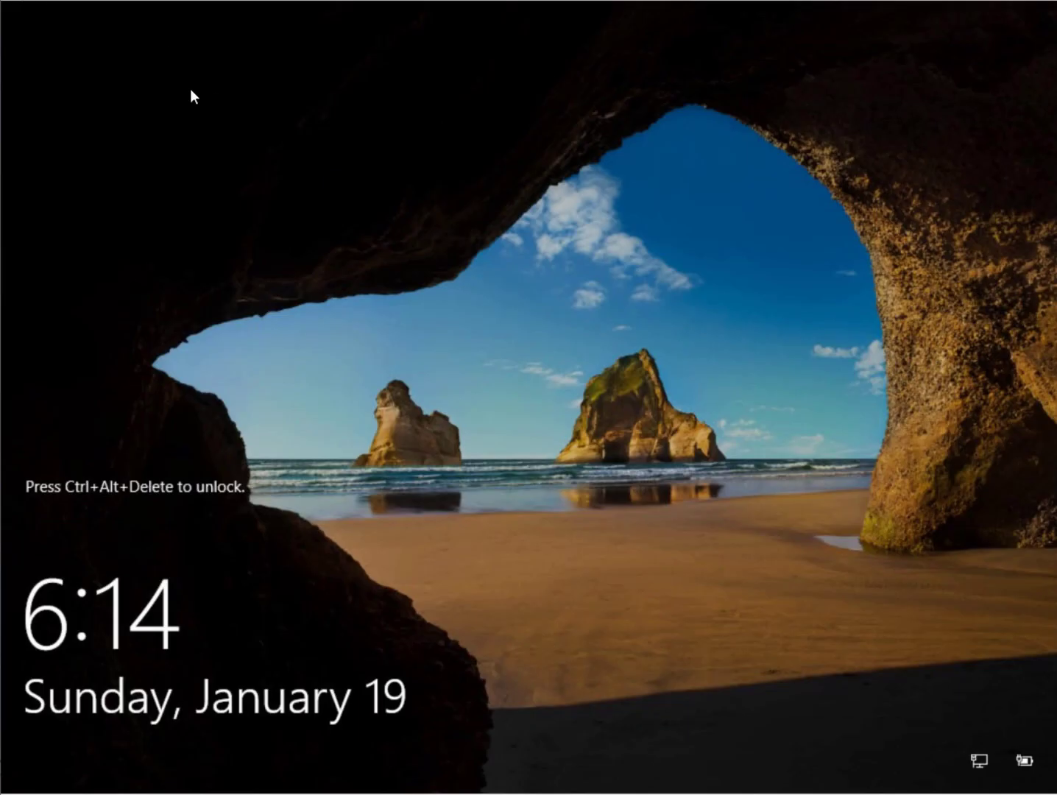
Unlock the server and enter the domain user's password to sign in
key(ctrl+alt+End)
text(P)
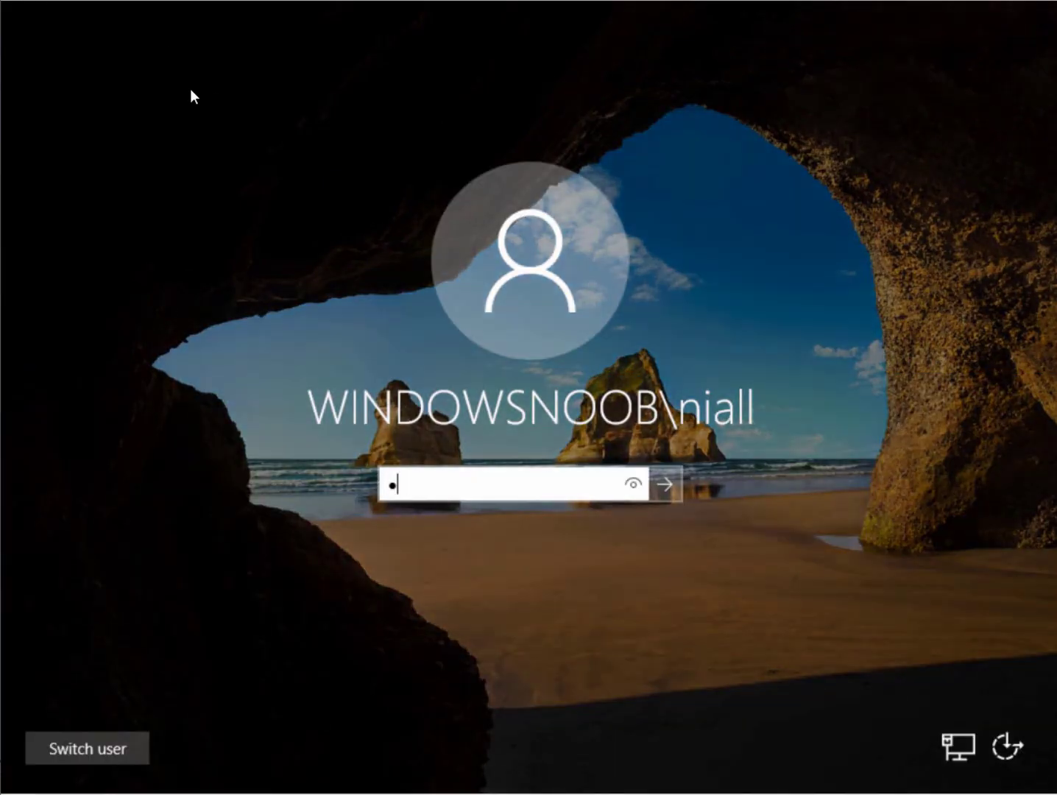
text(@ssw0r)
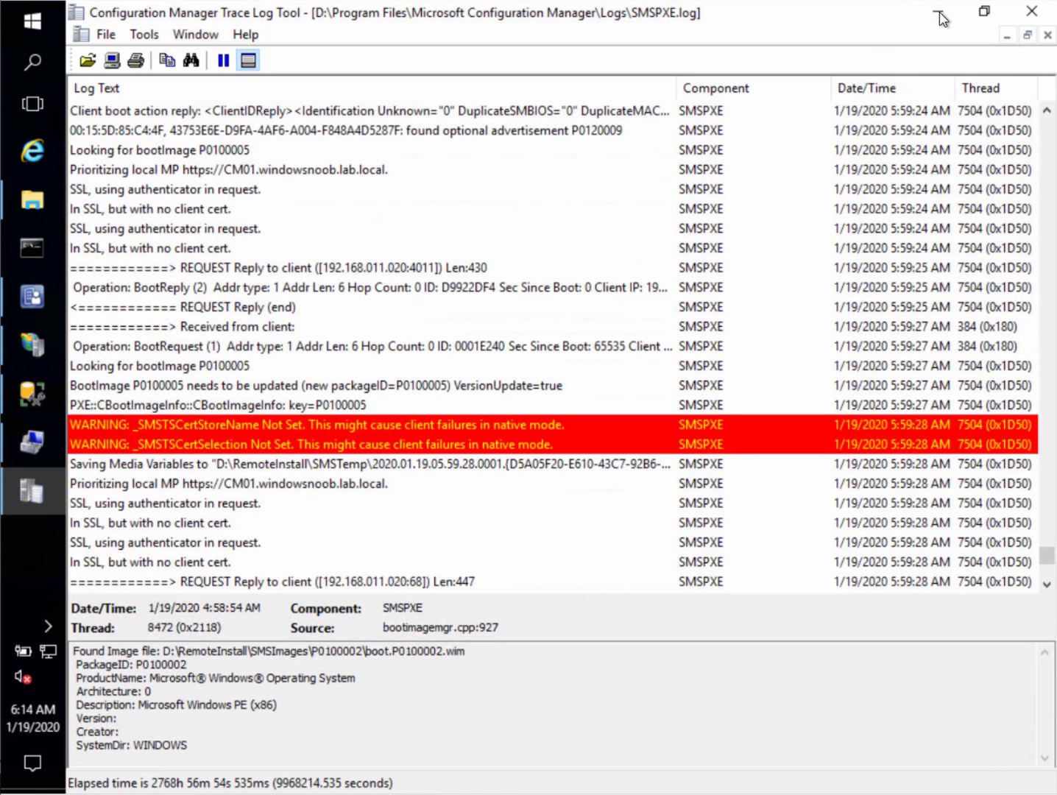
Check in About Configuration Manager that the console version is 1910
click(42, 296)
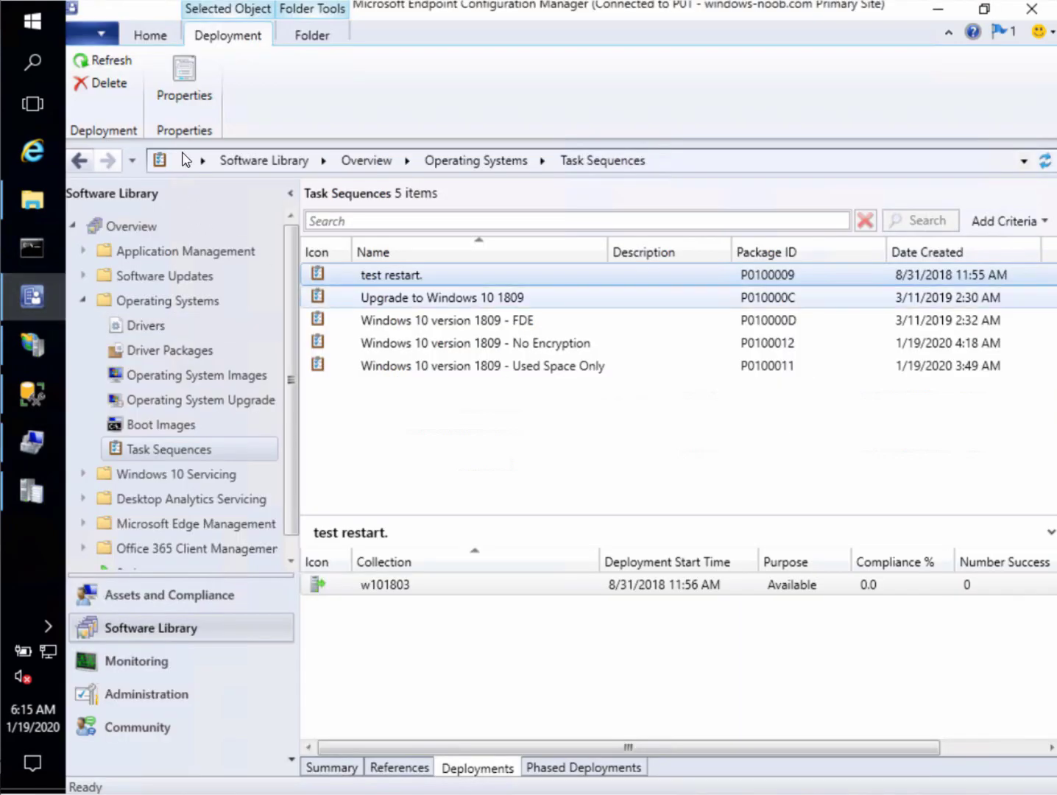
click(104, 33)
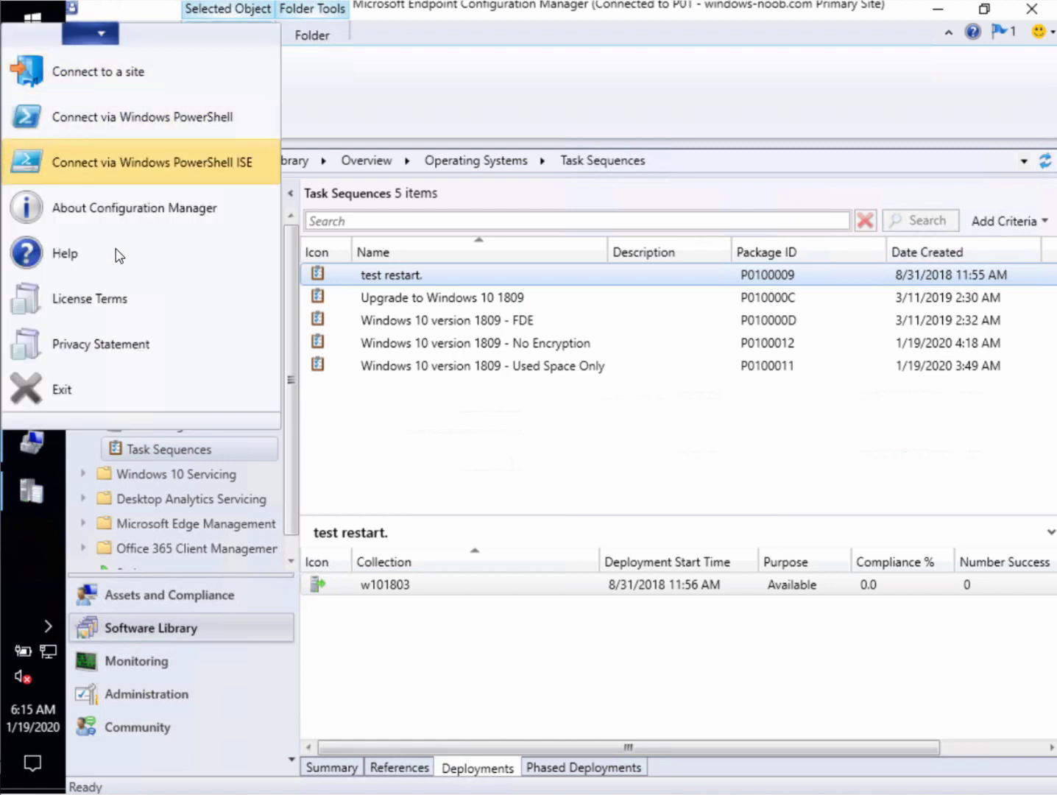
click(143, 212)
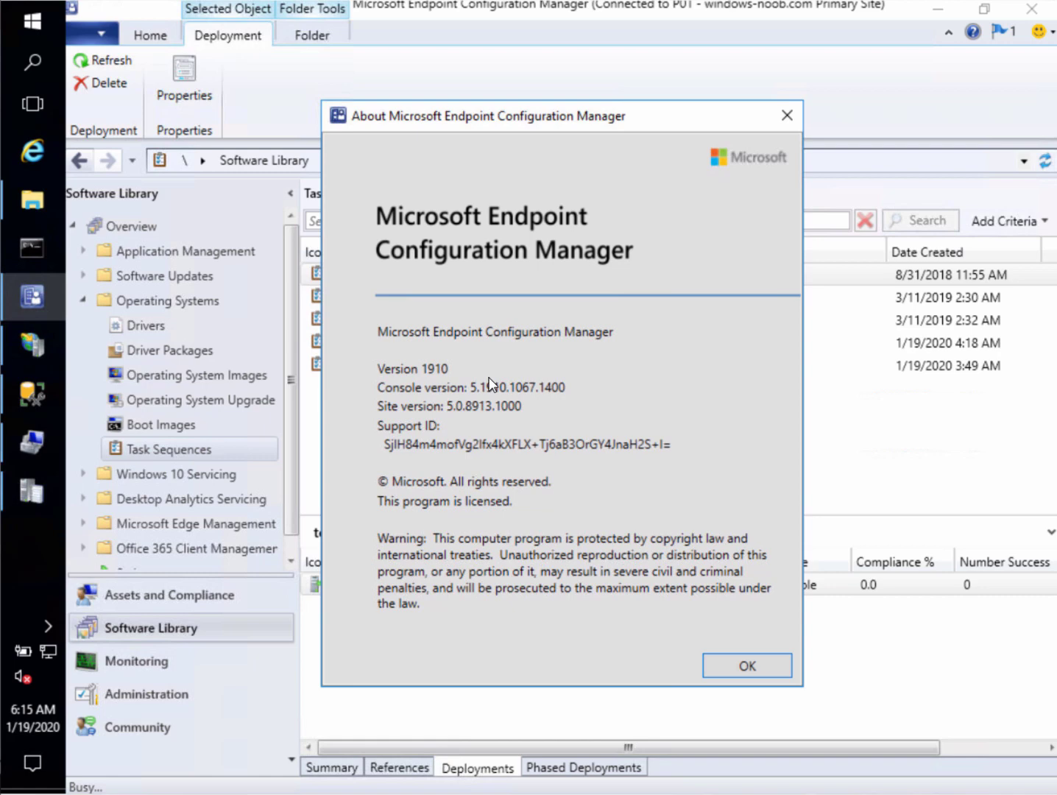
click(735, 666)
Confirm Endpoint Protection > BitLocker Management lists no policies, then bring IIS Manager forward
click(171, 596)
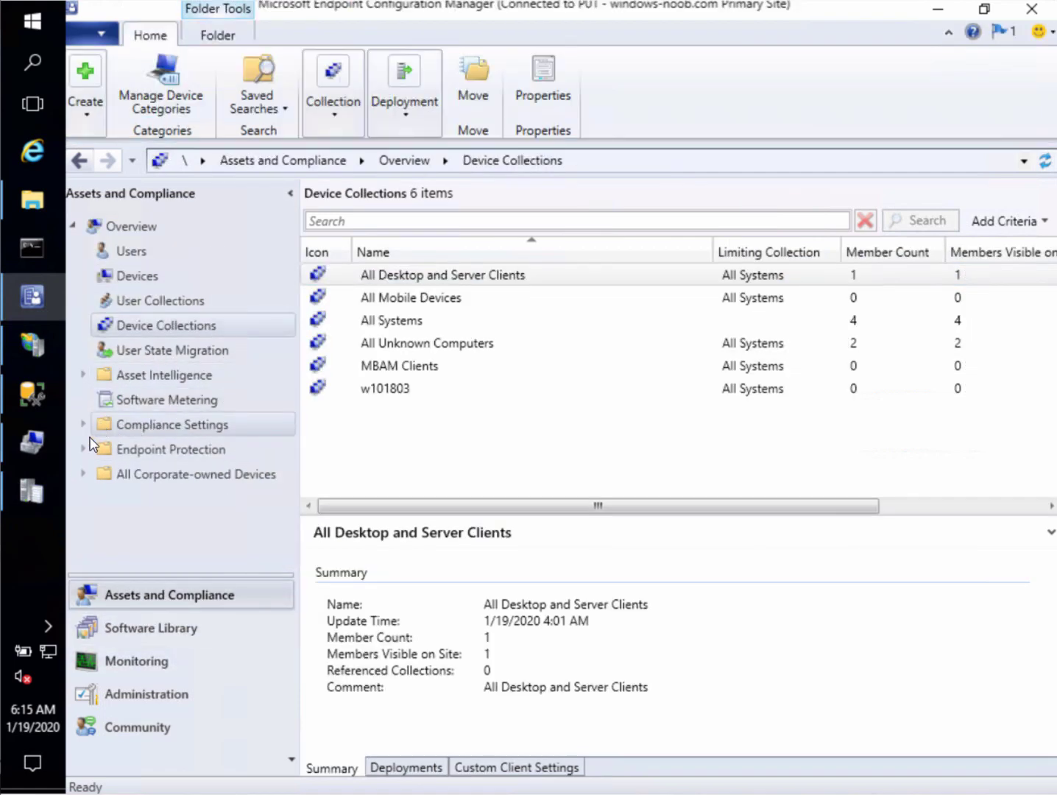
click(84, 449)
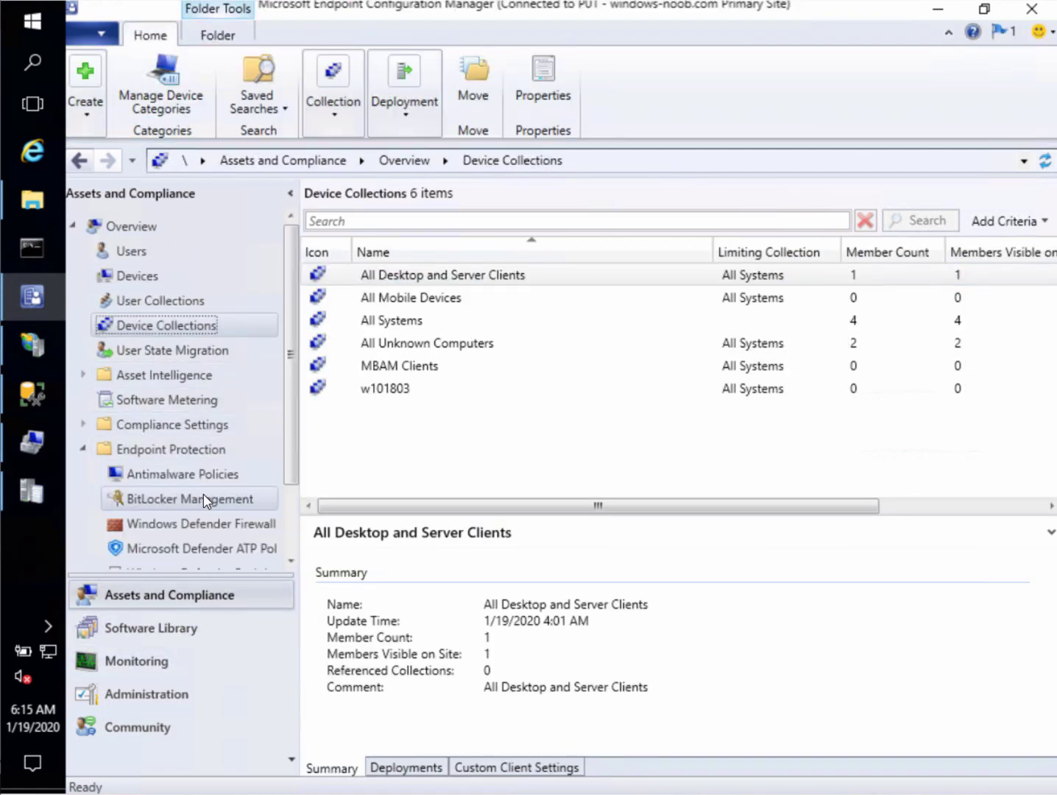
click(206, 498)
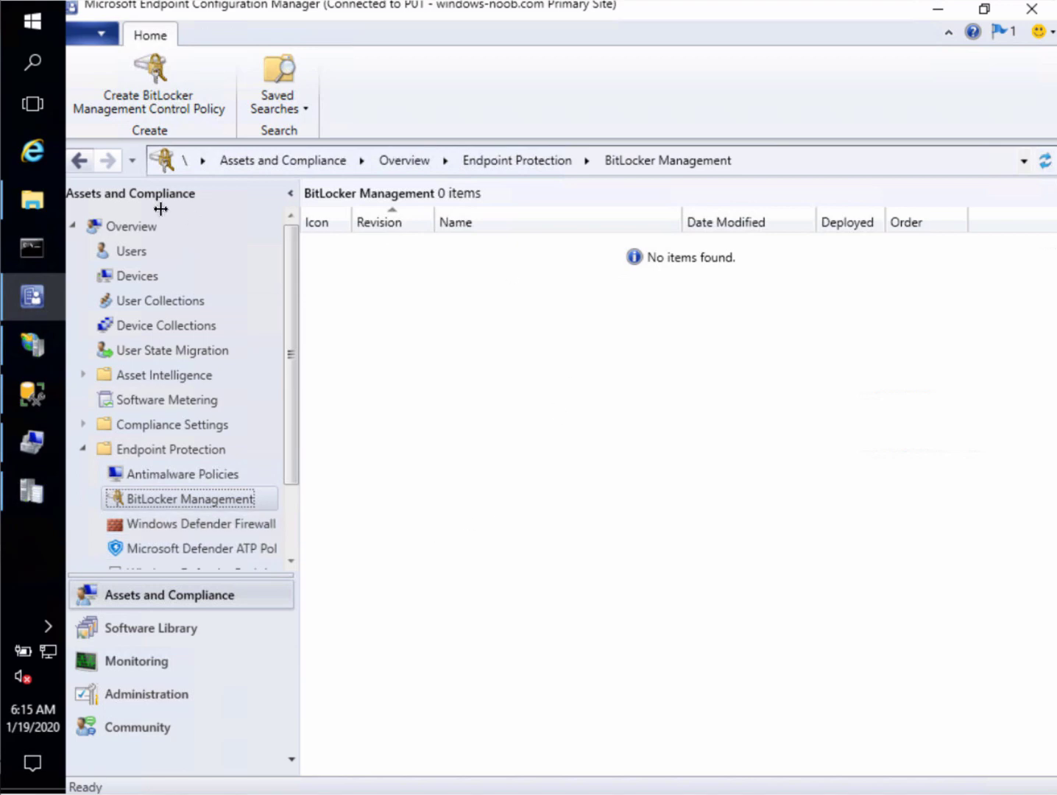
click(42, 347)
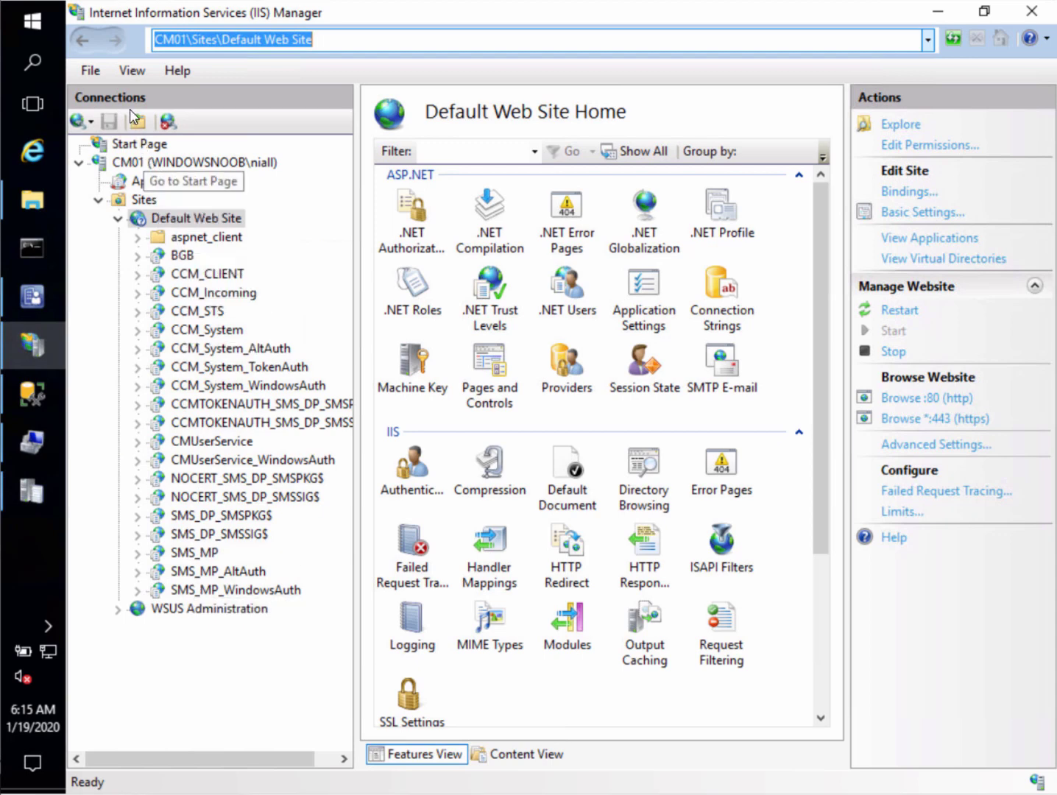
Refresh the Default Web Site in IIS Manager, then return to Configuration Manager's console
right_click(187, 217)
click(255, 390)
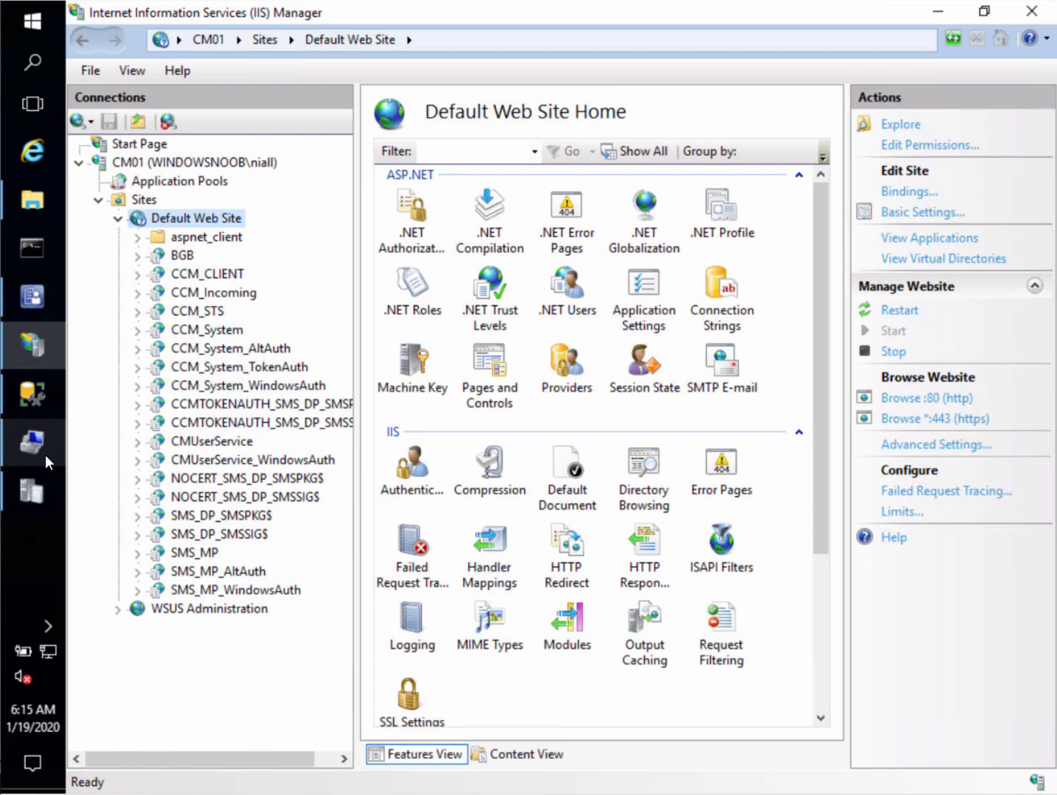
mouse_move(45, 454)
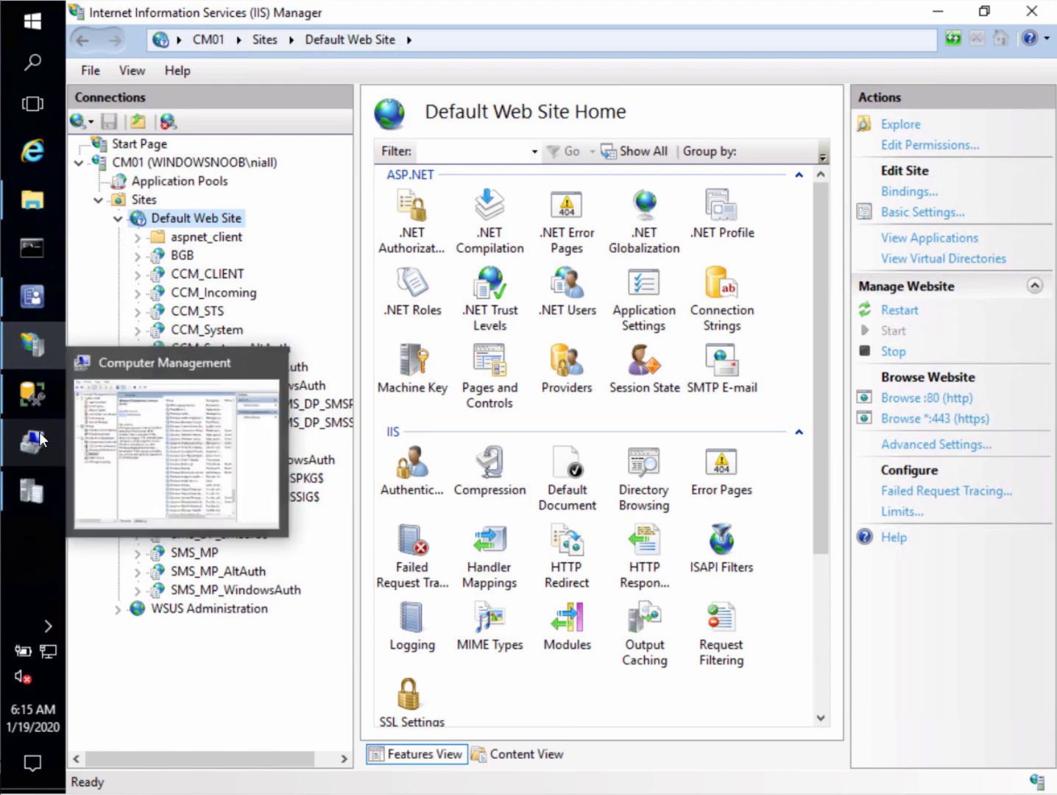
click(33, 299)
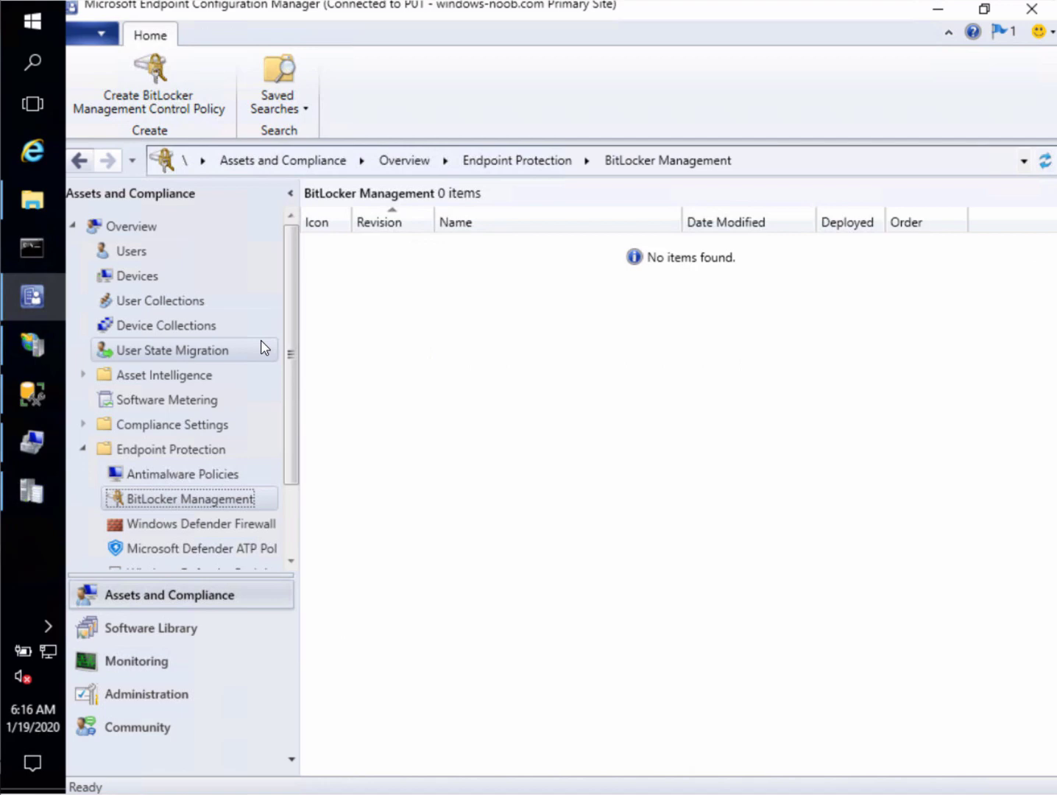
Connect to the #11_MBAM01 virtual machine and bring up its Ctrl+Alt+Delete sign-in prompt
mouse_move(31, 344)
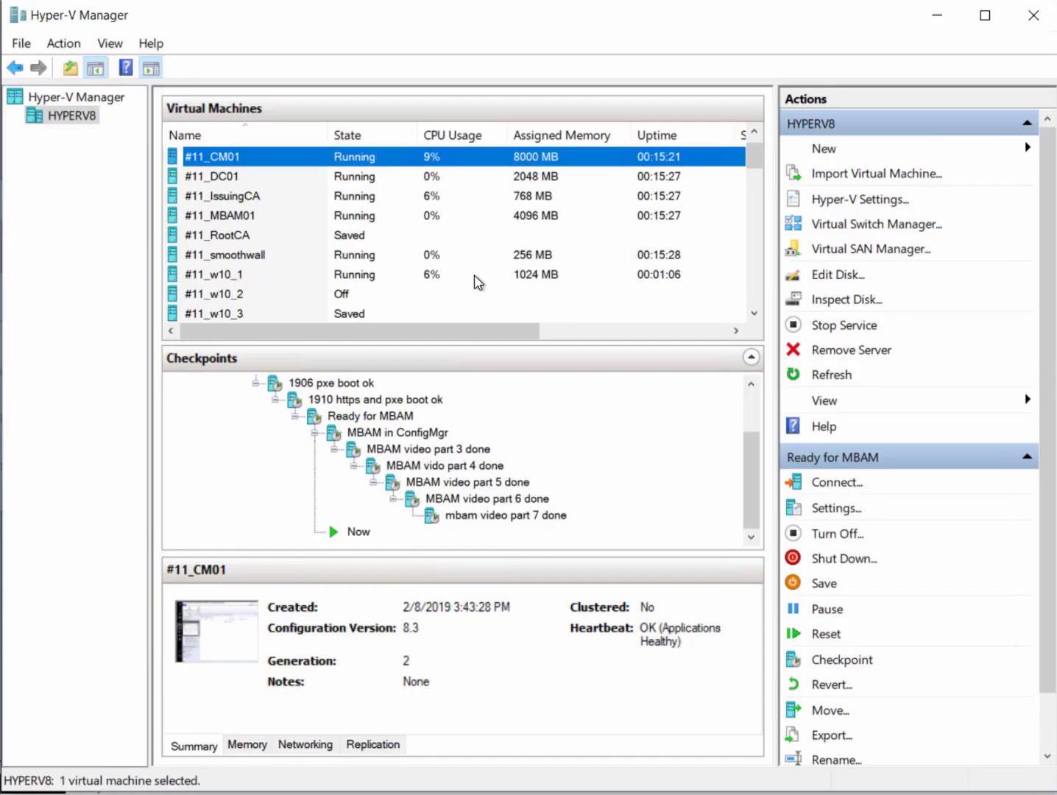
click(293, 220)
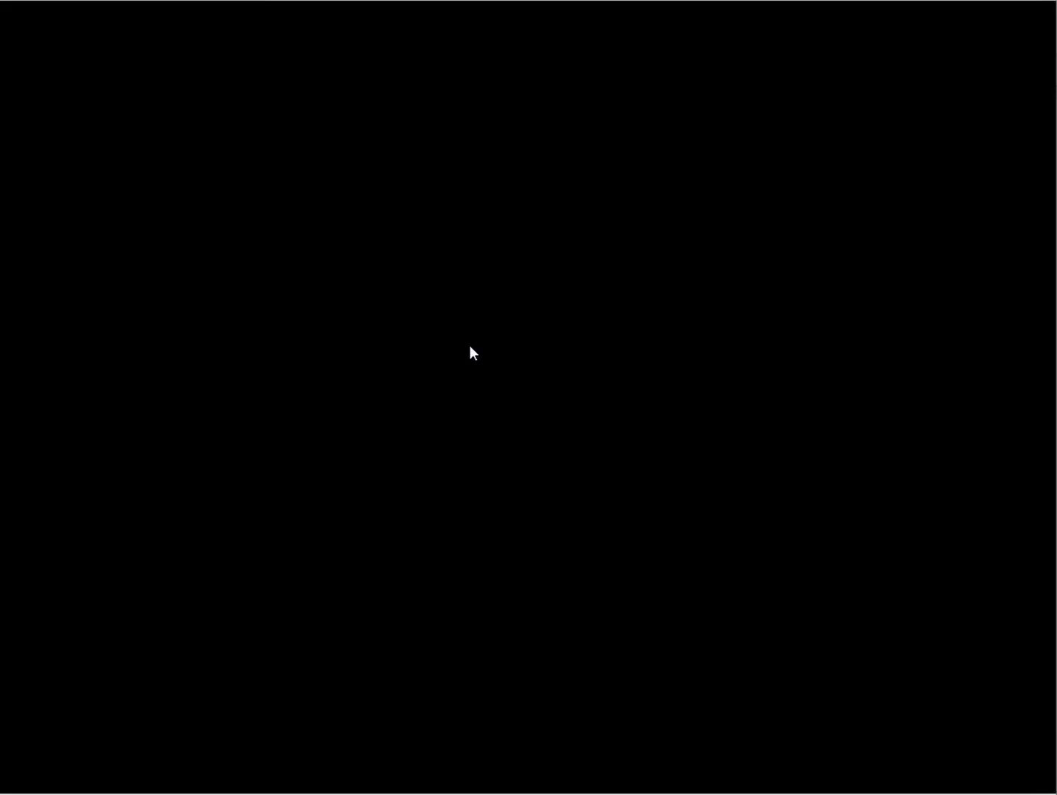
key(ctrl+alt+Delete)
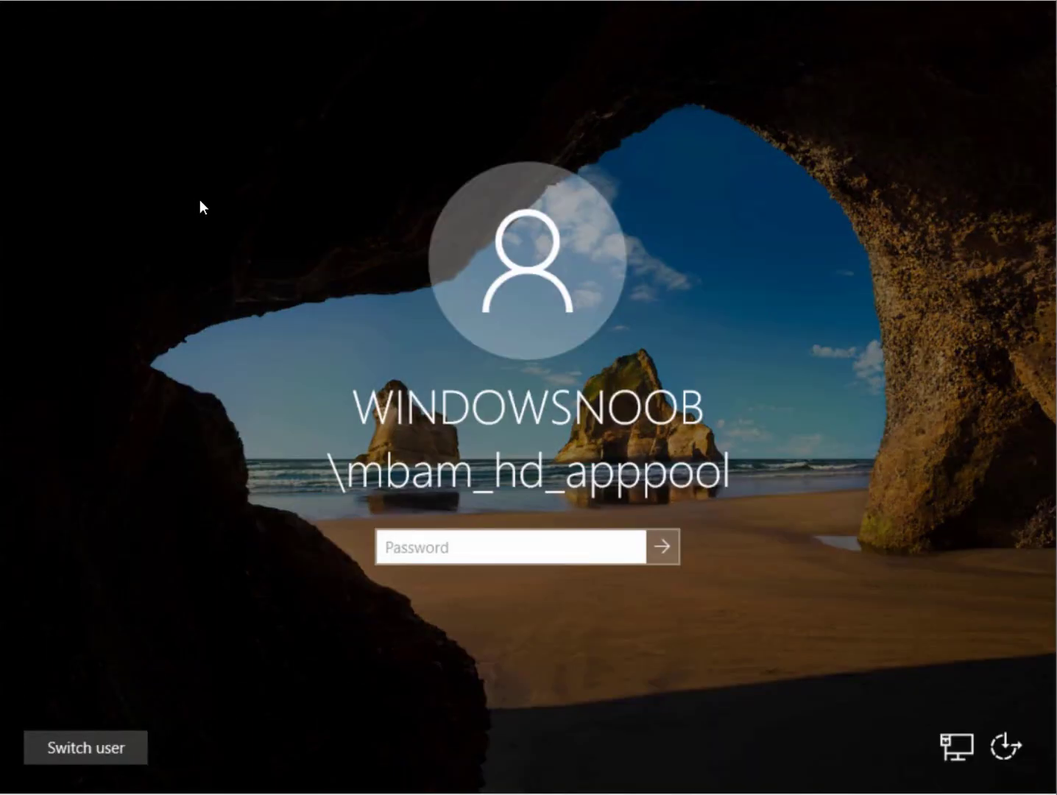
Enter the MBAM service account's password to sign in to MBAM01
text(*********)
key(Return)
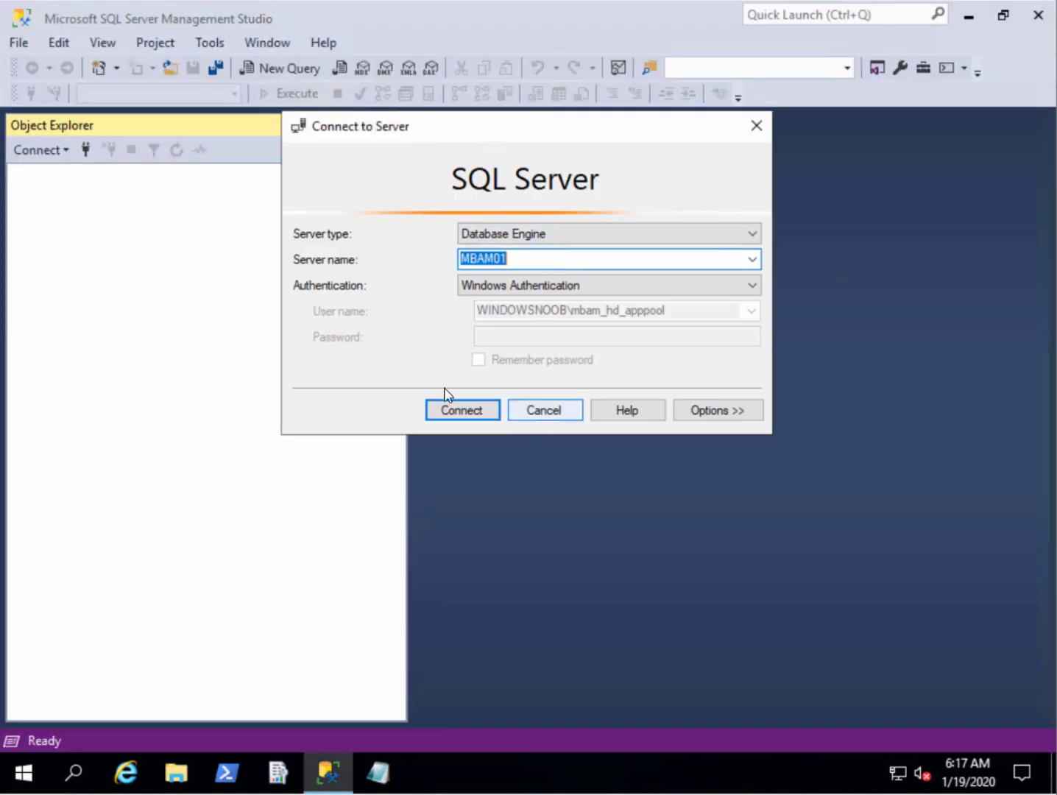
Connect to MBAM01 and select the top 1000 rows of RecoveryAndHardwareCore.Keys, then return to Hyper-V Manager
click(450, 410)
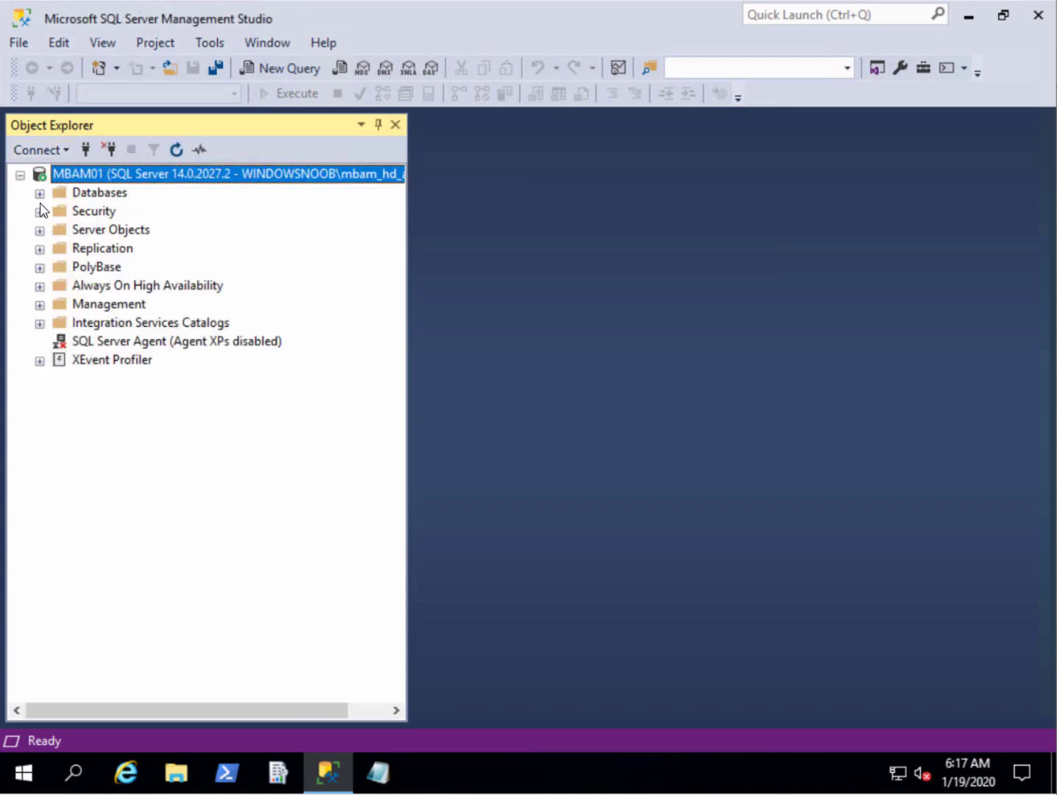
click(40, 194)
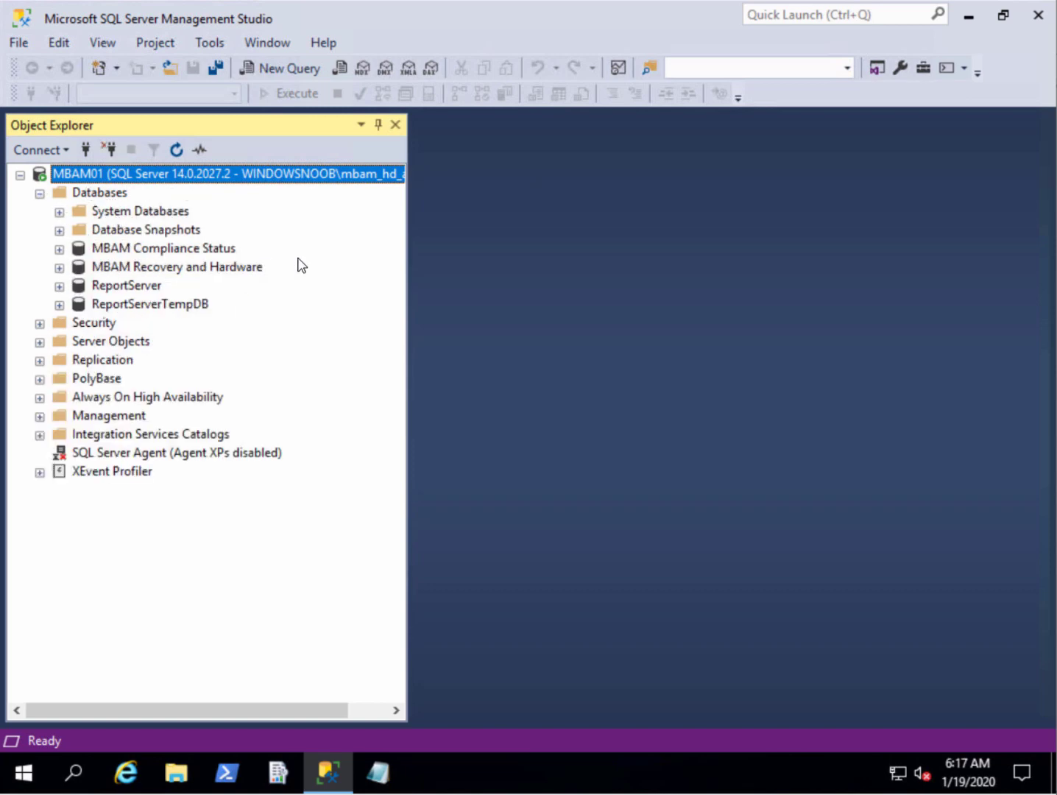
click(59, 268)
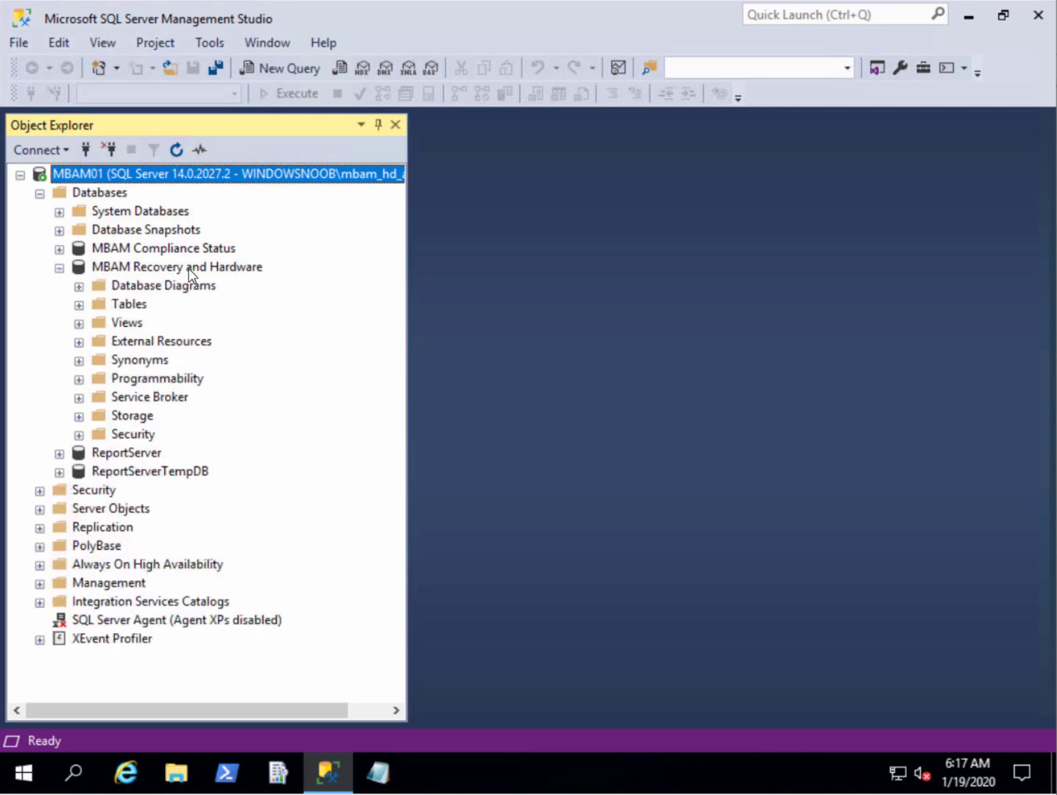
double_click(133, 304)
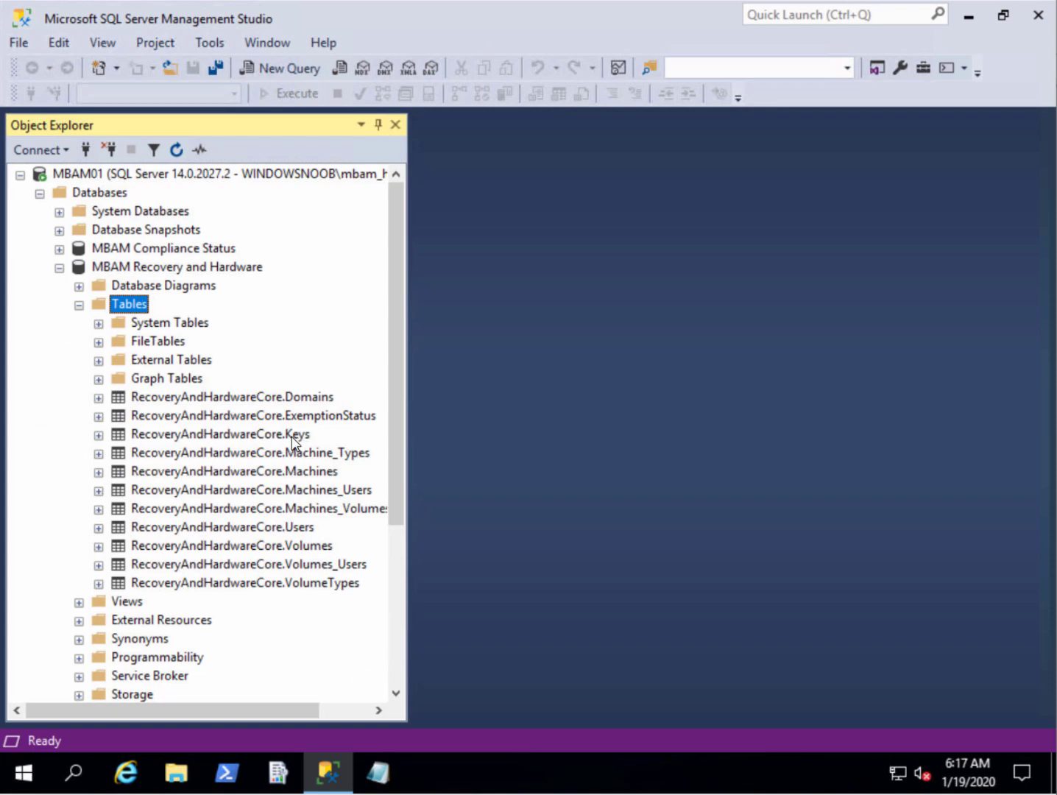
click(267, 437)
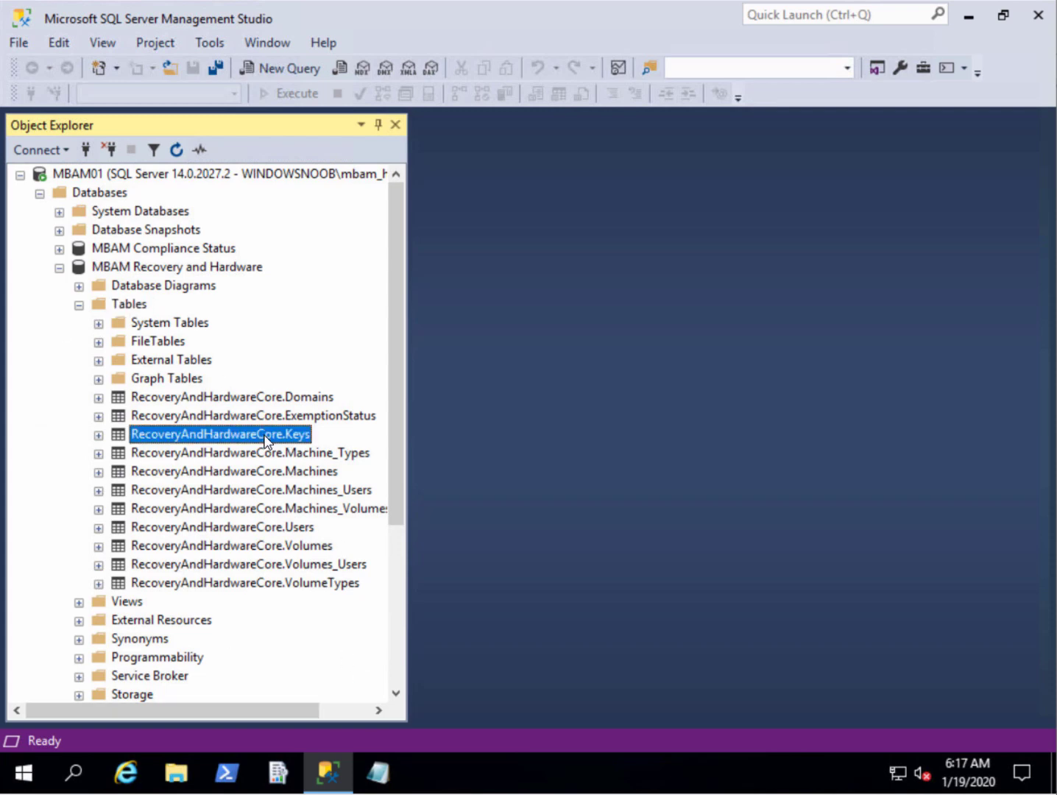
right_click(265, 436)
click(366, 323)
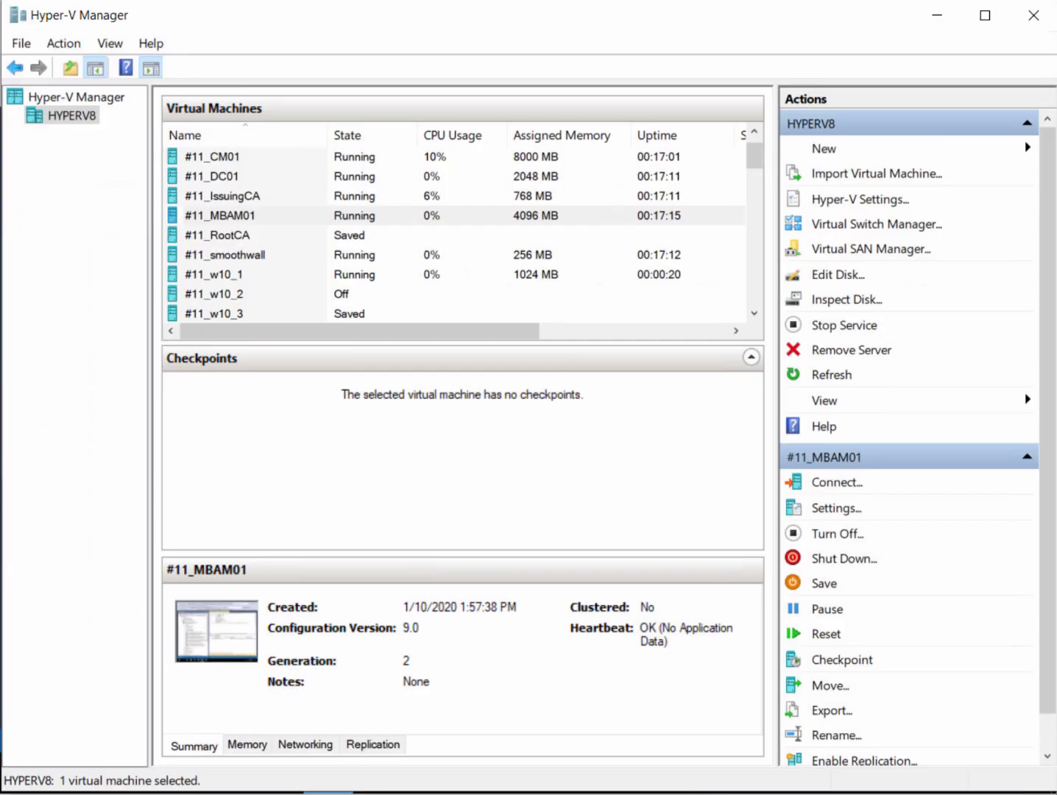
click(295, 211)
Connect to #11_DC01 and sign in with the domain Administrator's password
click(287, 184)
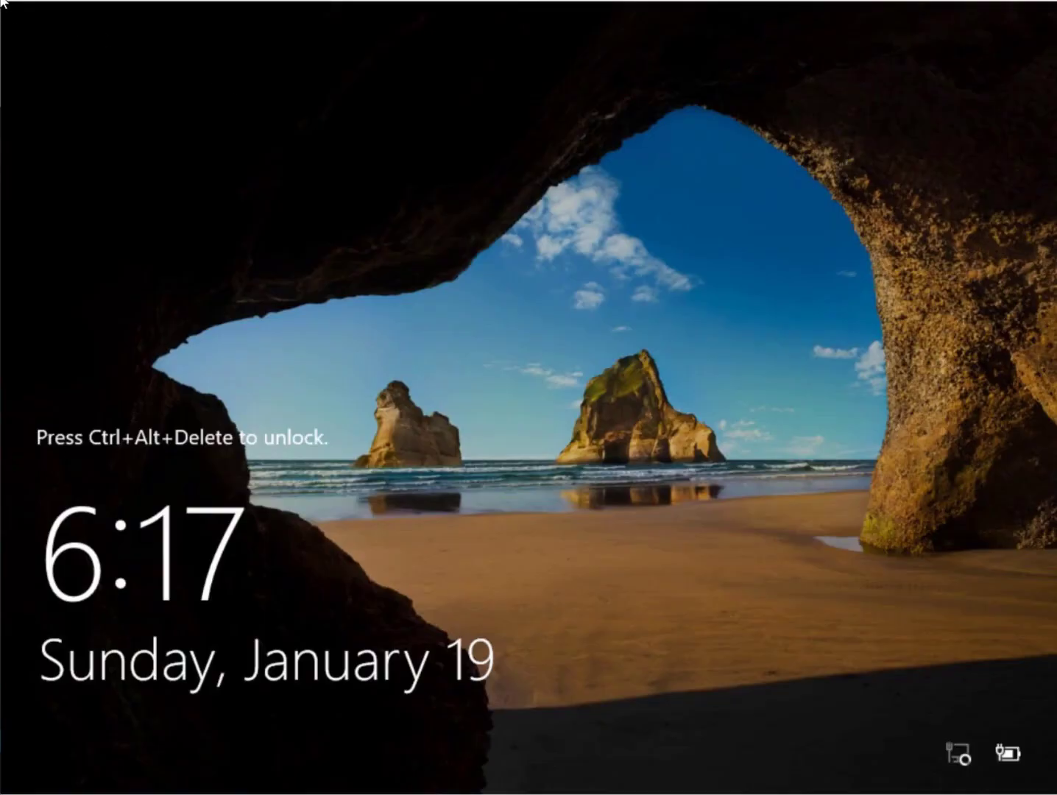
key(ctrl+alt+Delete)
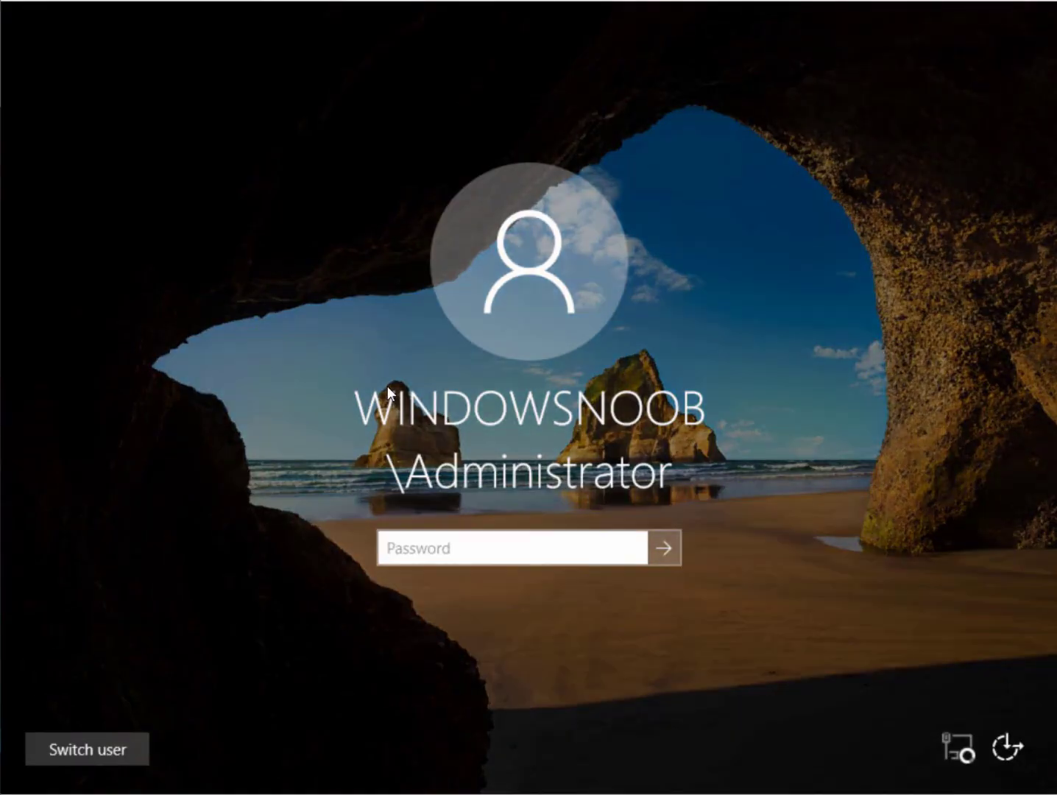
text(P@ssw0rd1)
key(Return)
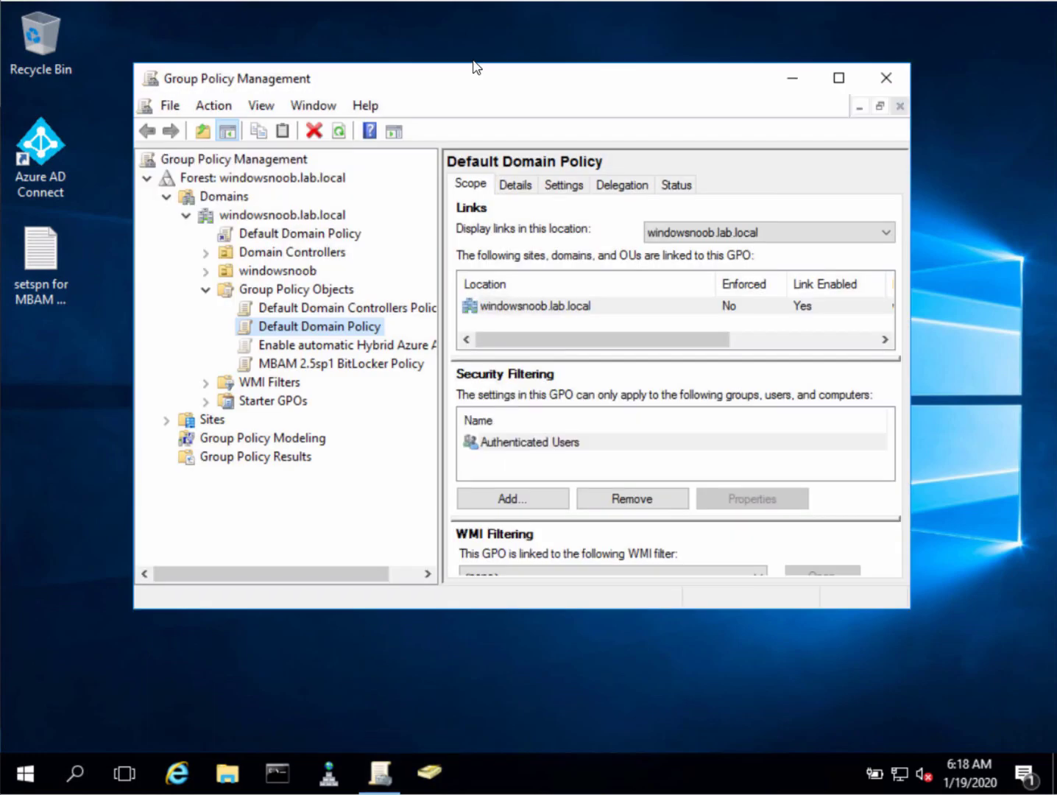
Open the MBAM 2.5sp1 BitLocker Policy in the Group Policy Management Editor, maximized
double_click(477, 77)
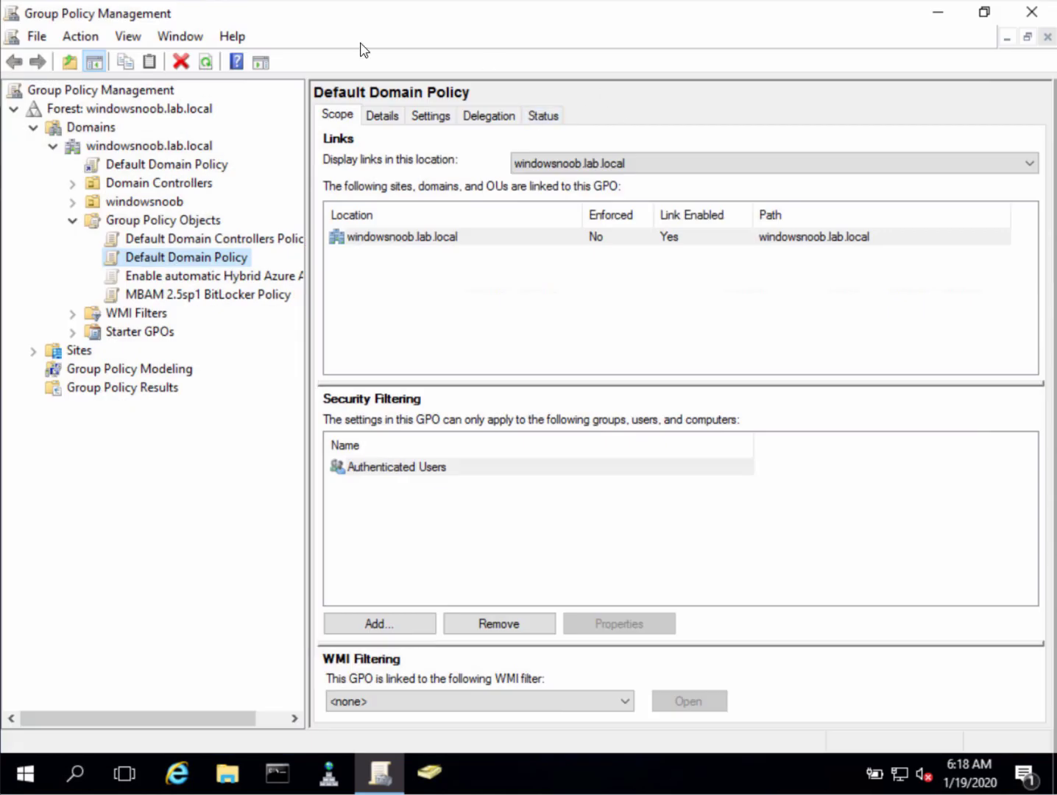
click(213, 295)
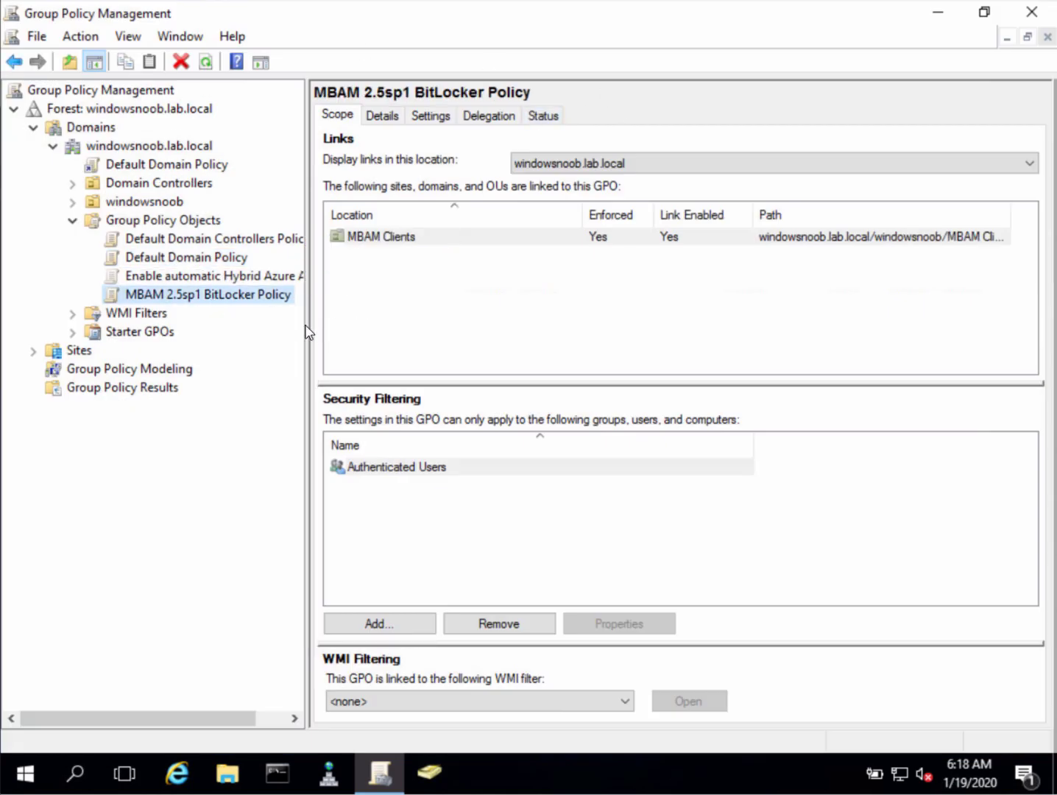
drag(309, 329, 410, 325)
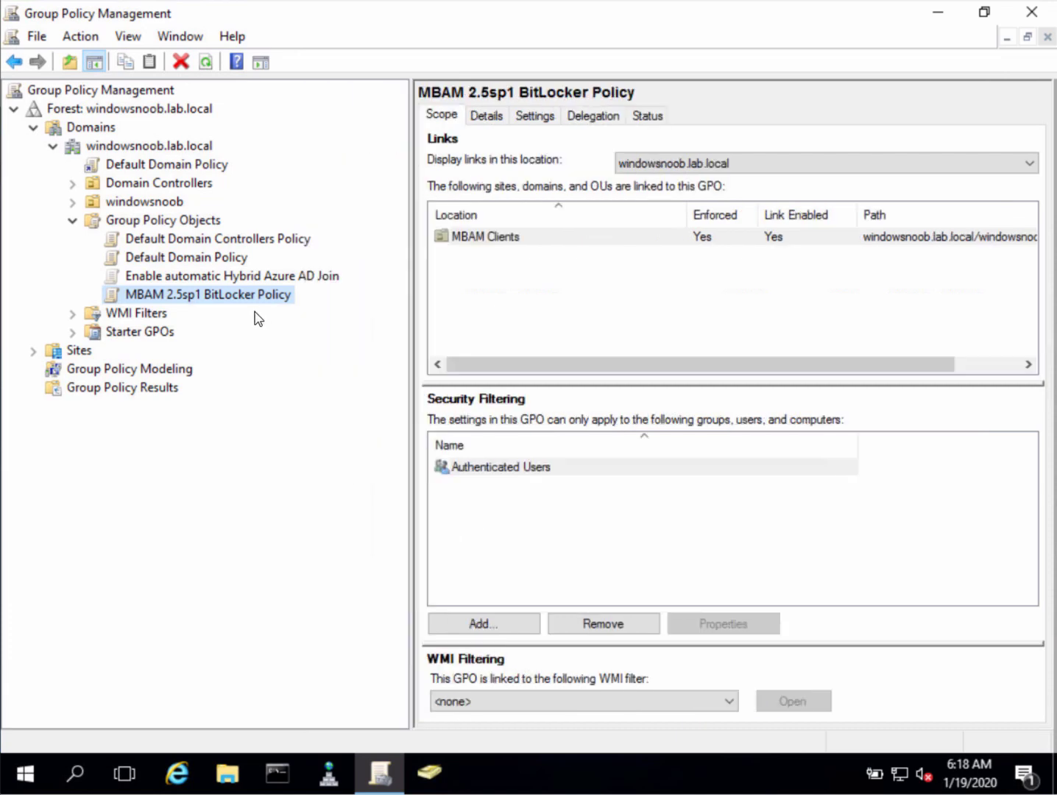
right_click(261, 297)
click(318, 316)
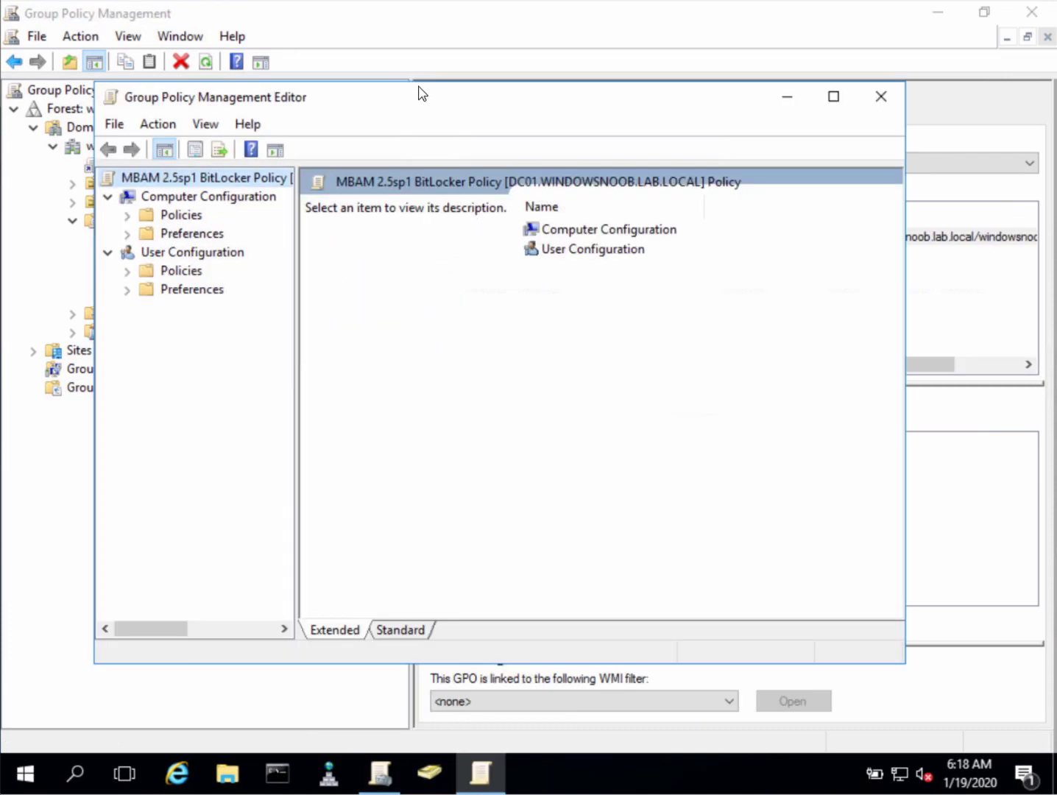
double_click(423, 97)
Expand Policies > Administrative Templates > Windows Components in the computer configuration tree
double_click(80, 149)
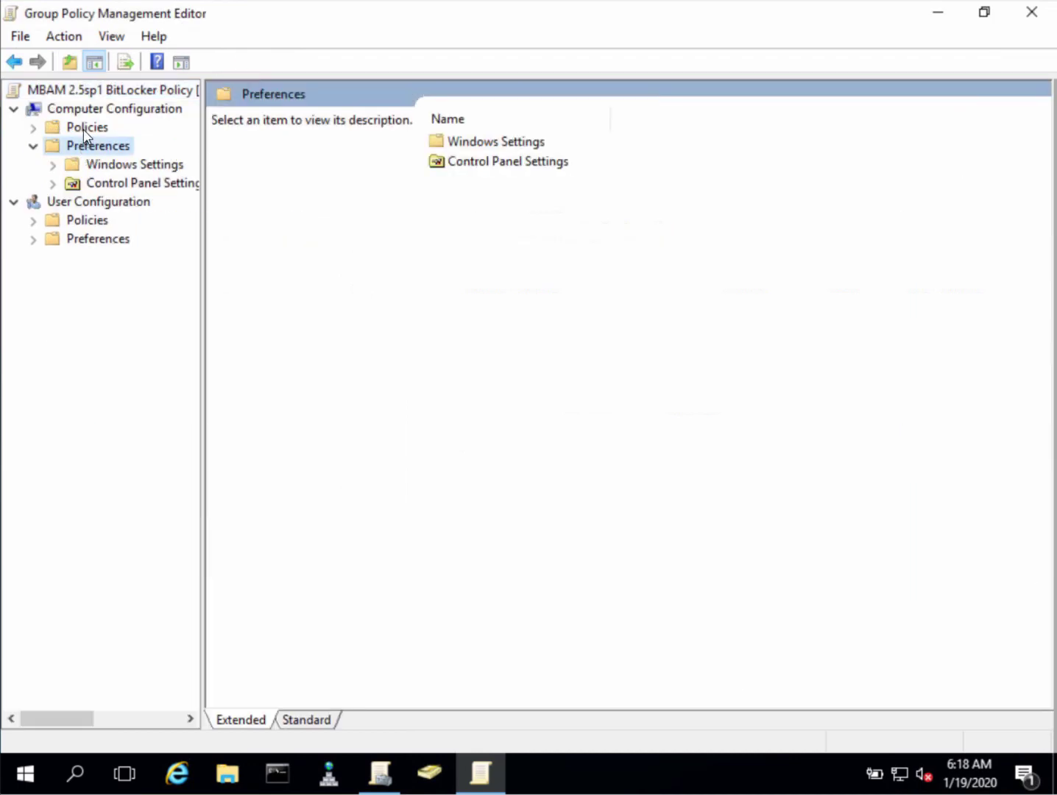
double_click(85, 128)
double_click(152, 183)
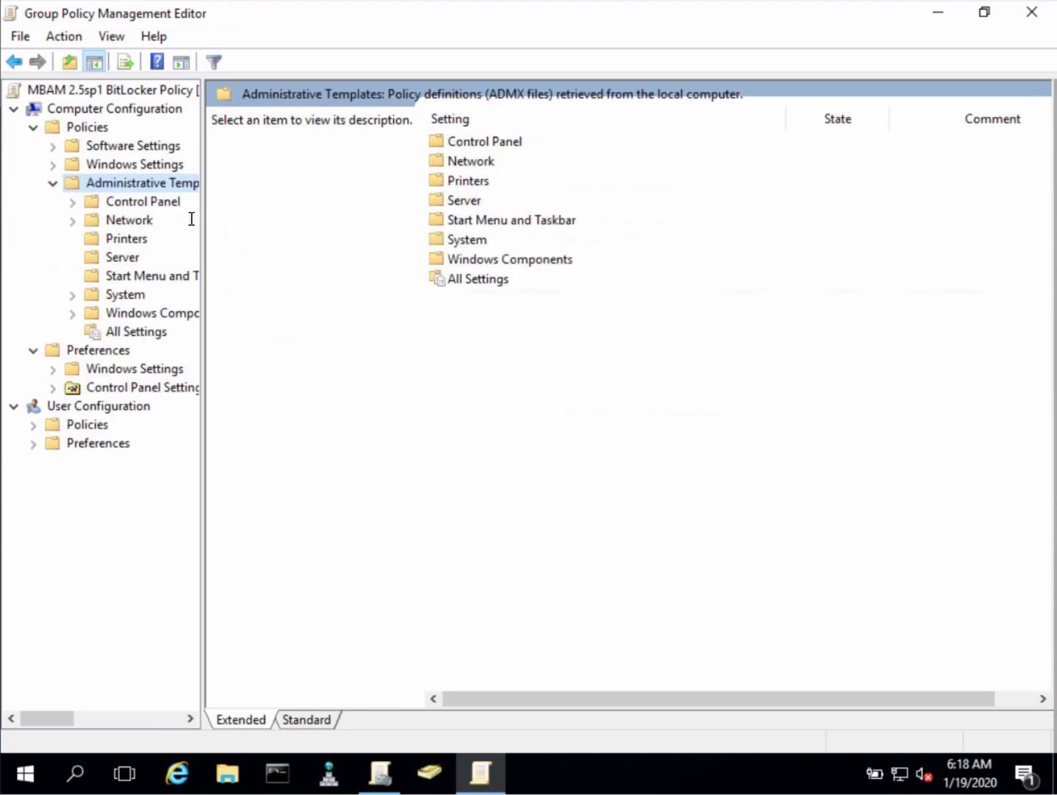
double_click(145, 316)
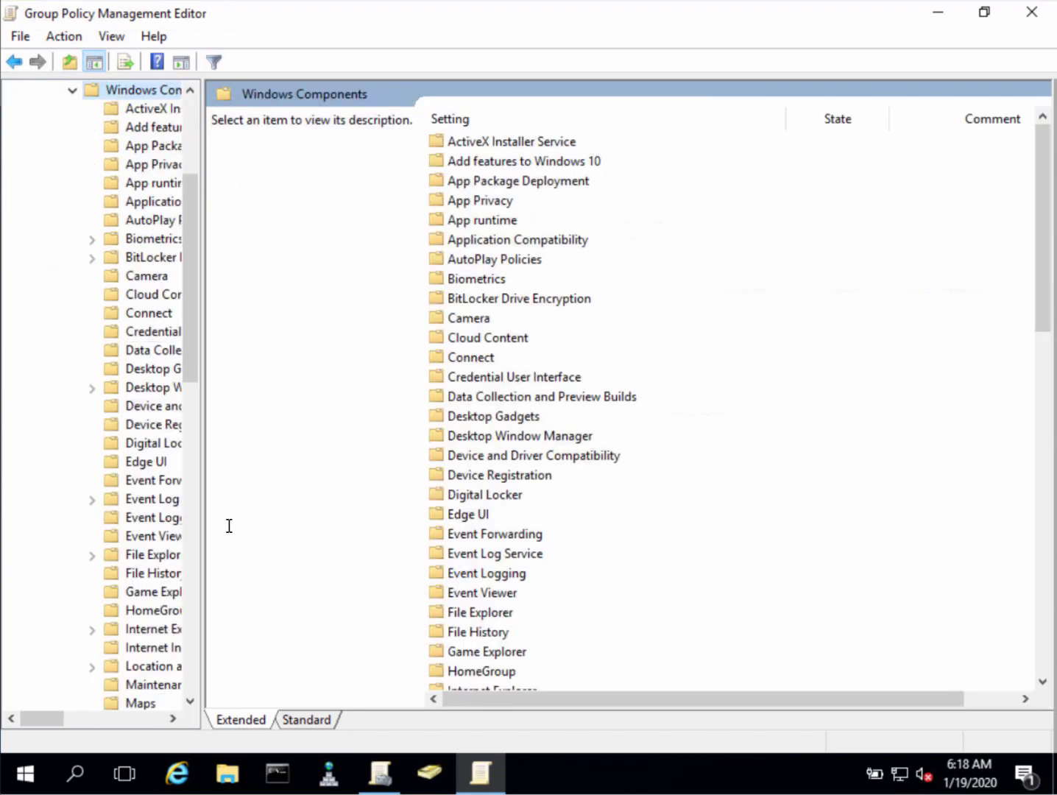
drag(200, 513, 328, 506)
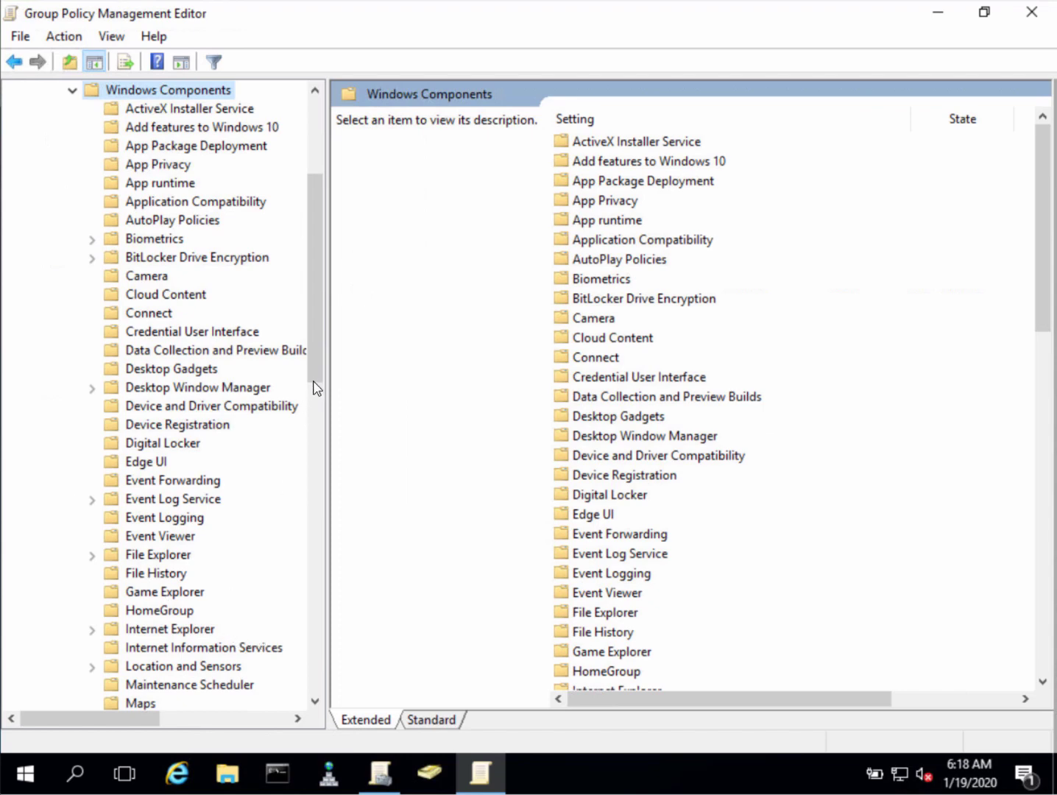
drag(318, 384, 323, 460)
Under MDOP MBAM, review the Windows 10 encryption method setting without changing it
click(180, 543)
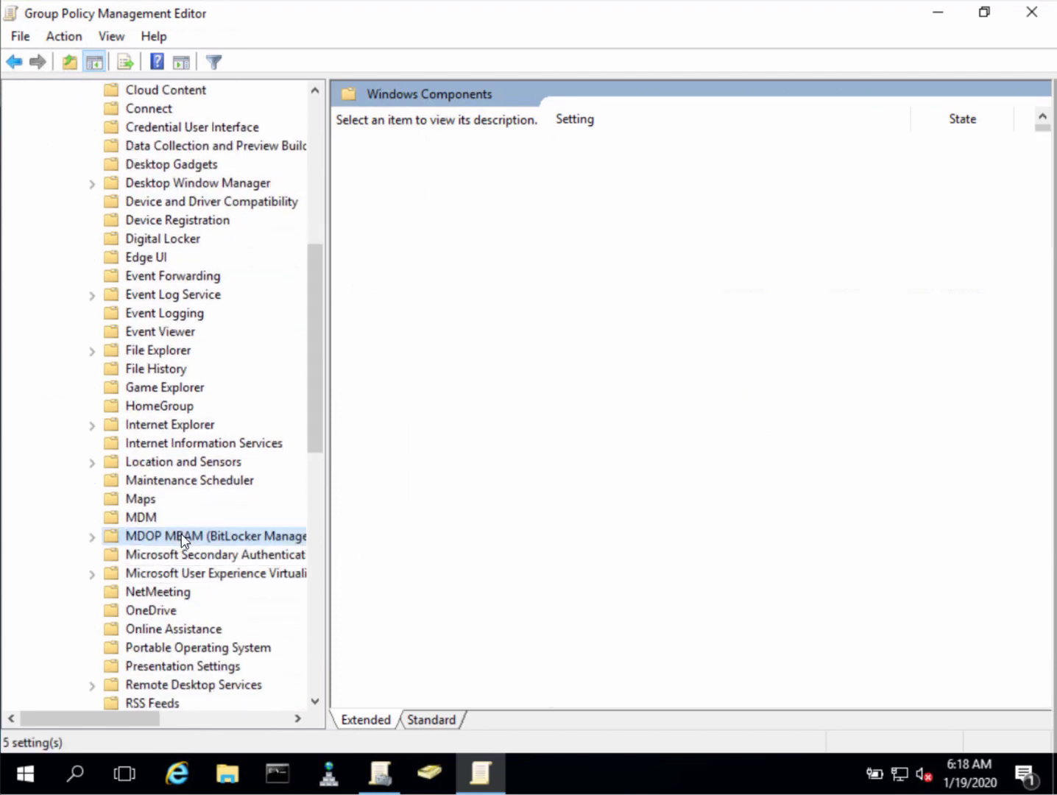
double_click(112, 542)
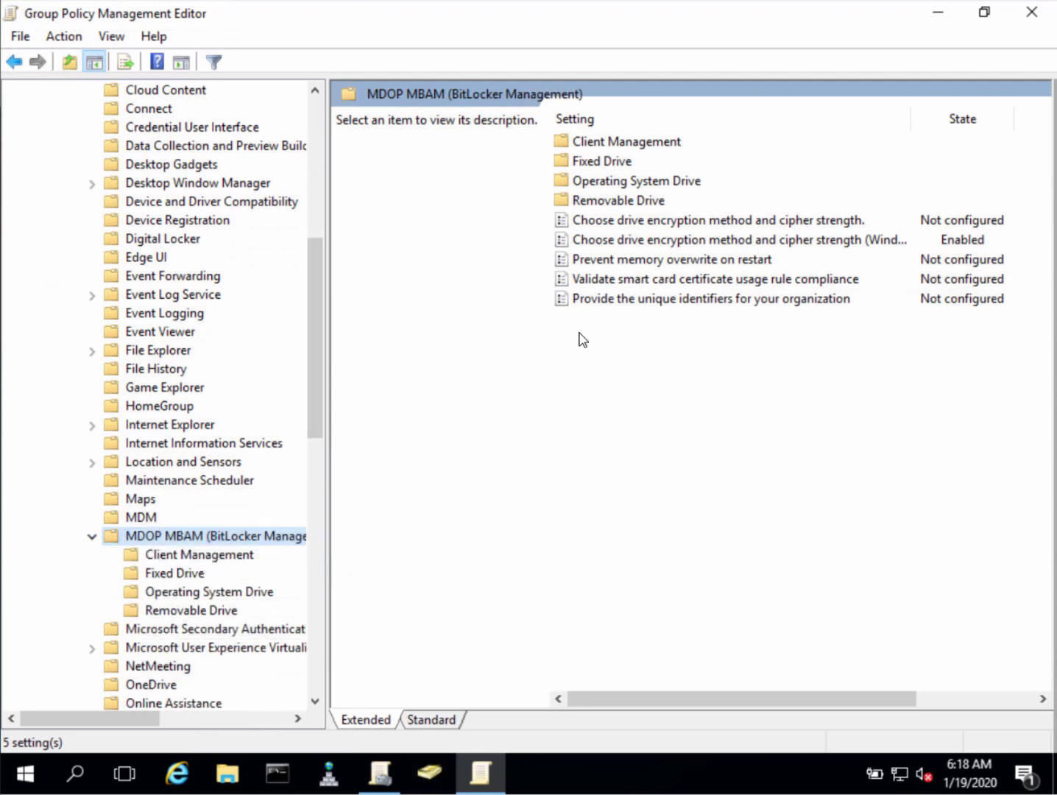
double_click(772, 242)
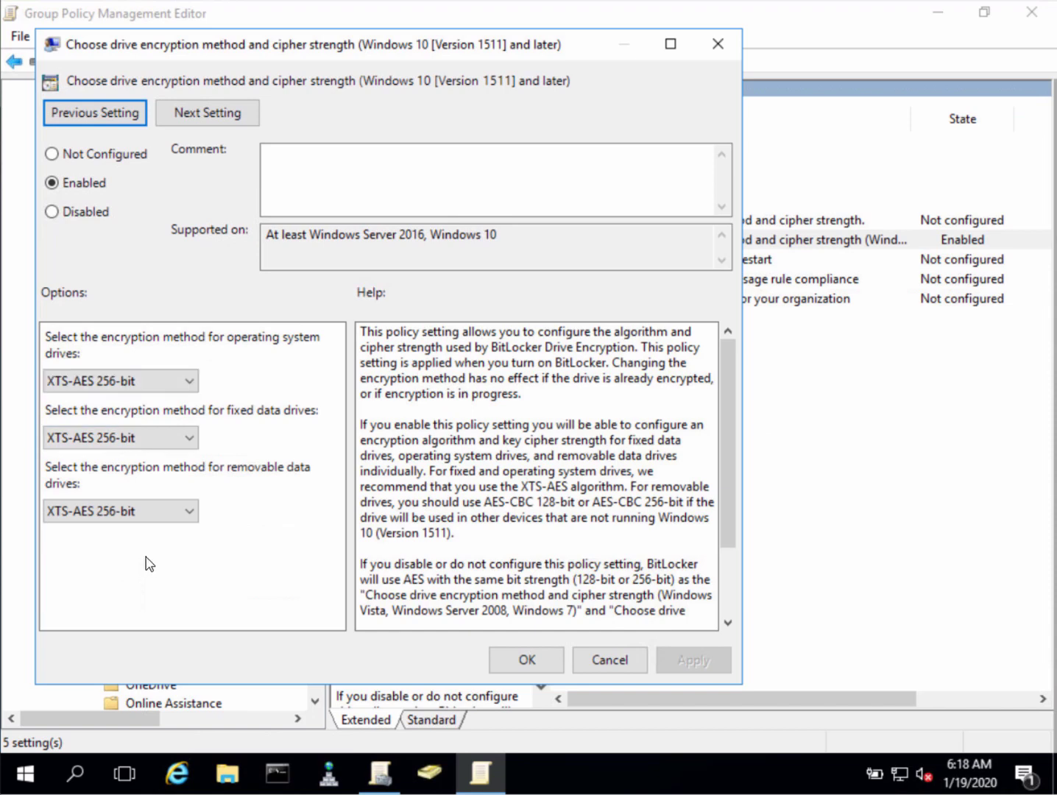
click(612, 662)
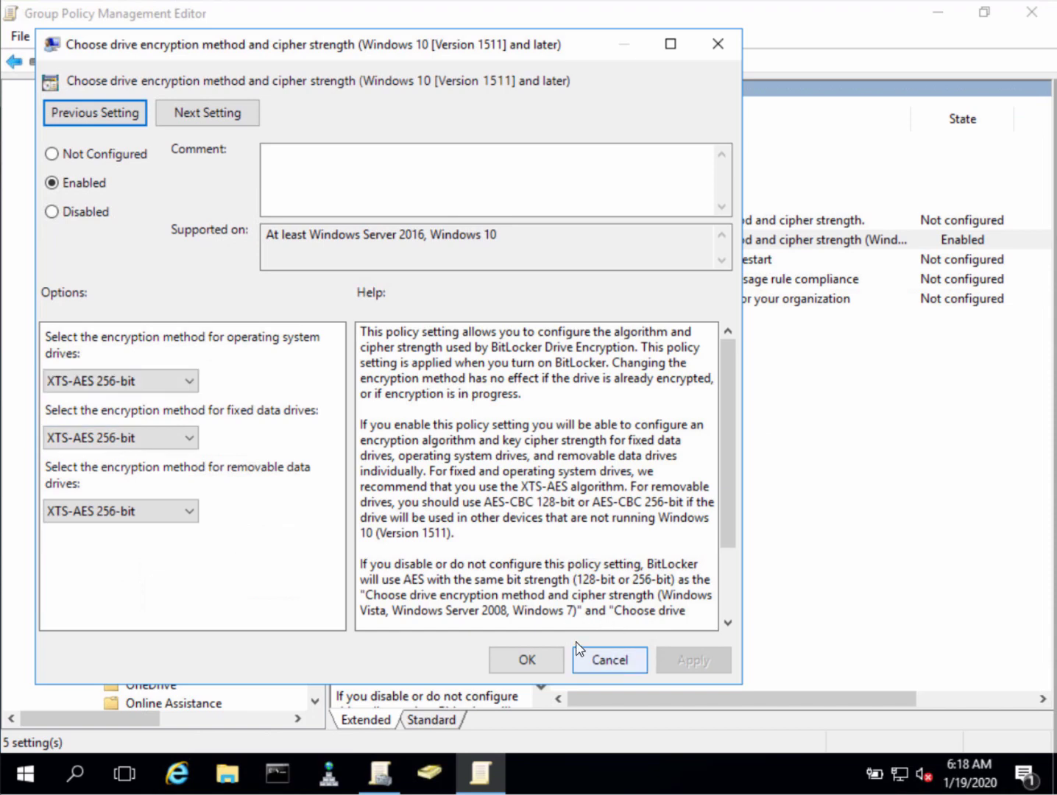
Review the enabled Configure MBAM services setting in Client Management, then select Fixed Drive
click(207, 559)
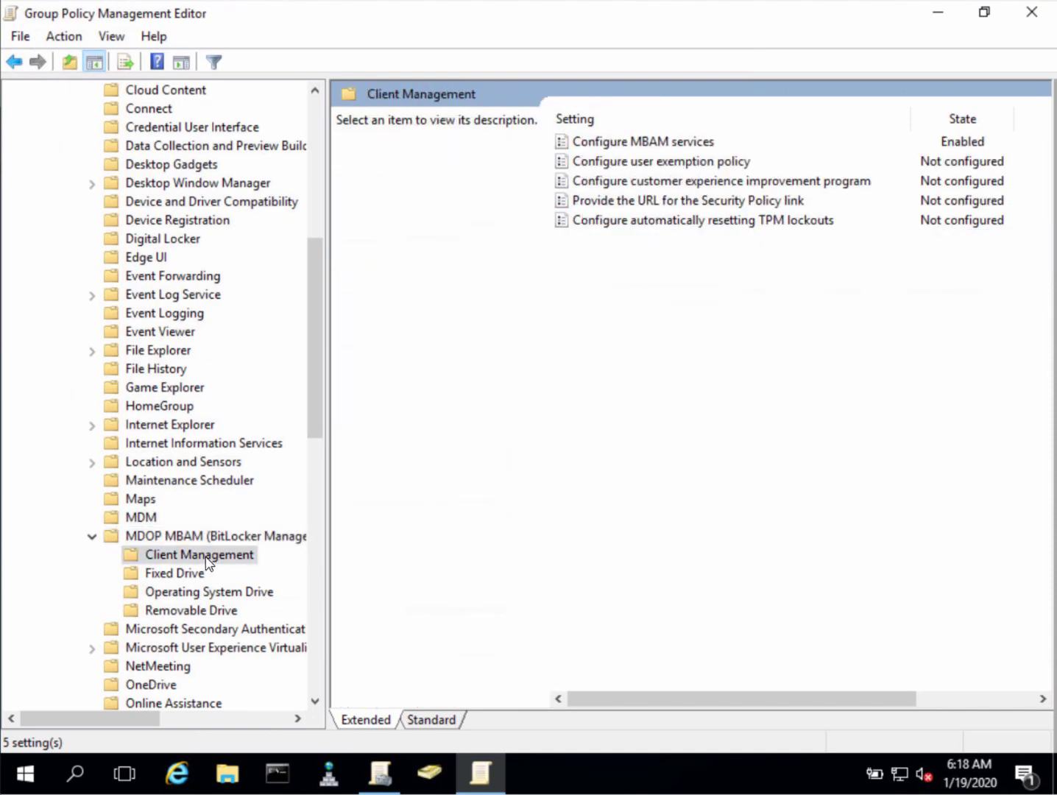
double_click(697, 144)
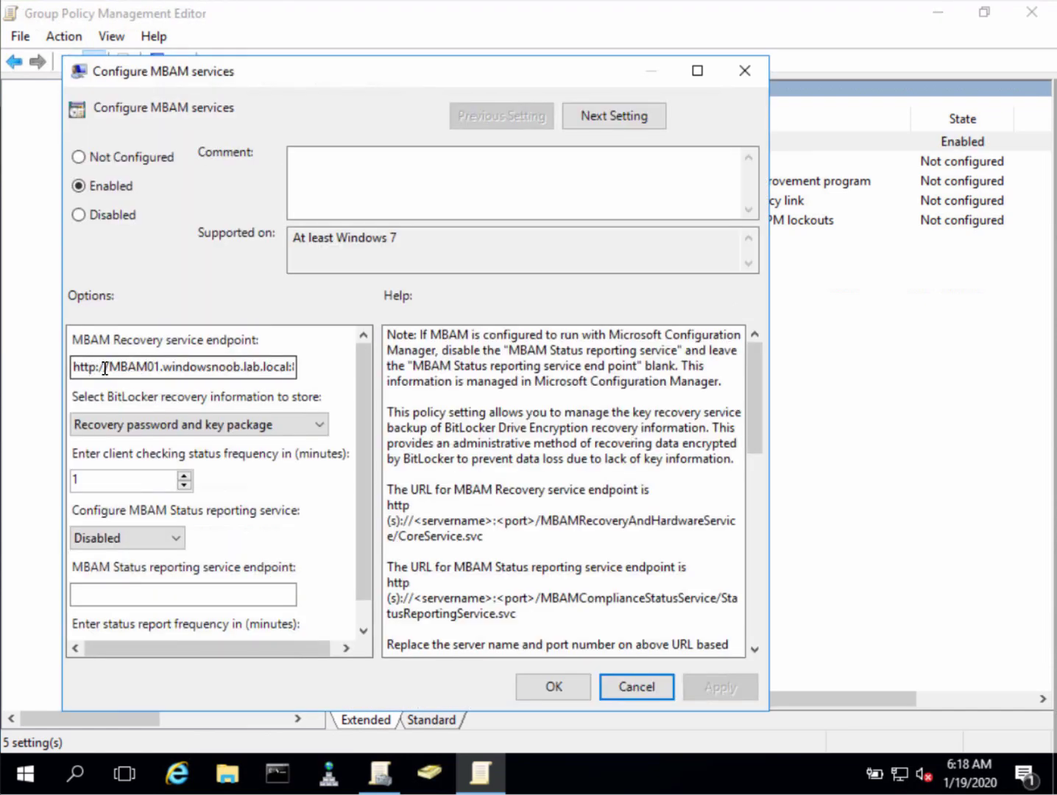
drag(106, 368, 362, 369)
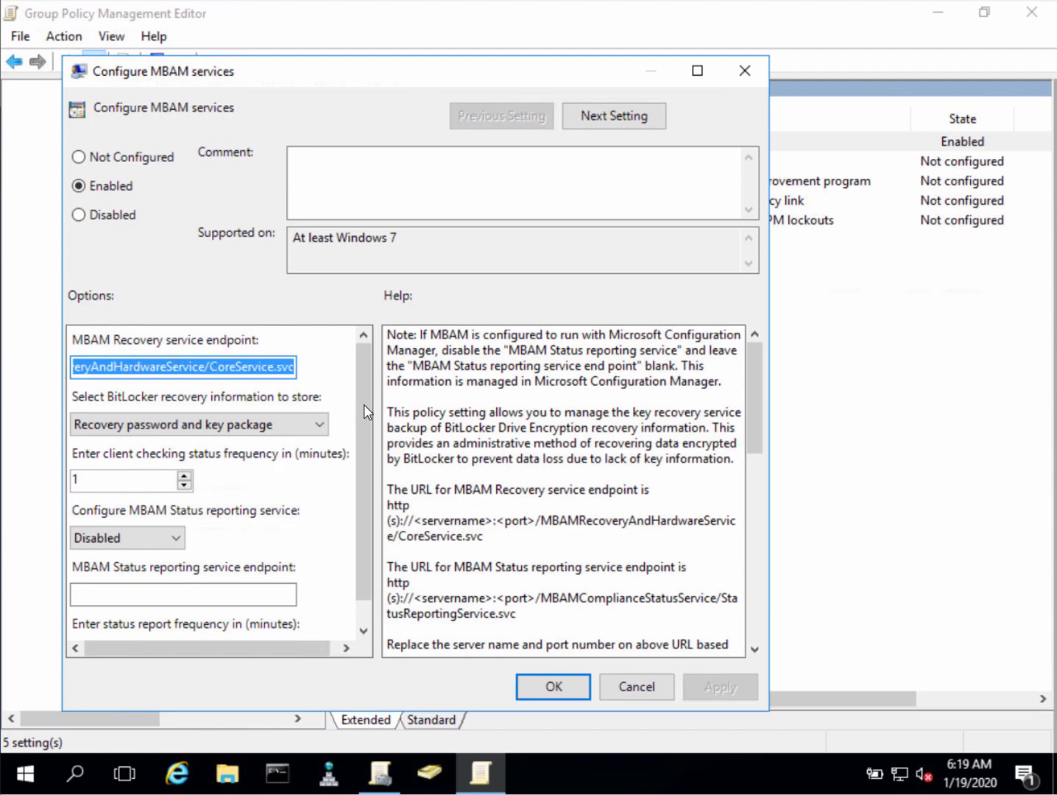
scroll(295, 518, down, 1)
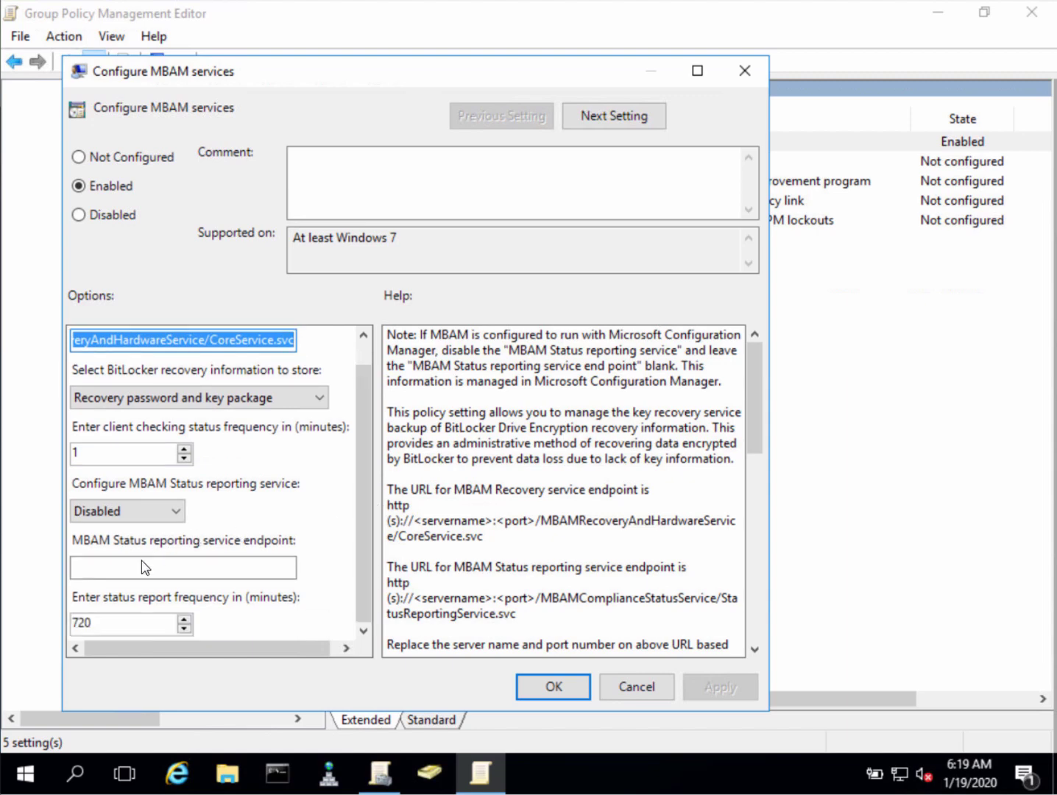
click(639, 688)
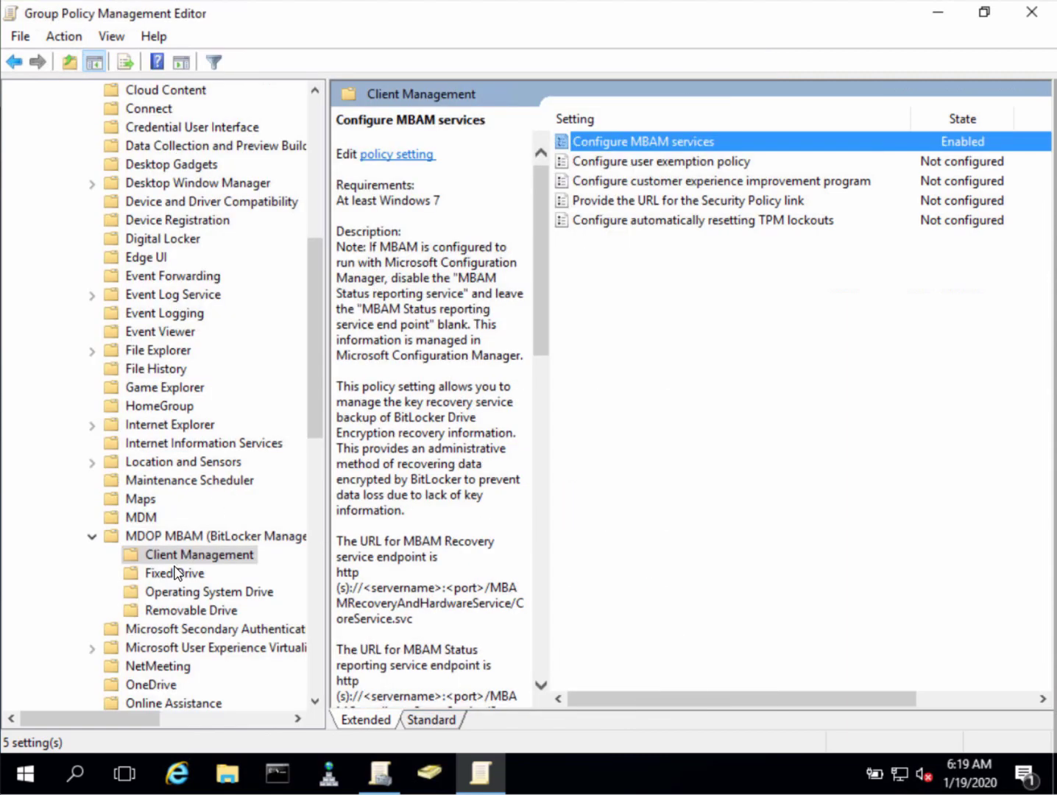
click(182, 574)
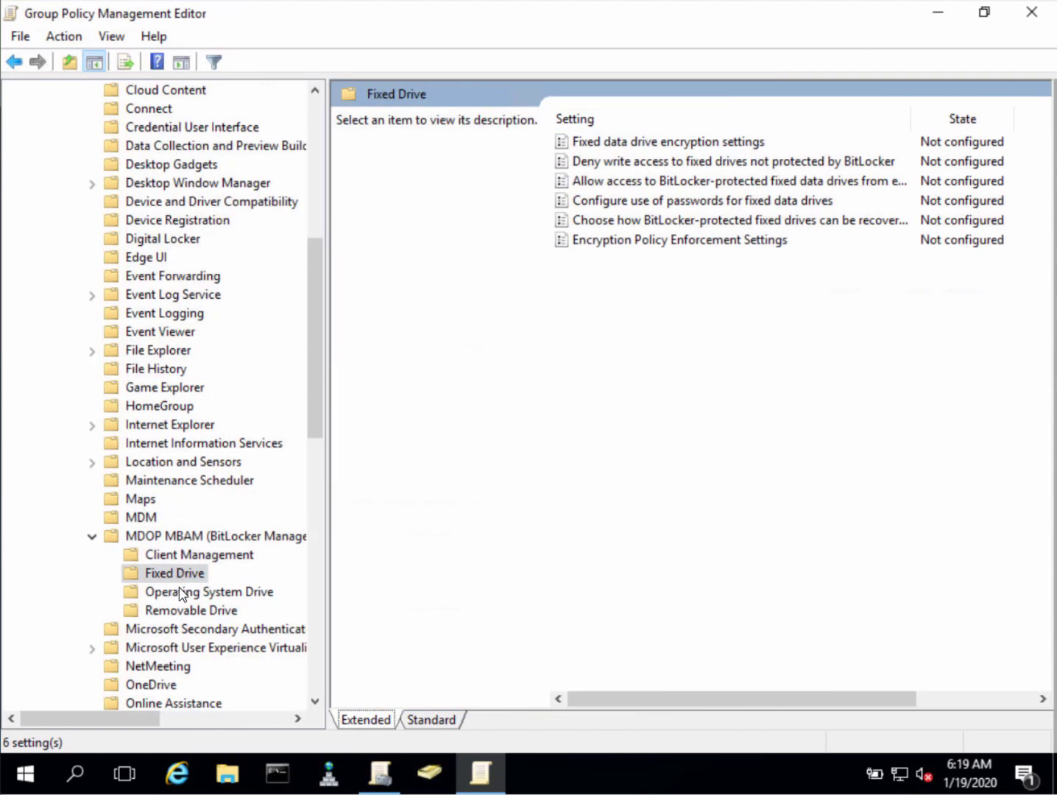
Review the Operating System Drive encryption and password settings without changes
click(186, 599)
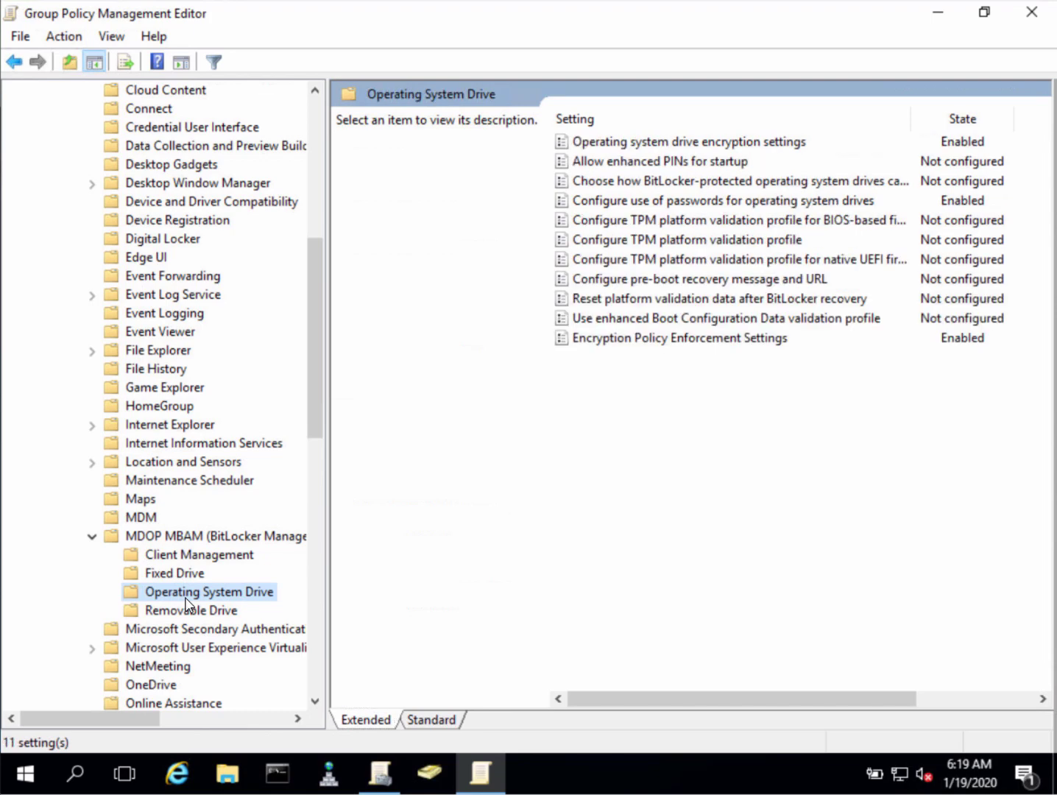
double_click(762, 141)
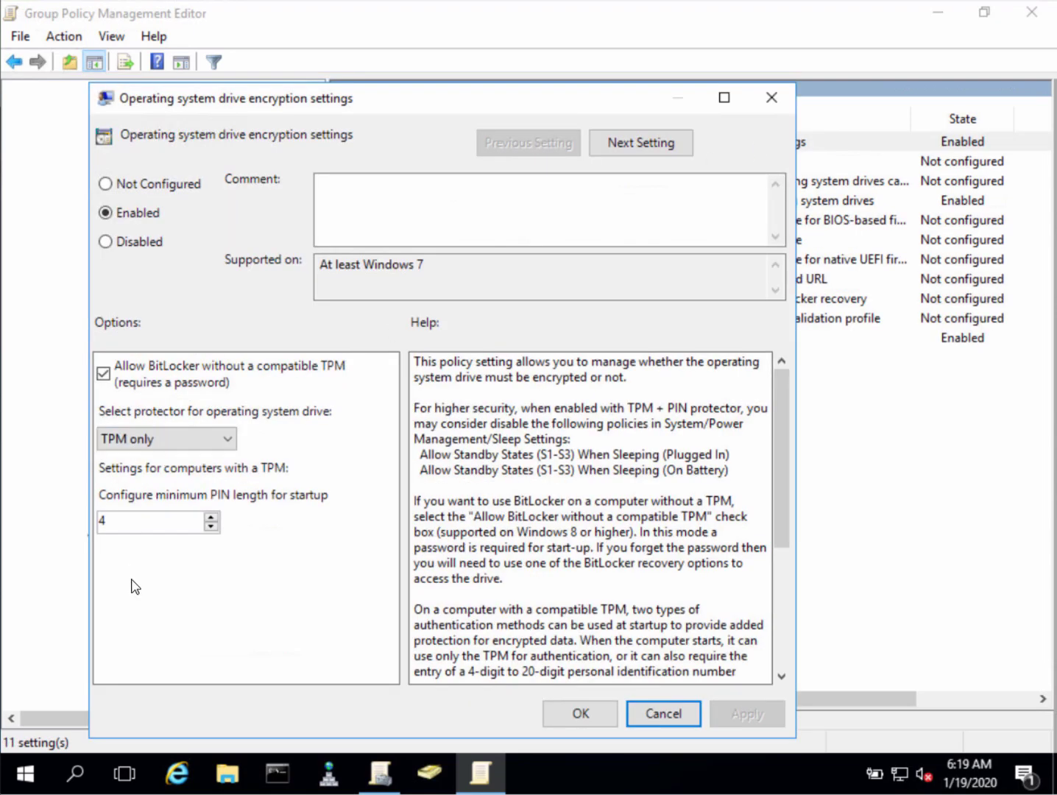
click(638, 719)
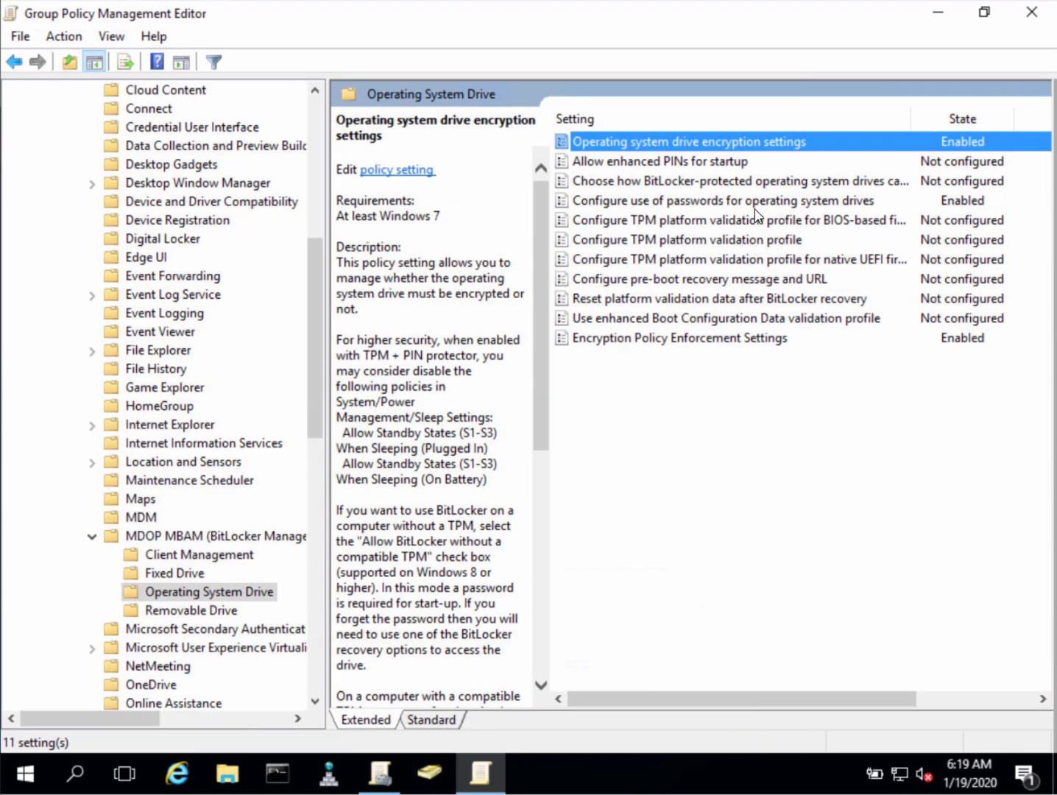
double_click(760, 200)
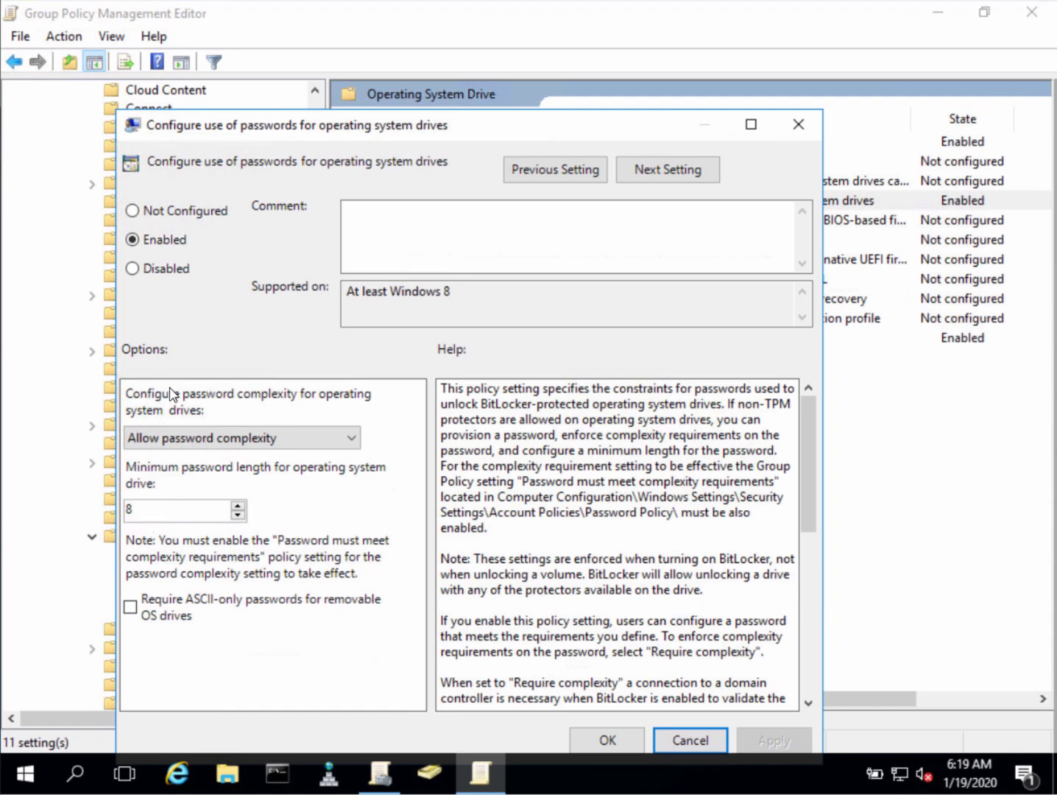
click(689, 741)
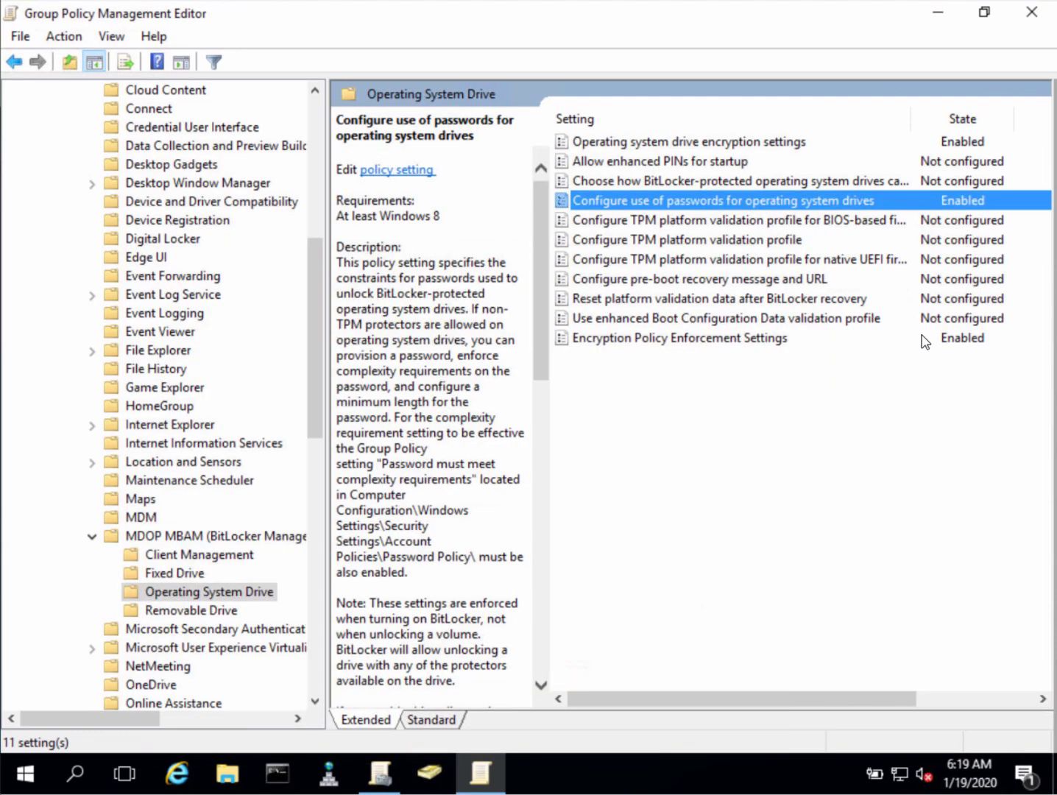
Review Encryption Policy Enforcement Settings with grace period 0, then show the Removable Drive settings
double_click(703, 338)
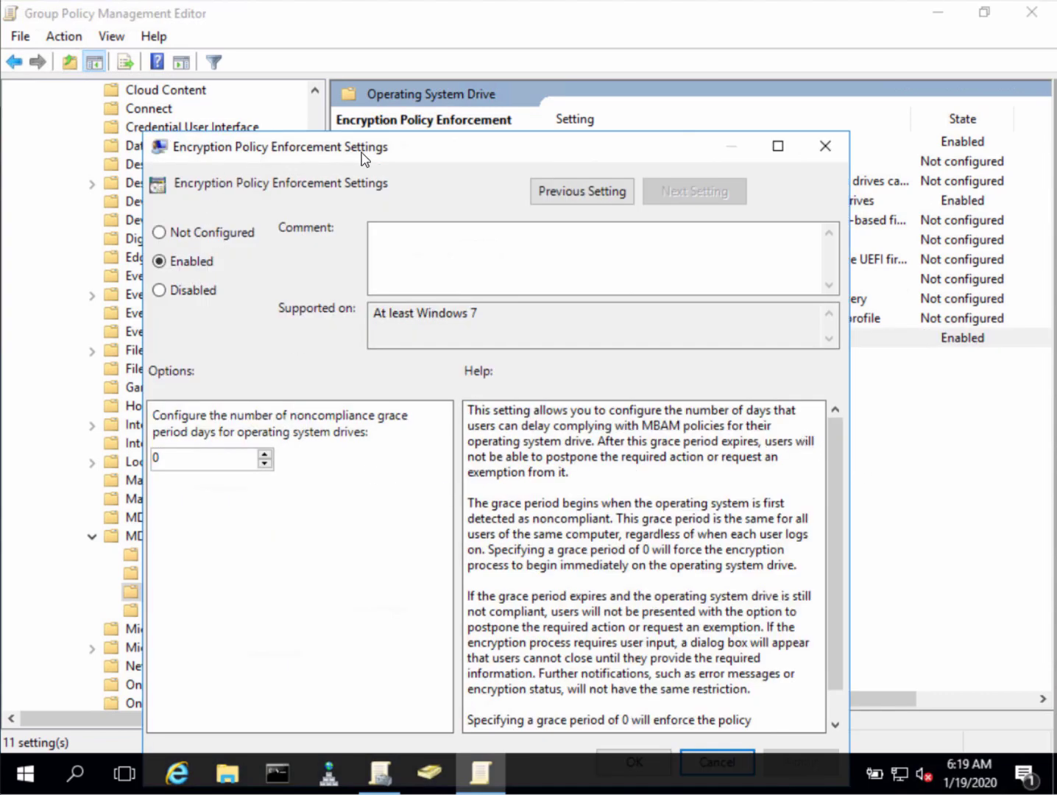
drag(362, 155, 368, 44)
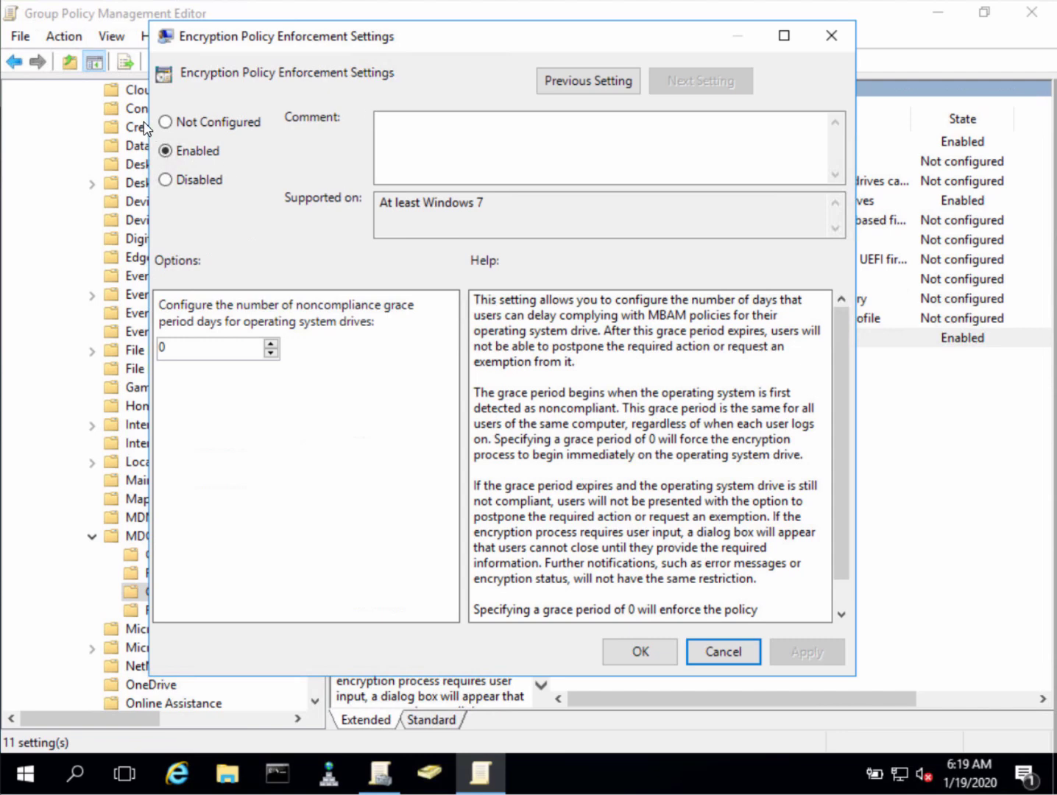
double_click(183, 349)
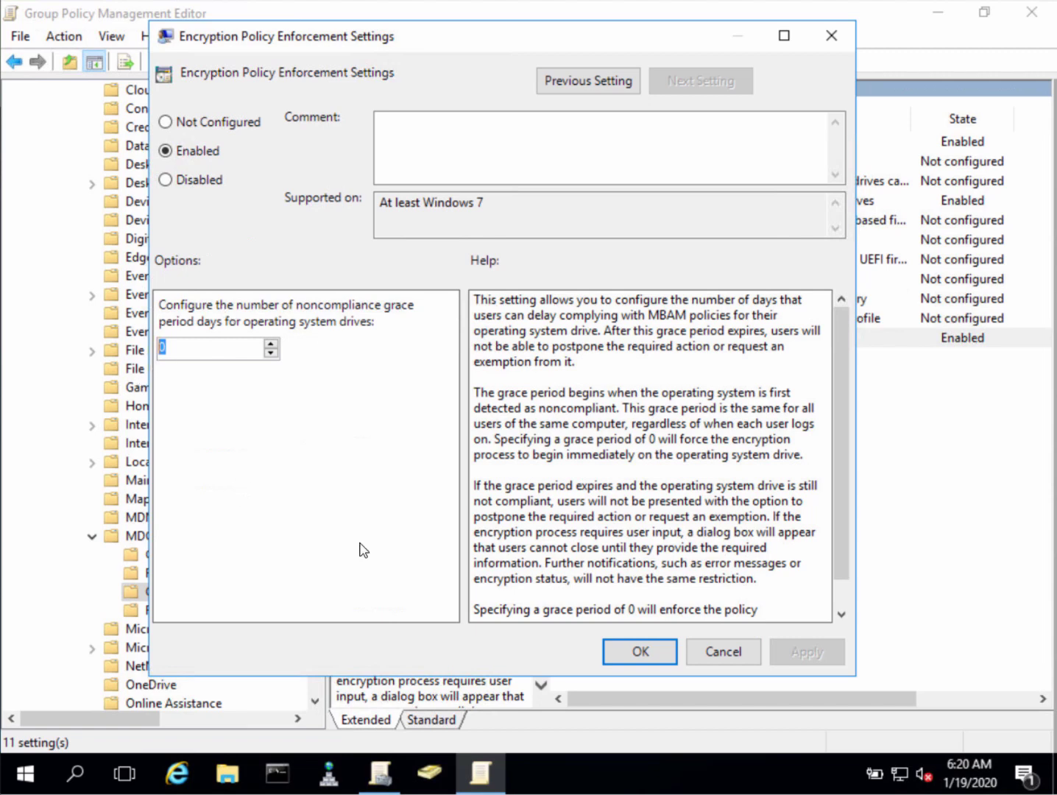
click(721, 653)
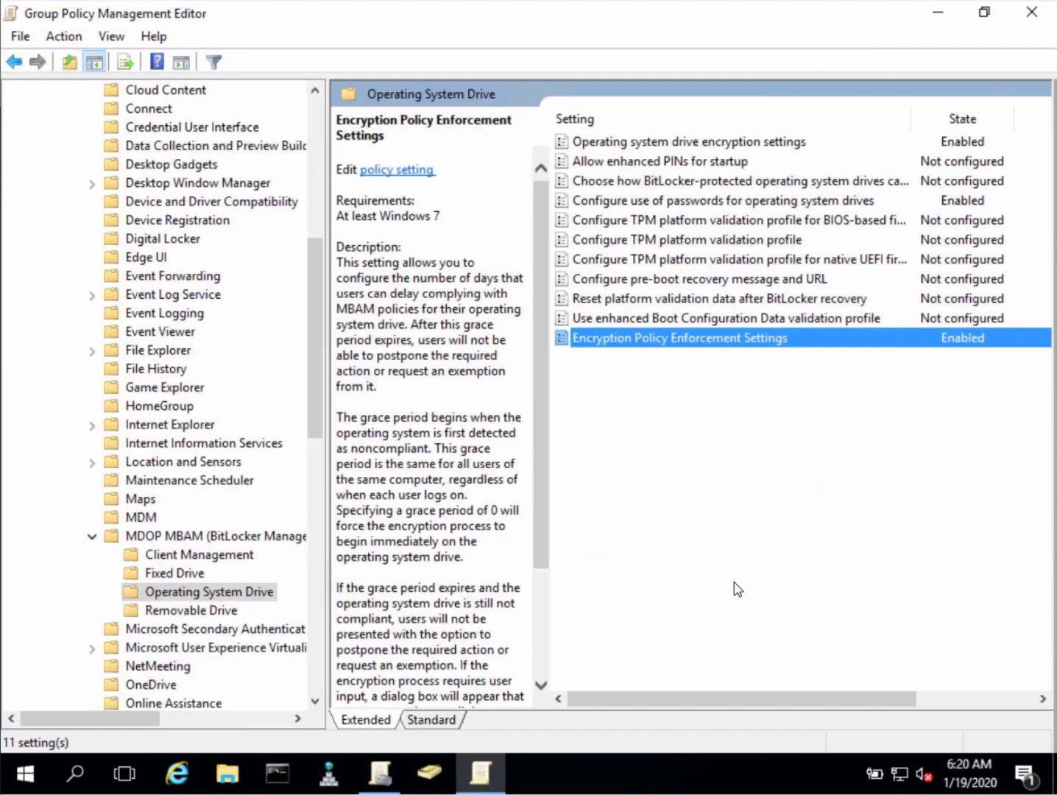
click(178, 610)
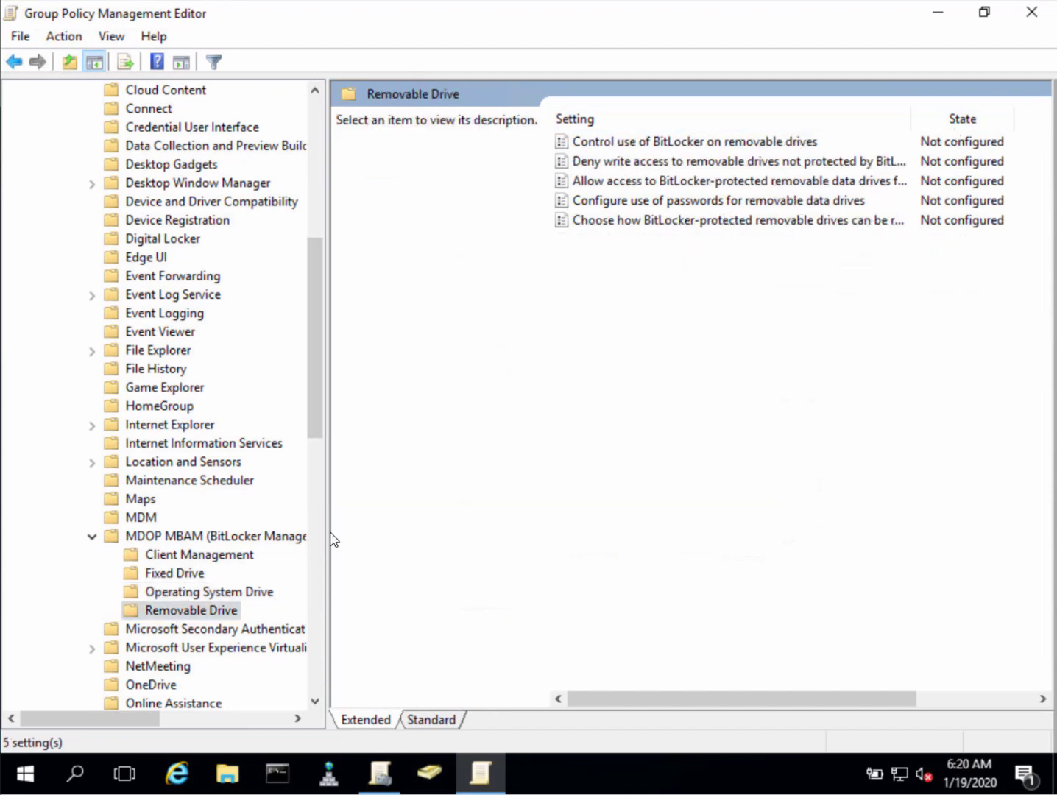
Verify the MBAM 2.5sp1 BitLocker Policy links to windowsnoob > MBAM Clients, then launch Active Directory Users and Computers
drag(329, 528, 401, 526)
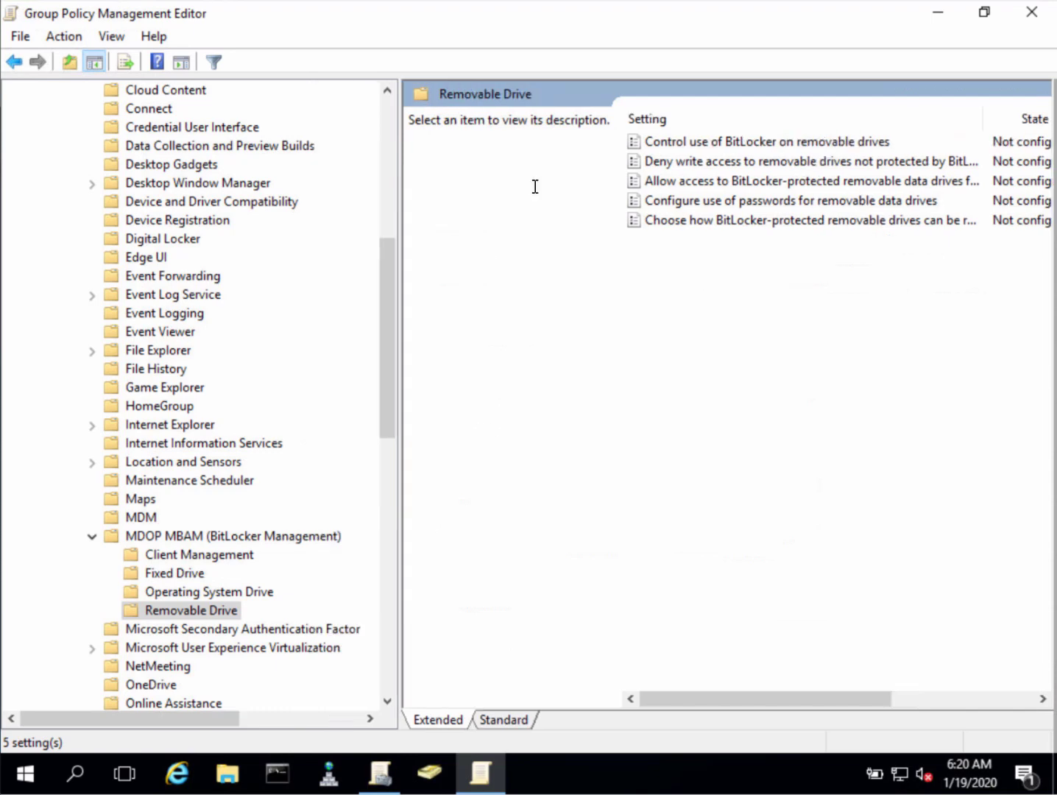
click(939, 13)
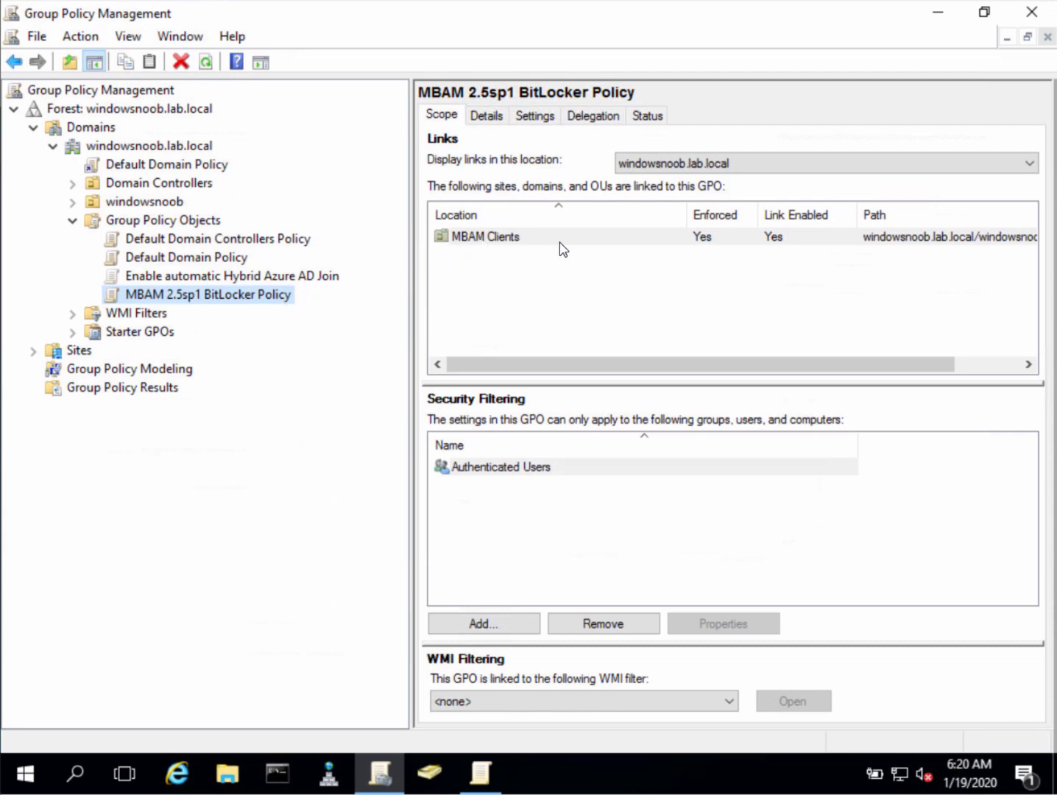
click(73, 205)
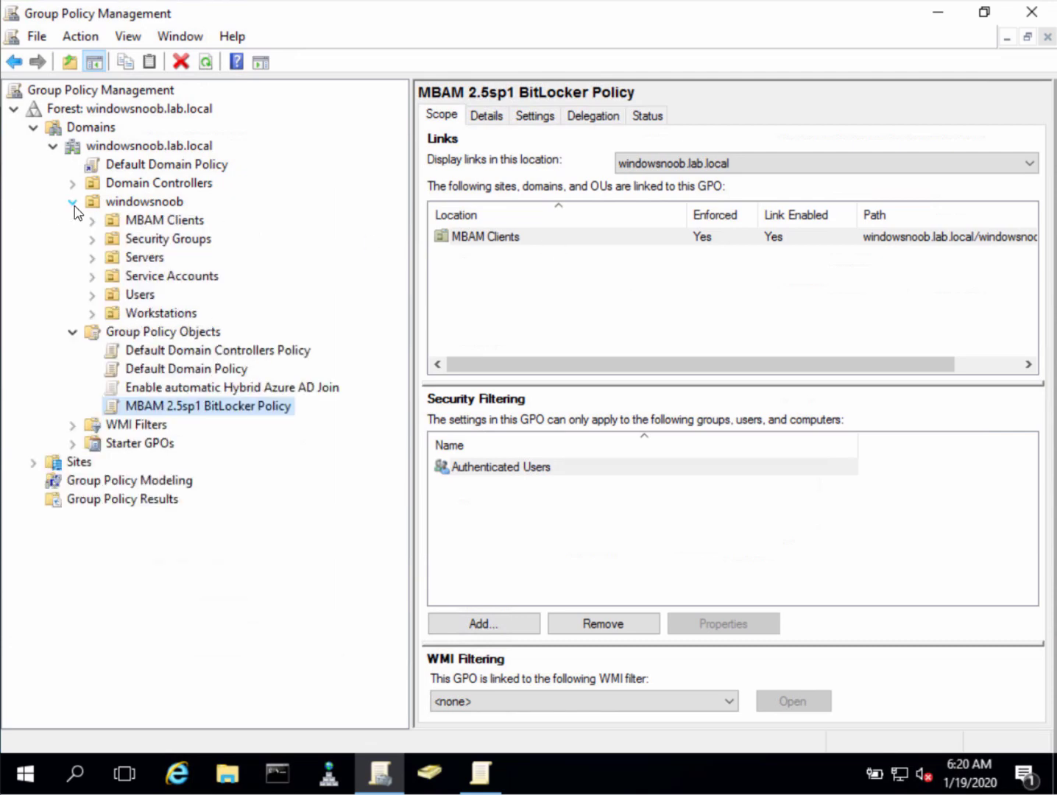
click(179, 225)
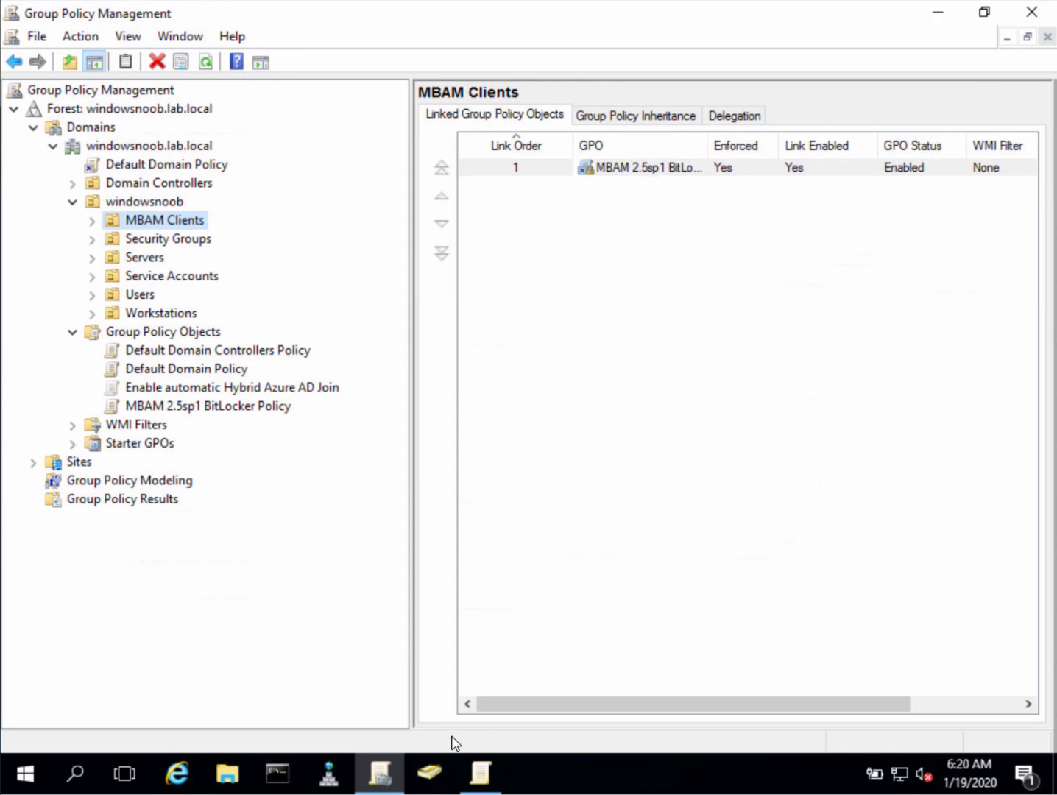
click(431, 775)
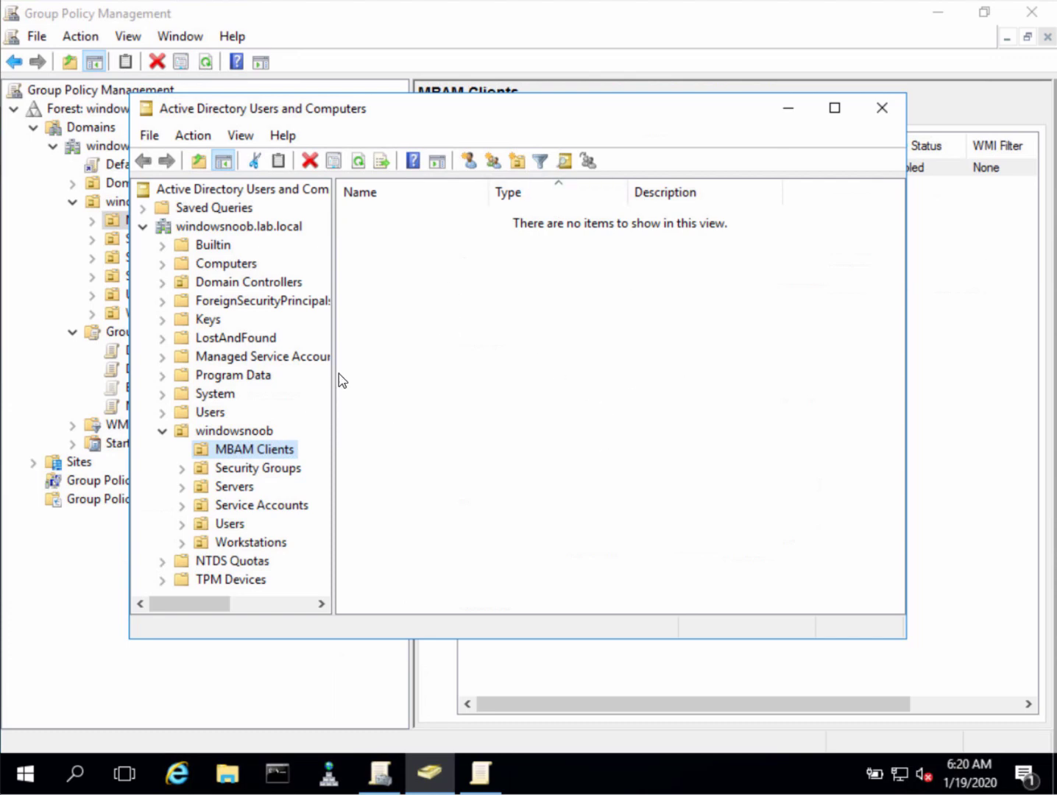
Widen the directory tree pane in Active Directory Users and Computers
drag(333, 376, 397, 379)
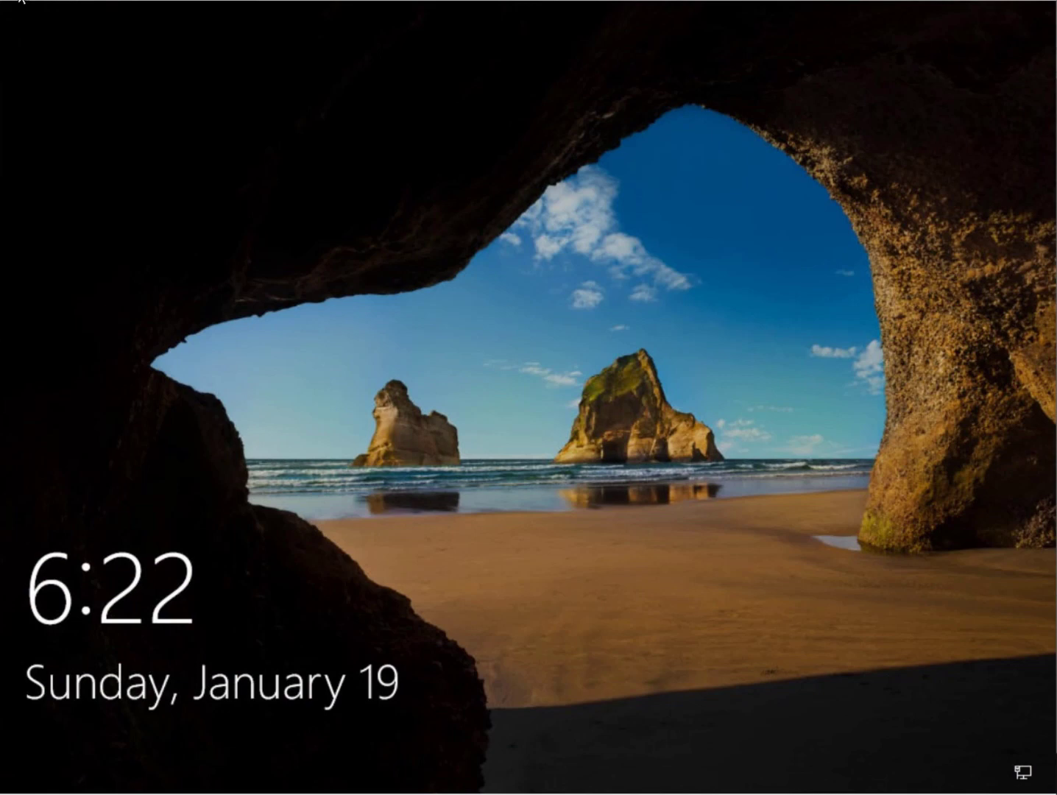
Sign in on the Other user screen with the domain user's name and password
click(472, 397)
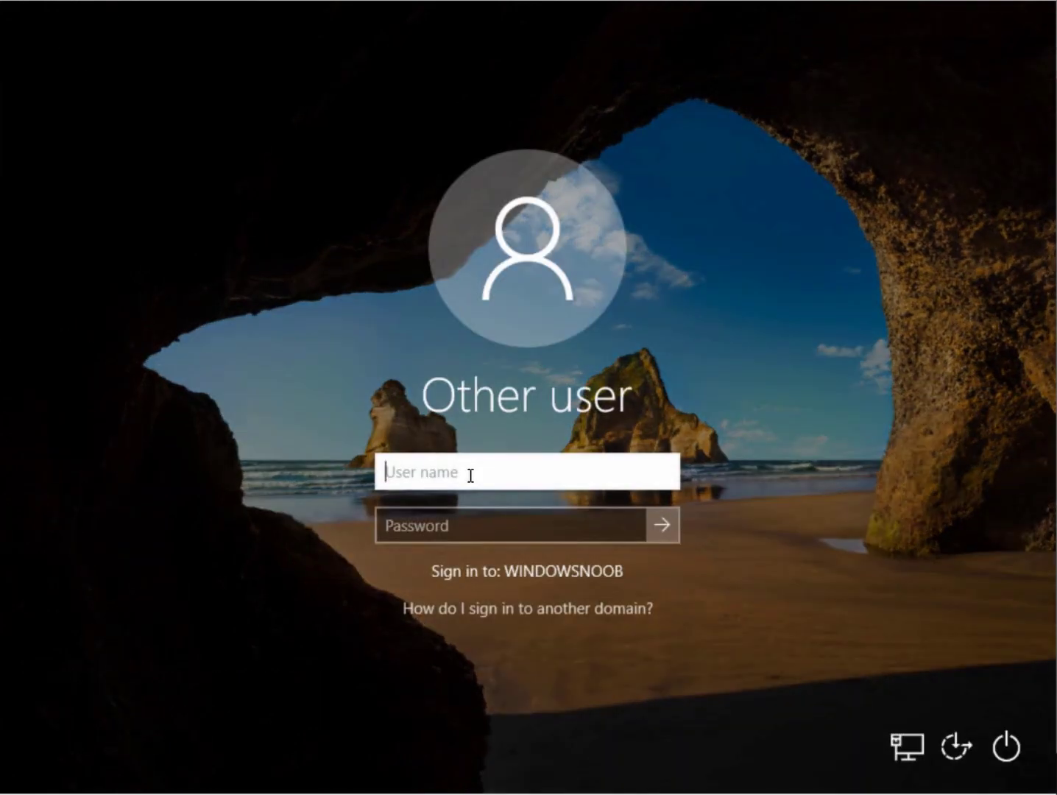
text(niall)
key(Tab)
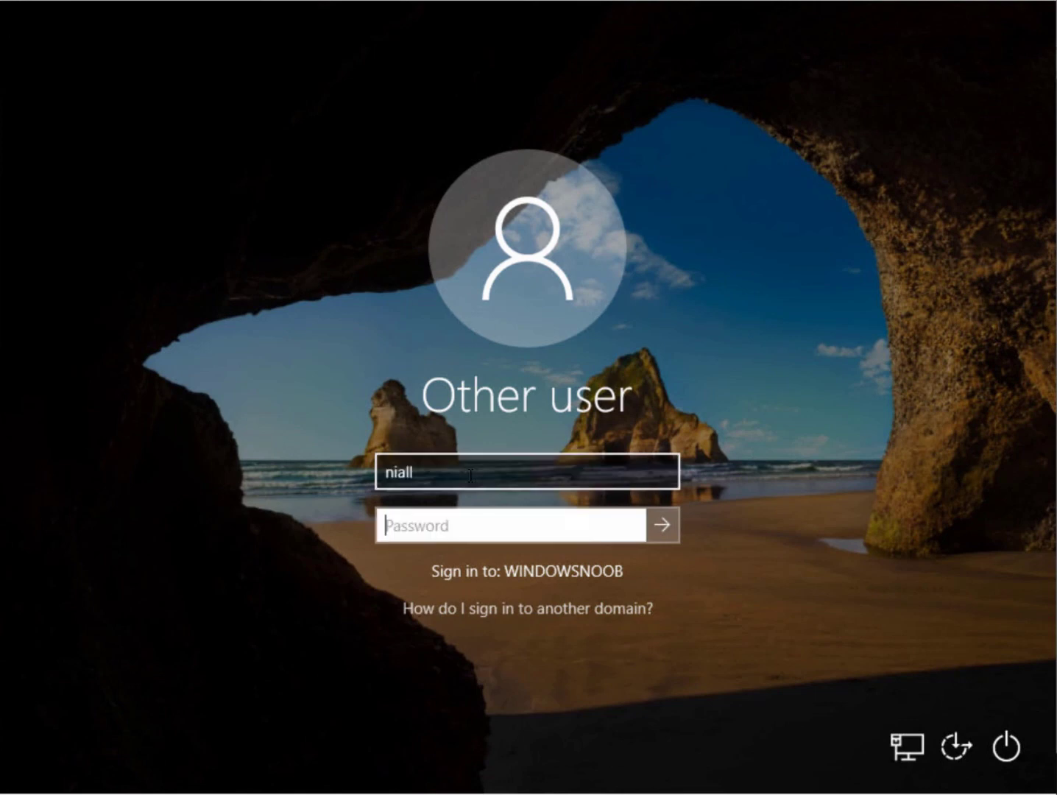
text(••••••••)
key(Return)
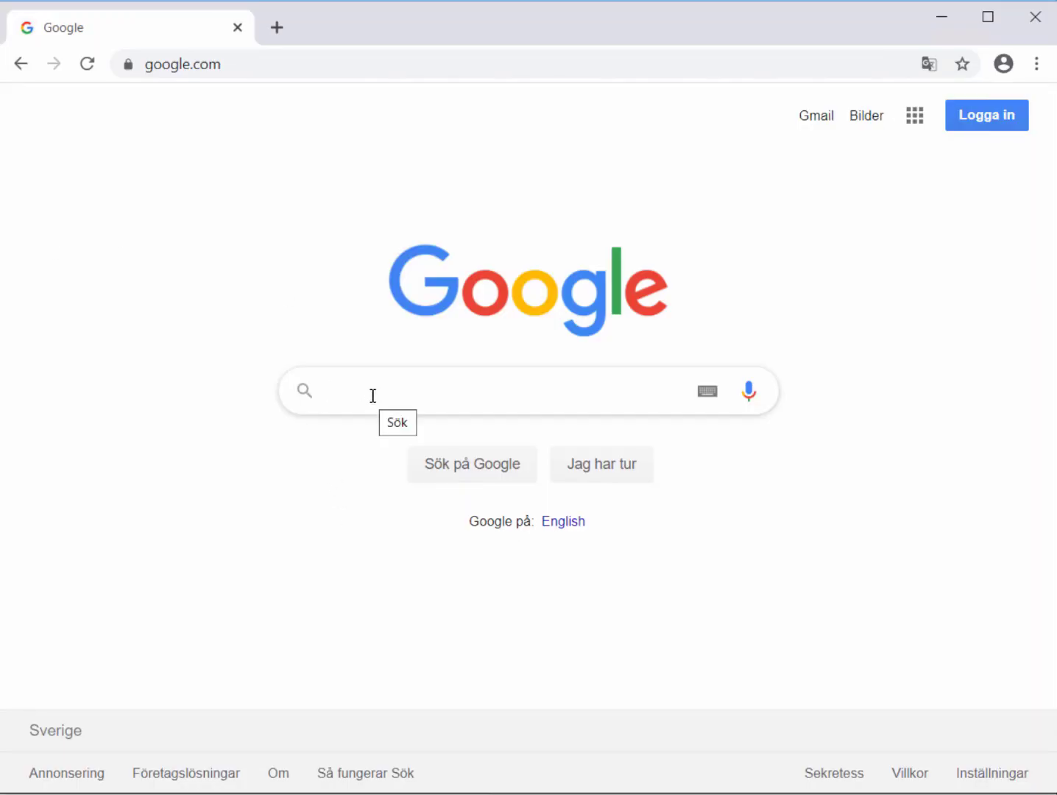
Search Google for 'want to learn mbam' and open the blog article about learning MBAM
text(want to lea)
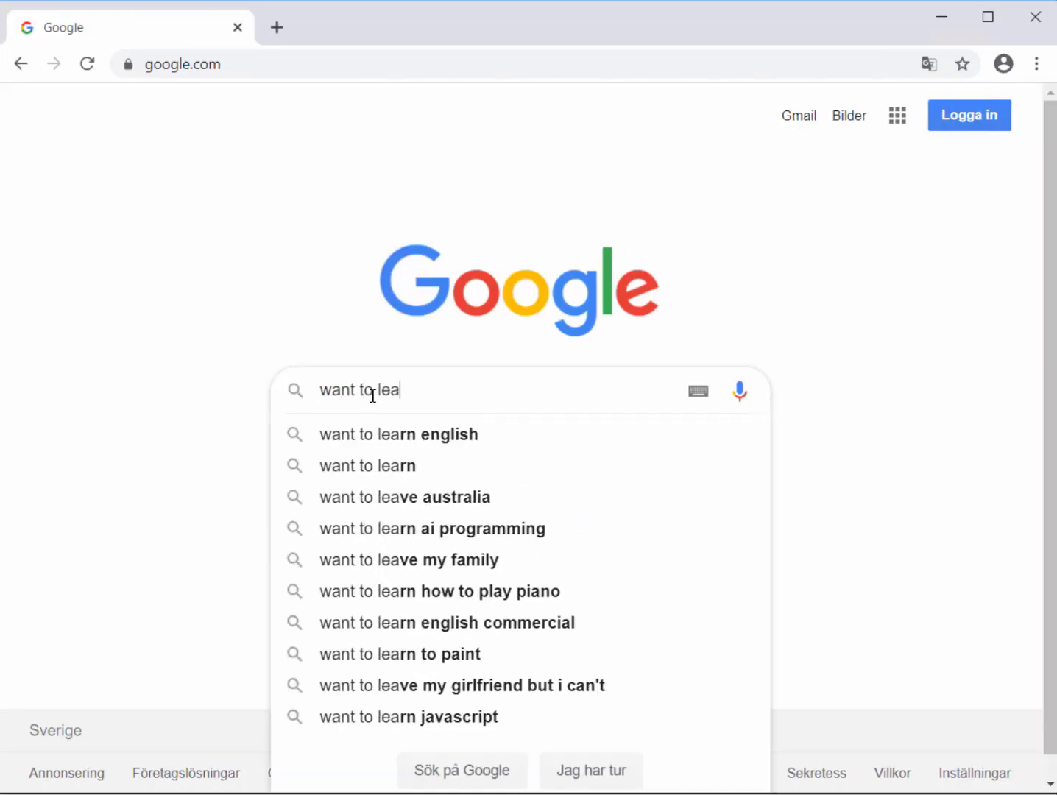
text(rn mbam)
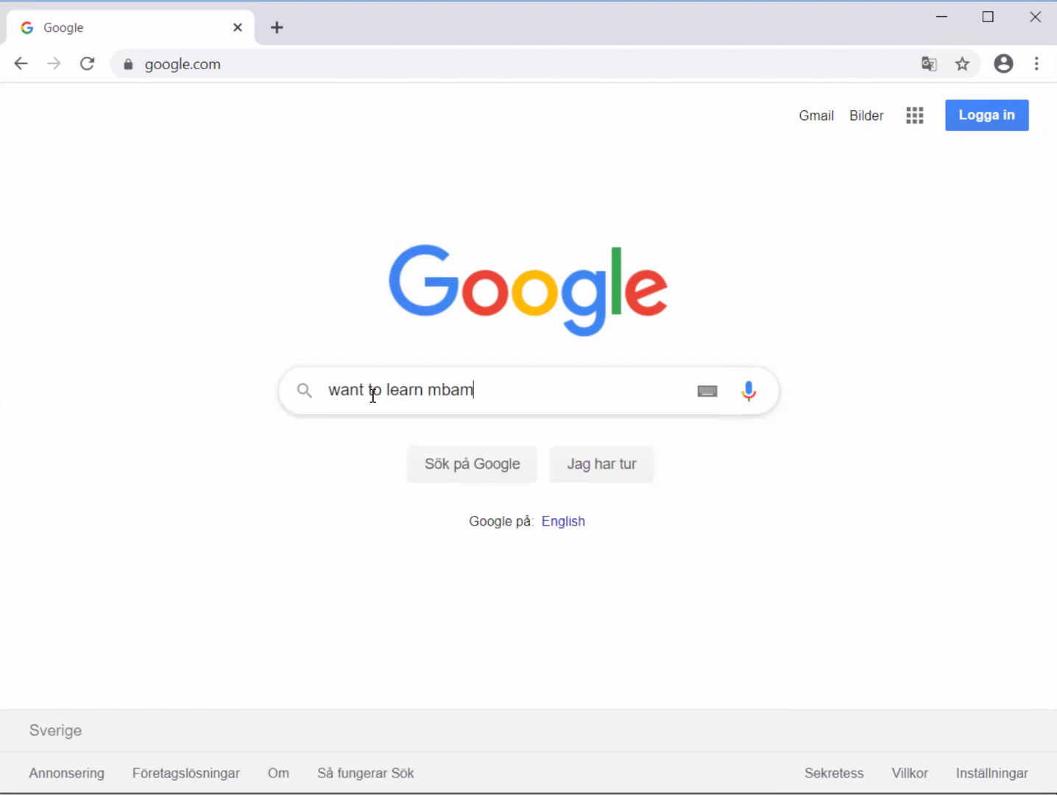
key(Return)
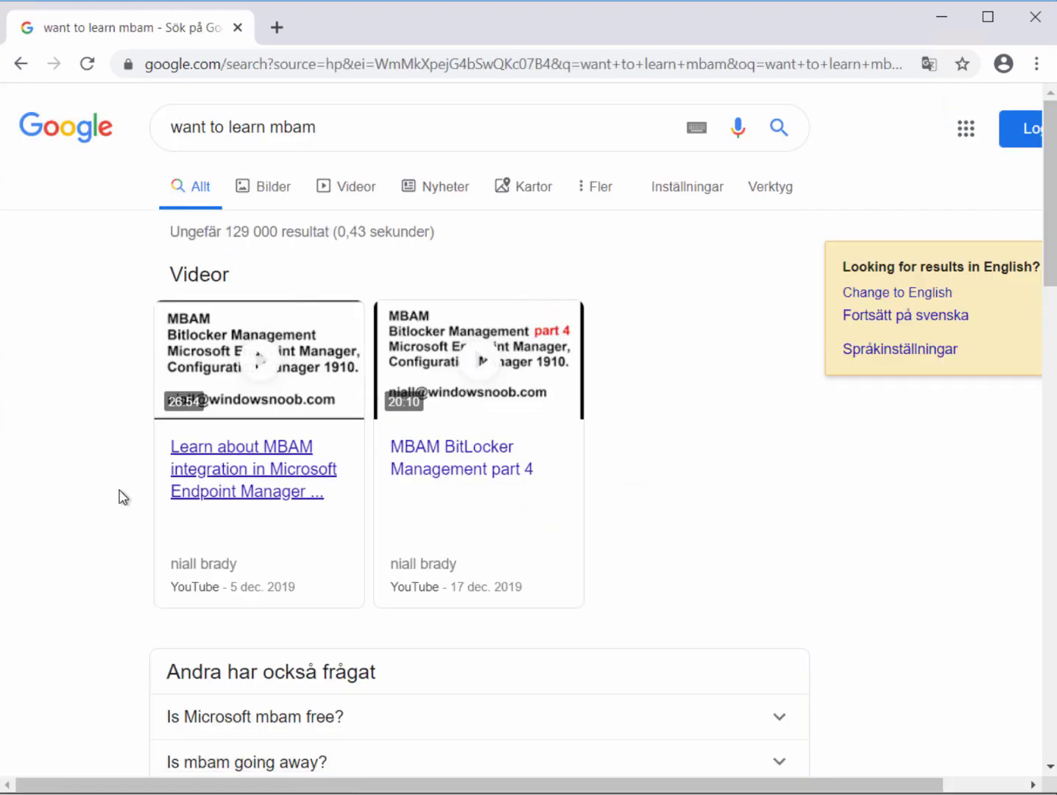
scroll(118, 495, down, 4)
scroll(122, 495, down, 1)
click(327, 547)
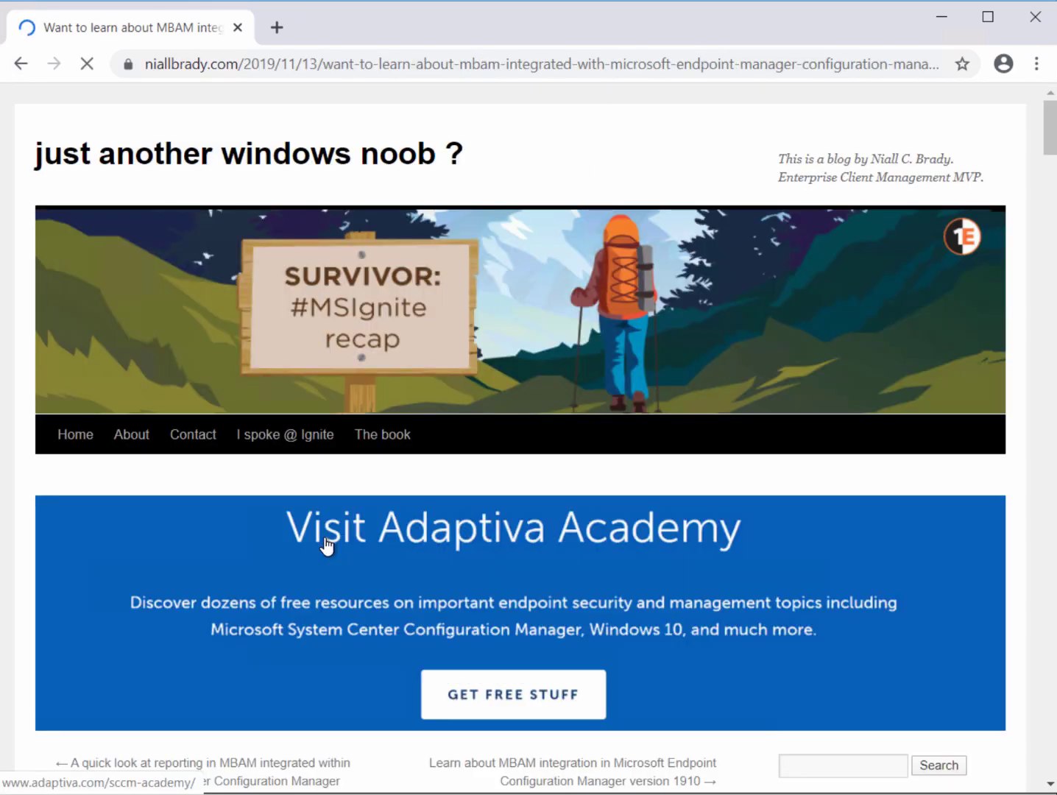
Scroll the article and highlight the Part 8 Migration entry
scroll(349, 535, down, 12)
scroll(350, 524, down, 6)
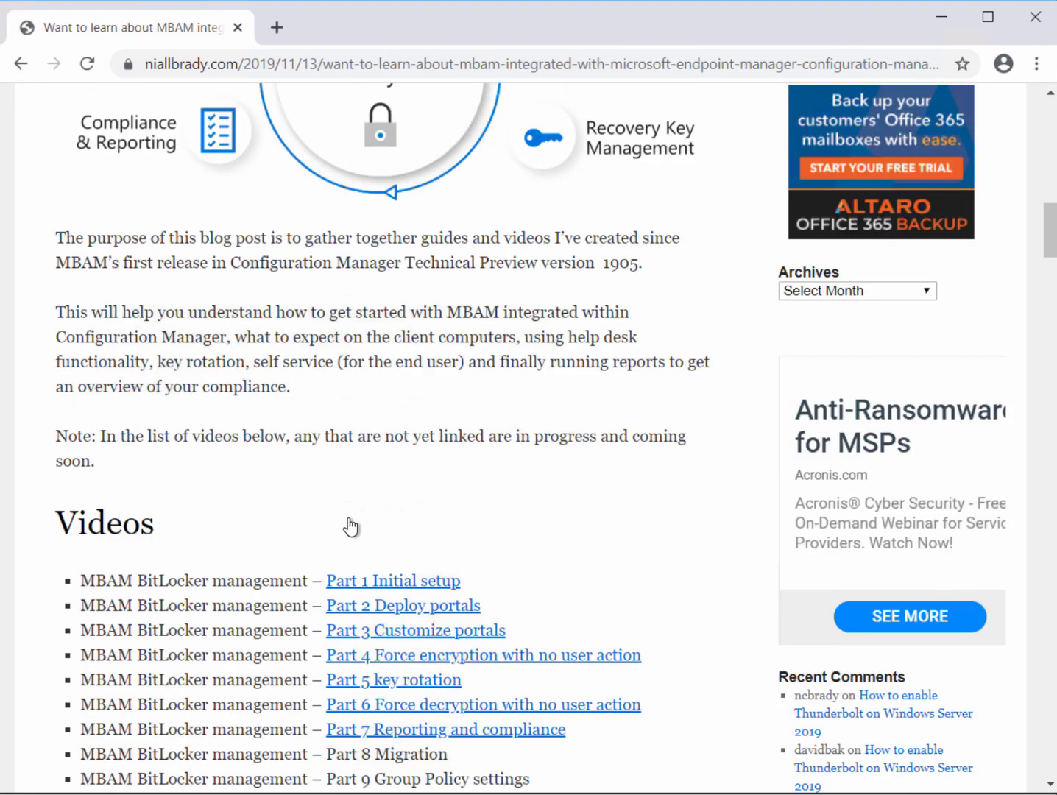
scroll(305, 581, down, 4)
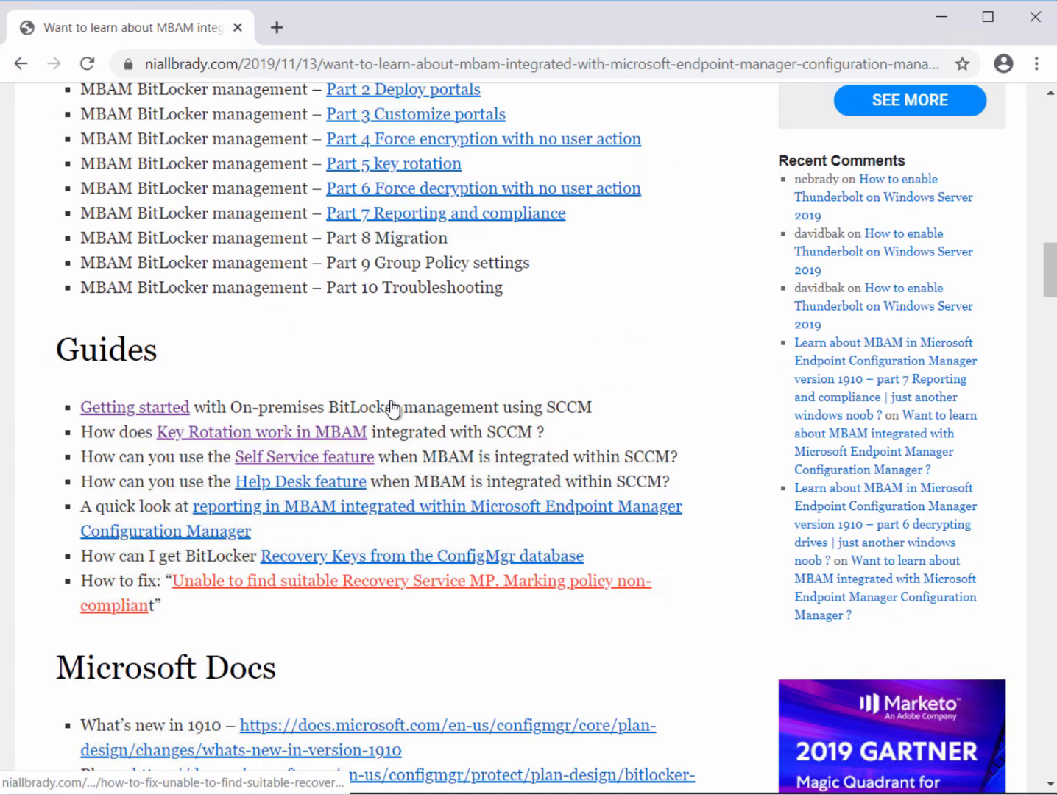
double_click(430, 238)
drag(332, 238, 326, 238)
Open the Migration docs link in a new tab and switch to Deploy BitLocker management
scroll(195, 291, down, 3)
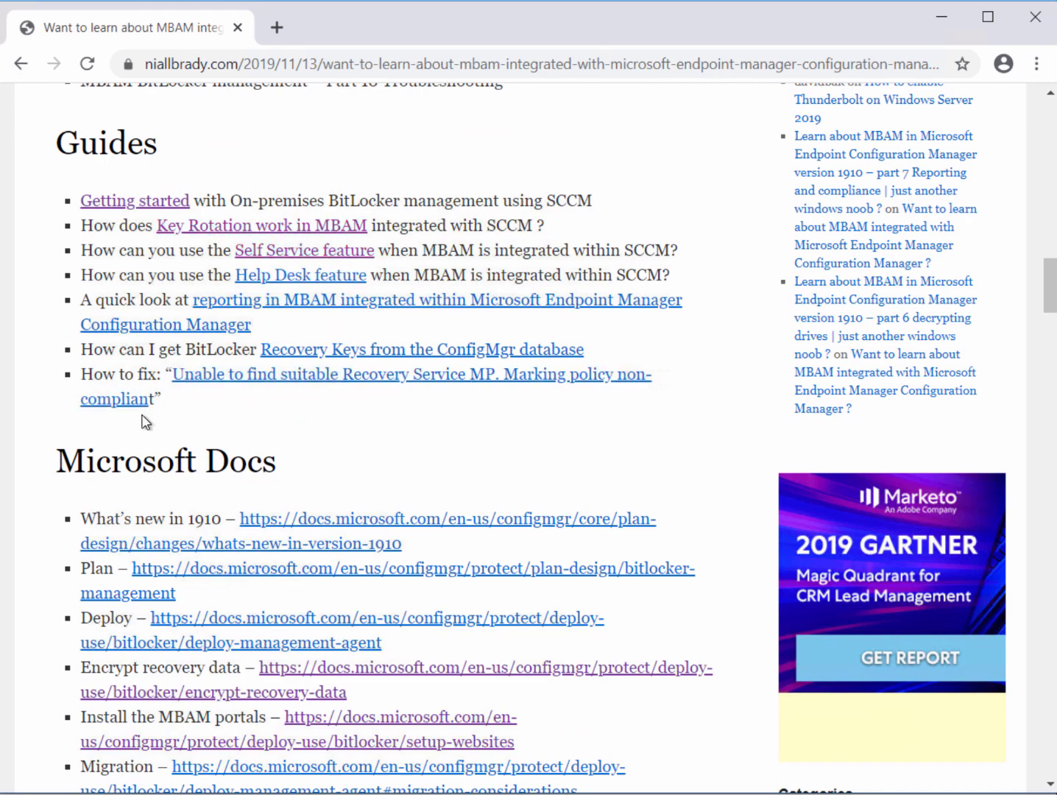
scroll(139, 430, down, 3)
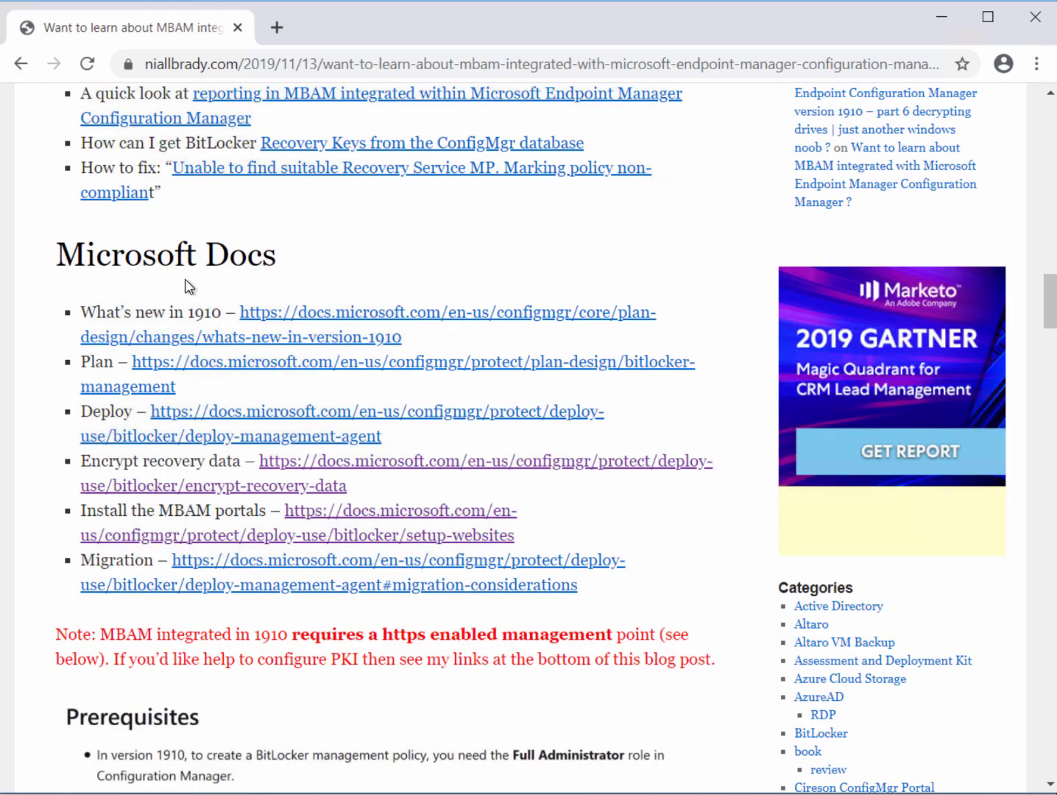
right_click(229, 567)
click(261, 578)
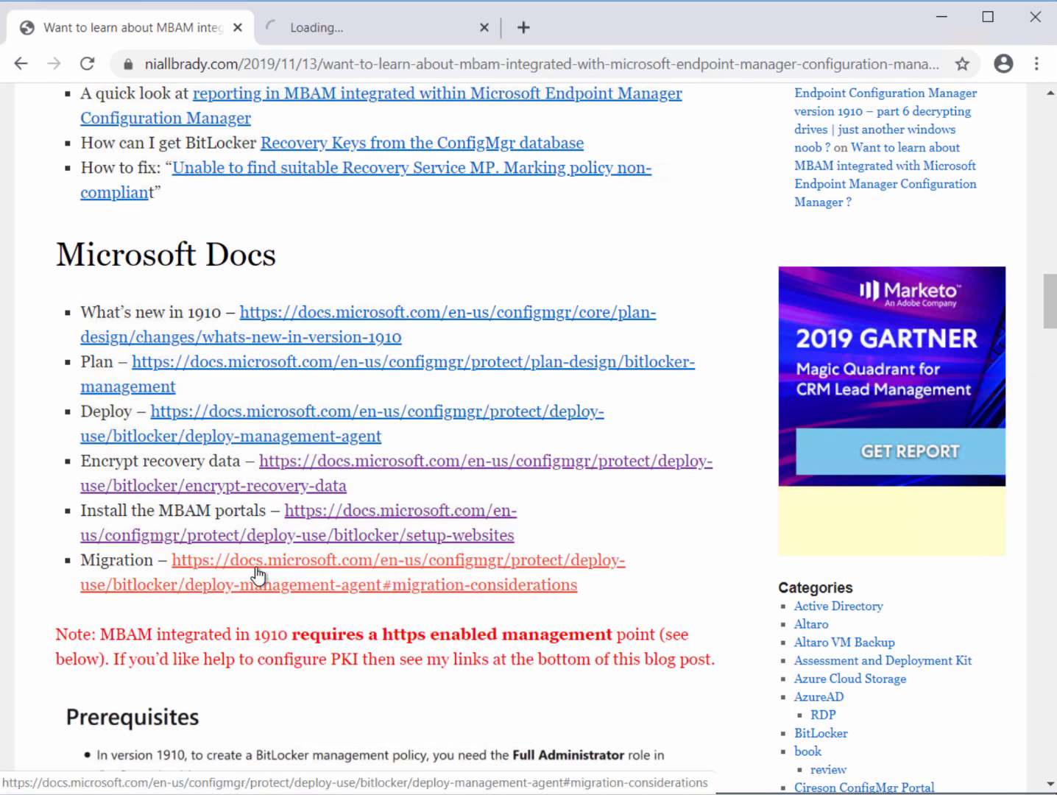
click(322, 34)
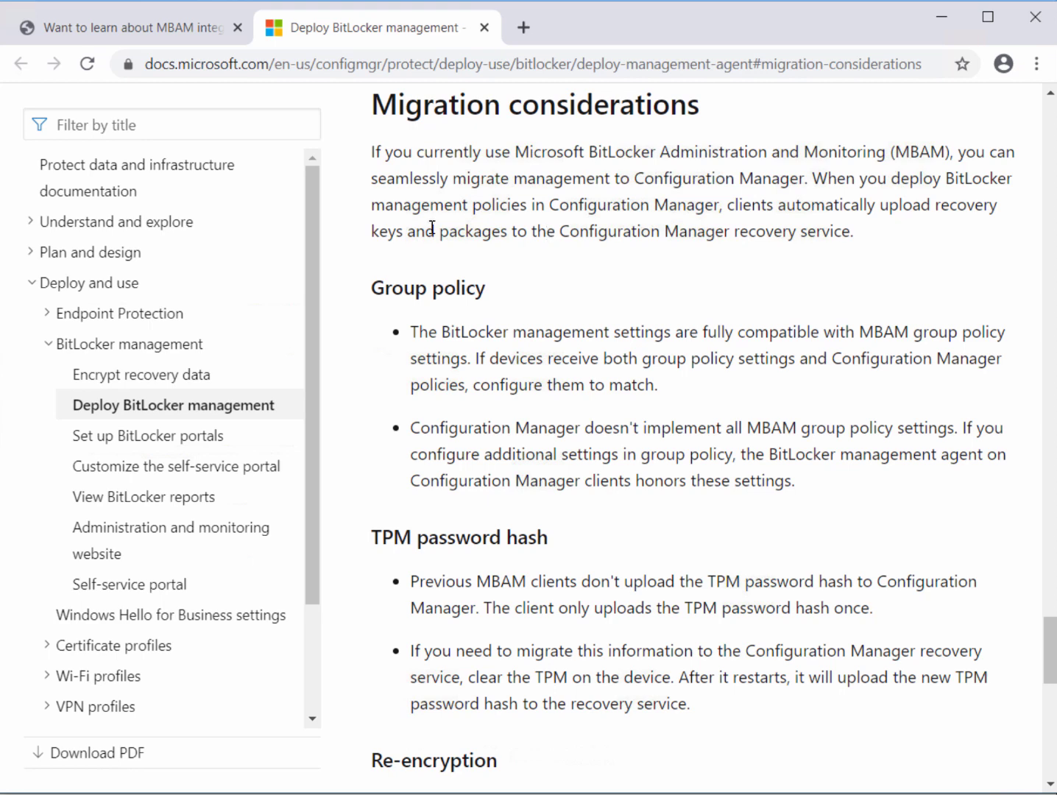
Highlight the notes on uploading recovery keys, matching both policies, and unimplemented MBAM group policy settings
drag(376, 228, 842, 233)
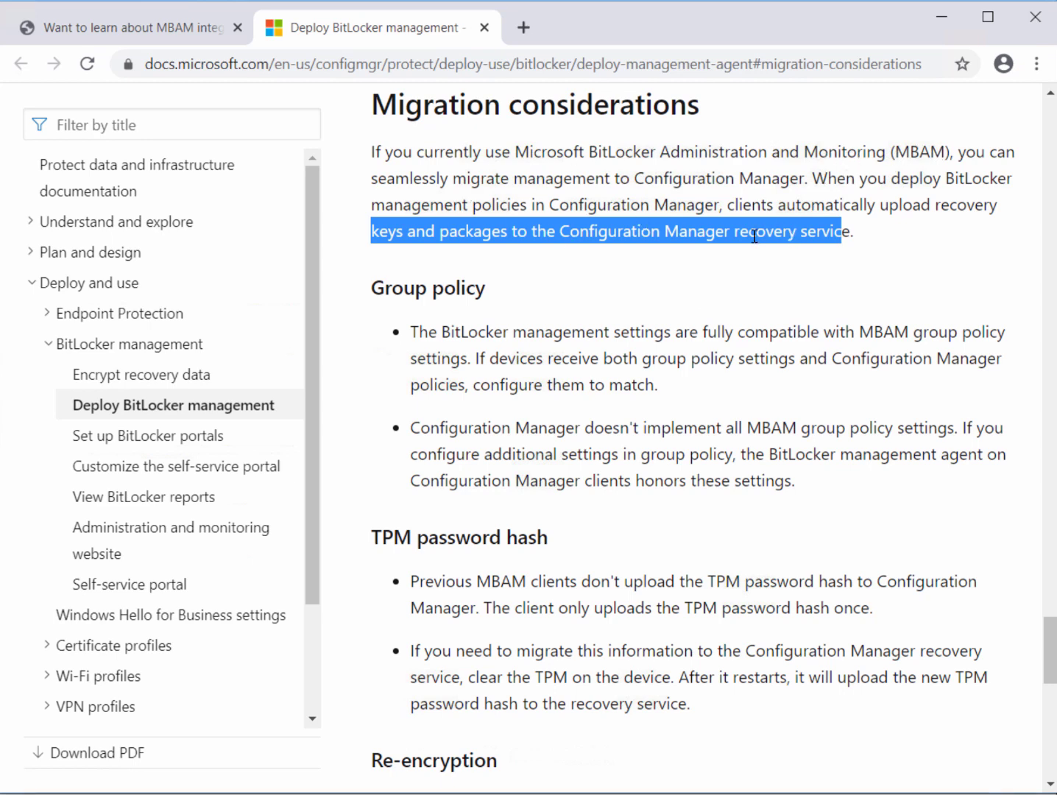
scroll(450, 271, down, 1)
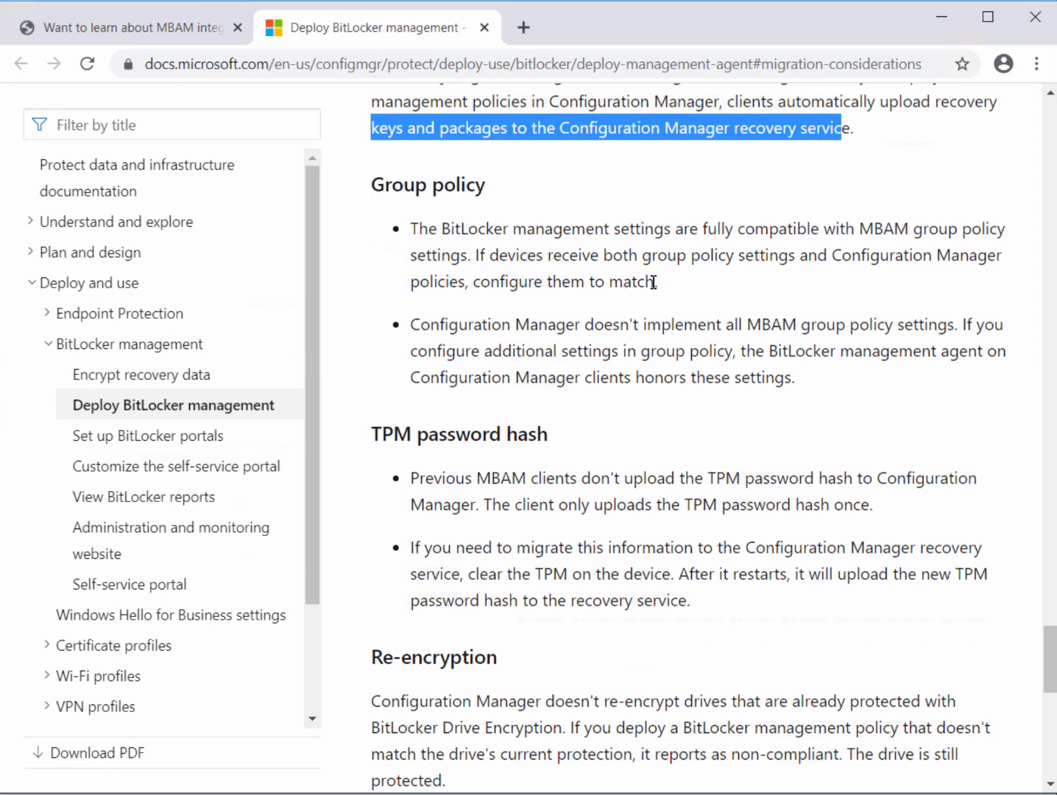
drag(655, 282, 477, 256)
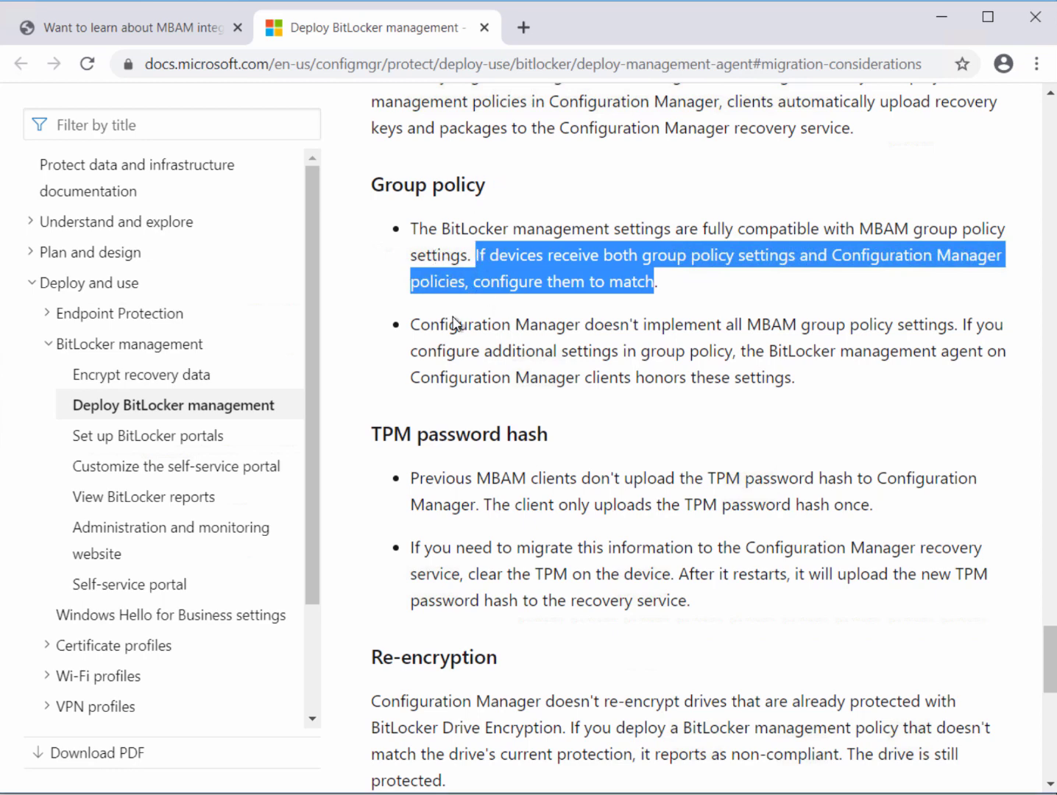
drag(412, 325, 958, 323)
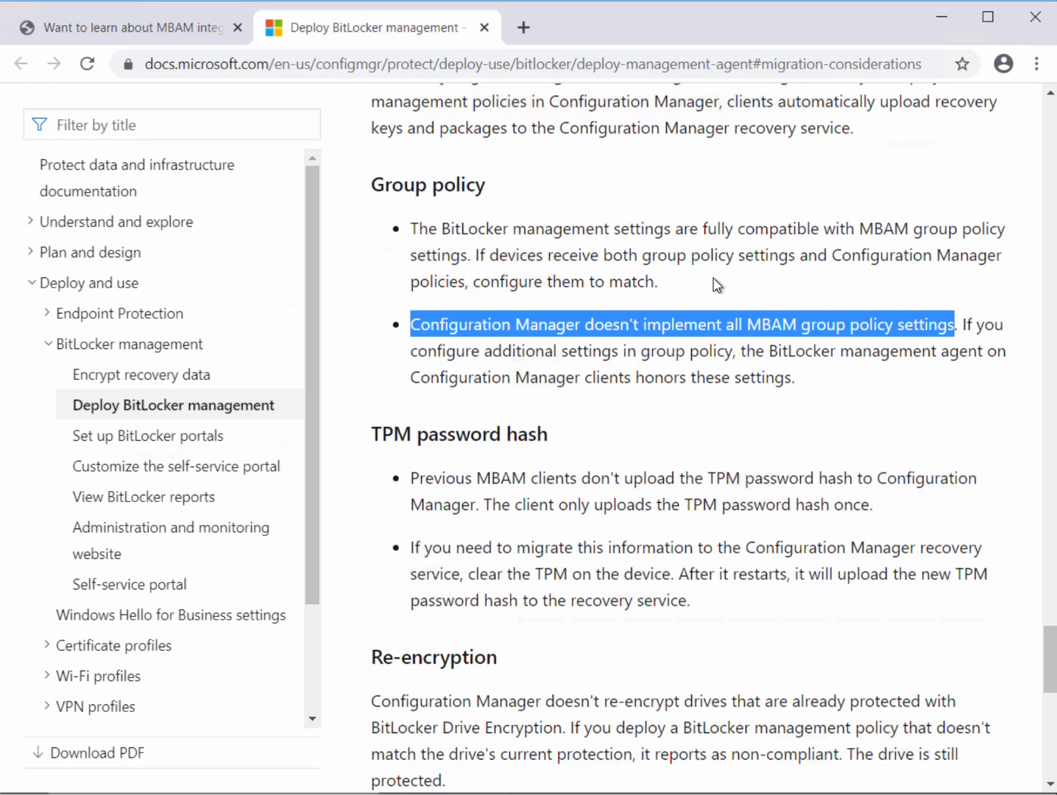
Highlight the Re-encryption sentence about already-protected drives, then connect to the #11_w10_1 VM
scroll(435, 369, down, 1)
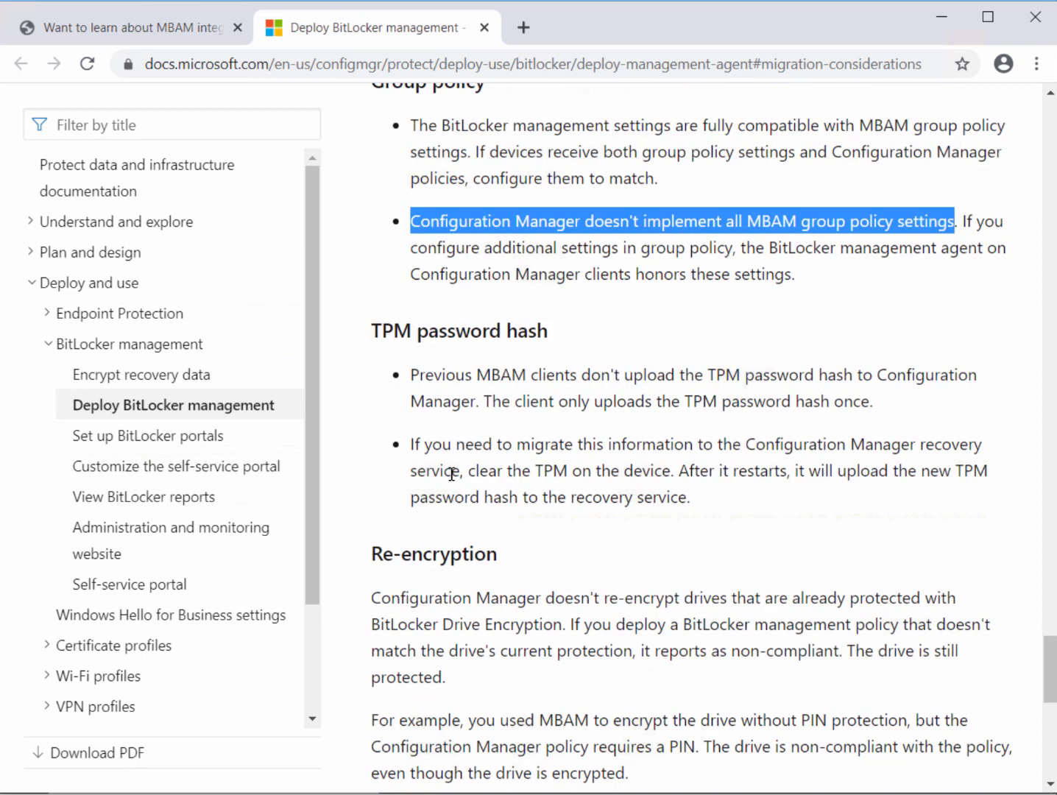
scroll(453, 452, down, 1)
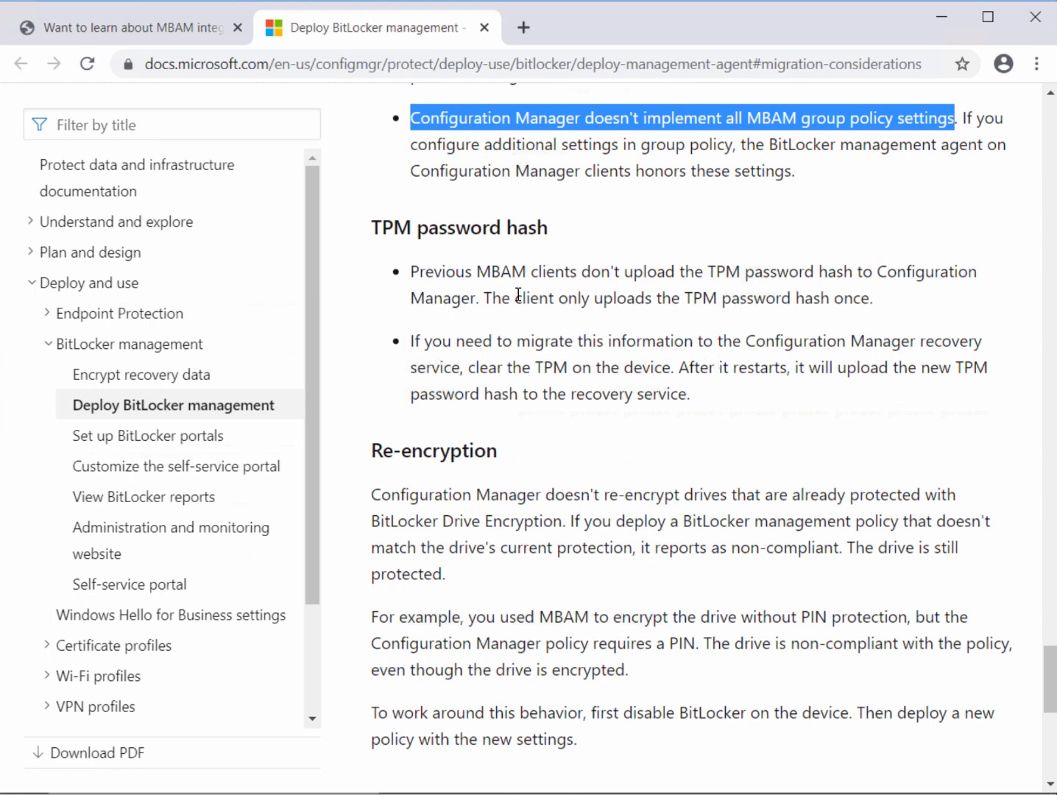
scroll(652, 579, down, 1)
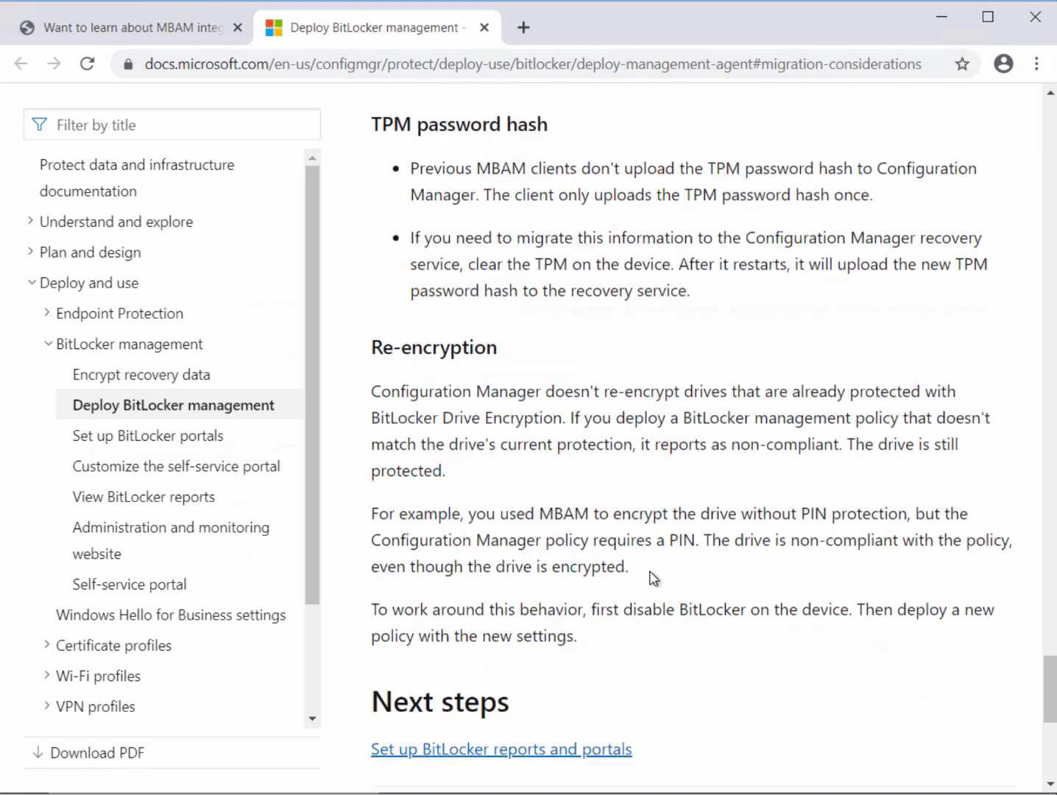
scroll(652, 578, down, 1)
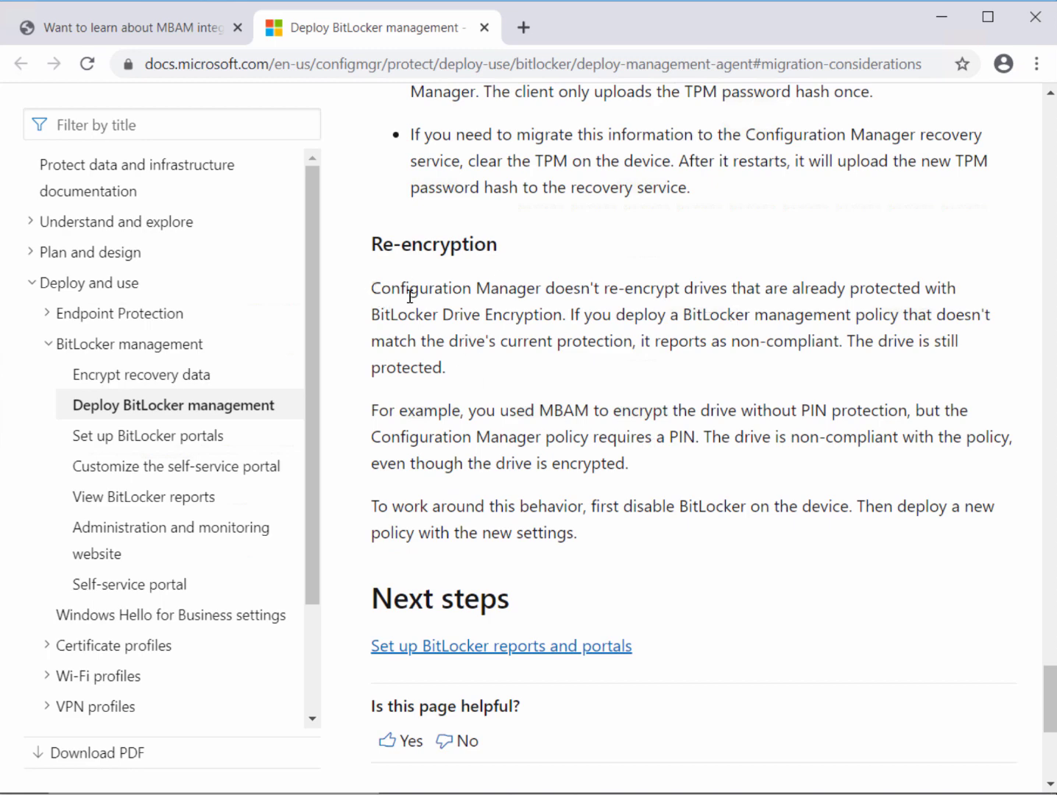
drag(371, 288, 564, 315)
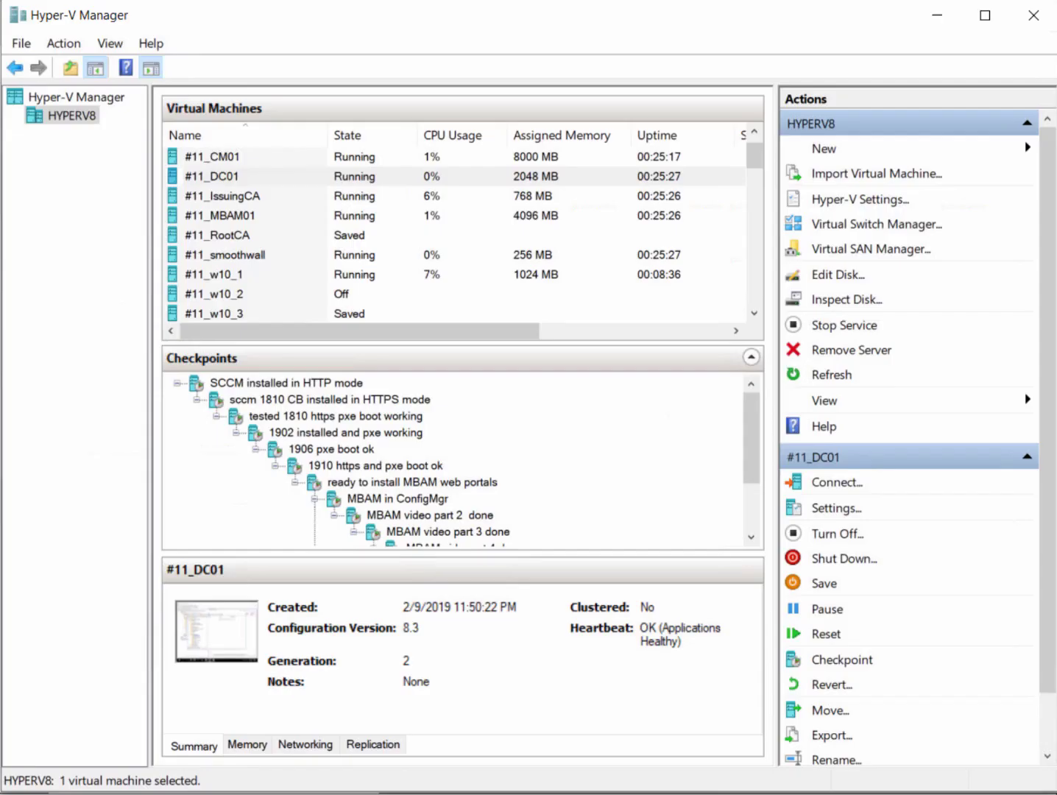
double_click(213, 178)
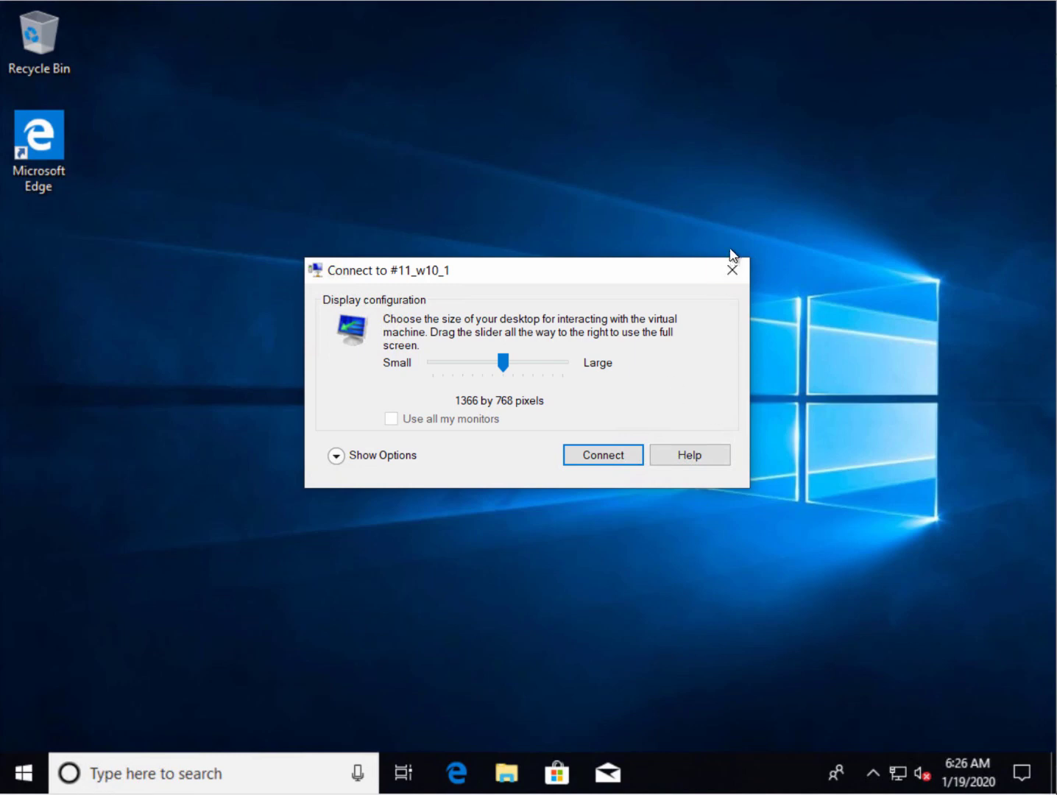
Dismiss the display size prompt and browse the Windows (C:) drive in File Explorer
click(735, 269)
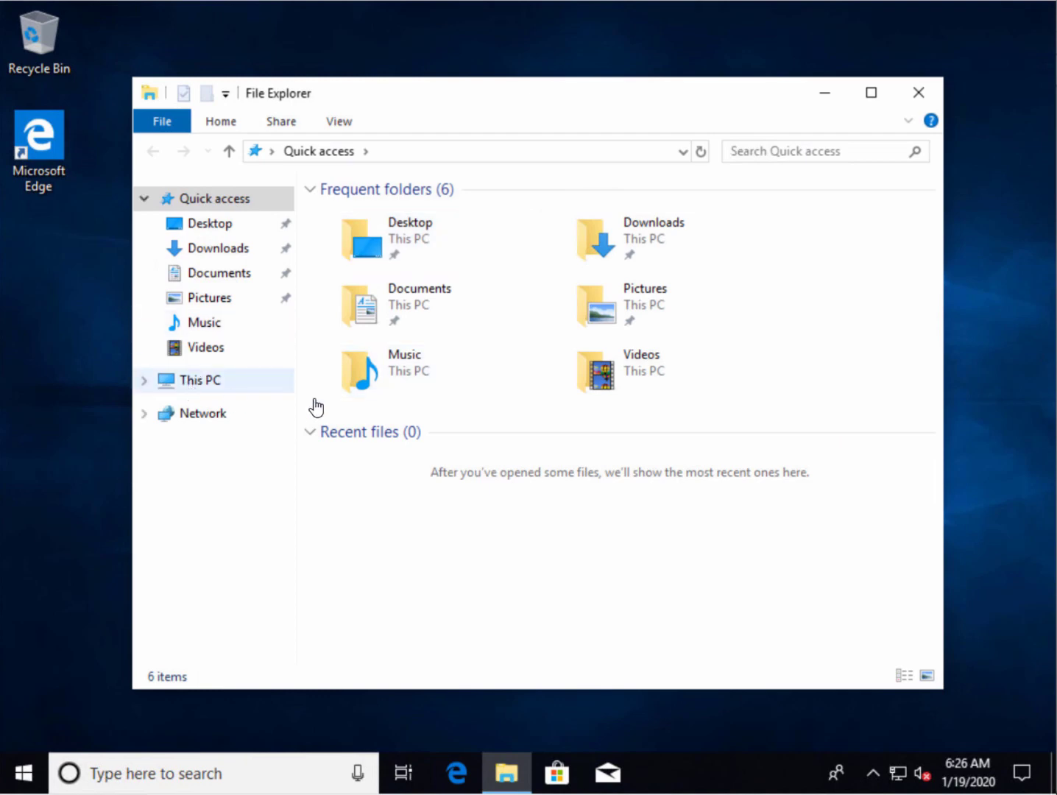
click(200, 380)
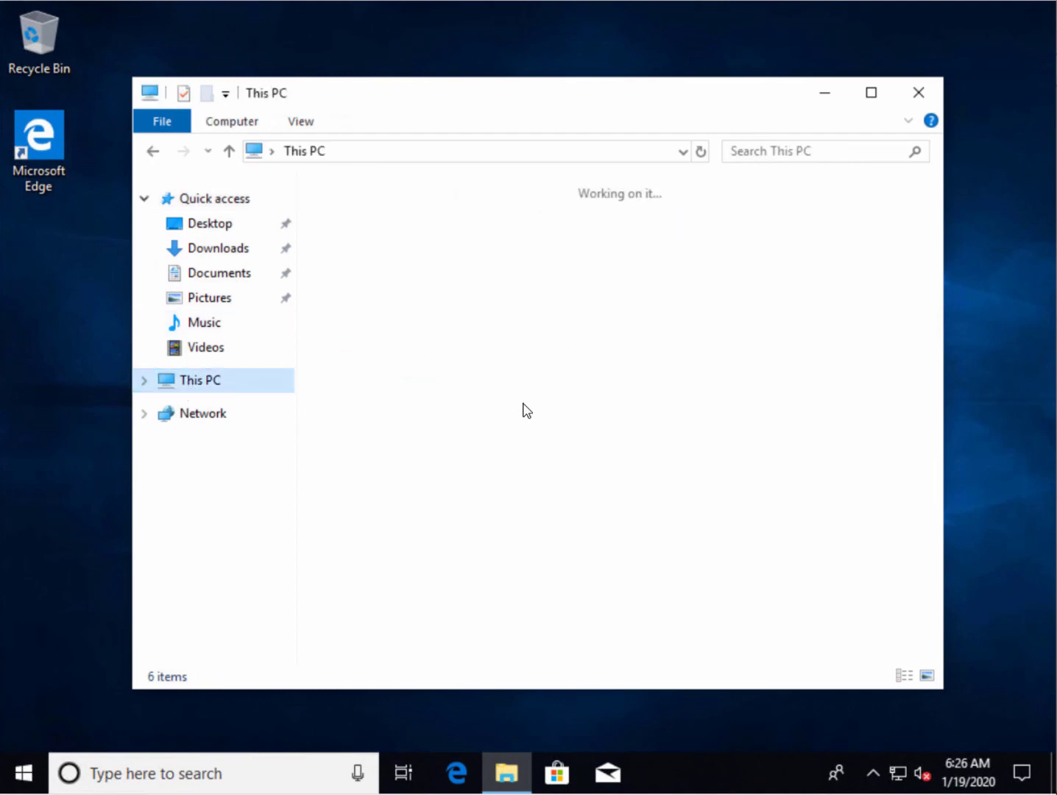
double_click(405, 496)
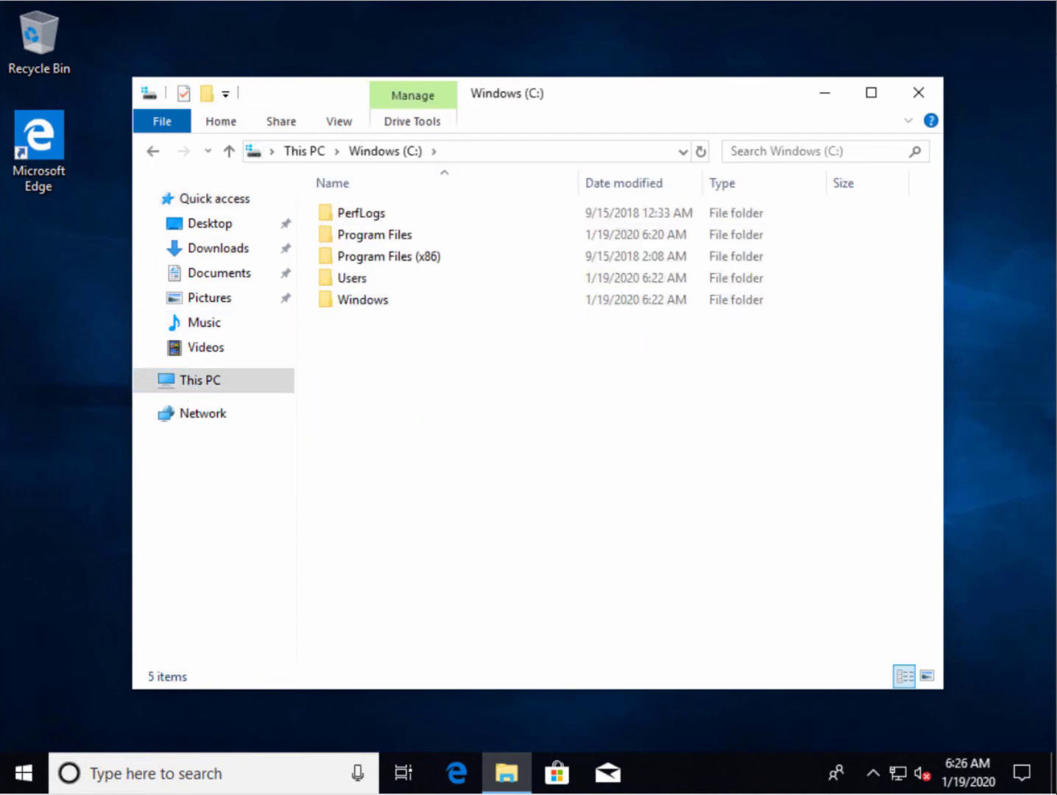
drag(642, 90, 641, 60)
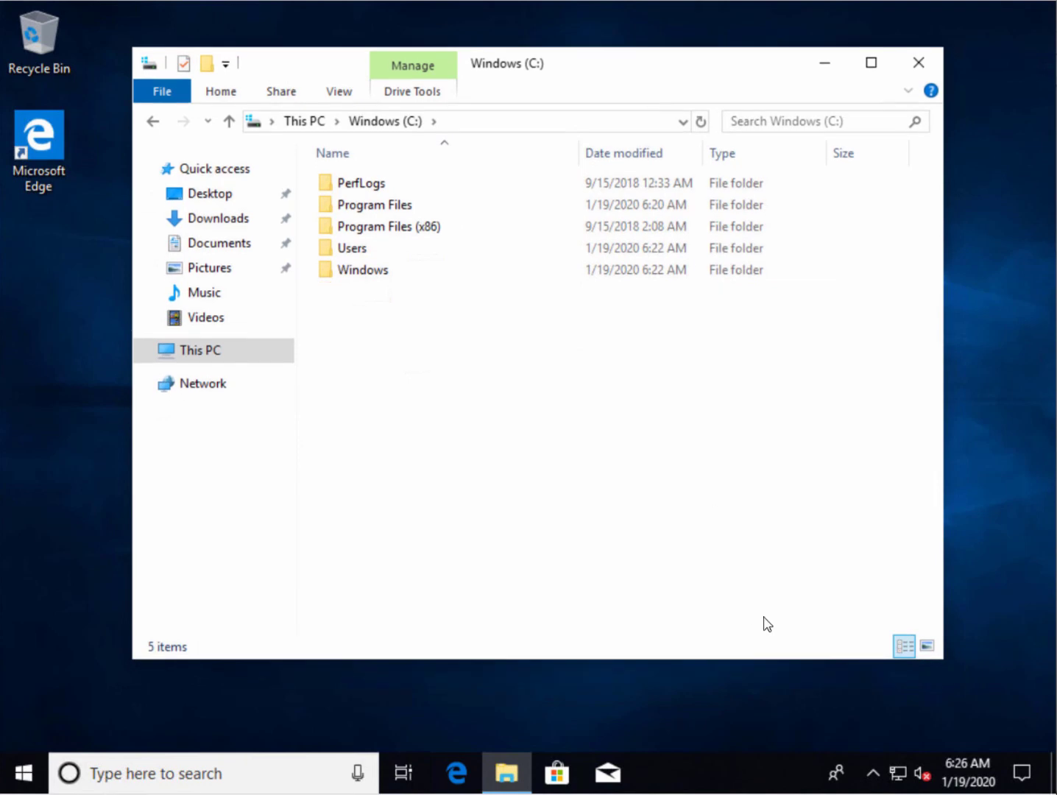
Run 'control' and check Programs and Features lists only the two Visual C++ 2013 redistributables
right_click(28, 774)
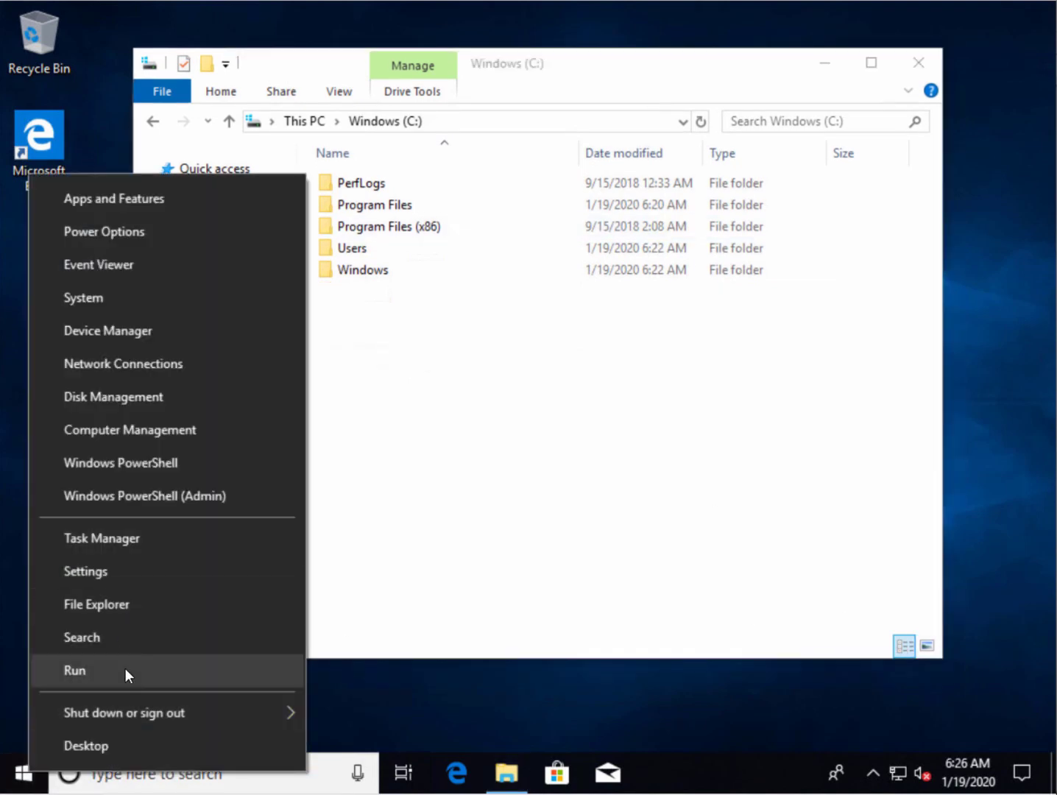
click(125, 667)
text(control)
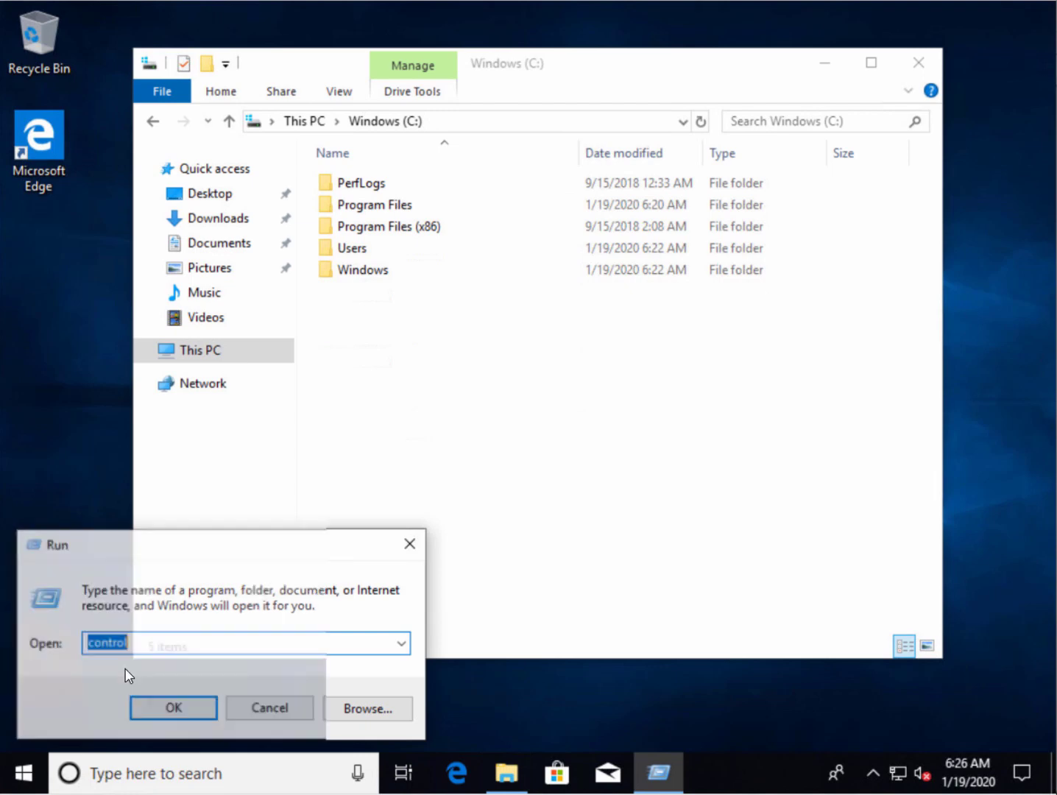
key(Return)
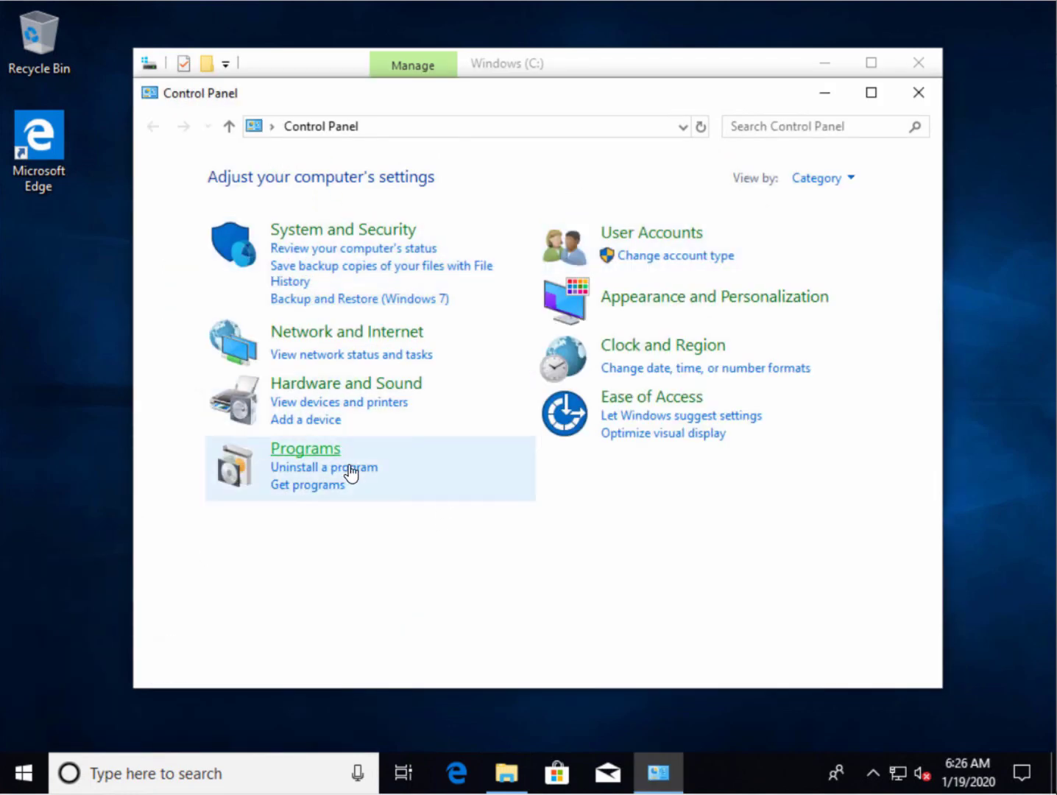
click(349, 468)
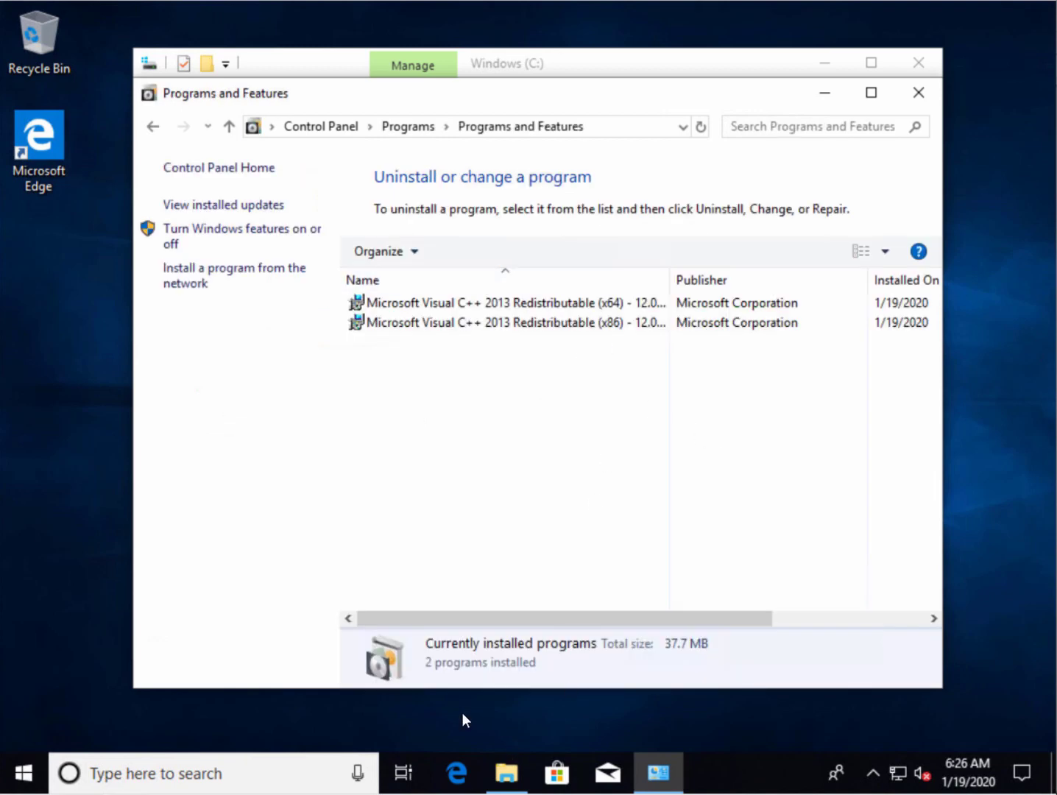
right_click(24, 776)
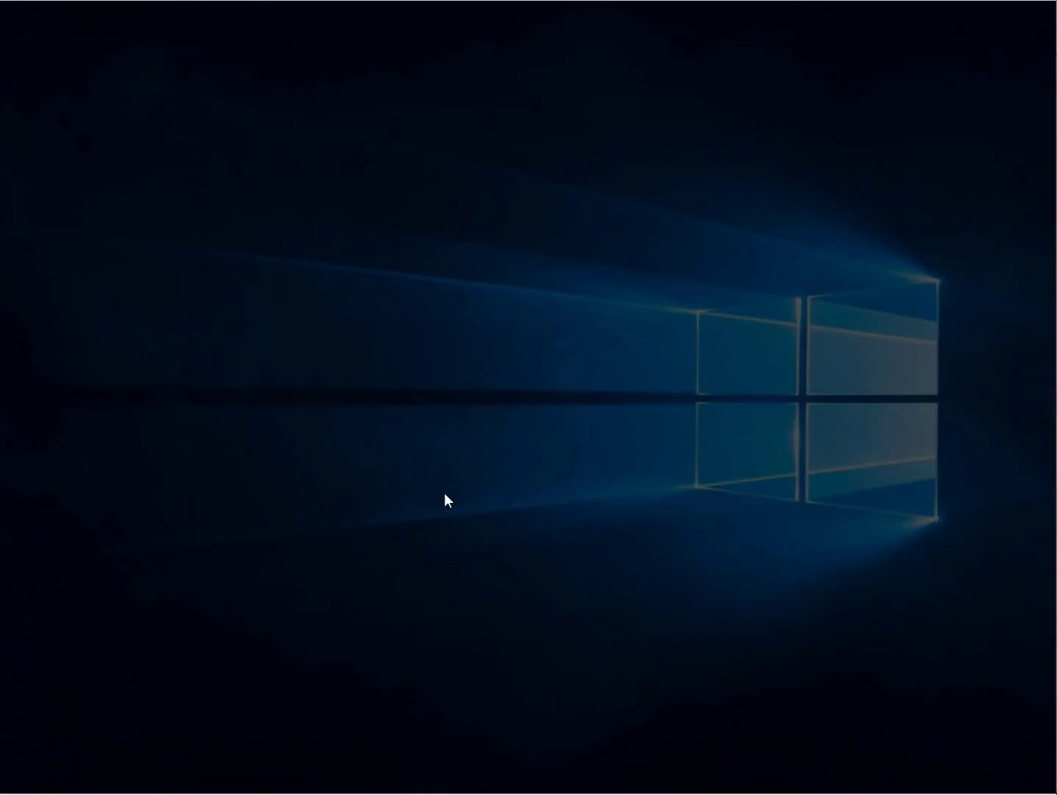
Elevate PowerShell by entering the administrator account's credentials in the UAC prompt
text(admin)
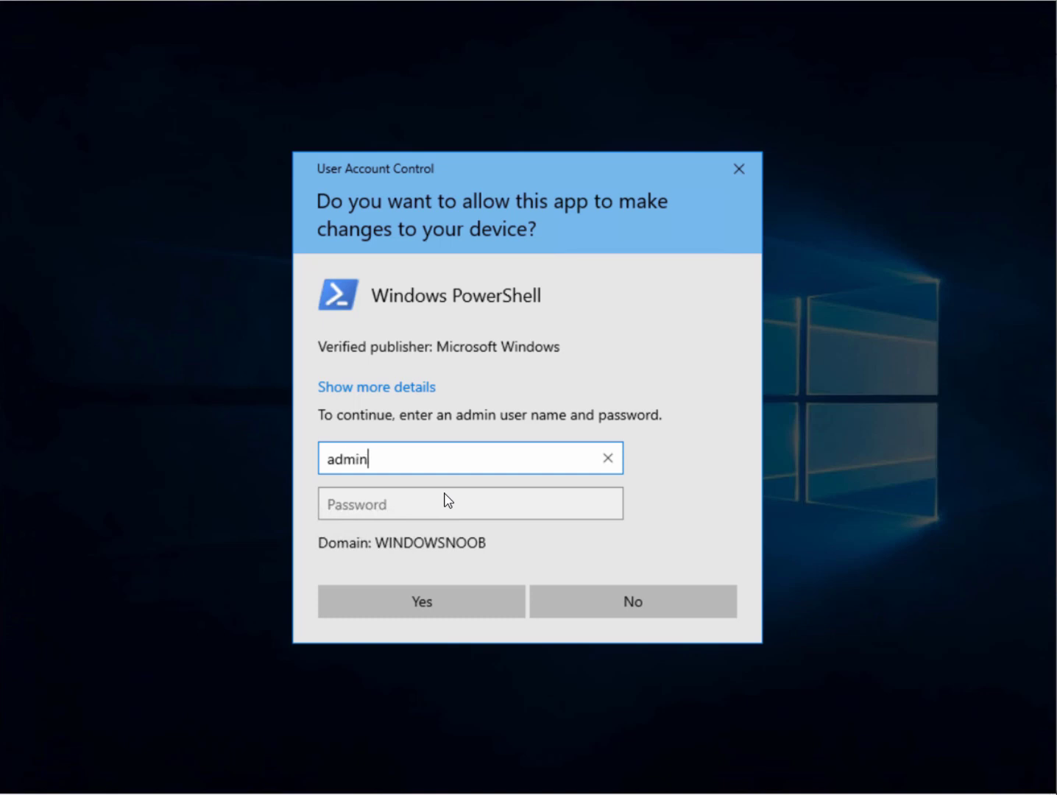
text(istrator)
key(Tab)
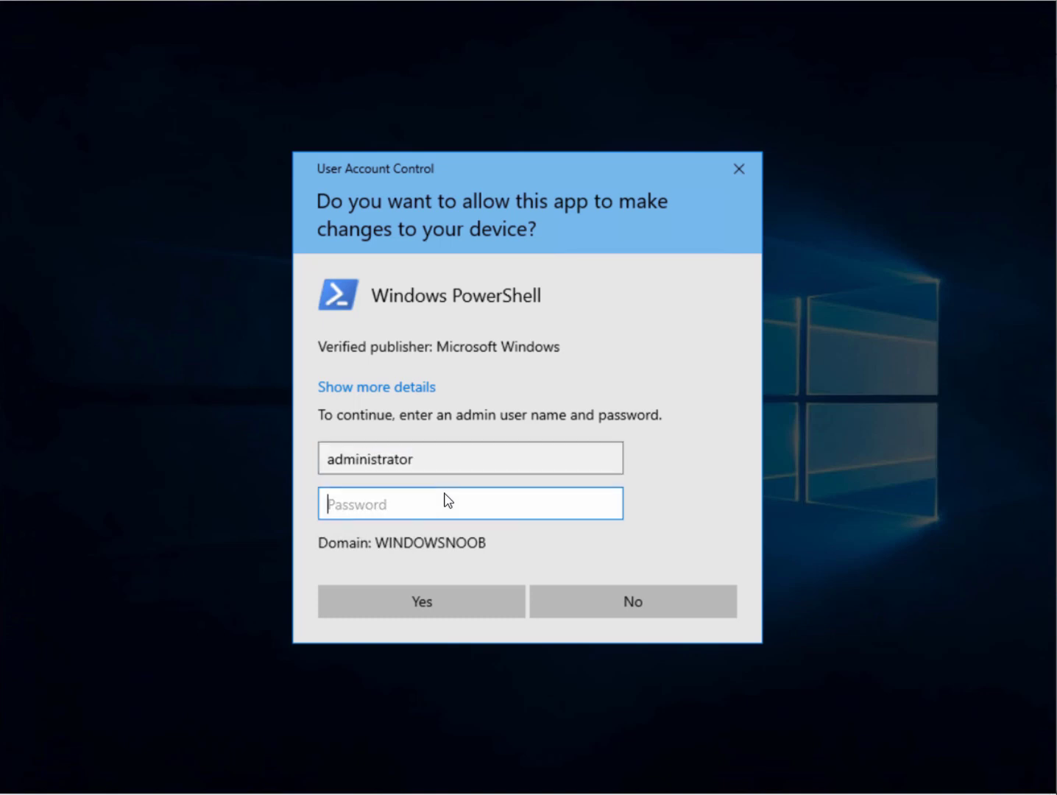
text(********)
key(Return)
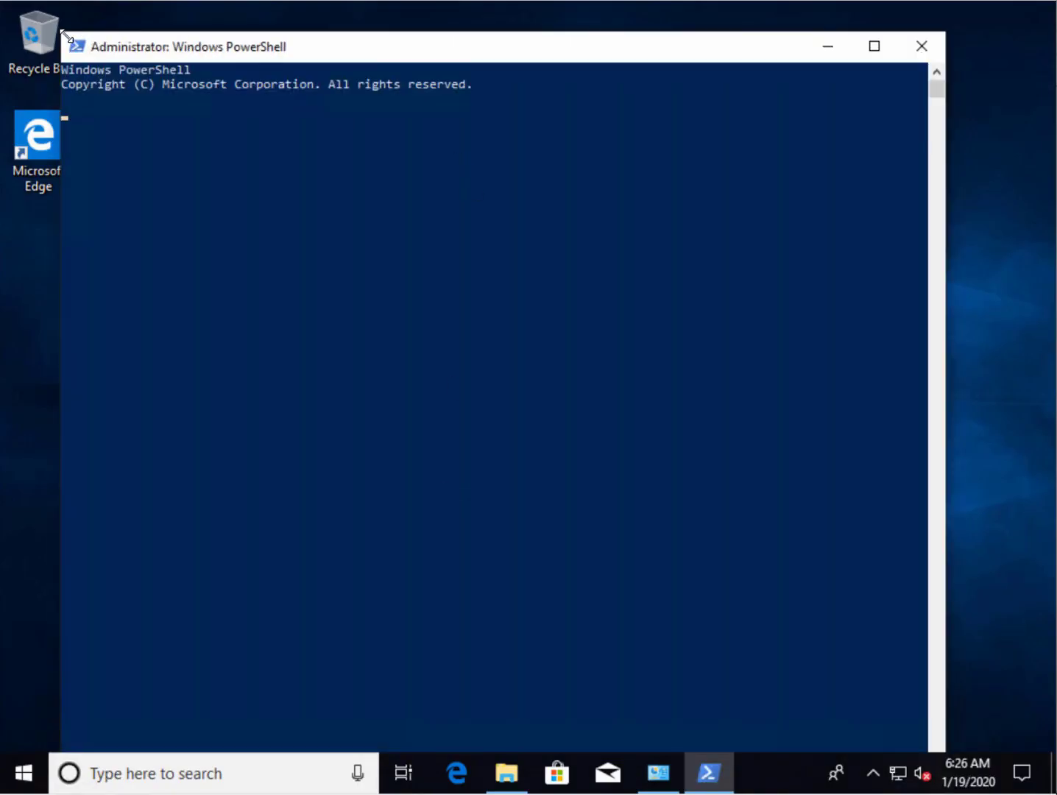
Resize and reposition the console, run hostname, and select the MININT-9R2S0U1 output
drag(60, 32, 115, 187)
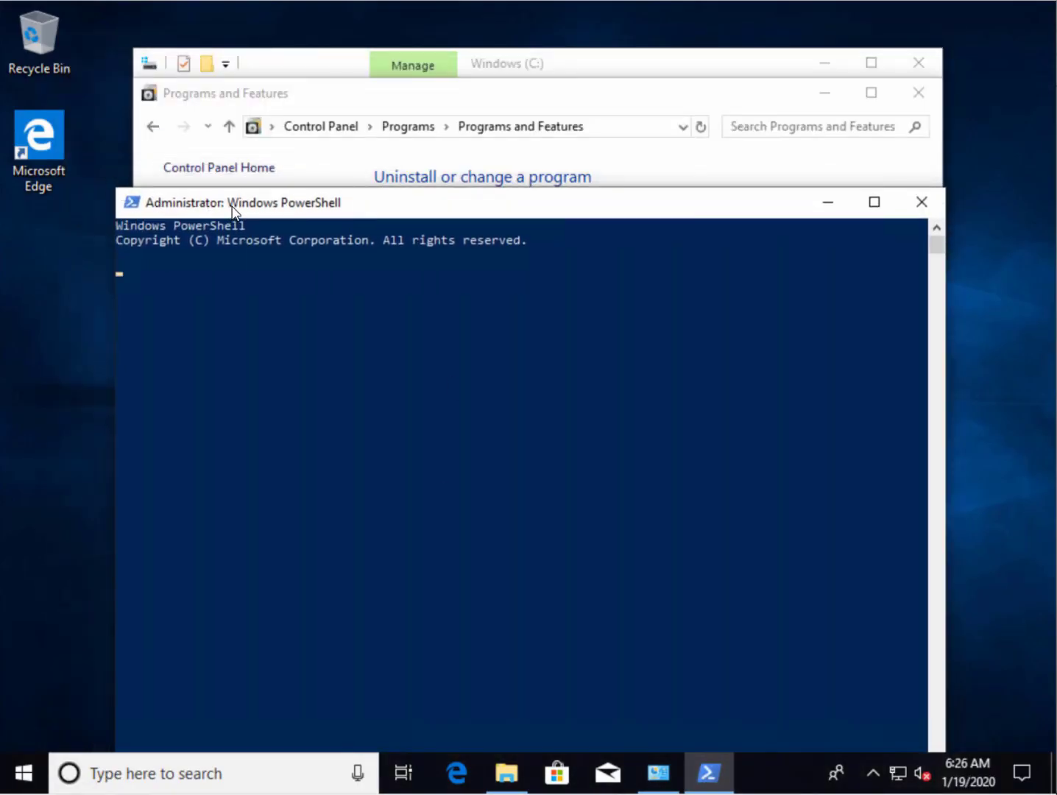
drag(231, 207, 248, 99)
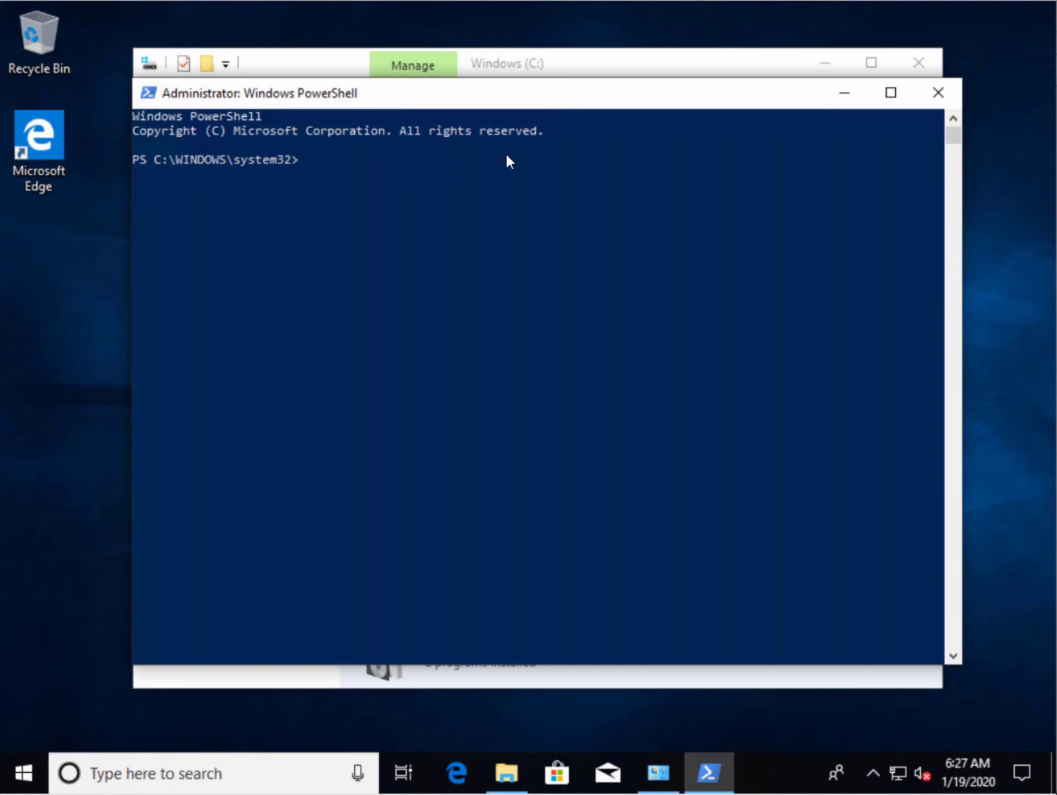
click(415, 159)
text(hostname)
key(Return)
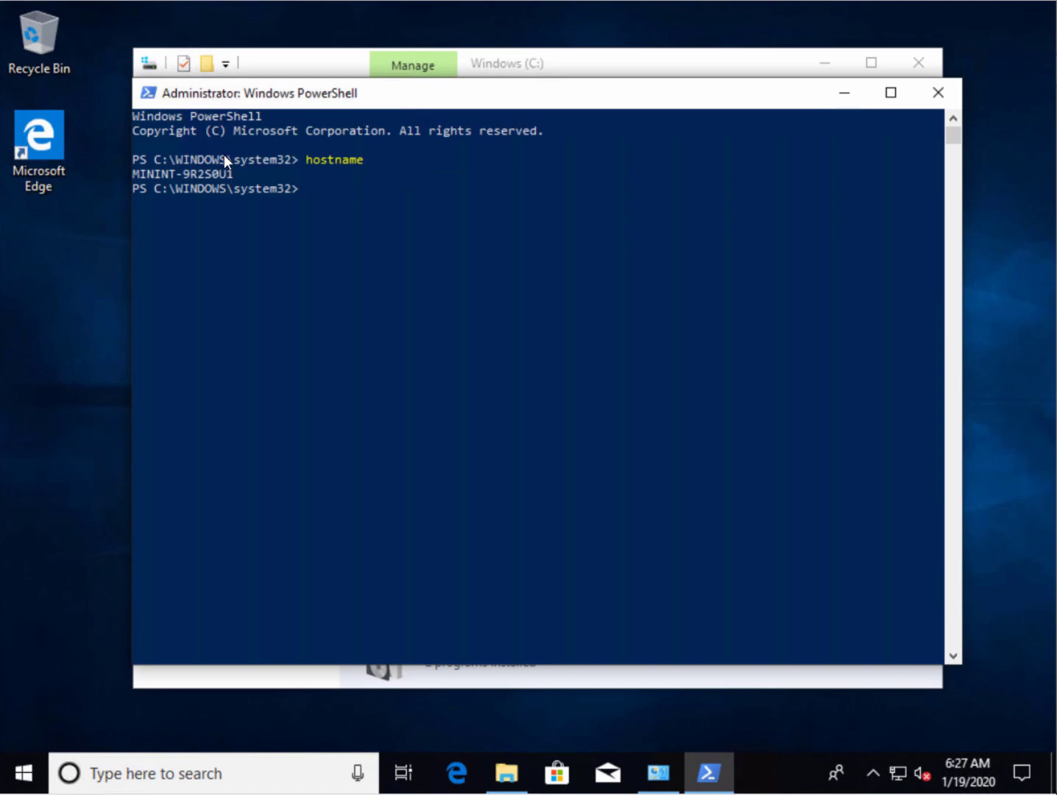
drag(227, 178, 134, 174)
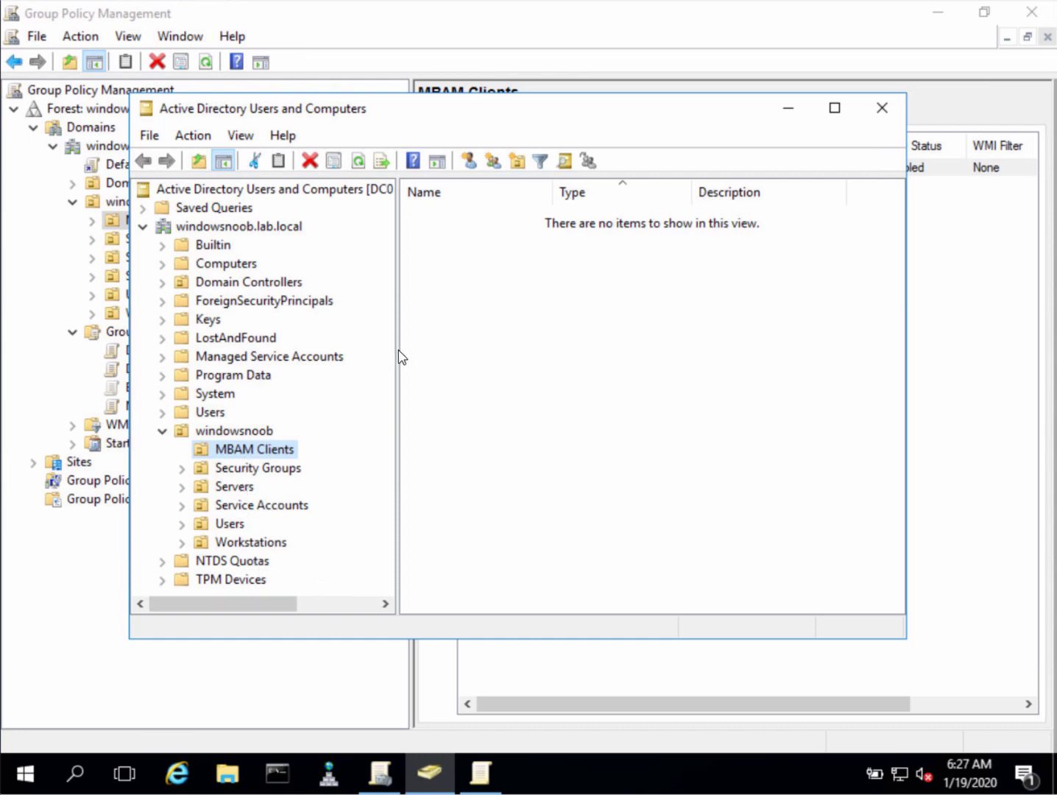
Widen the ADUC container tree pane and move the window further right
drag(398, 350, 503, 350)
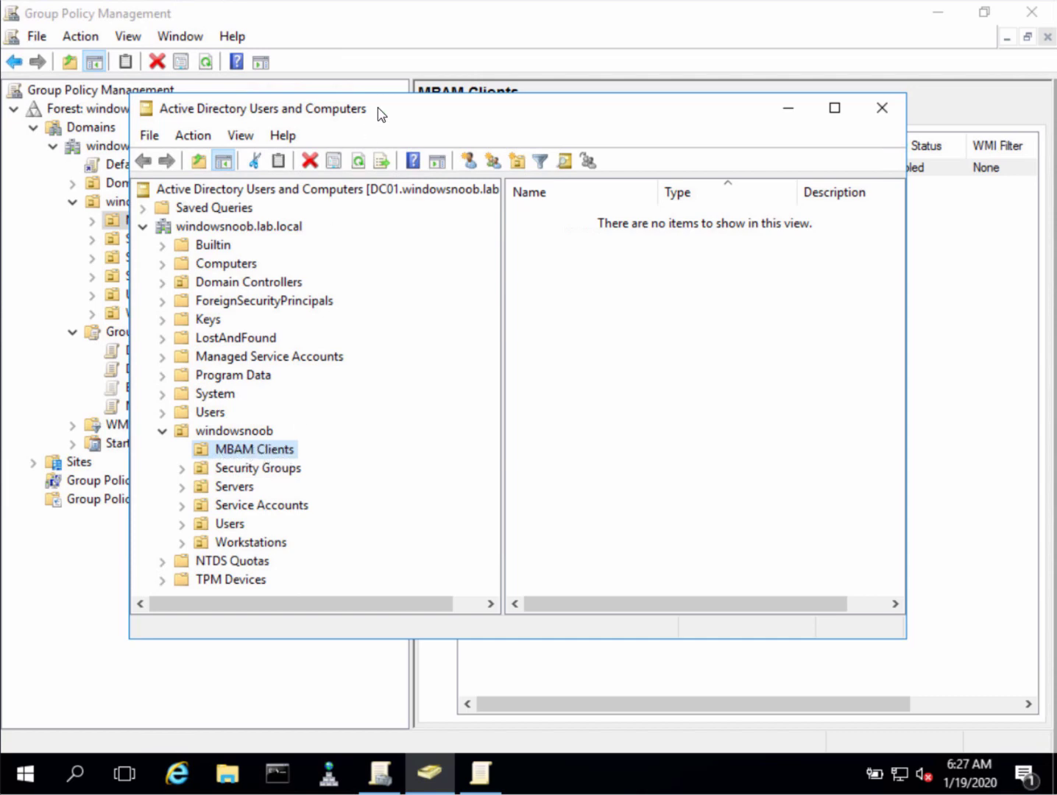
drag(379, 109, 503, 100)
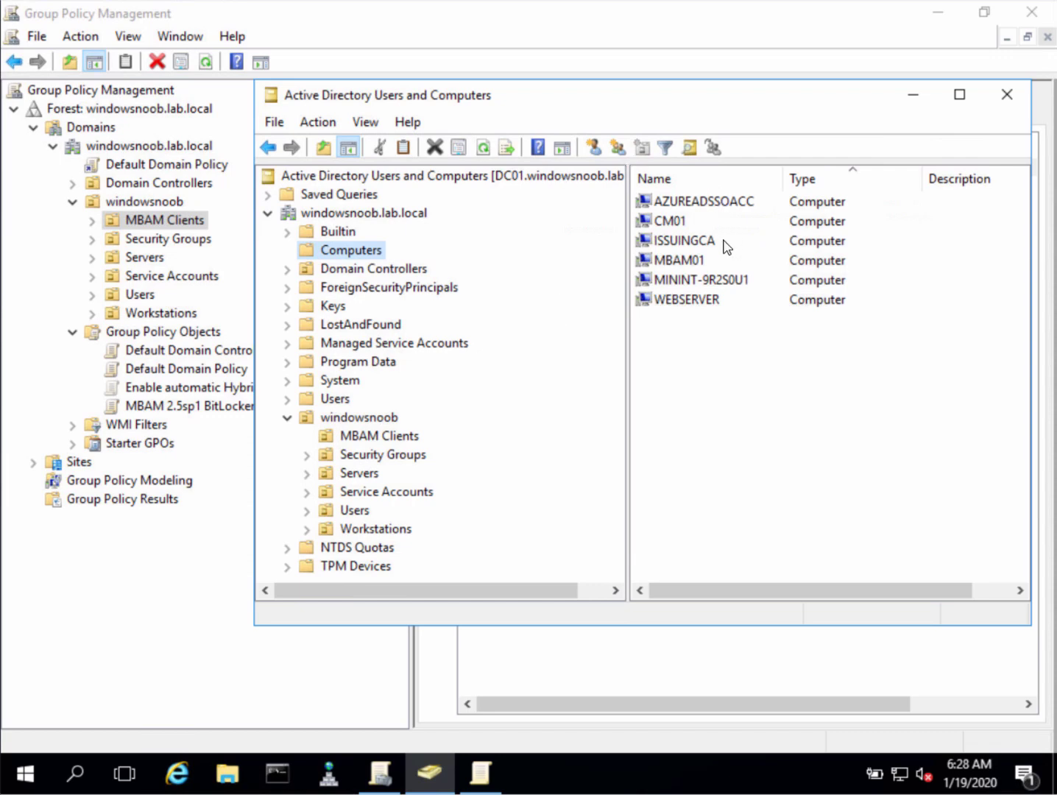
Move MININT-9R2S0U1 into windowsnoob > MBAM Clients, then check the OU and its linked BitLocker GPO
click(677, 285)
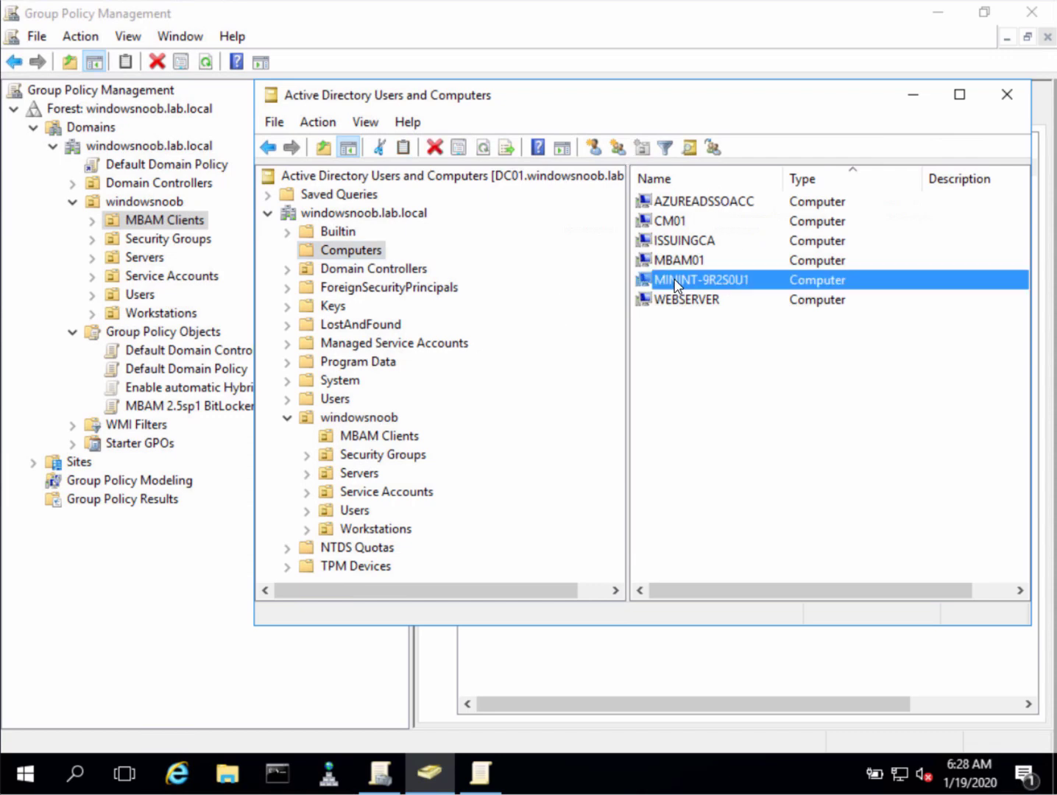
right_click(677, 285)
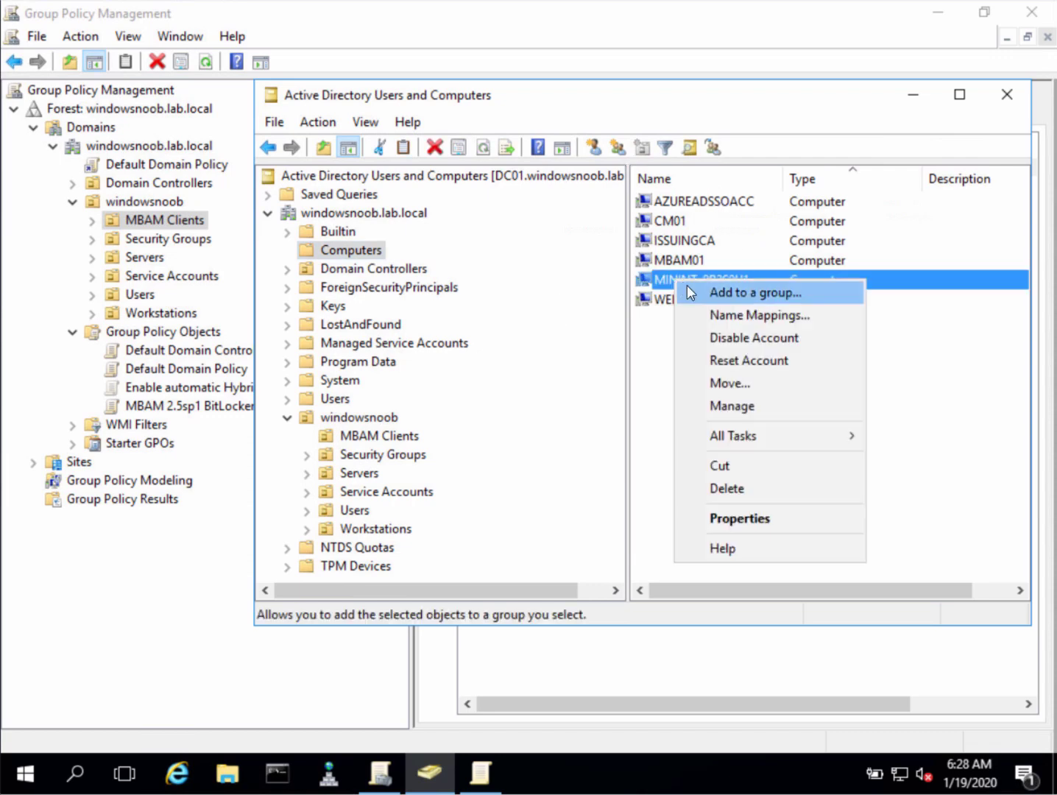
click(741, 386)
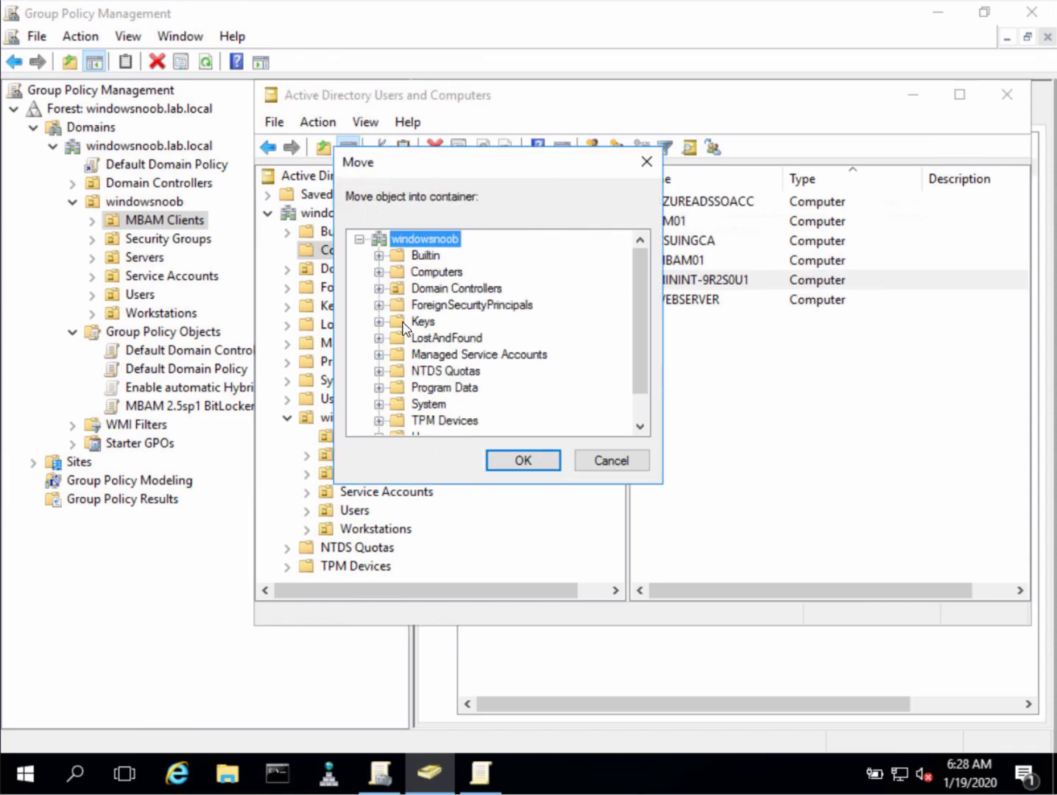
click(640, 426)
click(640, 426)
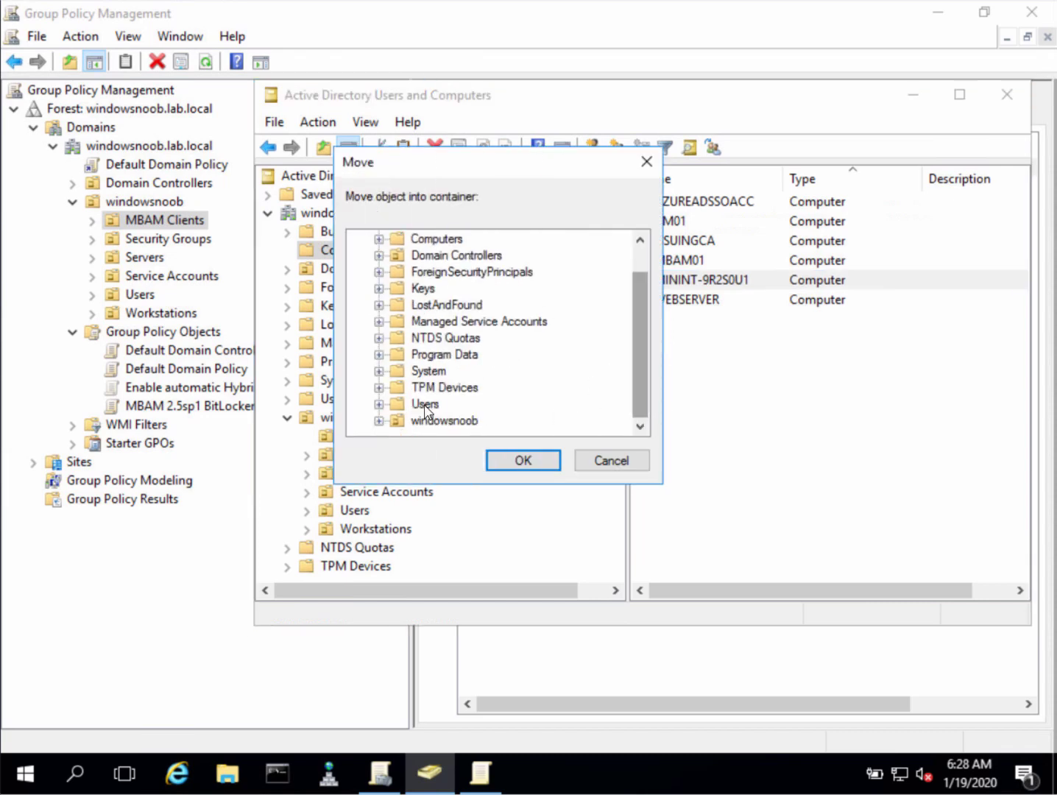
click(380, 421)
click(449, 337)
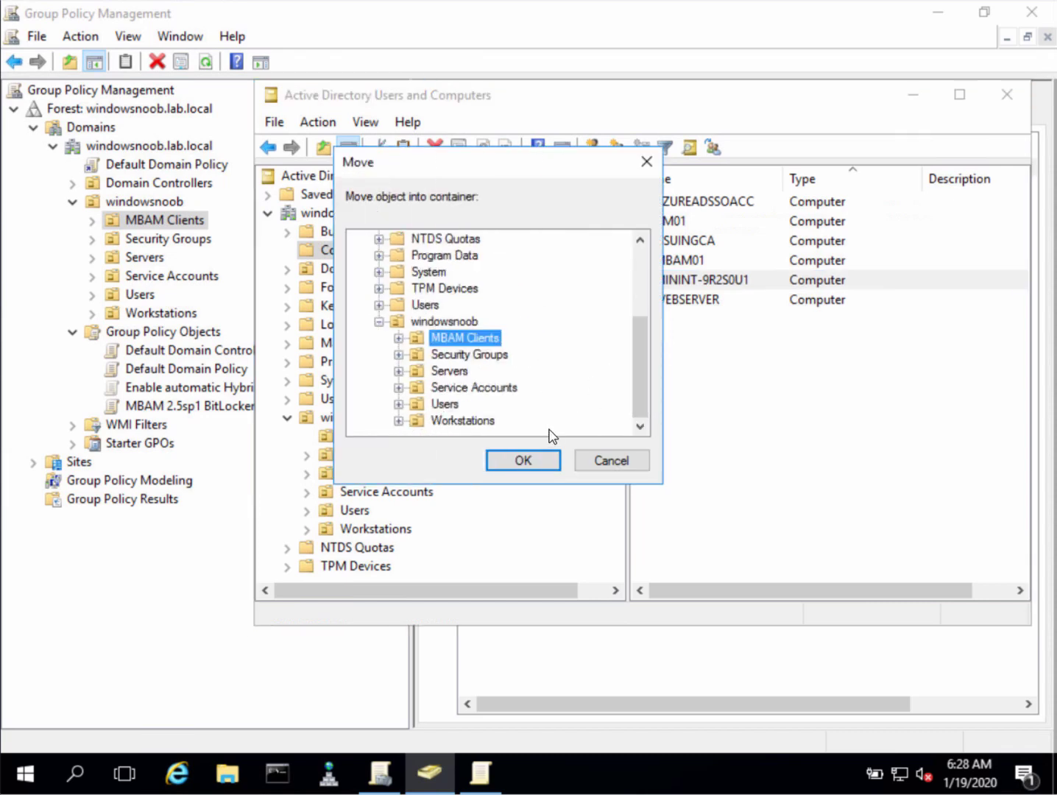
click(526, 460)
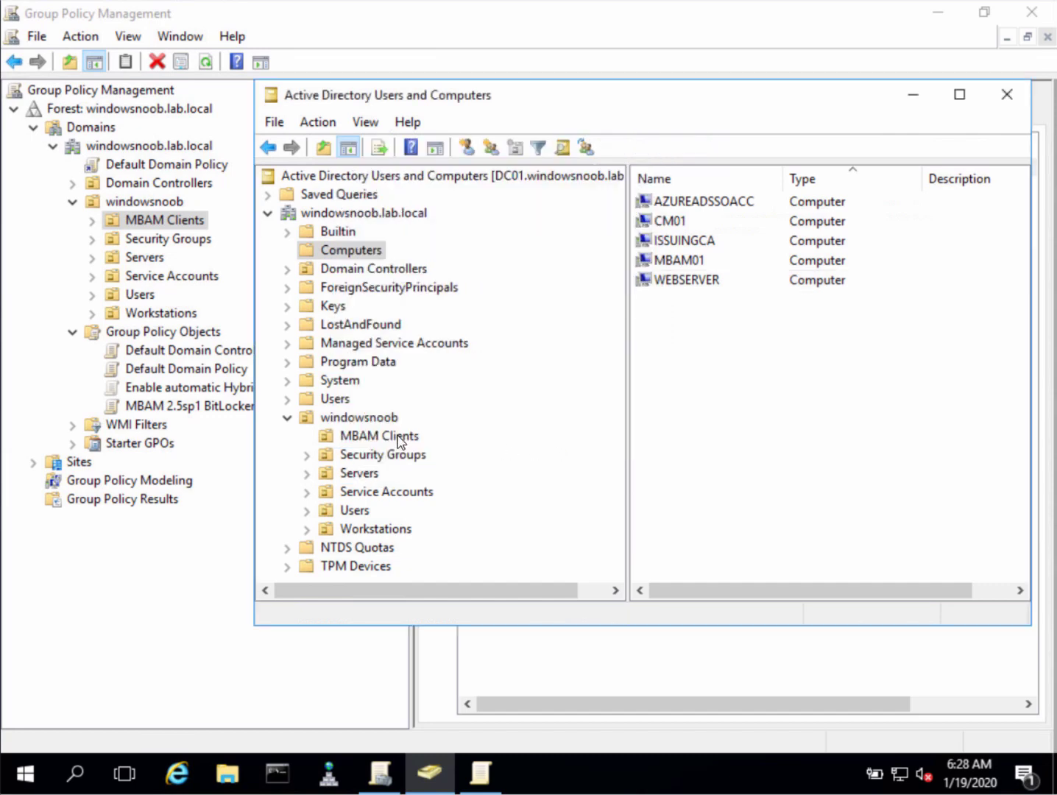
click(580, 448)
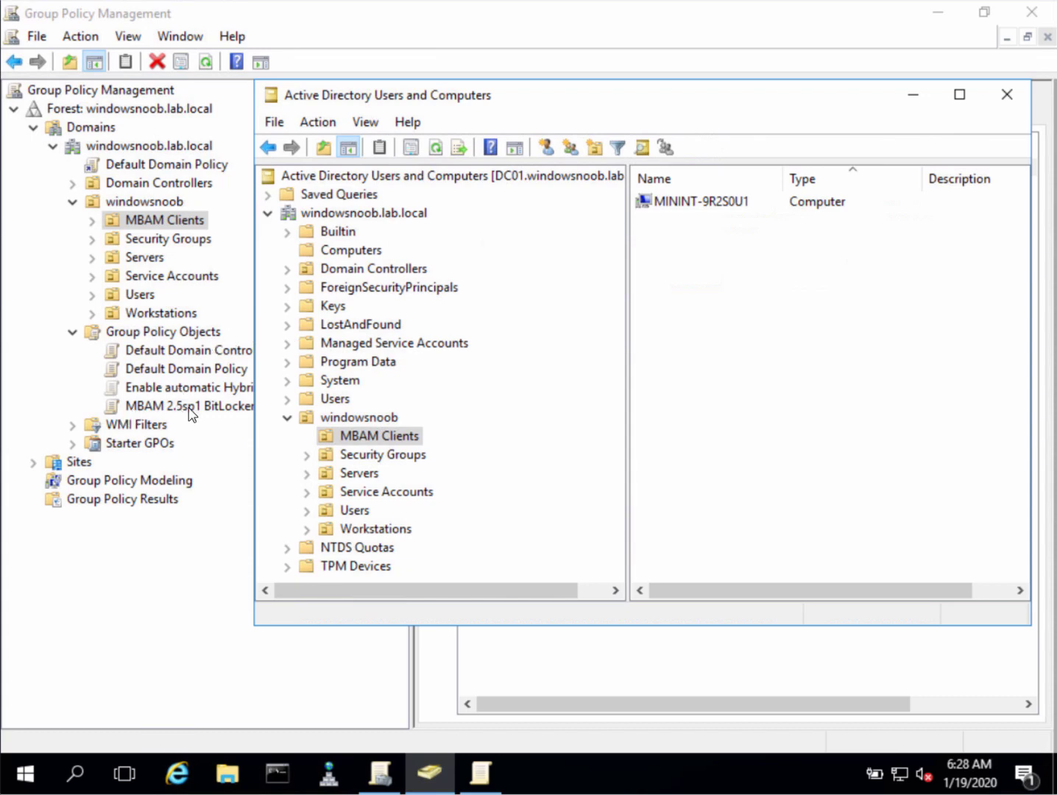
click(239, 409)
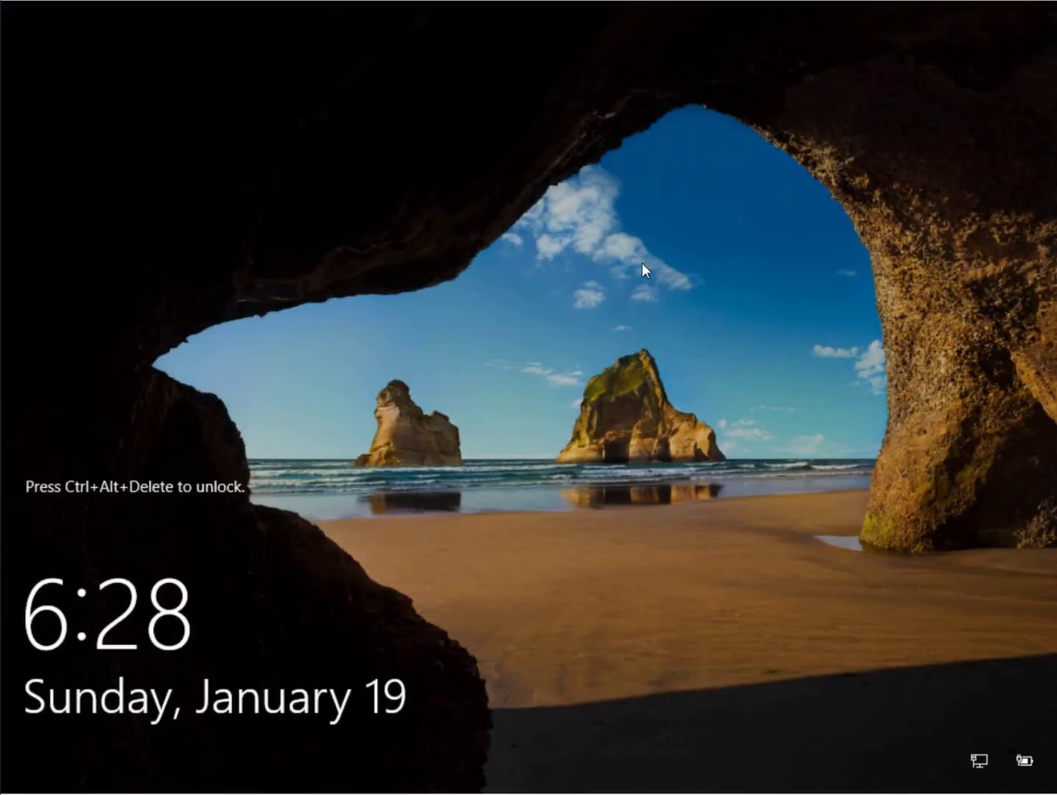
Sign back in with Ctrl+Alt+Delete and the account password
key(ctrl+alt+Delete)
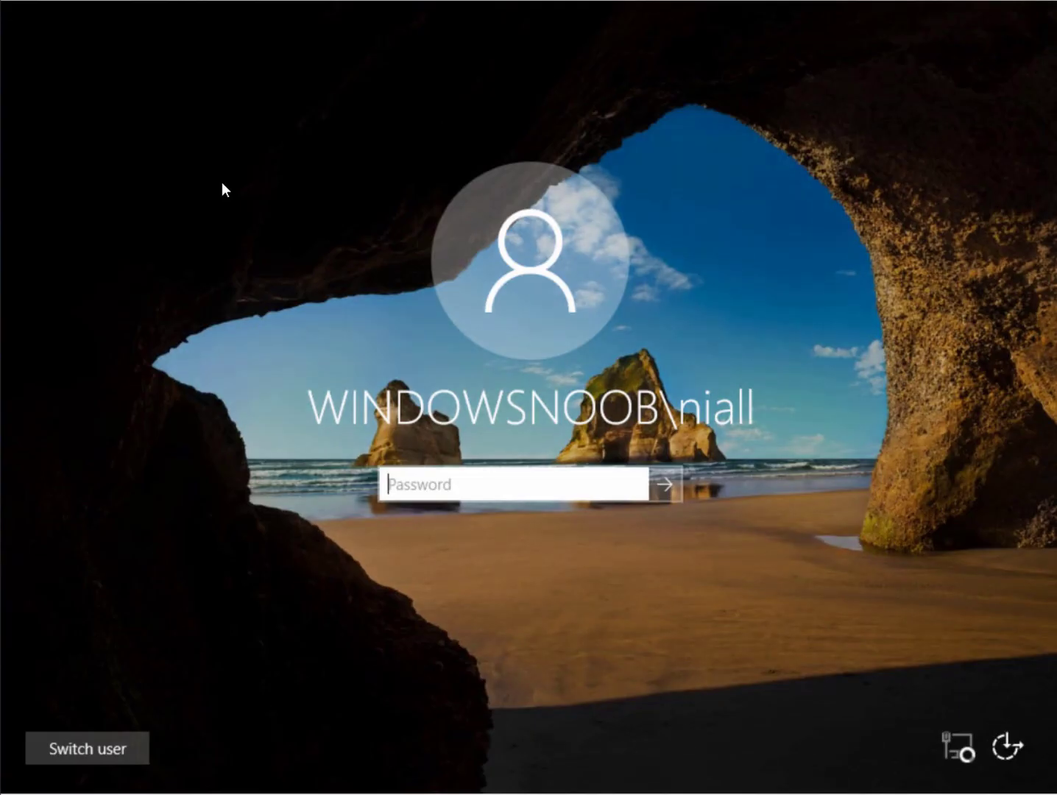
text(••)
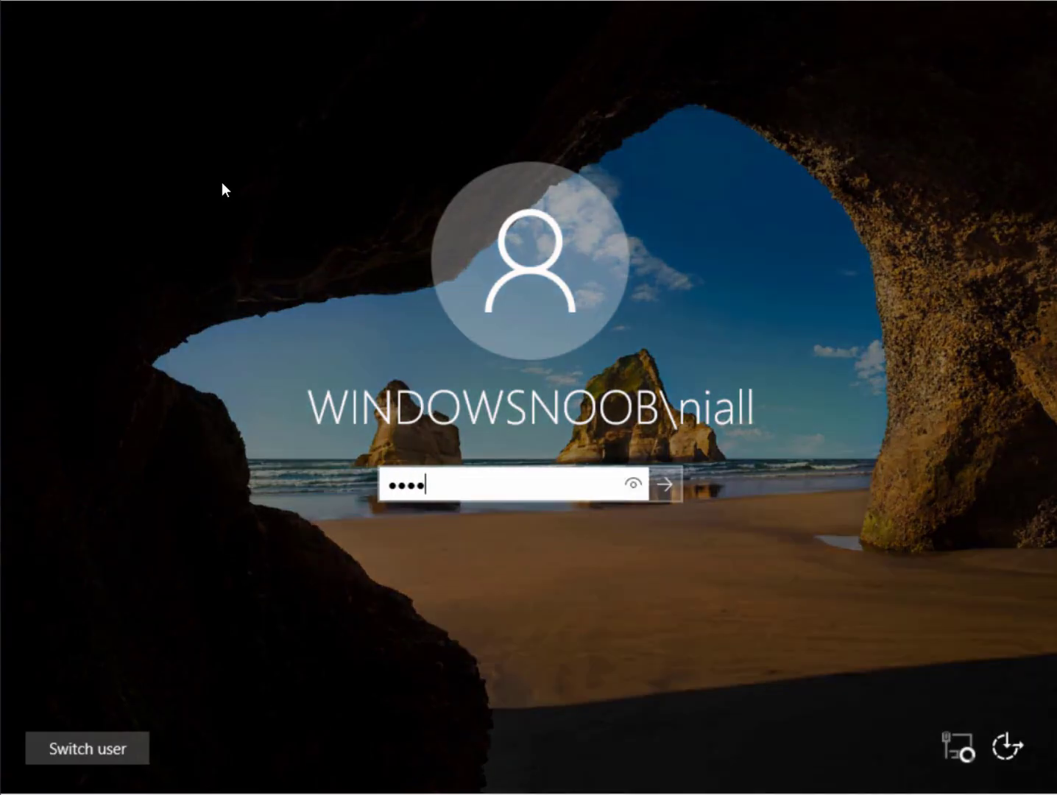
text(••)
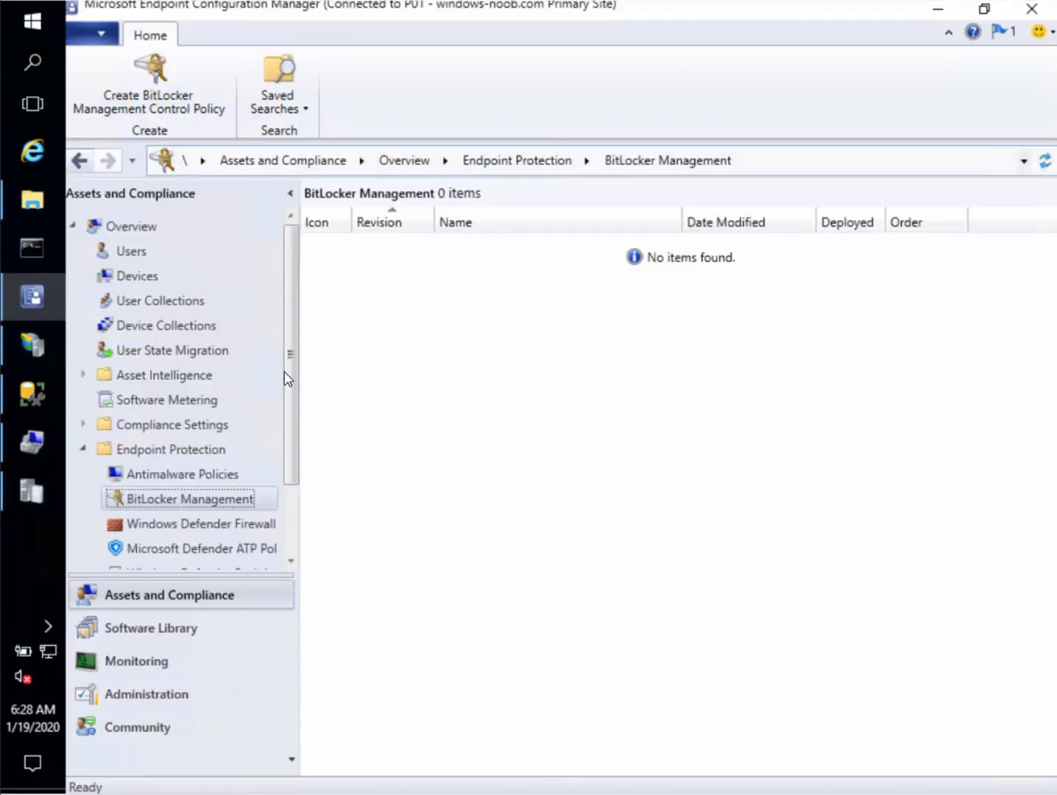
Select the MBAM Clients device collection, still at 0 members, and bring up its actions
click(195, 326)
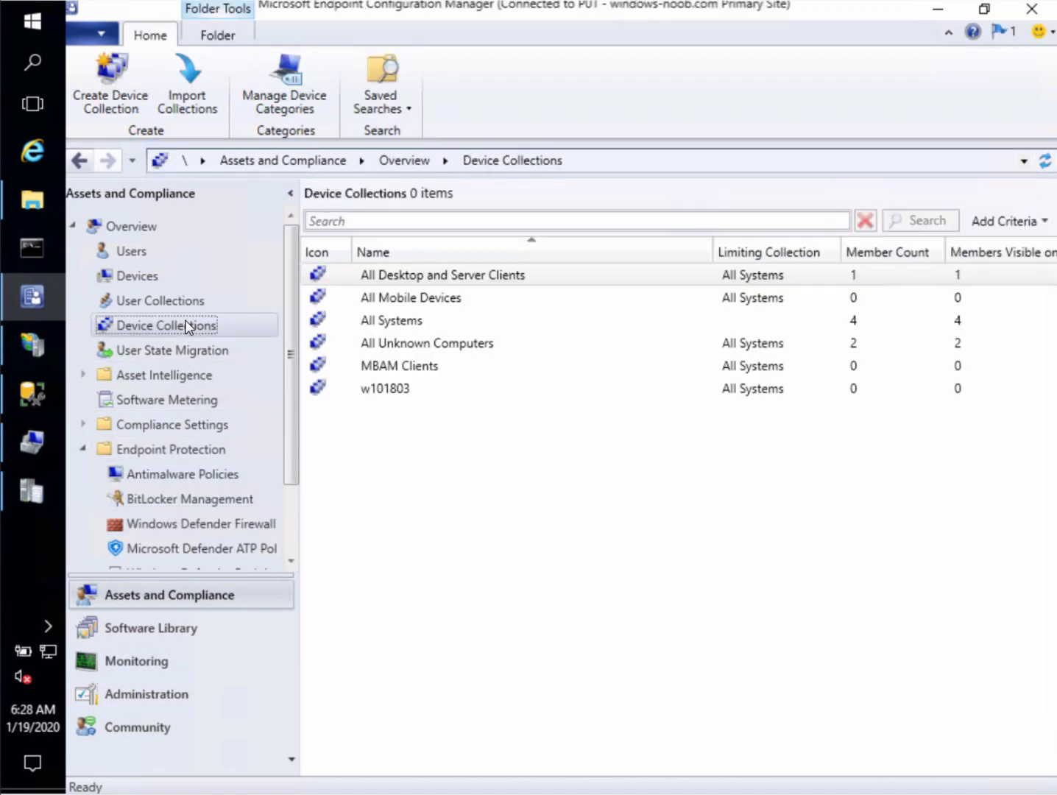
click(394, 371)
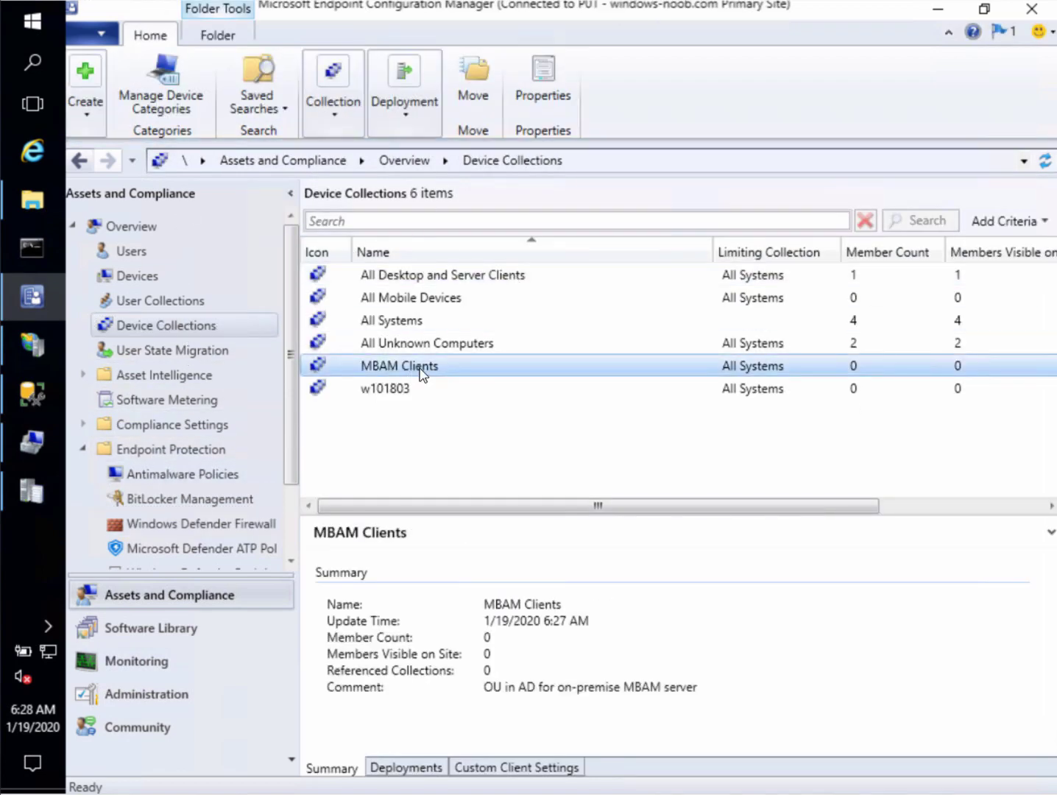
right_click(420, 373)
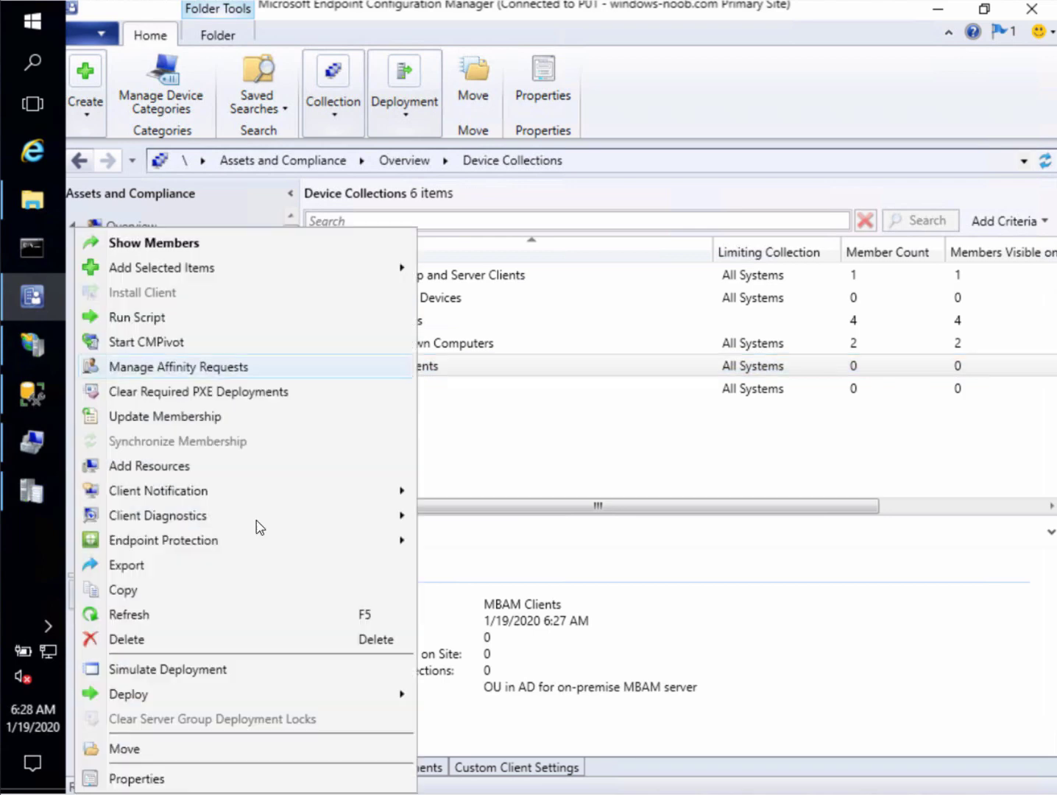
Open the 'mbam clients ou' rule's query statement and read its OU Name criterion path
click(165, 779)
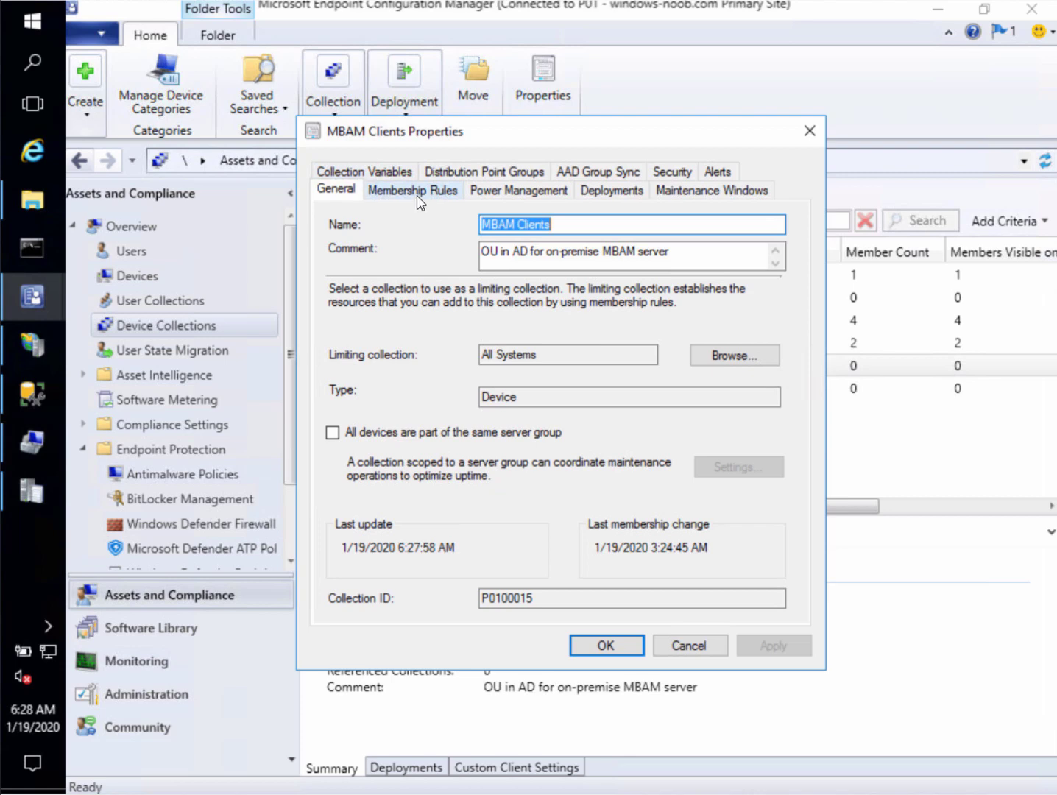
click(423, 194)
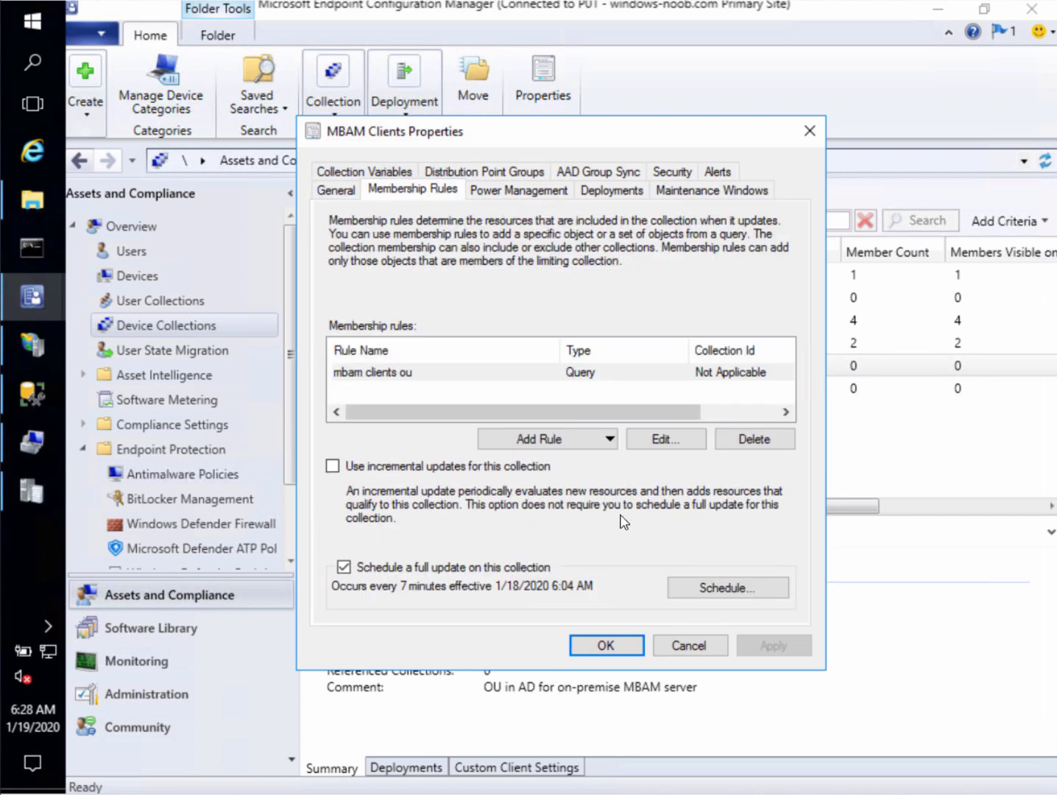
click(662, 440)
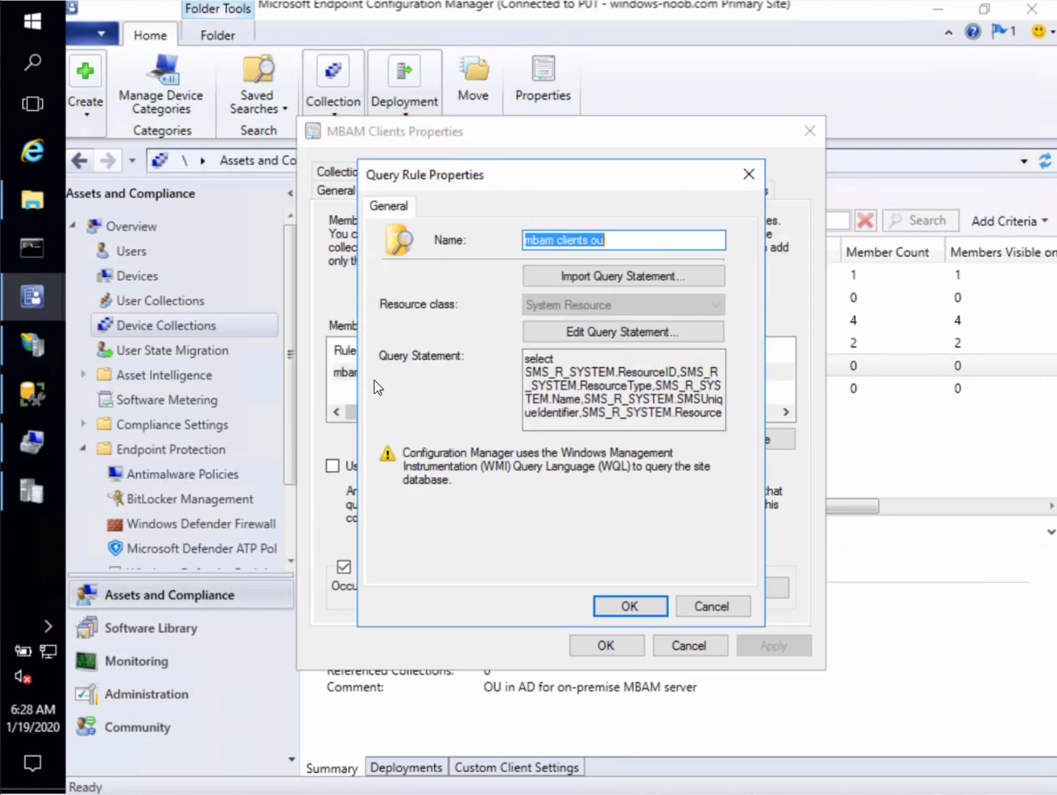
click(662, 332)
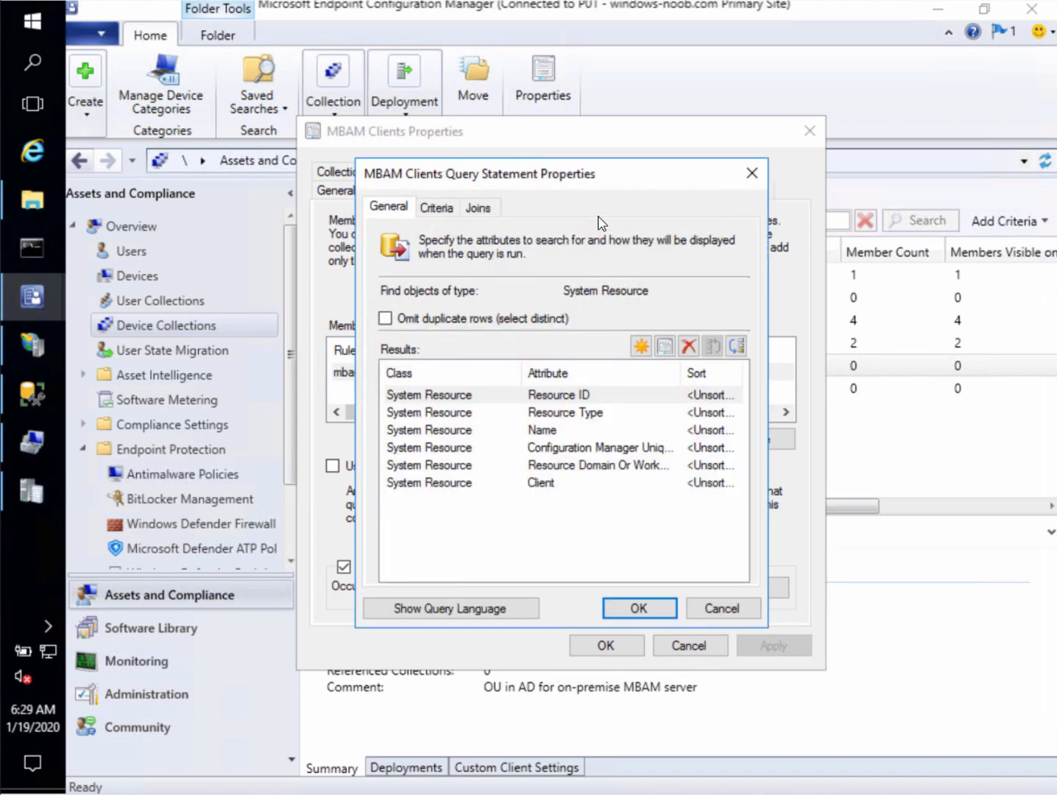
click(439, 212)
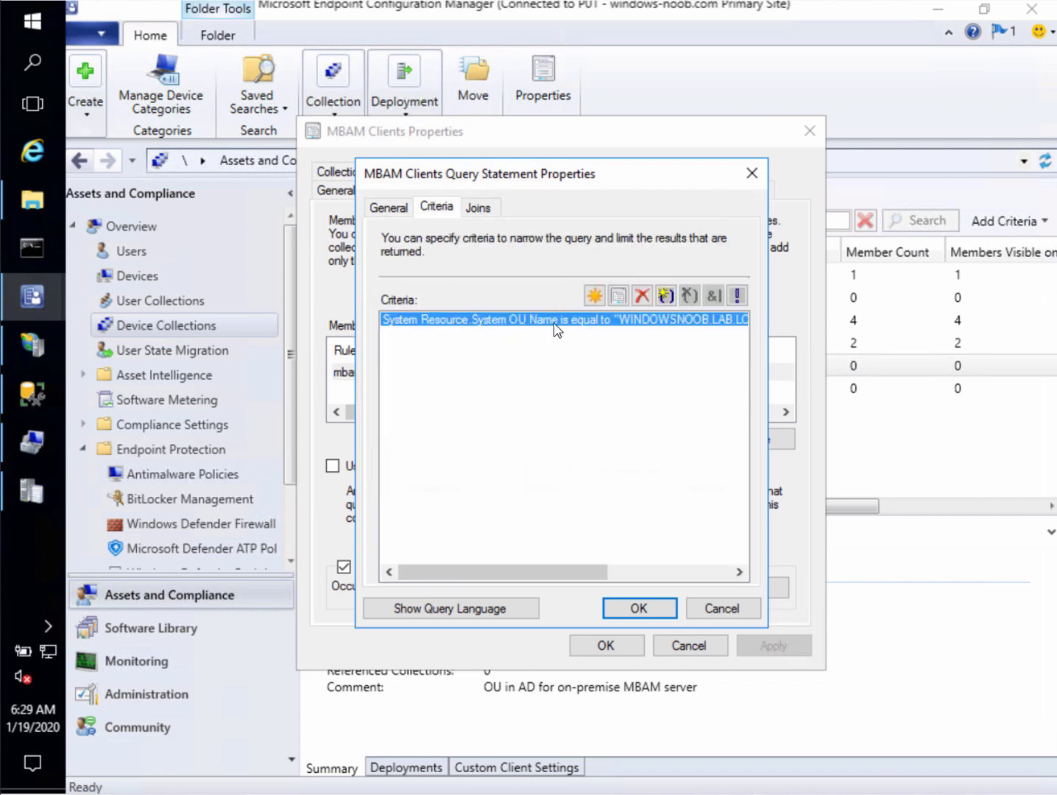
drag(493, 572, 664, 576)
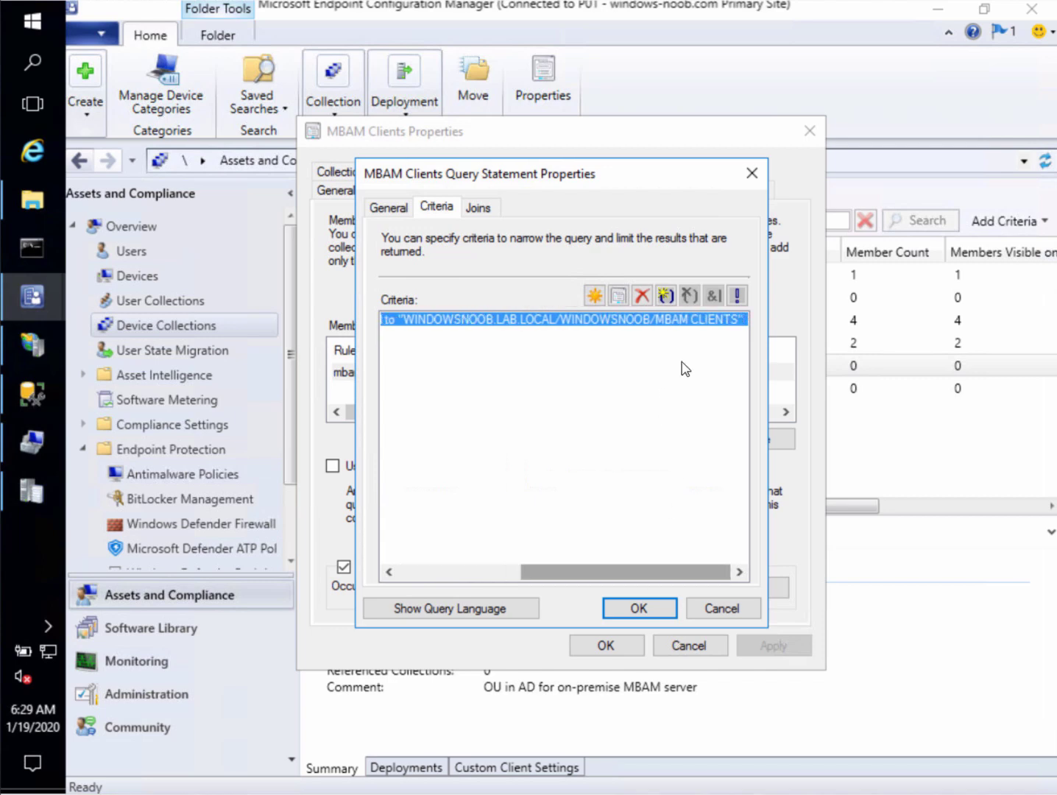
Cancel the Query Statement, Query Rule and MBAM Clients Properties dialogs without changes
click(721, 609)
click(710, 609)
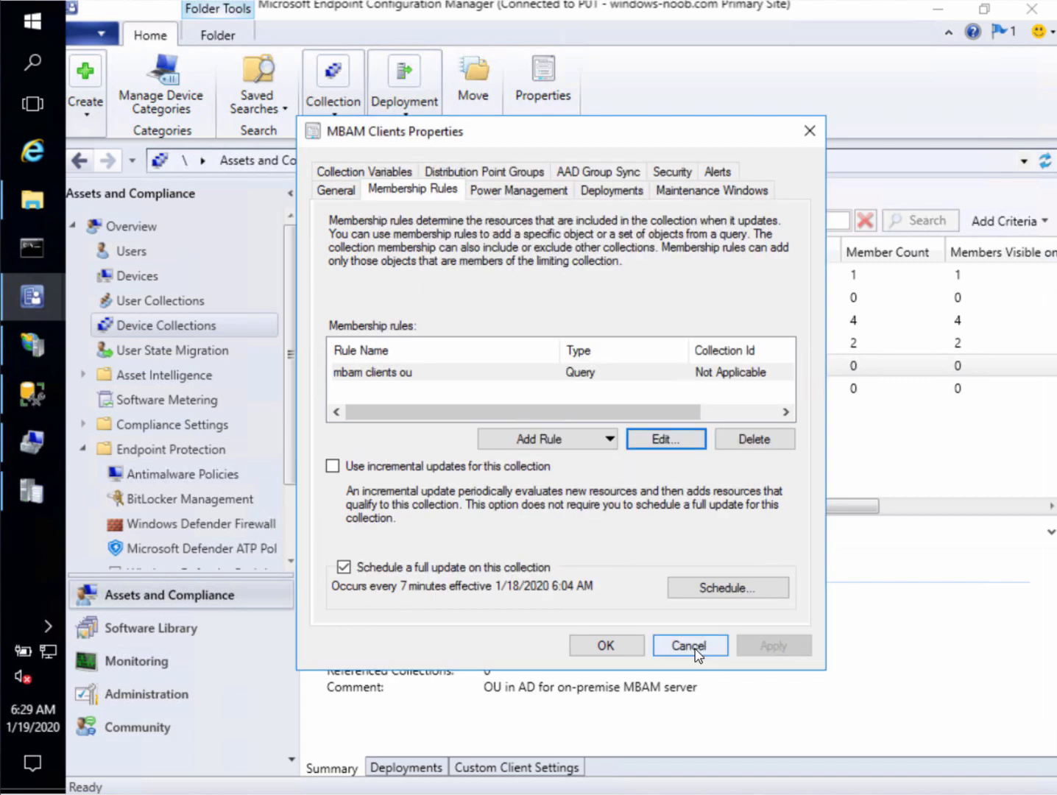
click(688, 646)
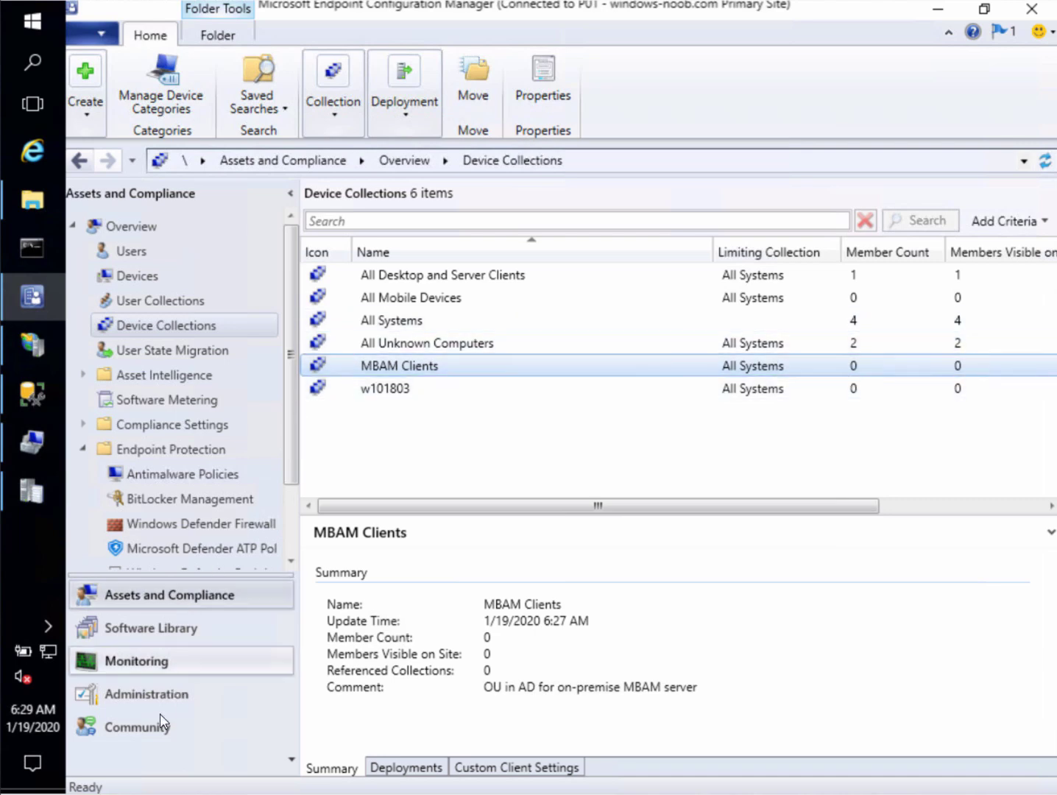
Confirm Run Full Discovery Now on Active Directory System Discovery, then return to Device Collections
click(171, 686)
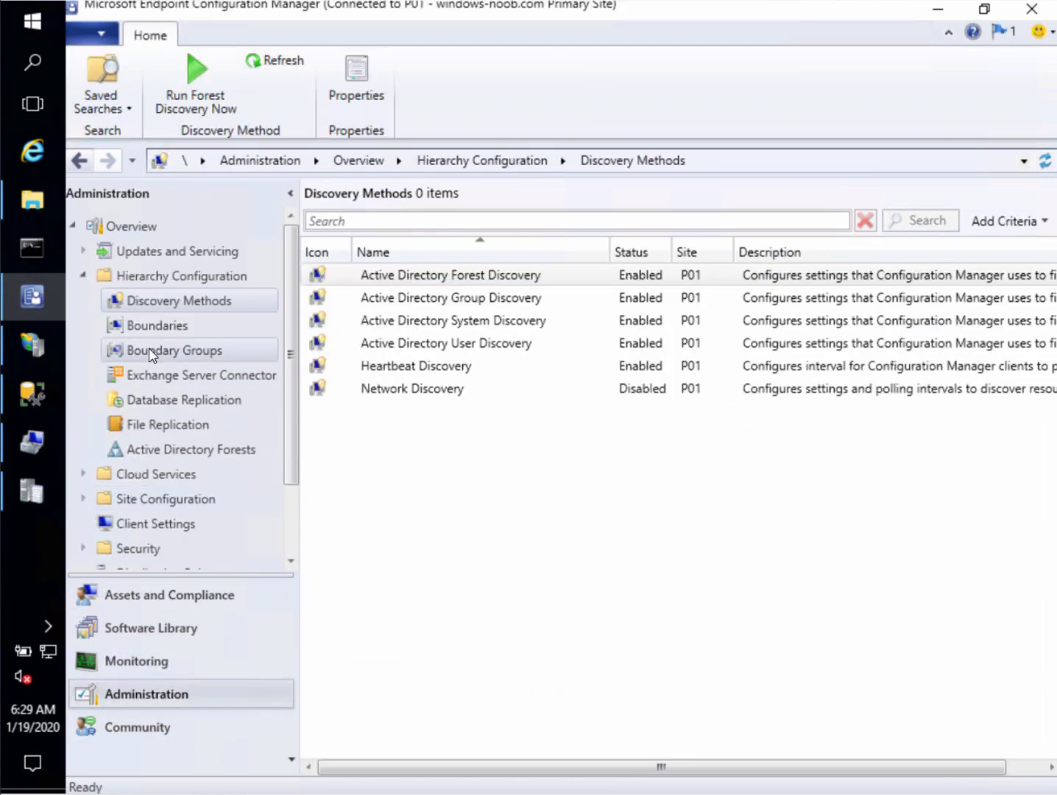
right_click(474, 324)
click(442, 339)
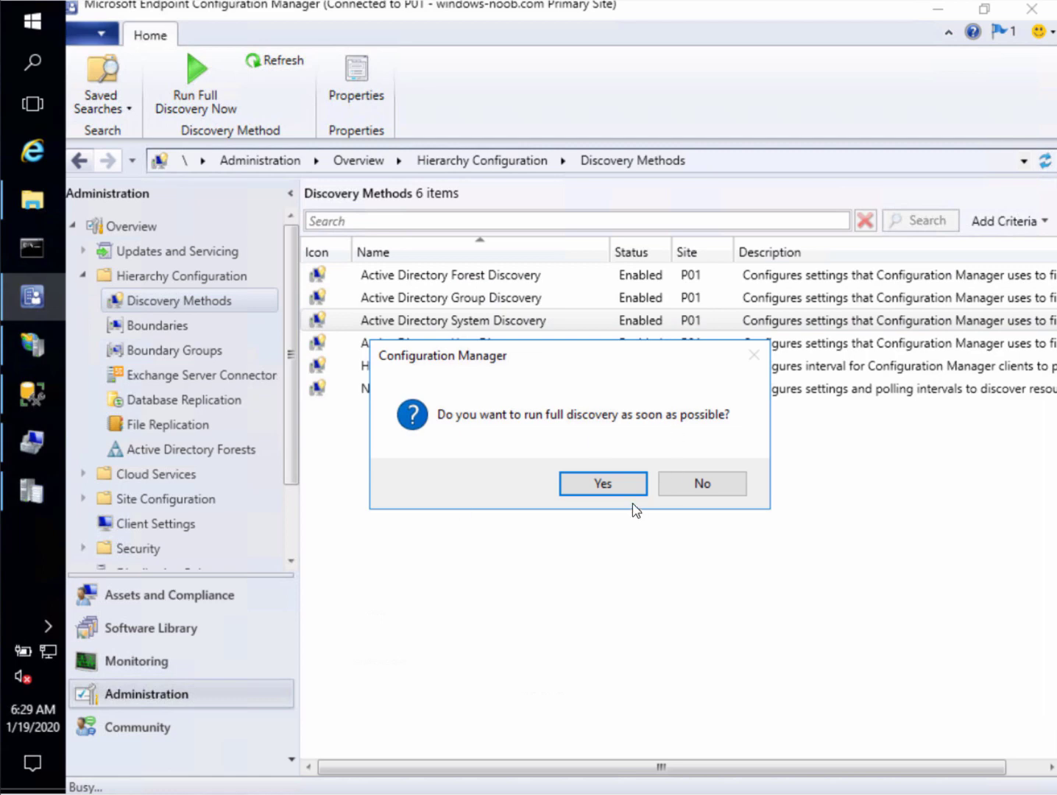
click(610, 486)
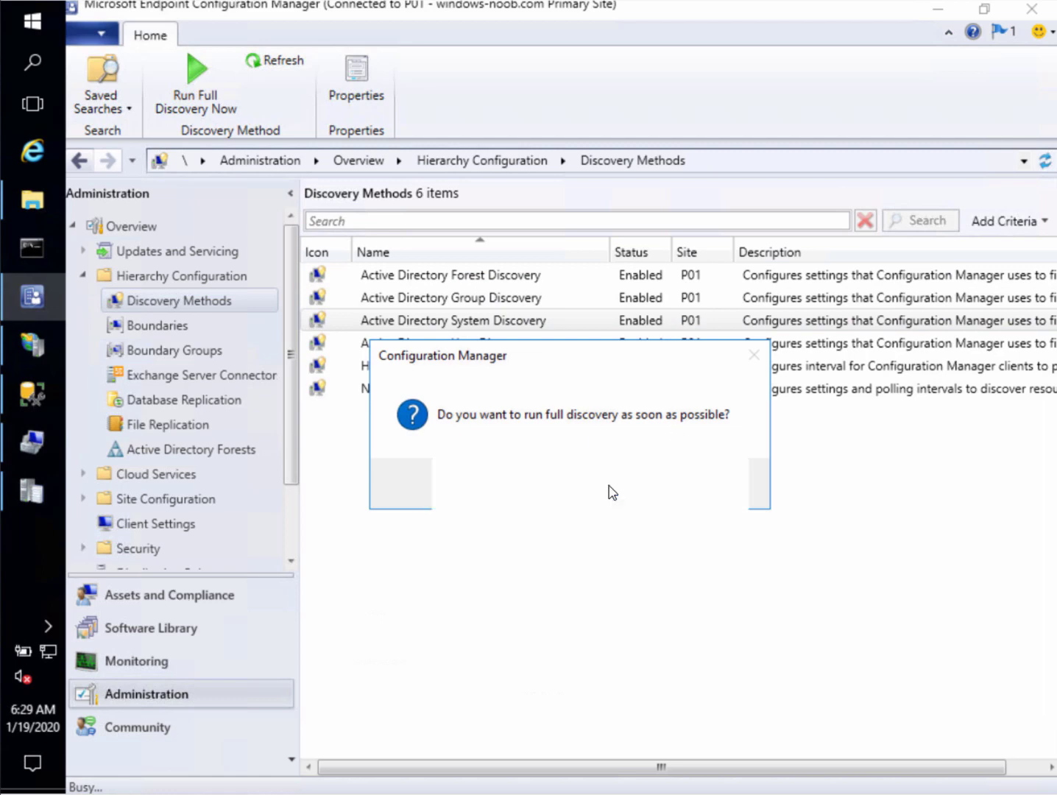
click(177, 603)
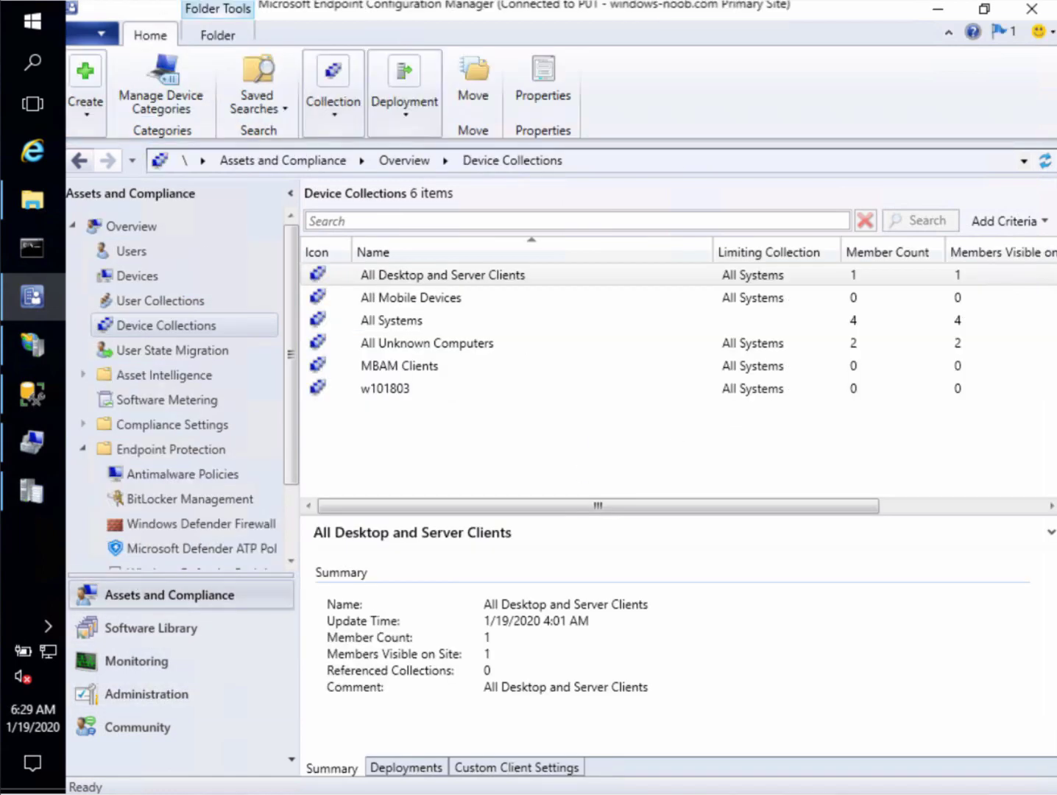
Update membership of MBAM Clients and All Systems, then refresh so All Systems shows 11 members
click(439, 368)
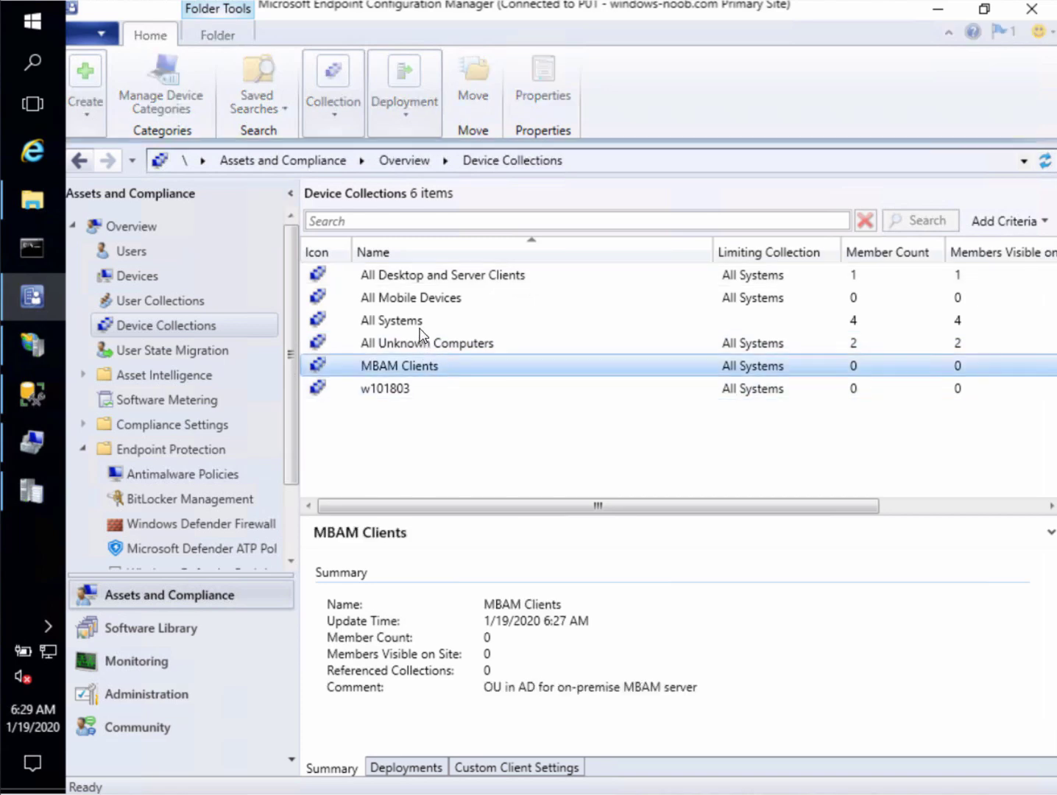
ctrl+click(445, 323)
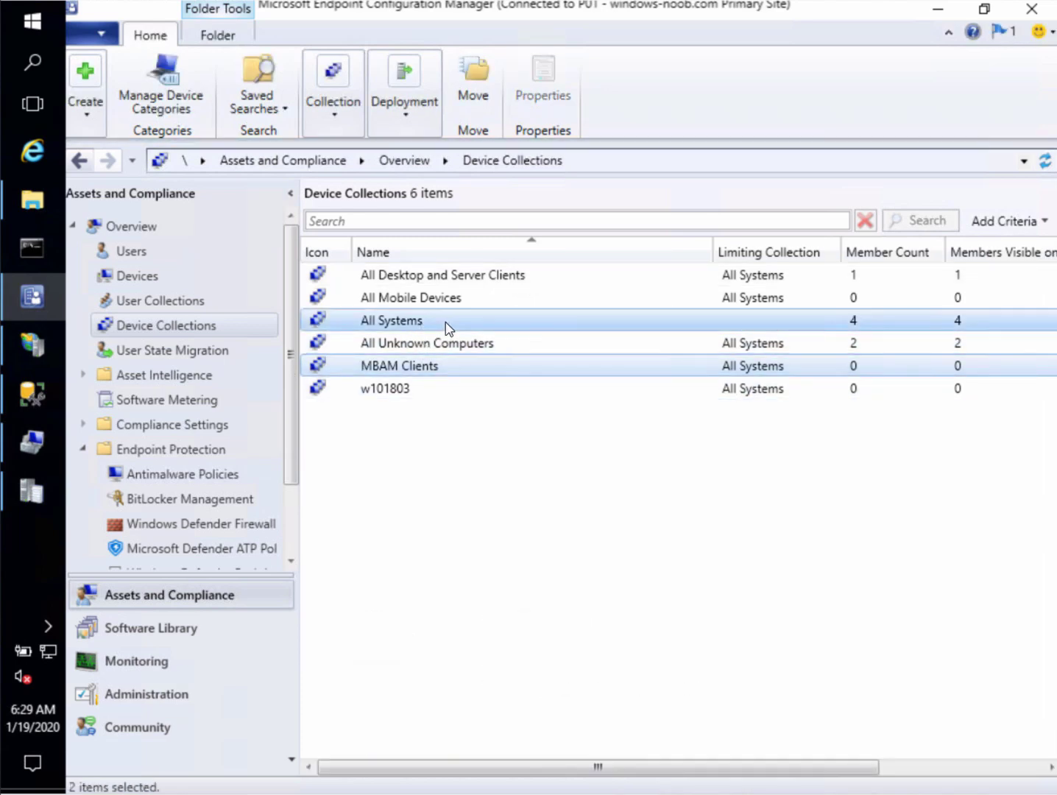
right_click(446, 322)
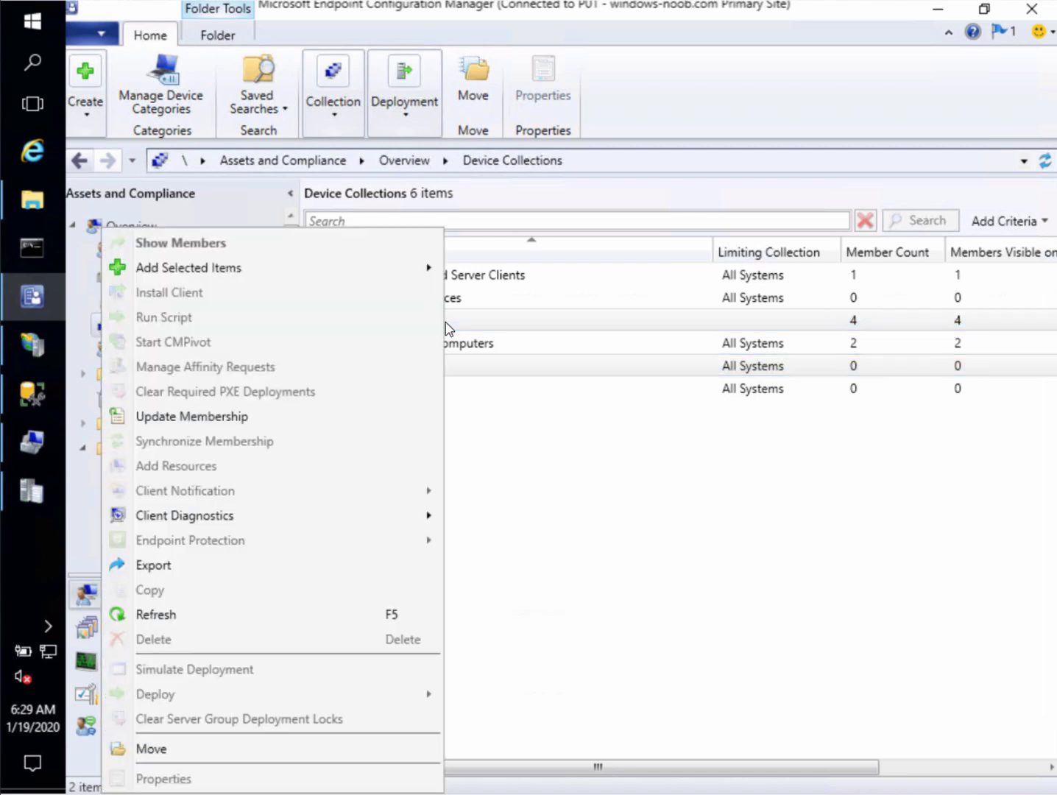
click(220, 415)
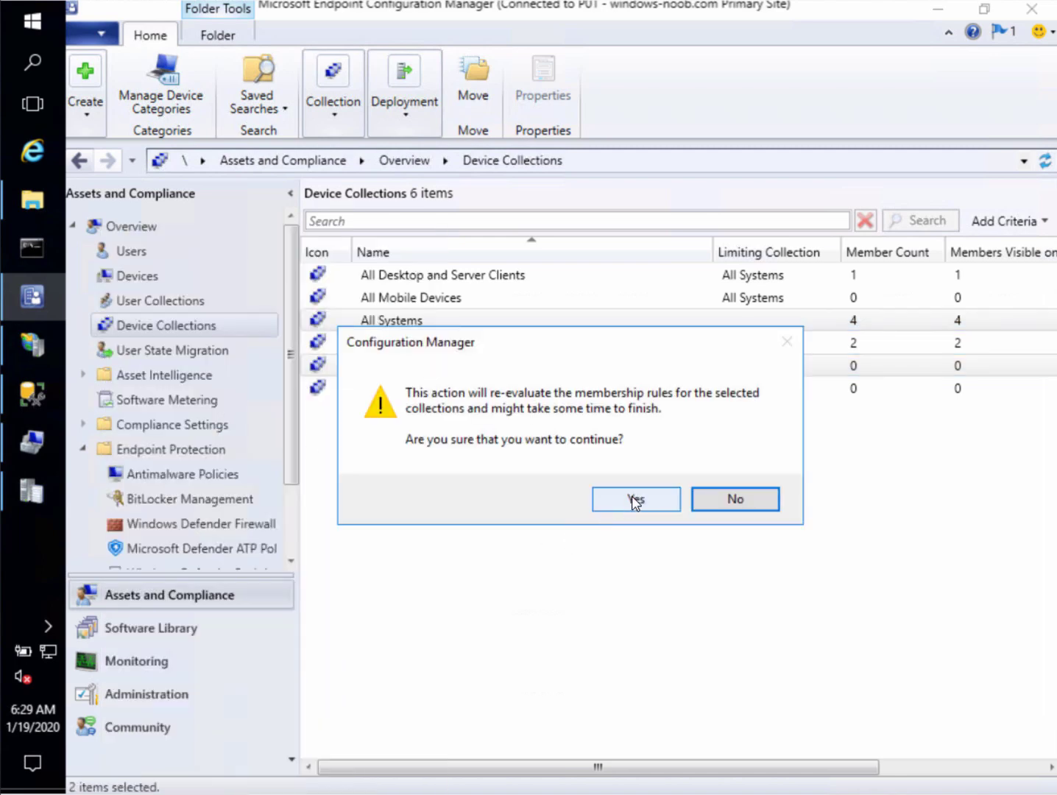
click(630, 504)
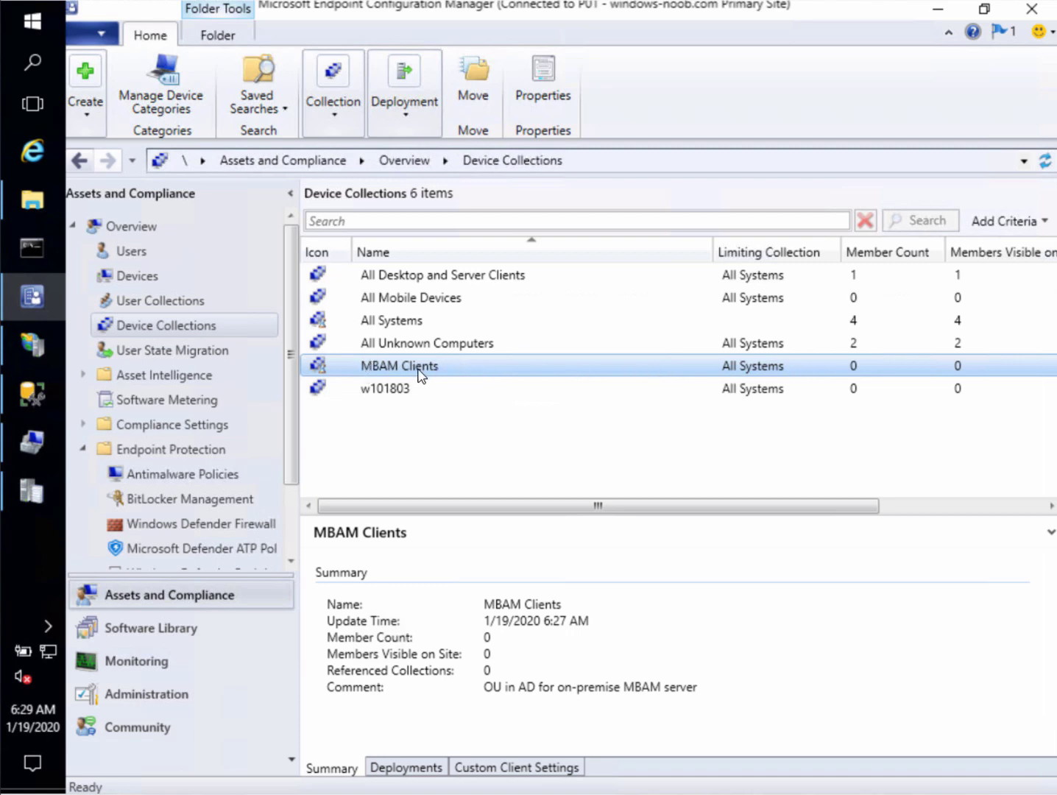
click(1043, 165)
click(552, 368)
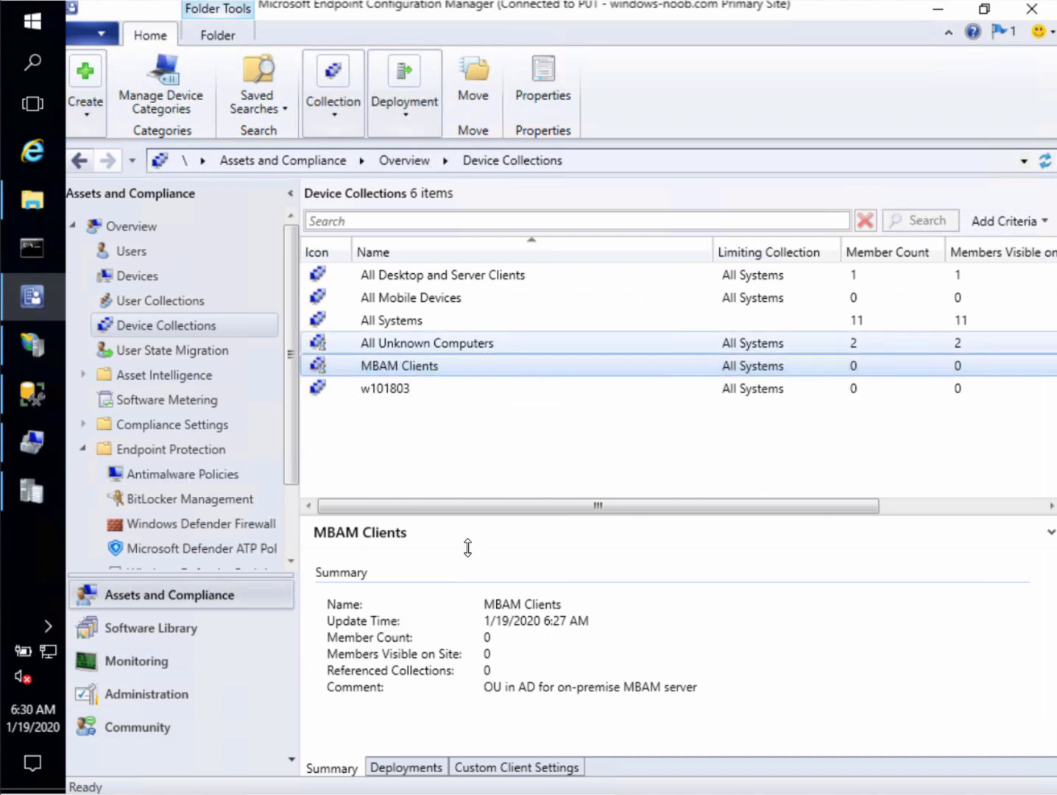
mouse_move(31, 491)
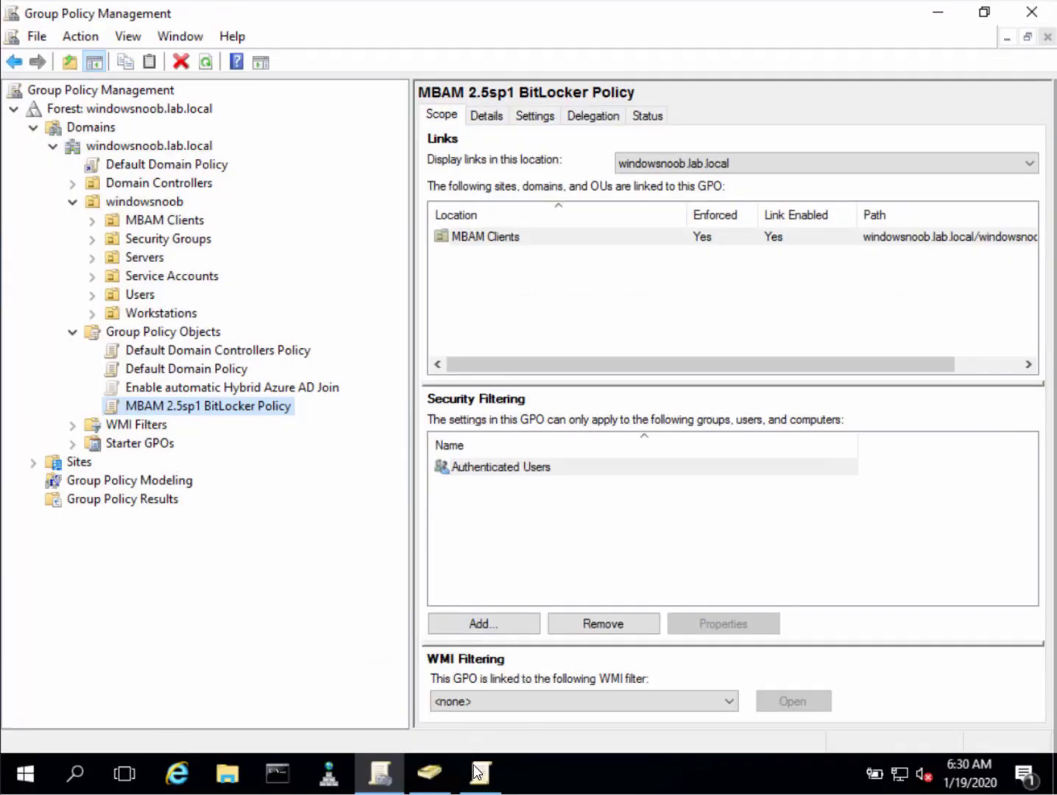
Switch to Active Directory Users and Computers from the taskbar
click(435, 772)
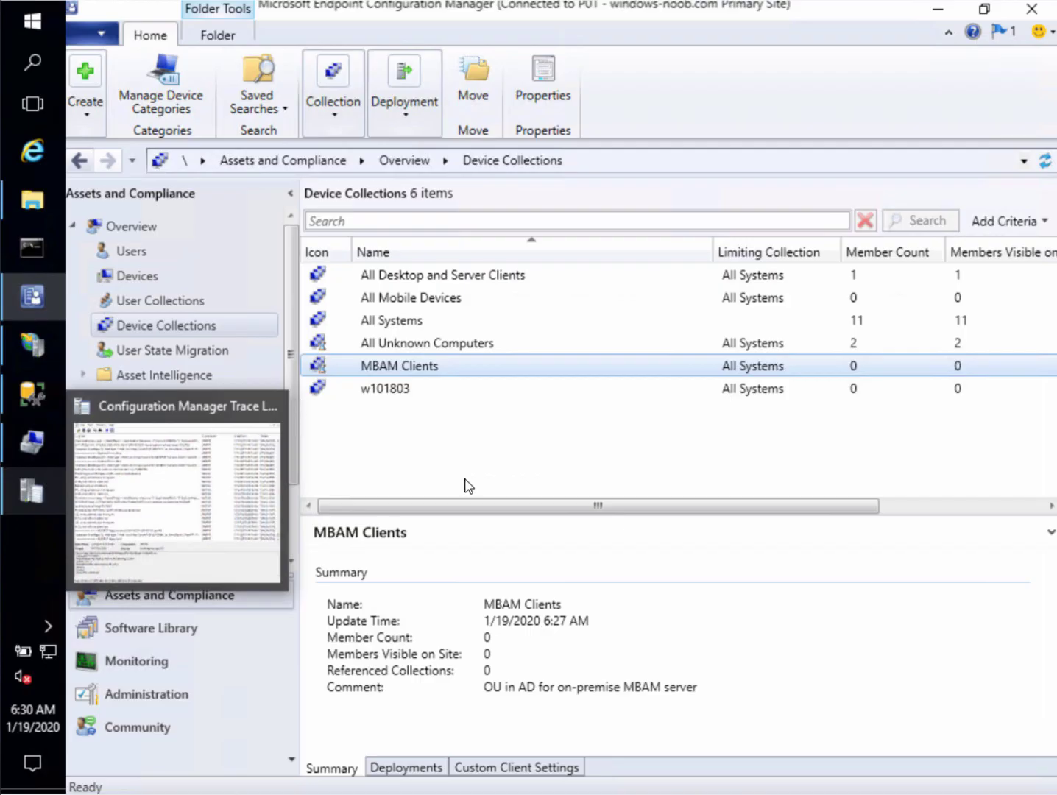
Refresh collections and check MBAM Clients has 1 member and the required MDOP MBAM deployment
click(1051, 169)
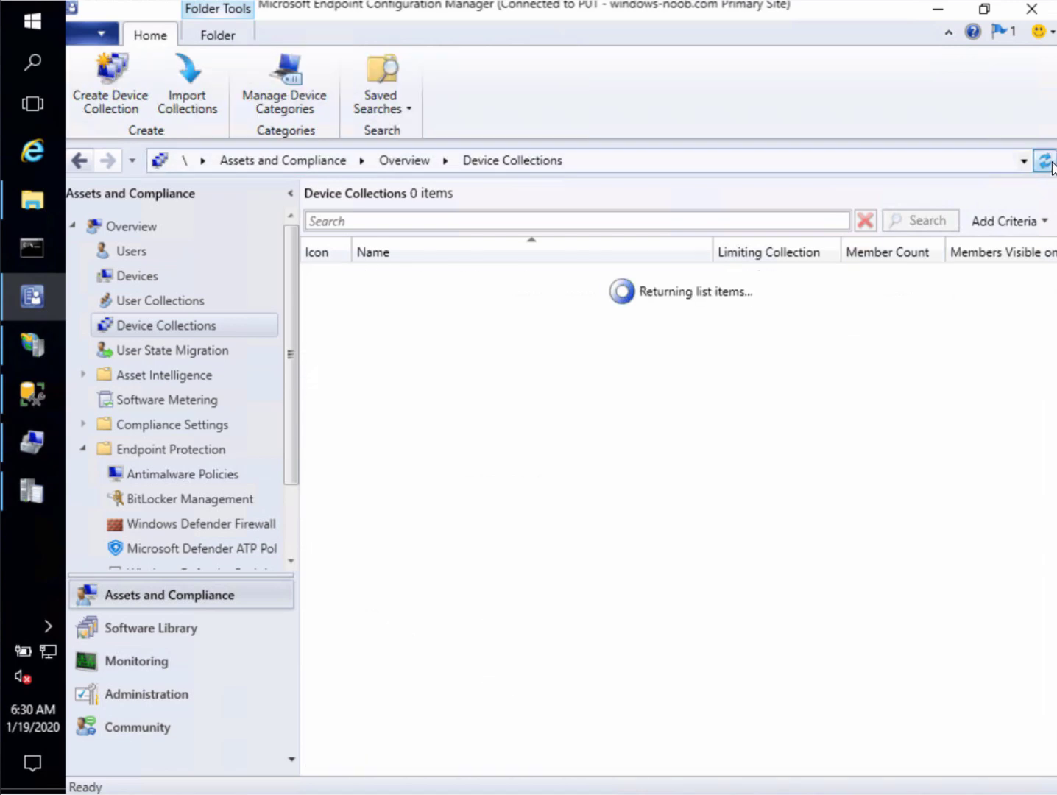
click(457, 367)
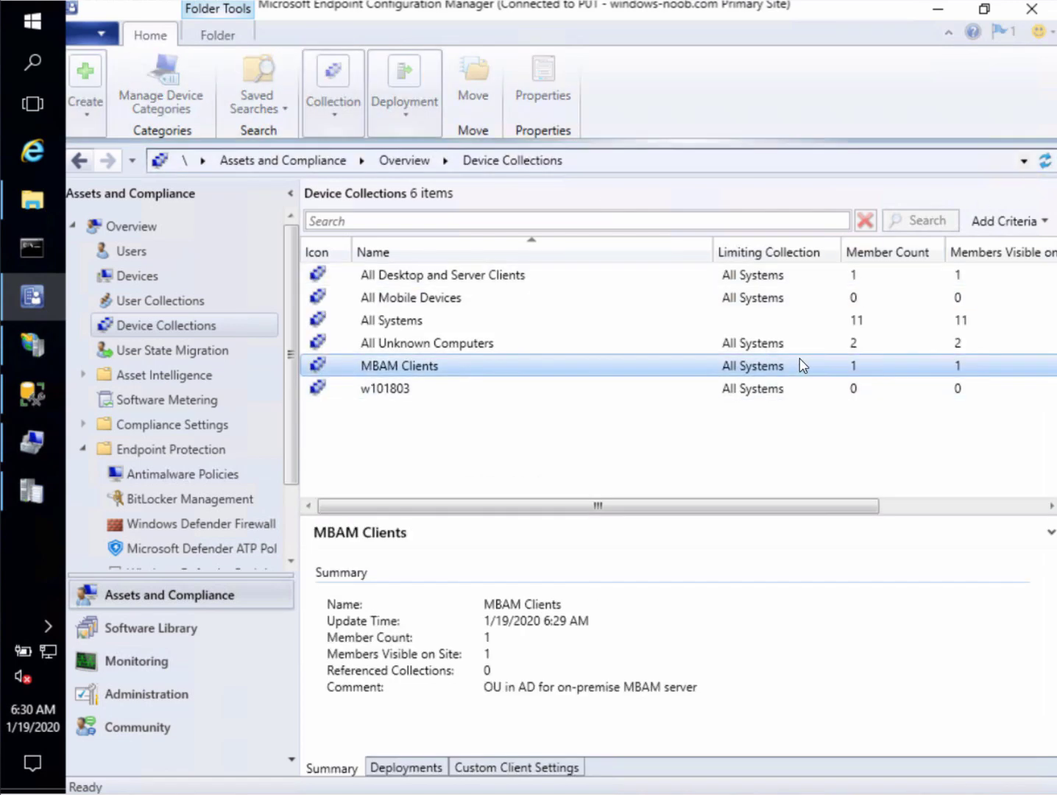
right_click(446, 369)
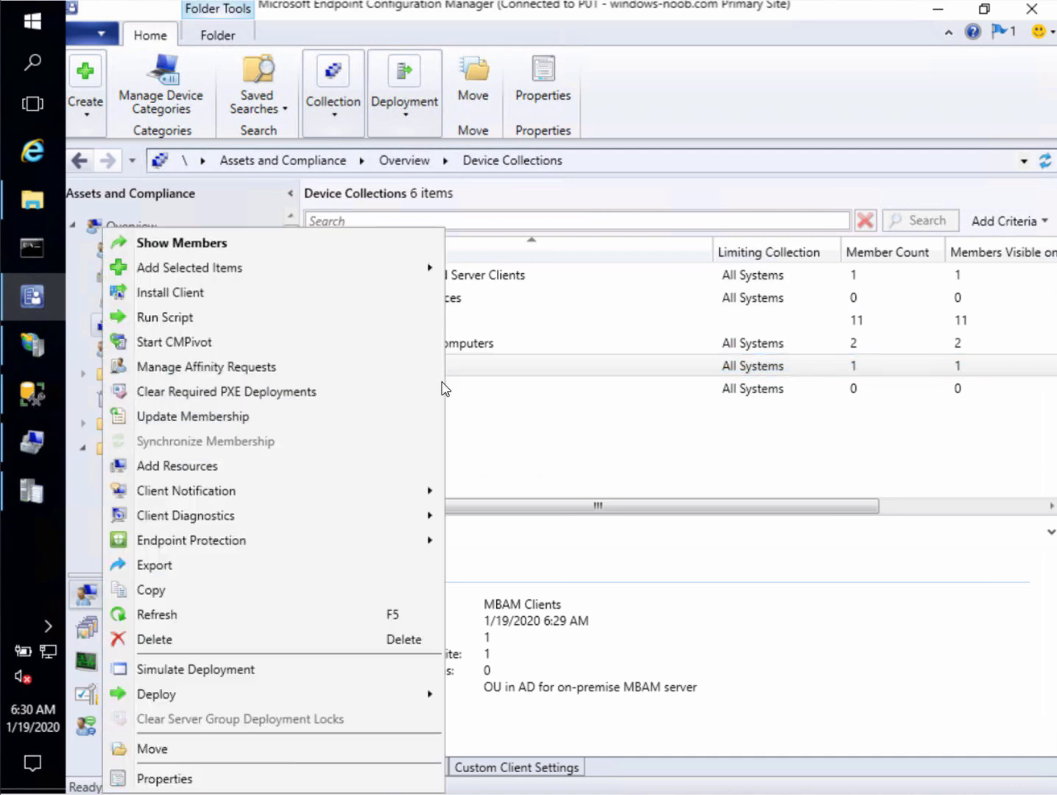
click(209, 778)
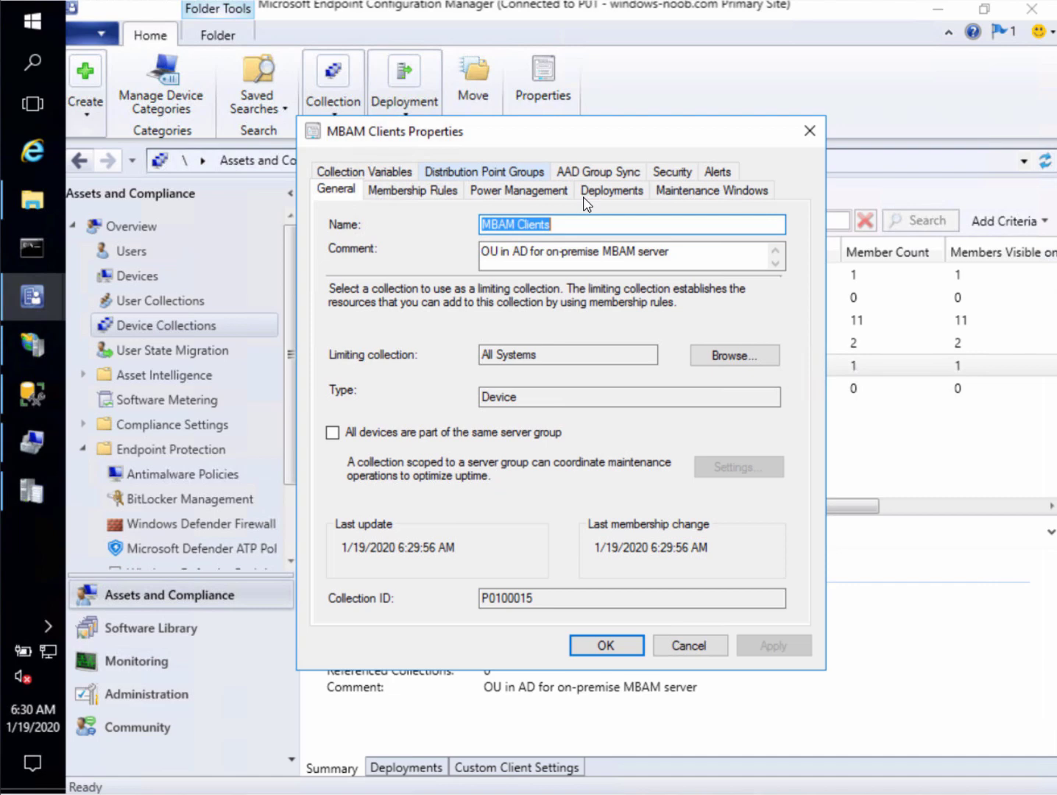
click(587, 195)
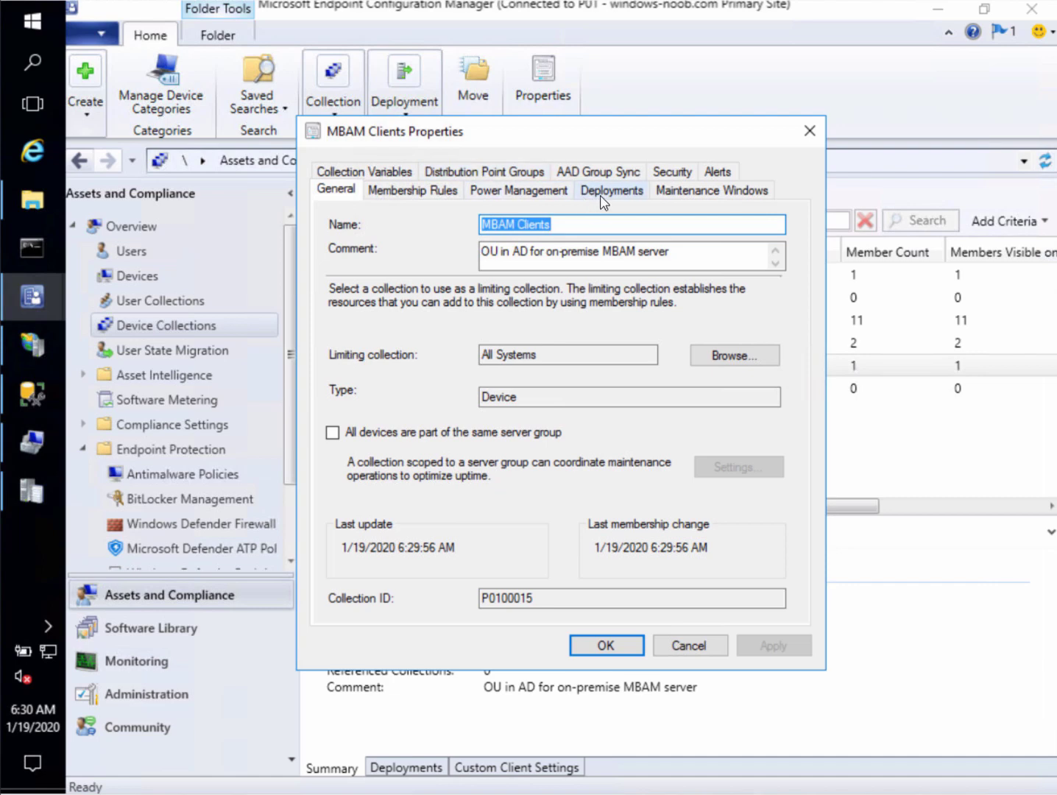
click(369, 356)
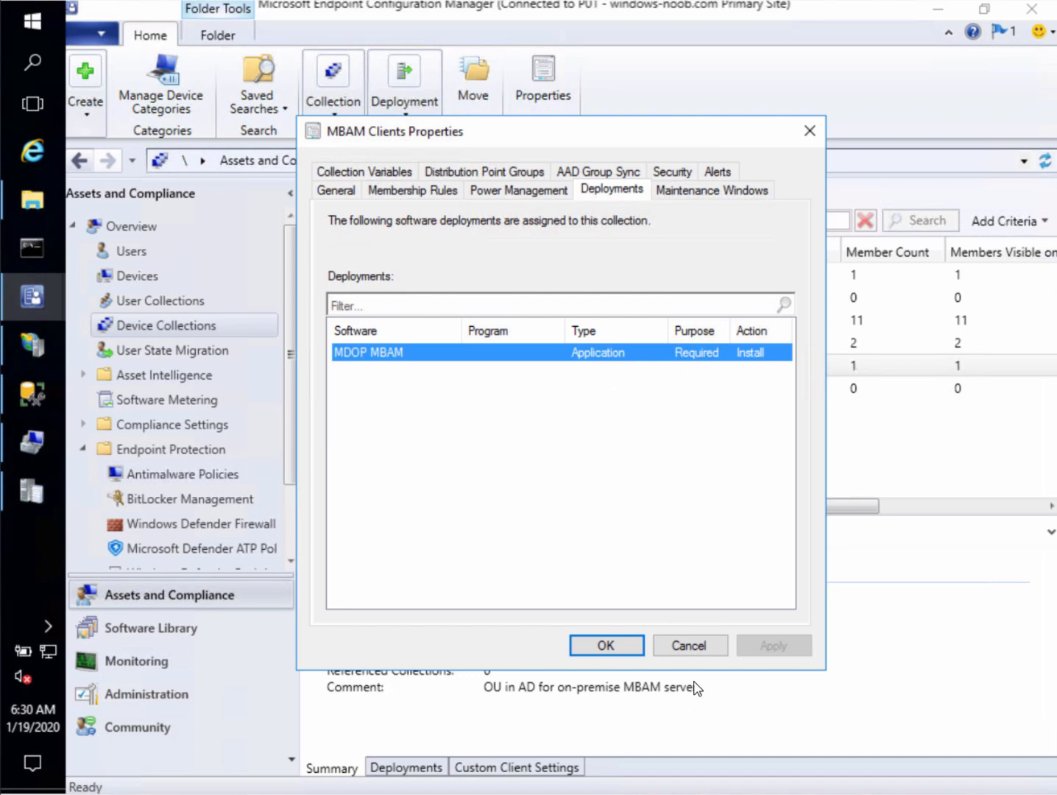
click(690, 646)
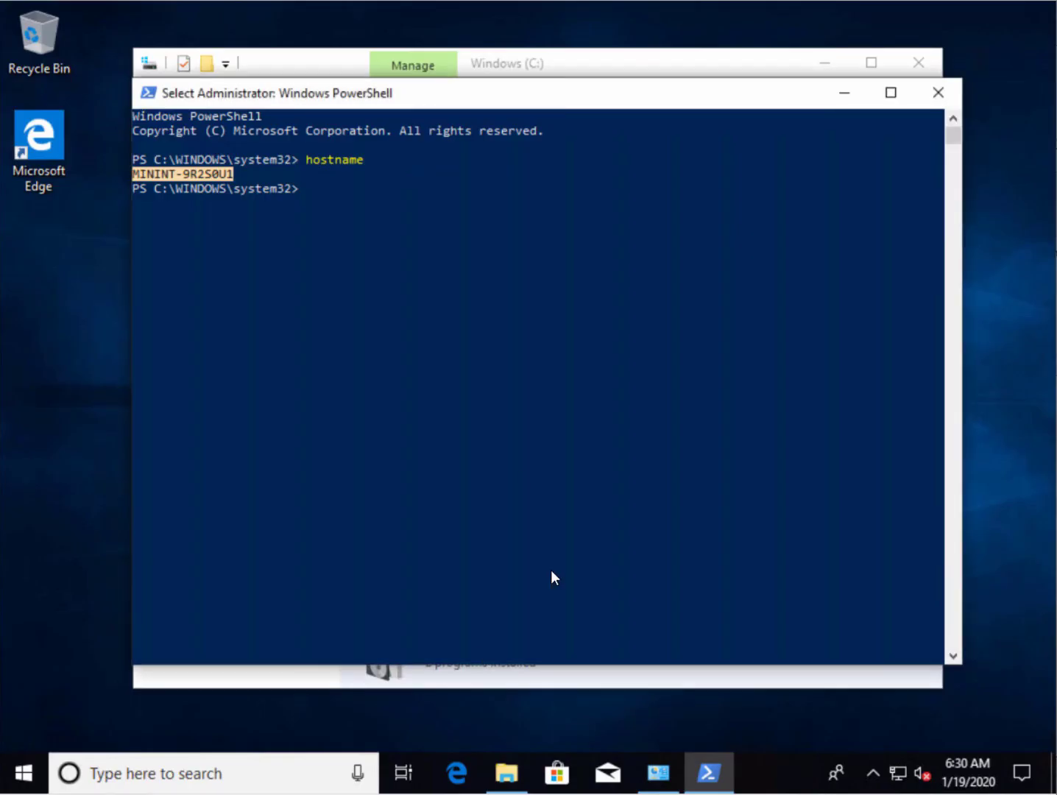
Run gpupdate /force in the PowerShell console
click(485, 407)
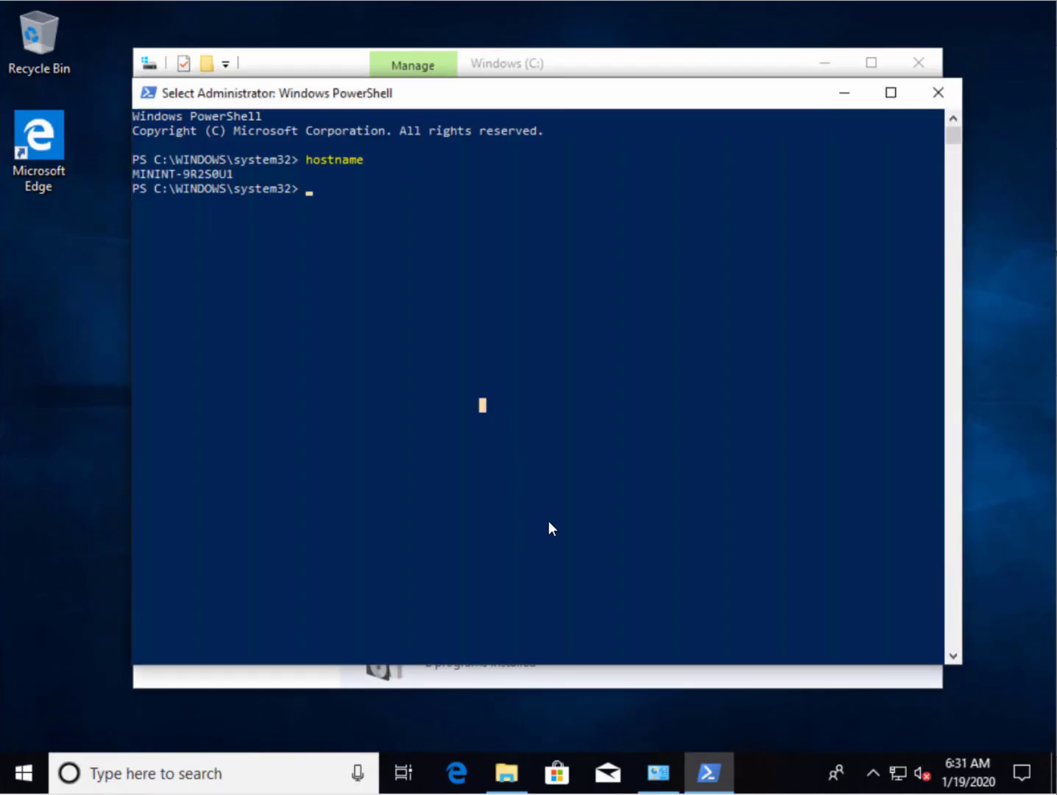
text(gp)
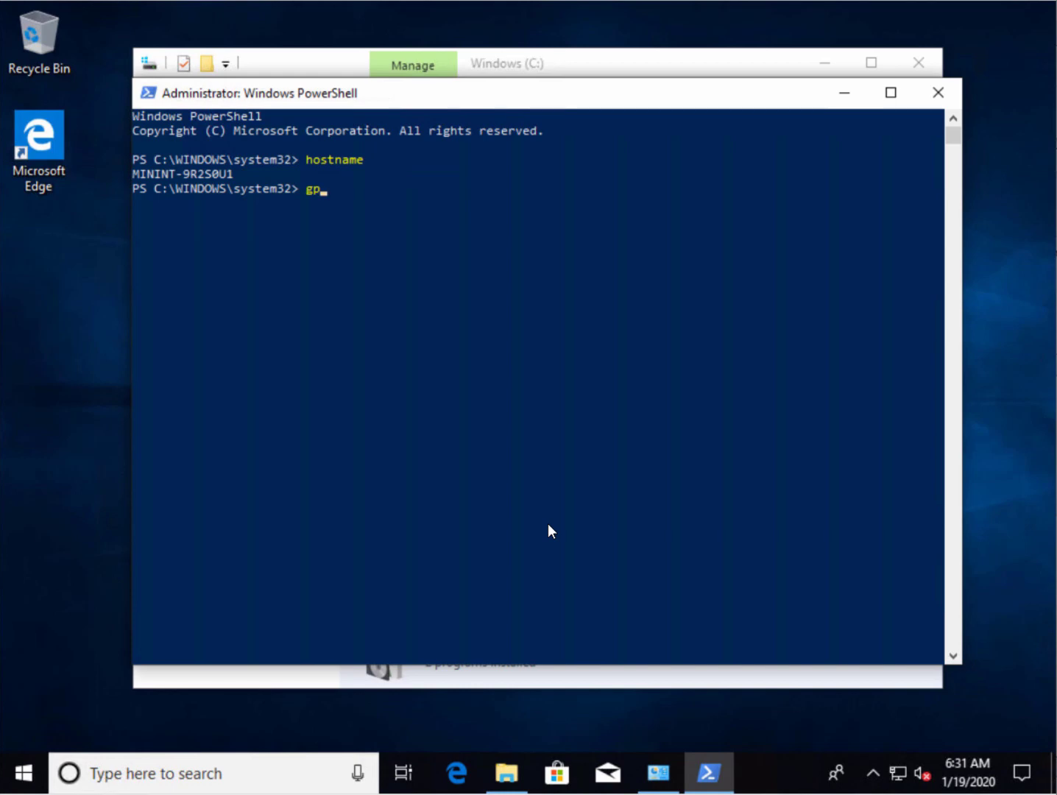
text(update /force)
key(Return)
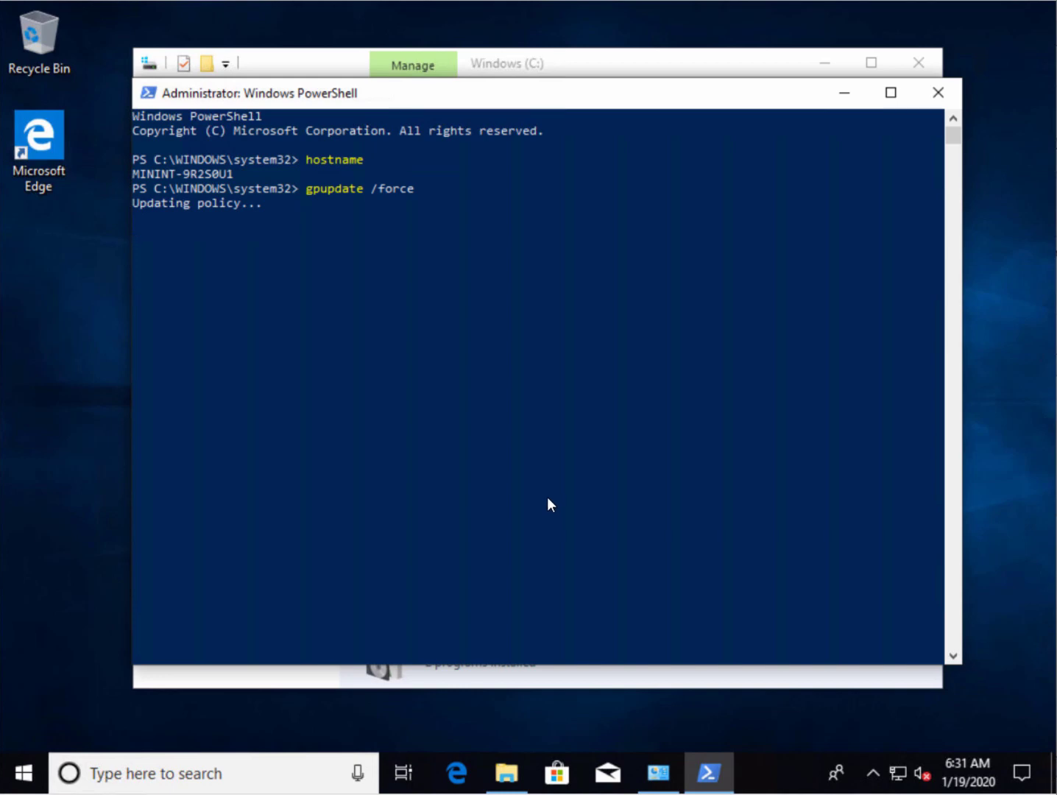
Browse File Explorer to the Windows (C:) drive, then minimize it
click(508, 771)
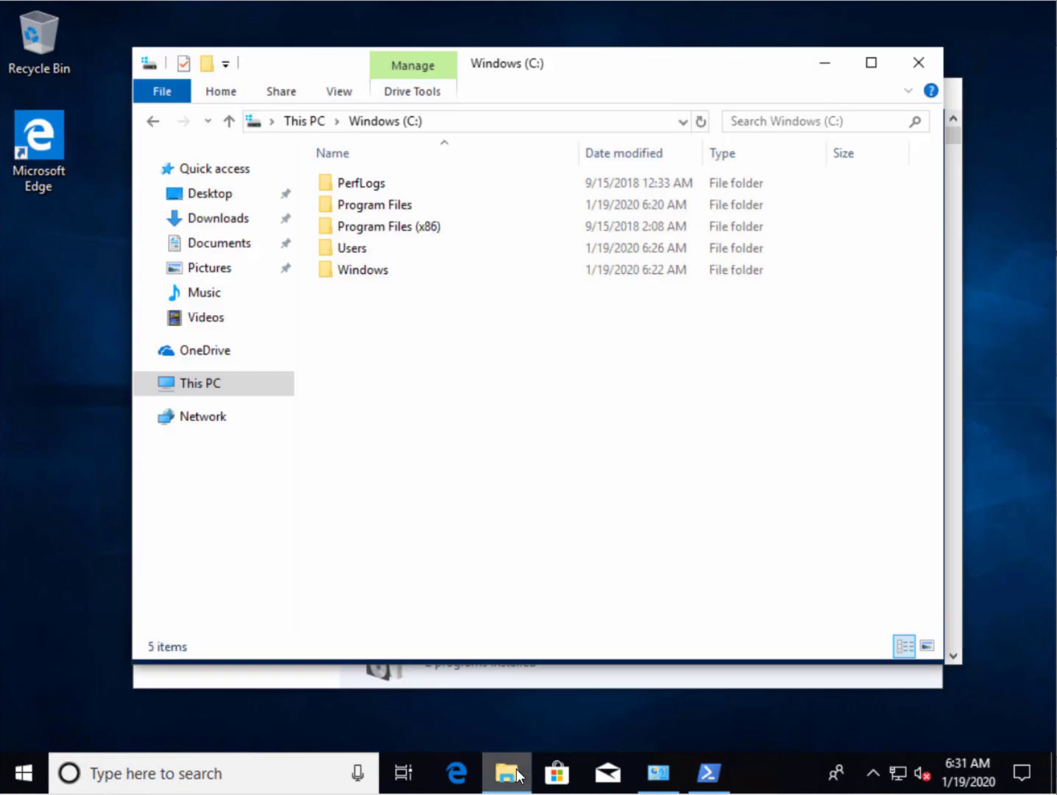
click(179, 387)
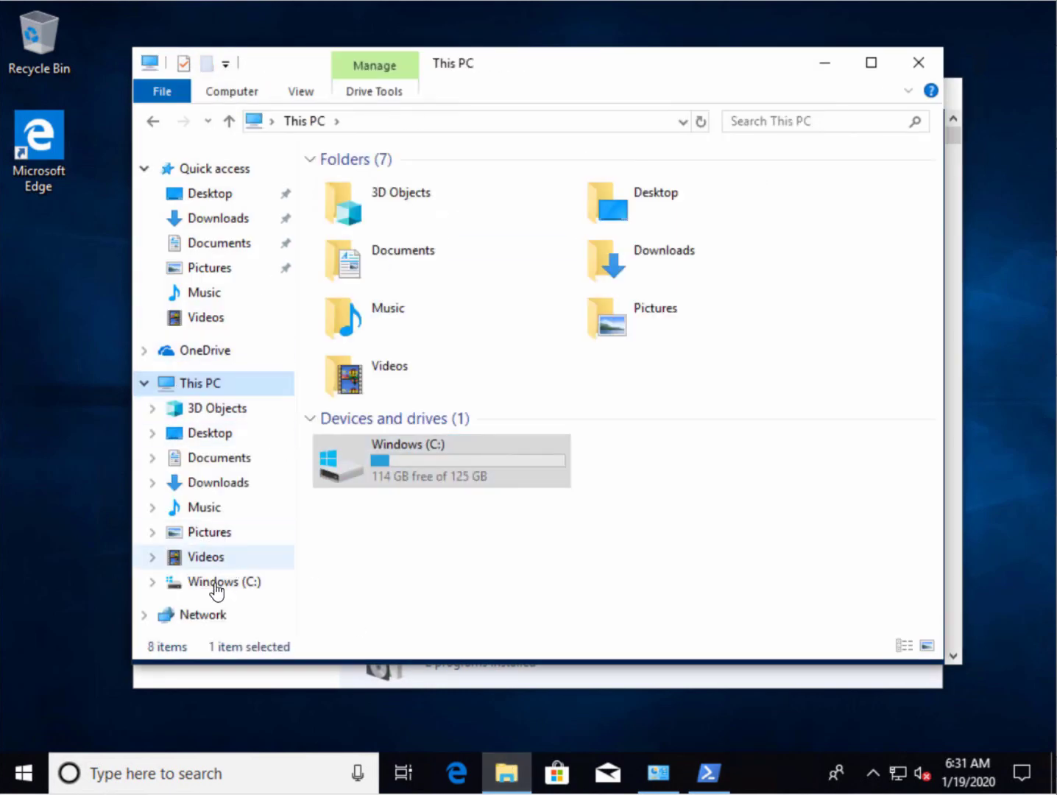
click(213, 583)
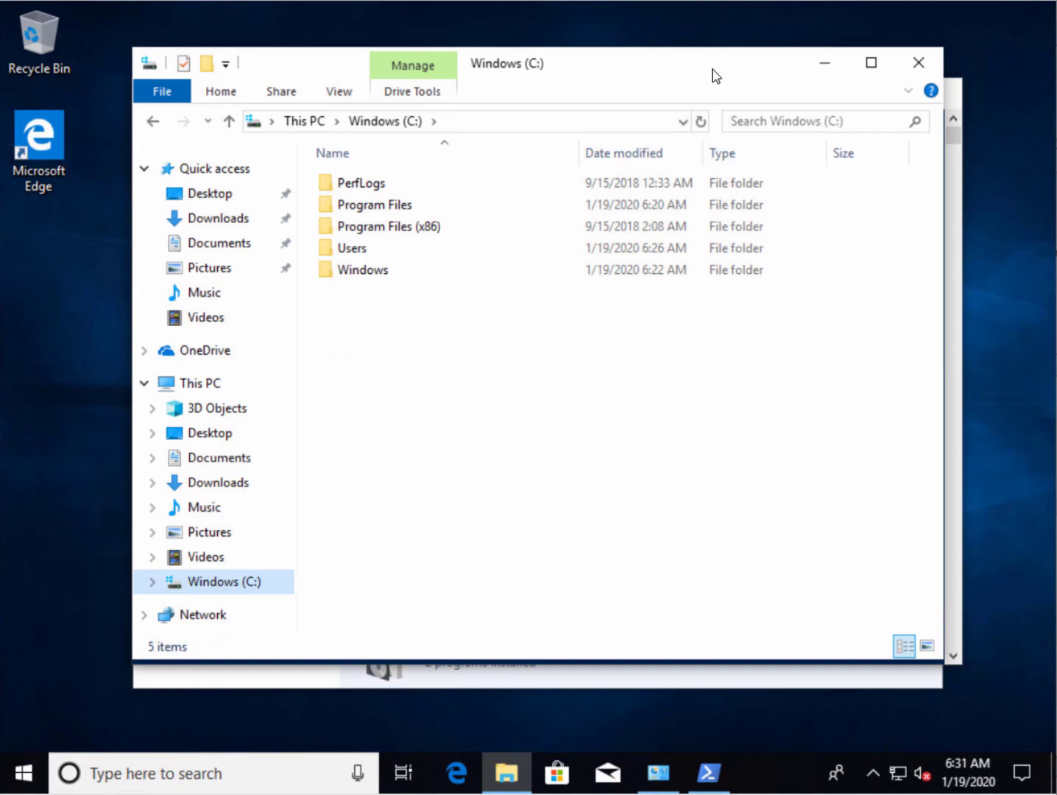
click(828, 68)
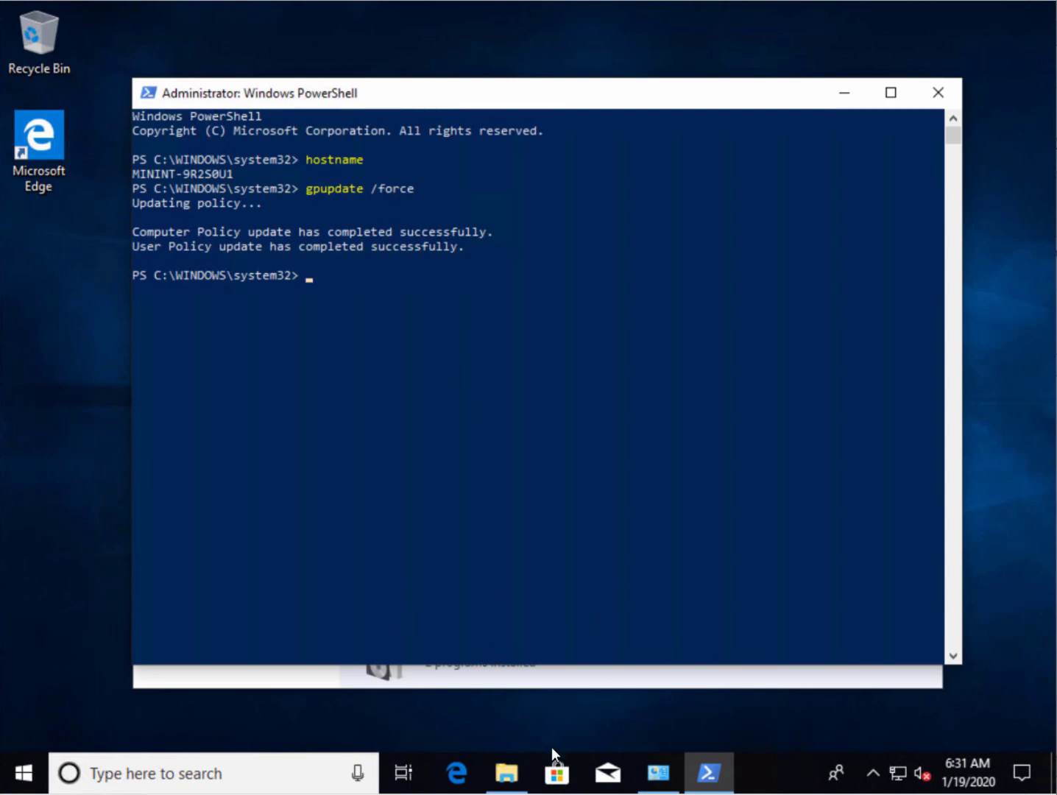
Launch Control Panel via Run and open Configuration Manager under System and Security
right_click(21, 785)
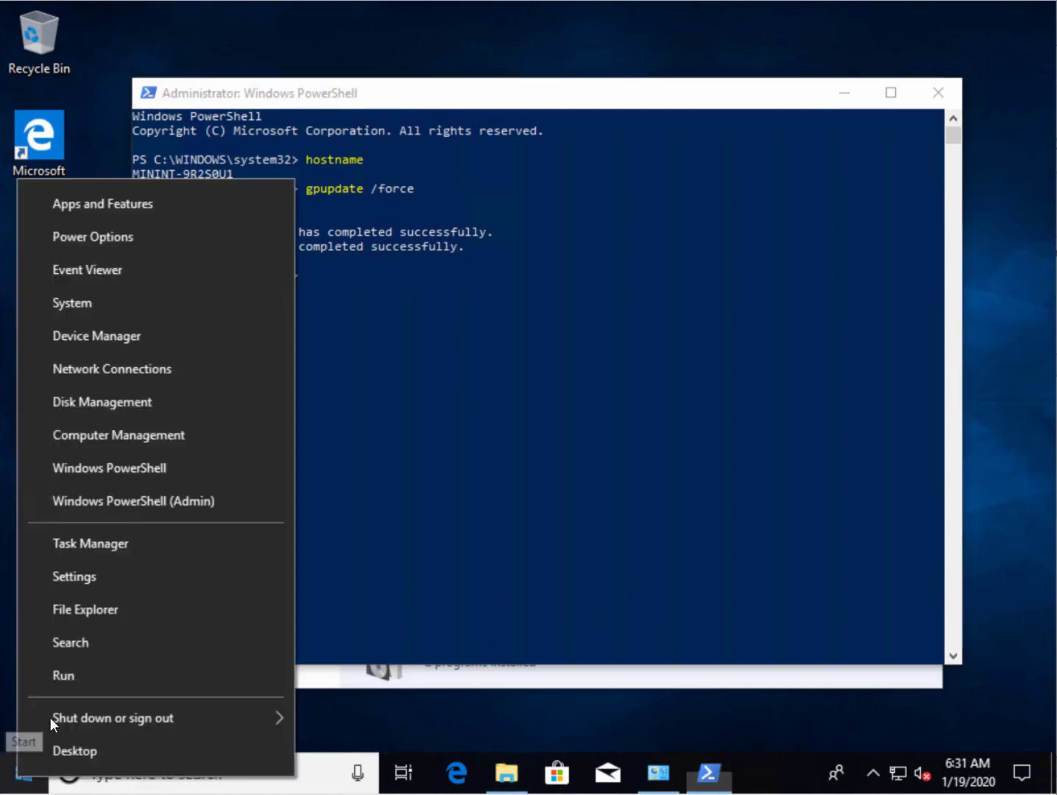
click(70, 674)
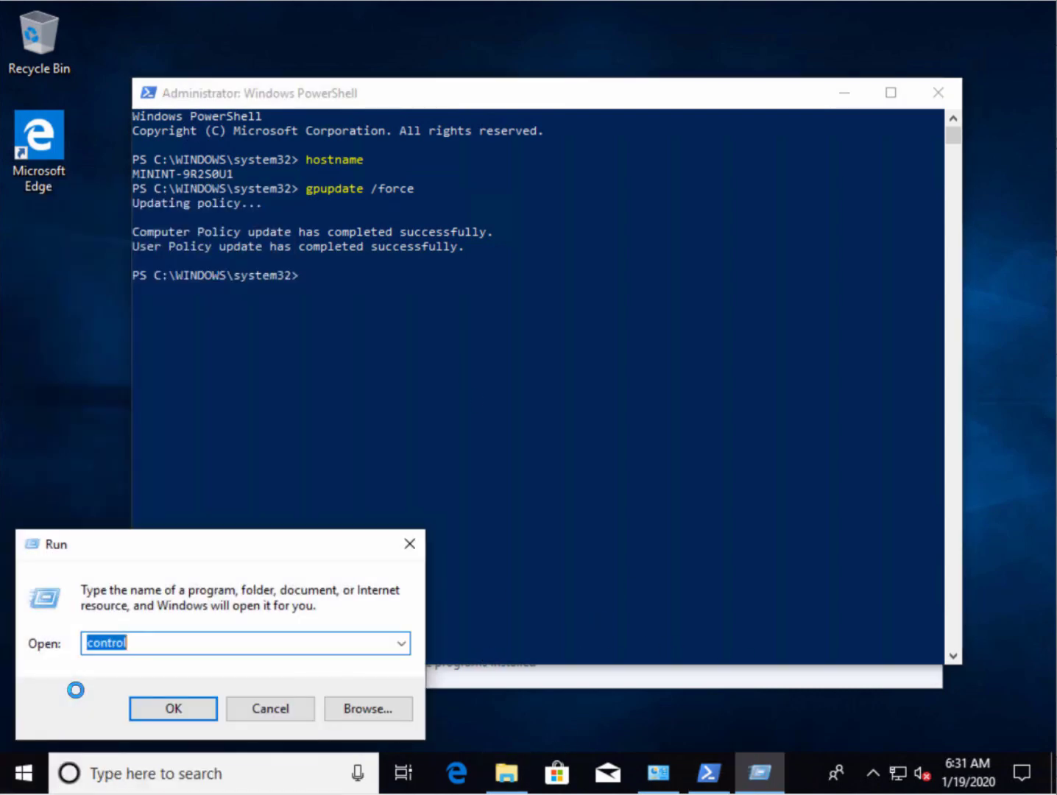
key(Return)
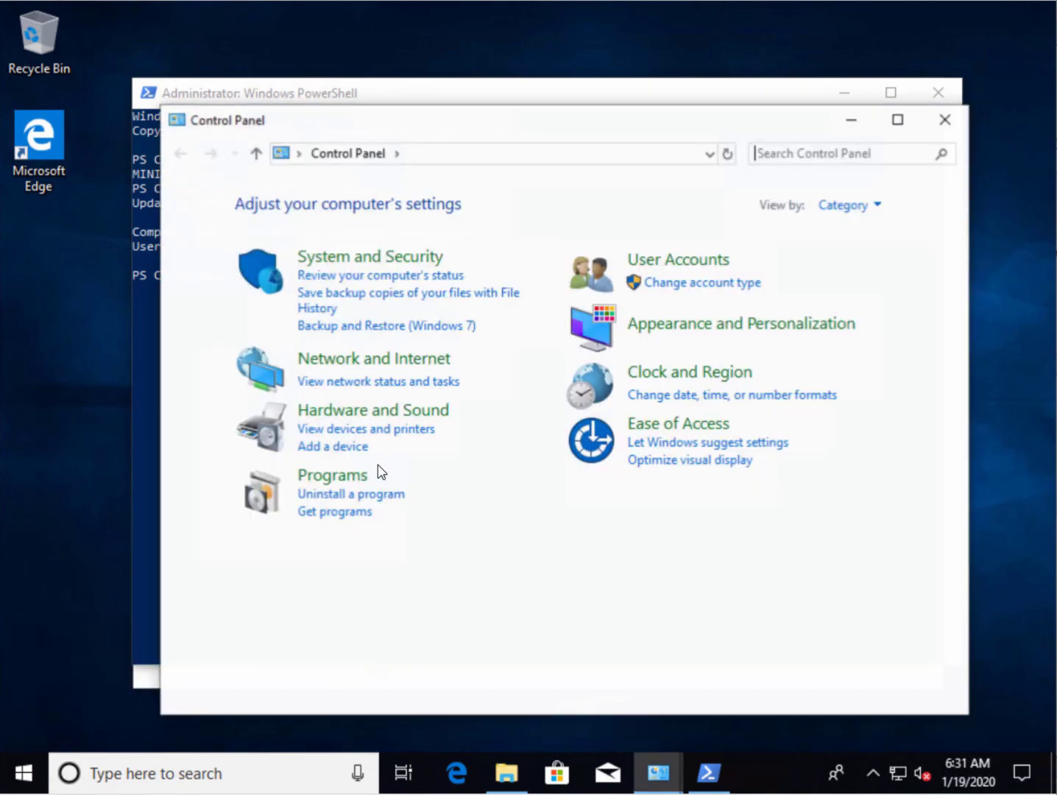
click(384, 254)
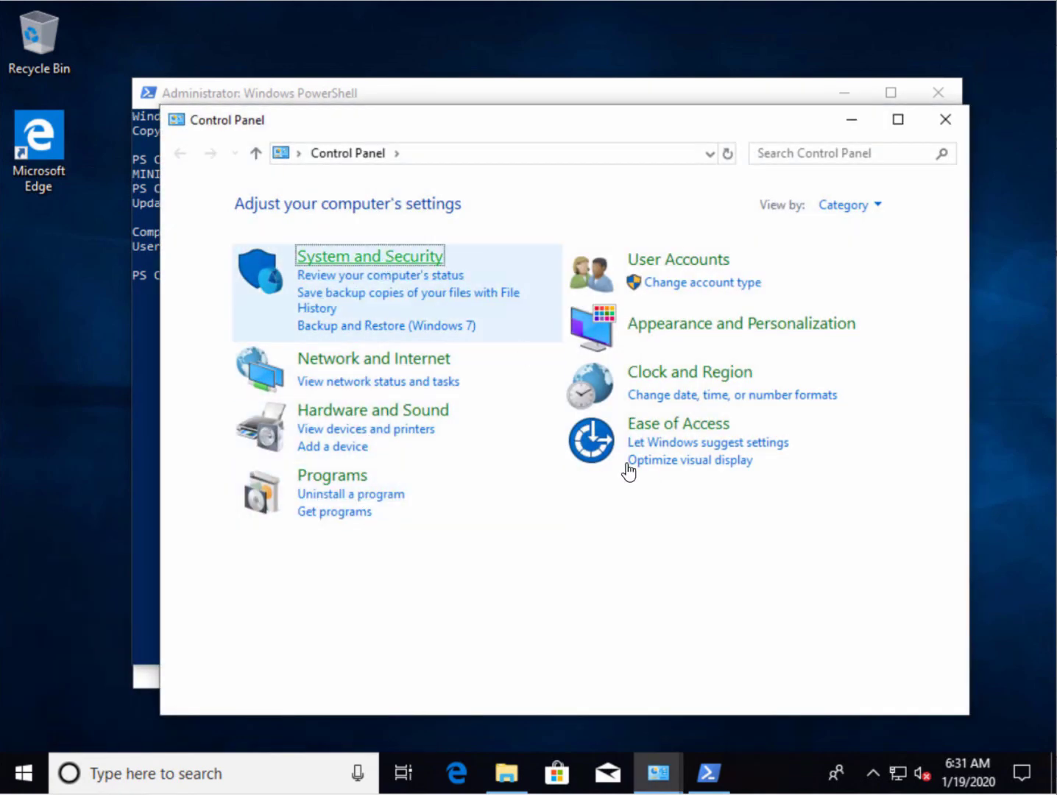
scroll(566, 576, down, 3)
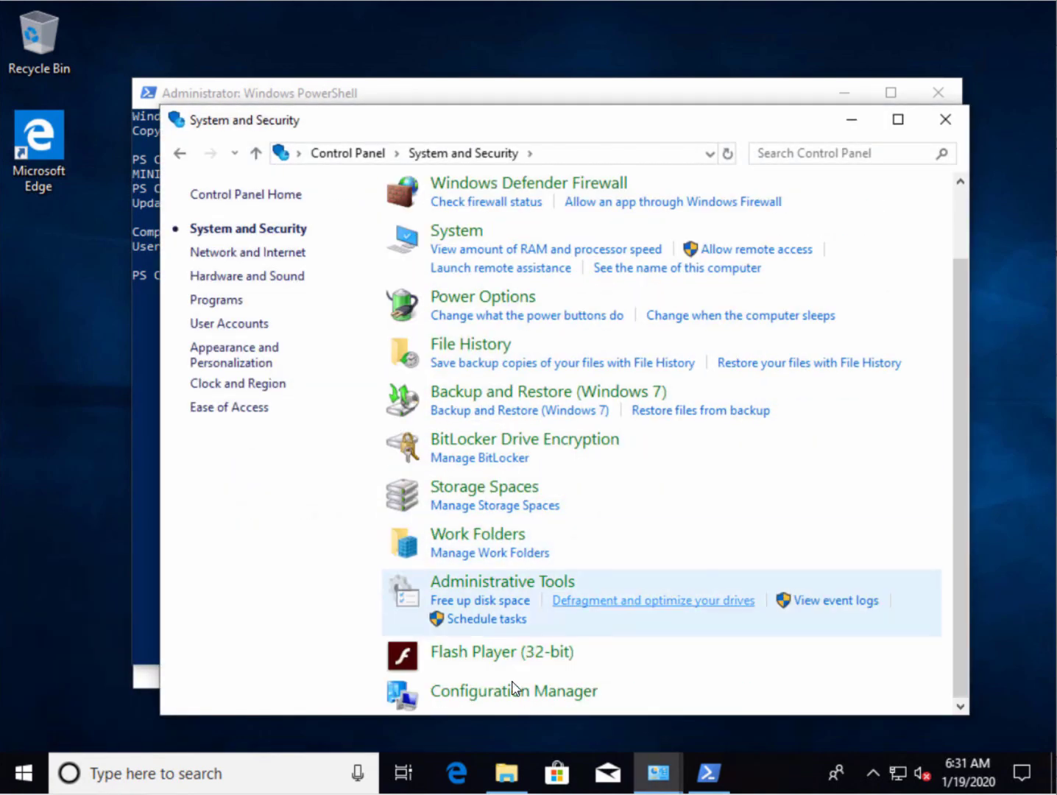
click(515, 697)
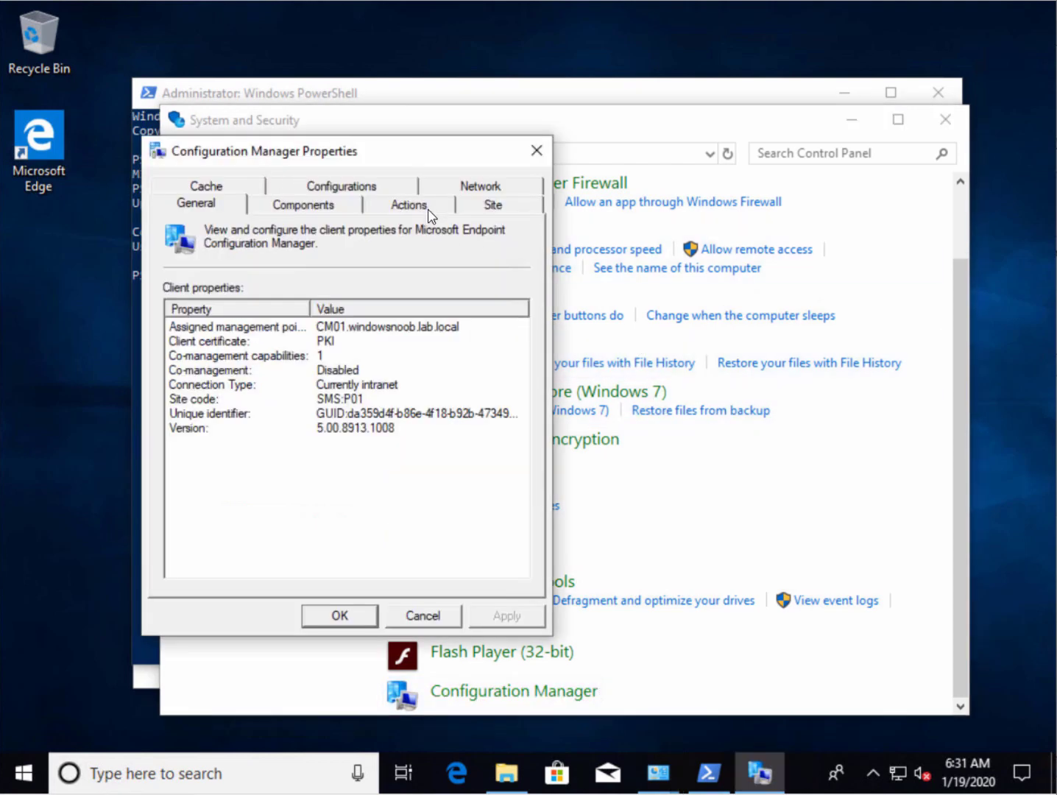
Run the Machine Policy Retrieval & Evaluation Cycle twice from the Actions tab
click(428, 211)
click(380, 185)
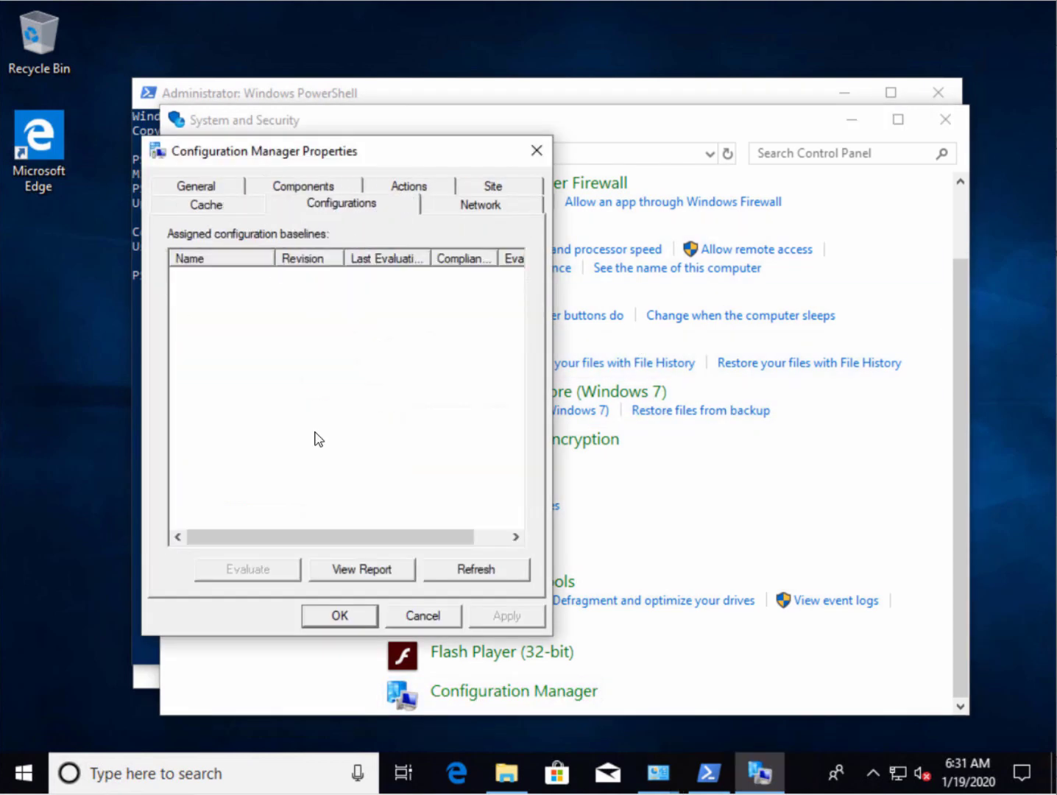
click(426, 194)
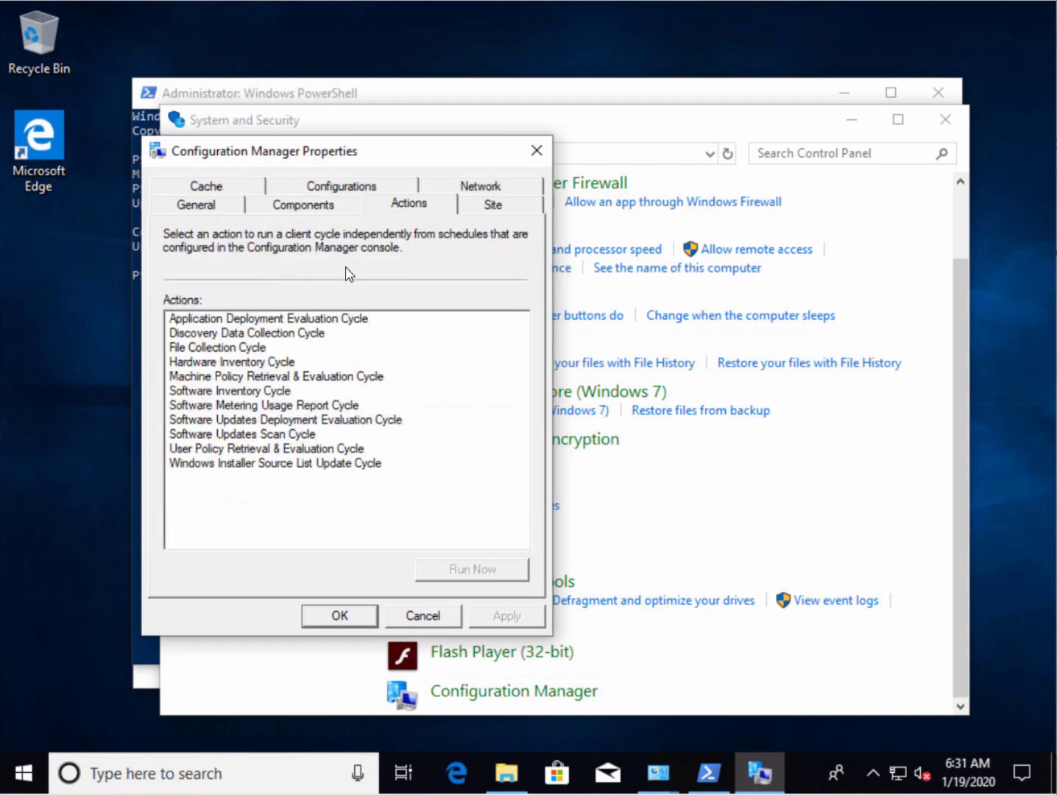
click(269, 377)
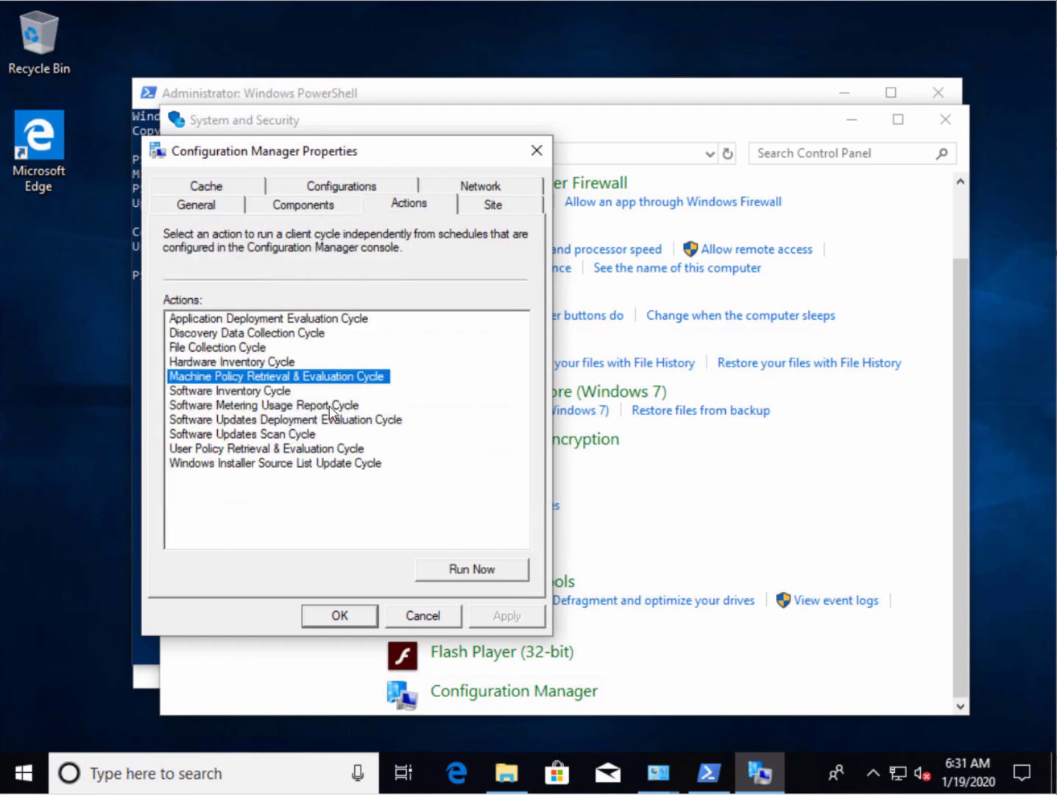
click(485, 571)
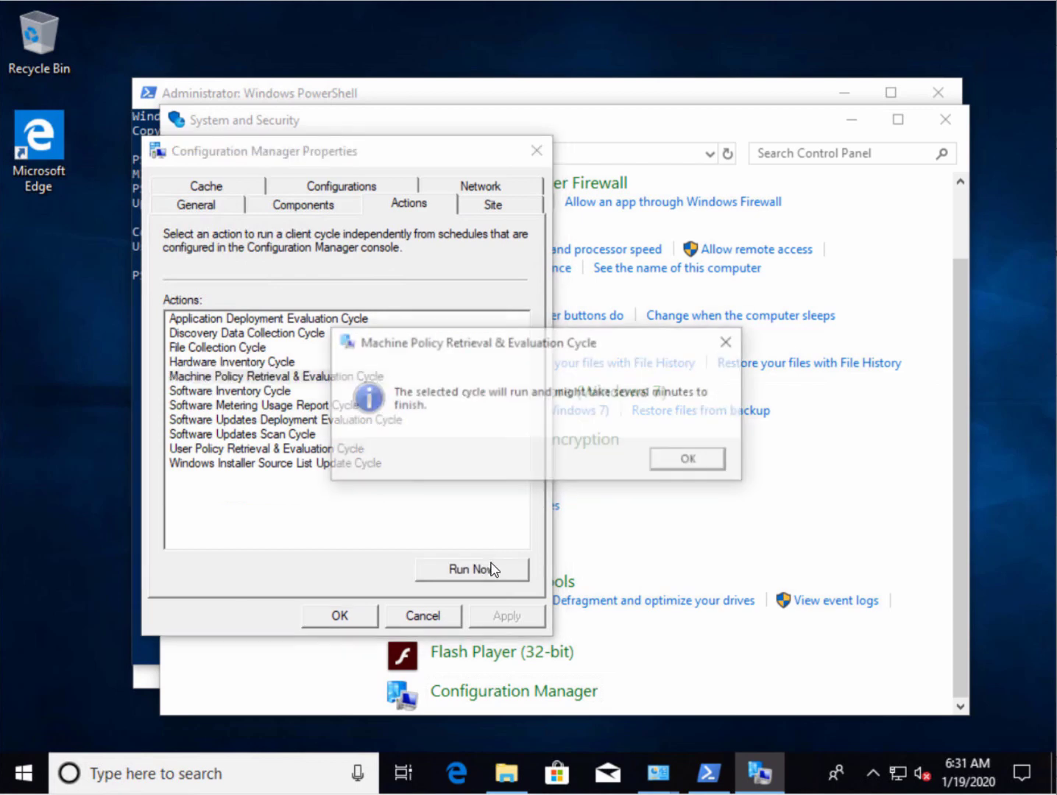
click(696, 463)
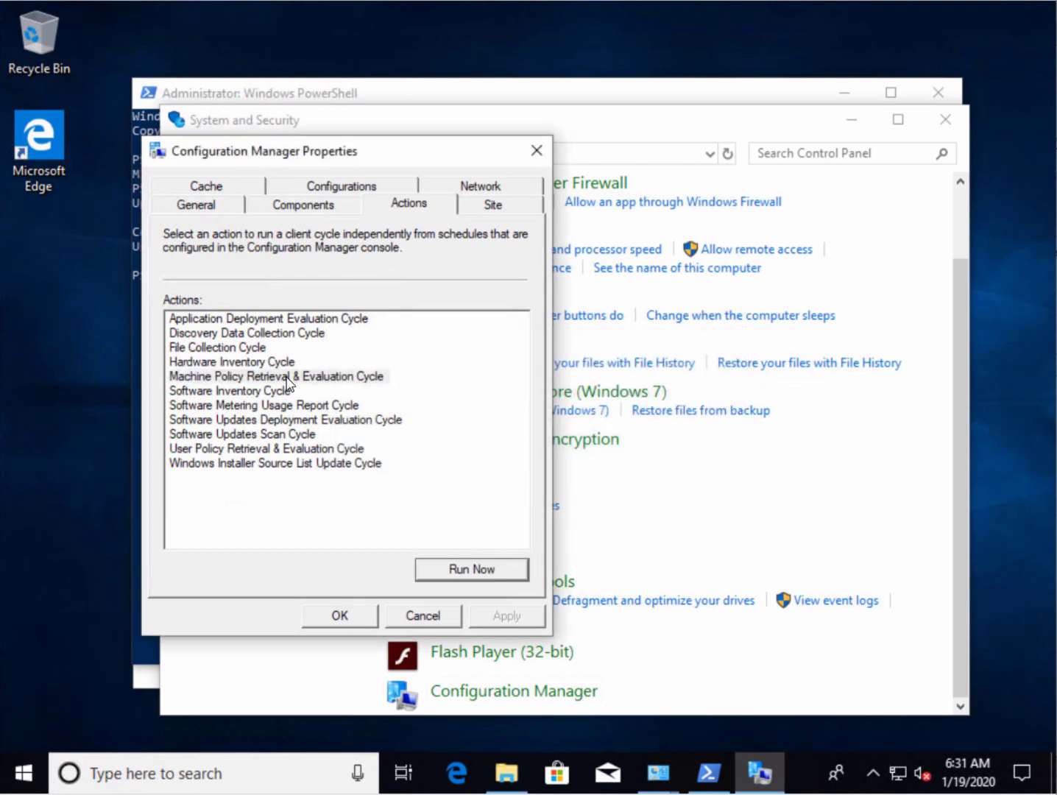
click(287, 376)
click(465, 576)
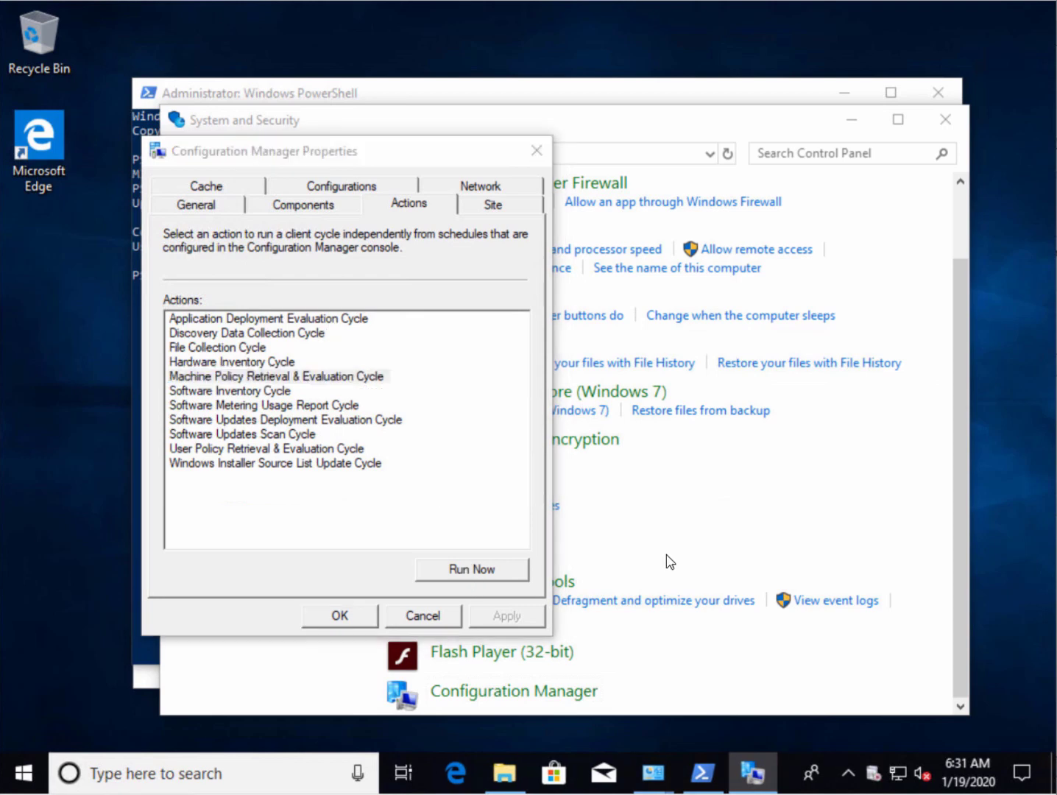
click(697, 470)
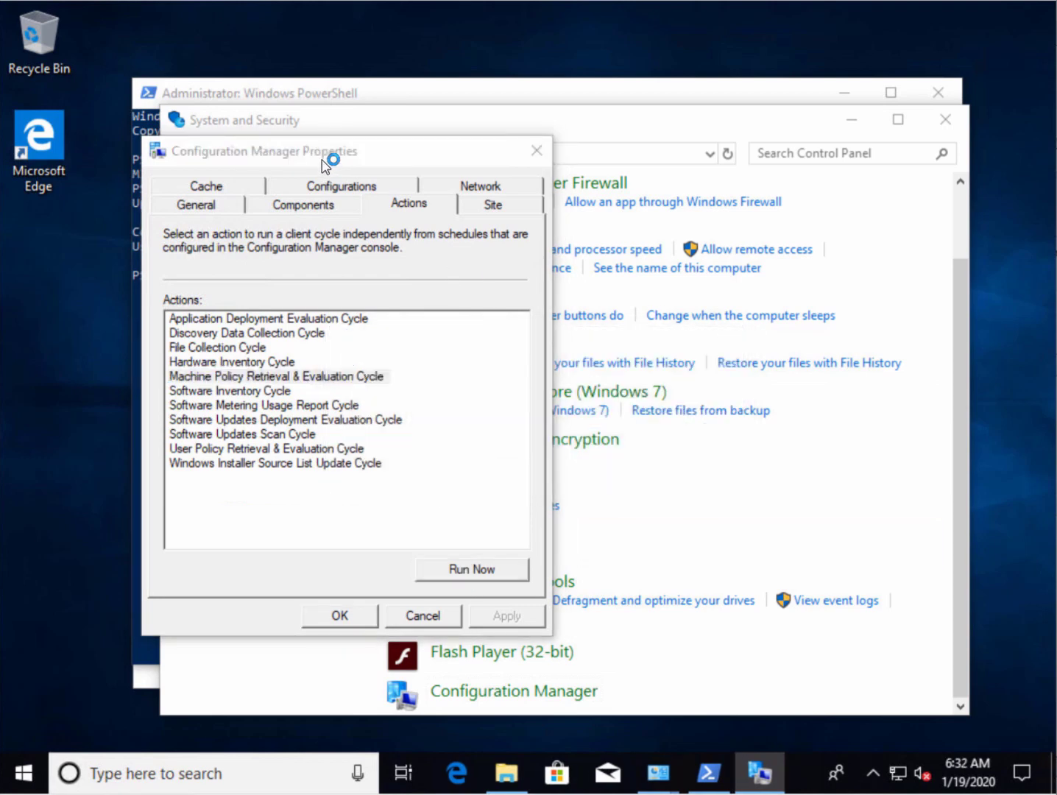
drag(323, 156, 274, 44)
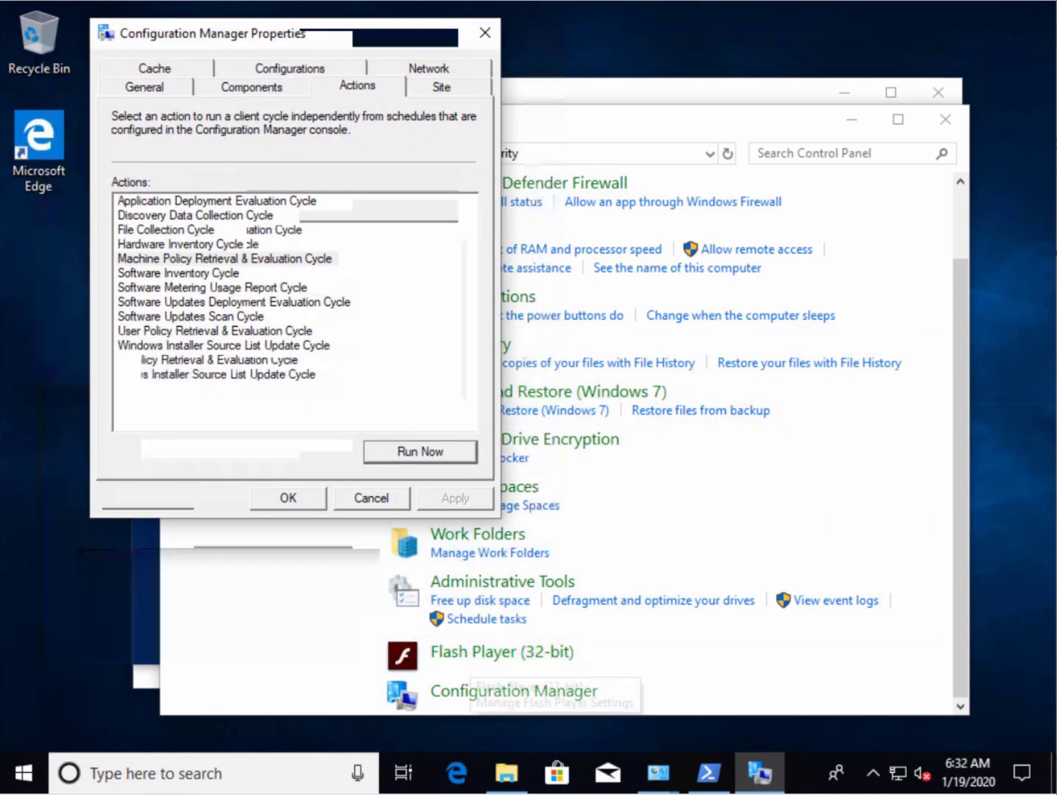
Refresh Programs and Features and let Software Center install the required MDOP MBAM software
mouse_move(666, 785)
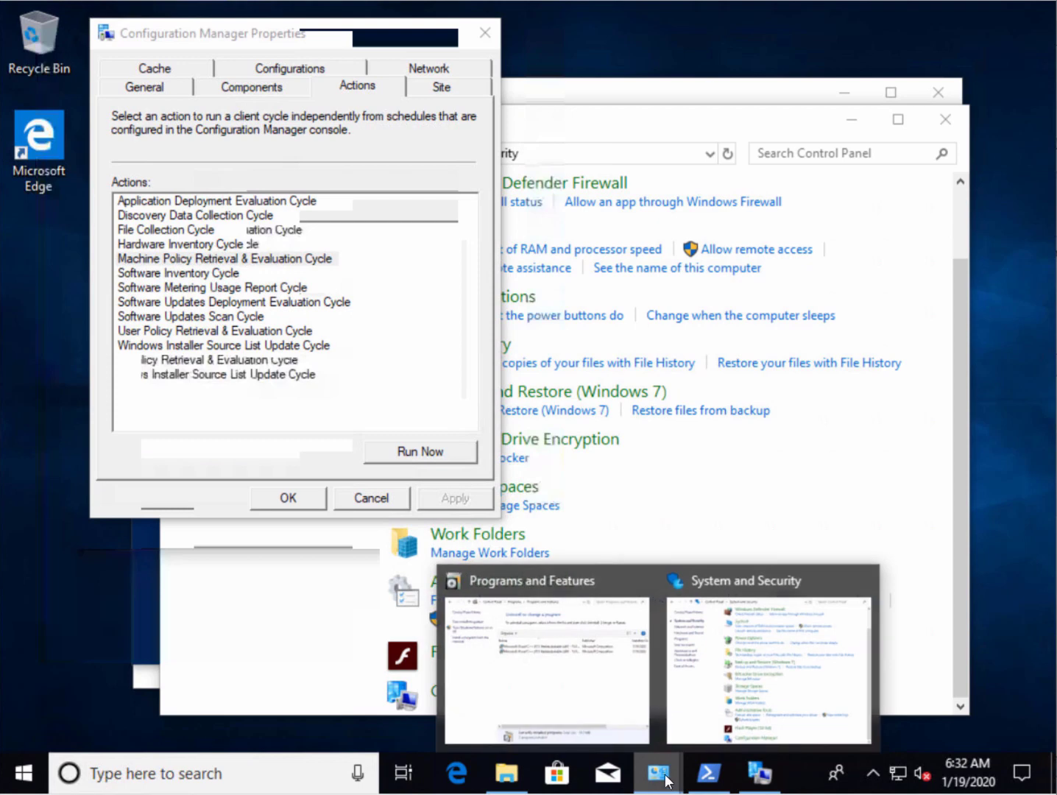
click(607, 705)
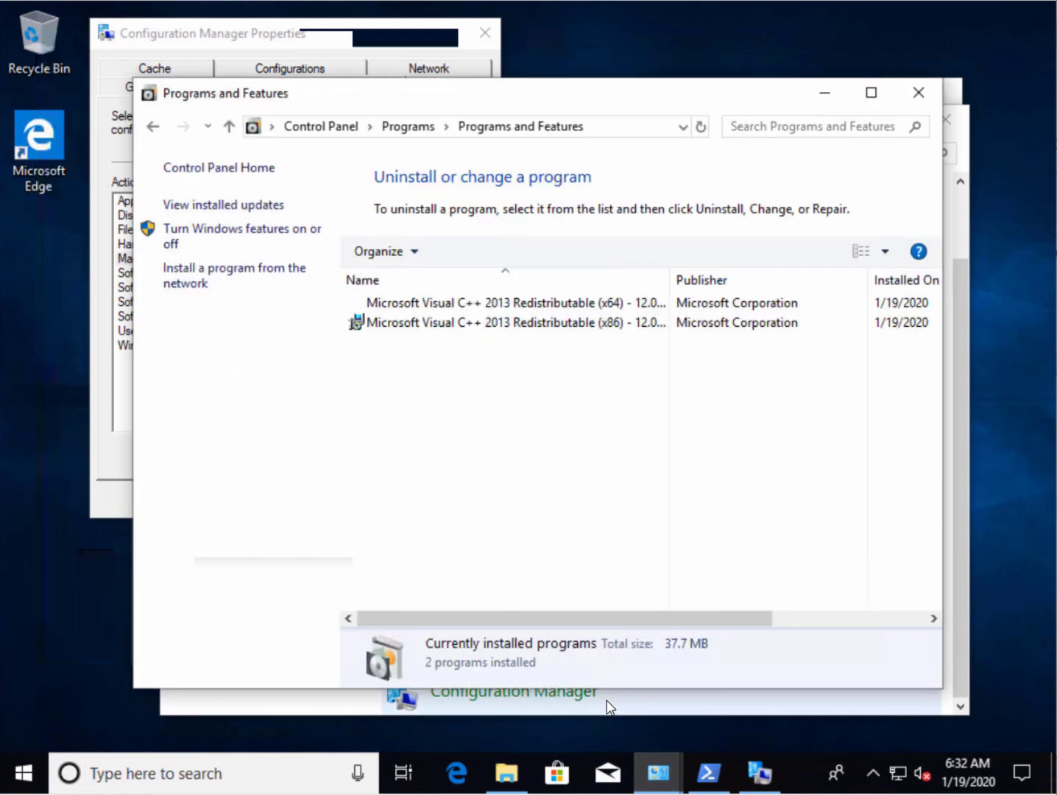
click(707, 131)
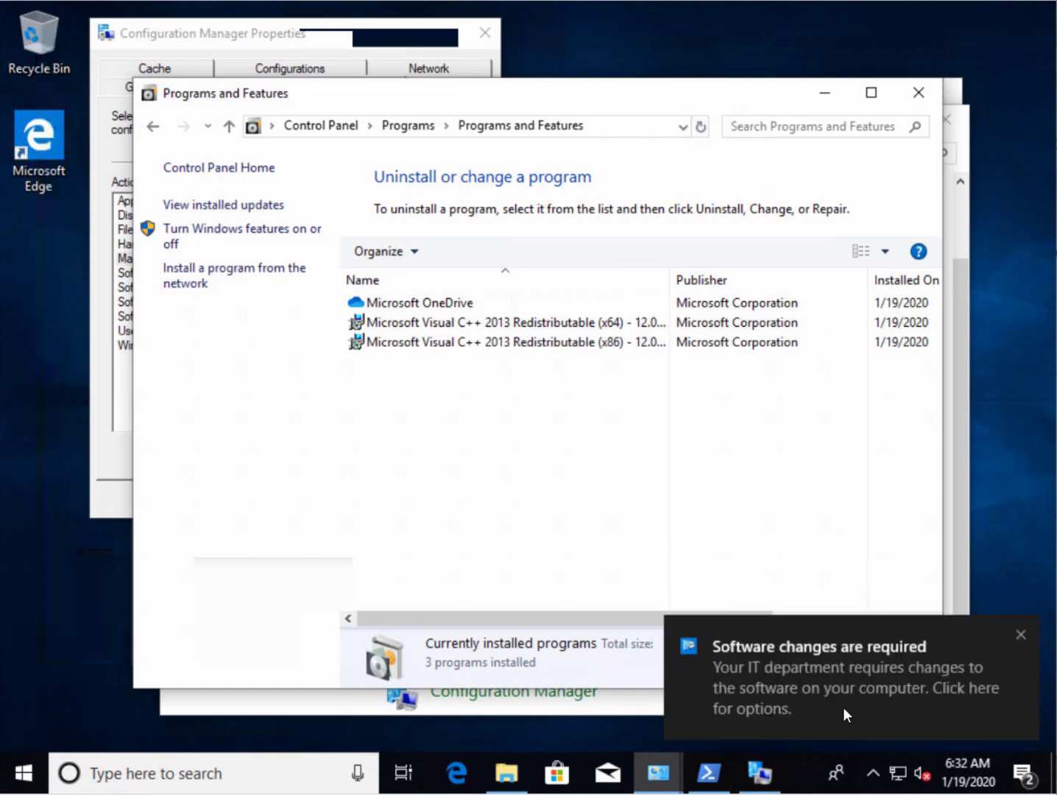
click(855, 683)
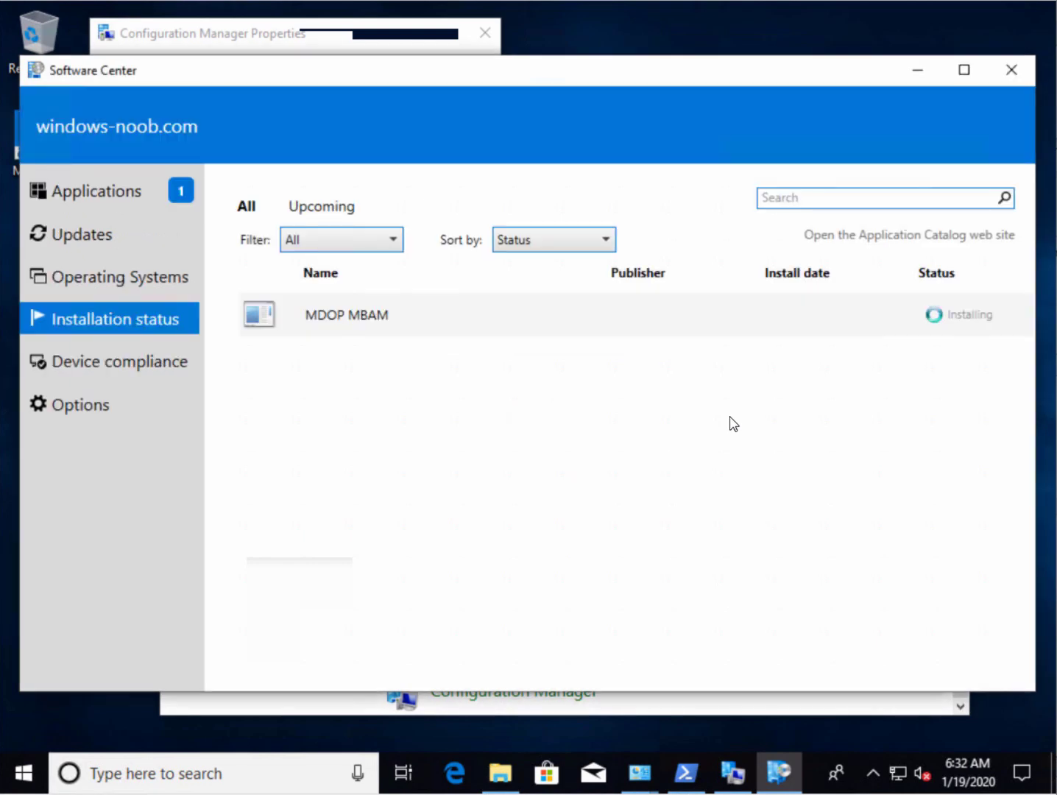
click(918, 70)
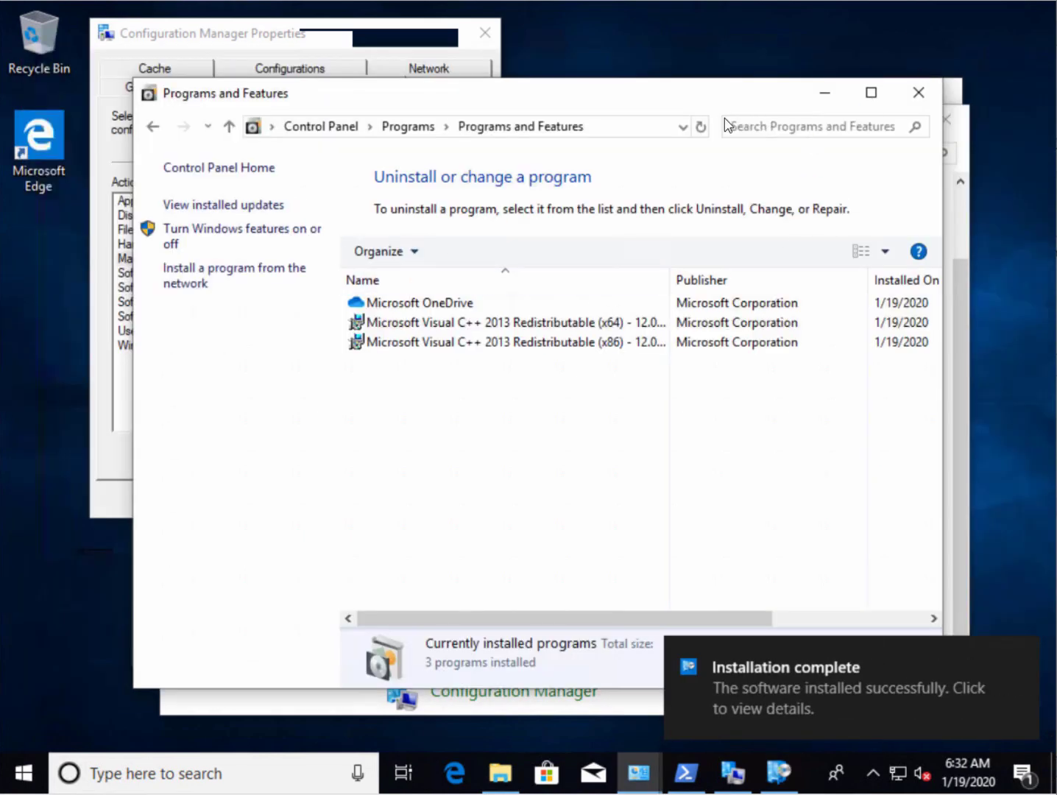
Refresh Programs and Features and confirm MDOP MBAM 2.5.1100.0 (9.25 MB) is installed
click(702, 128)
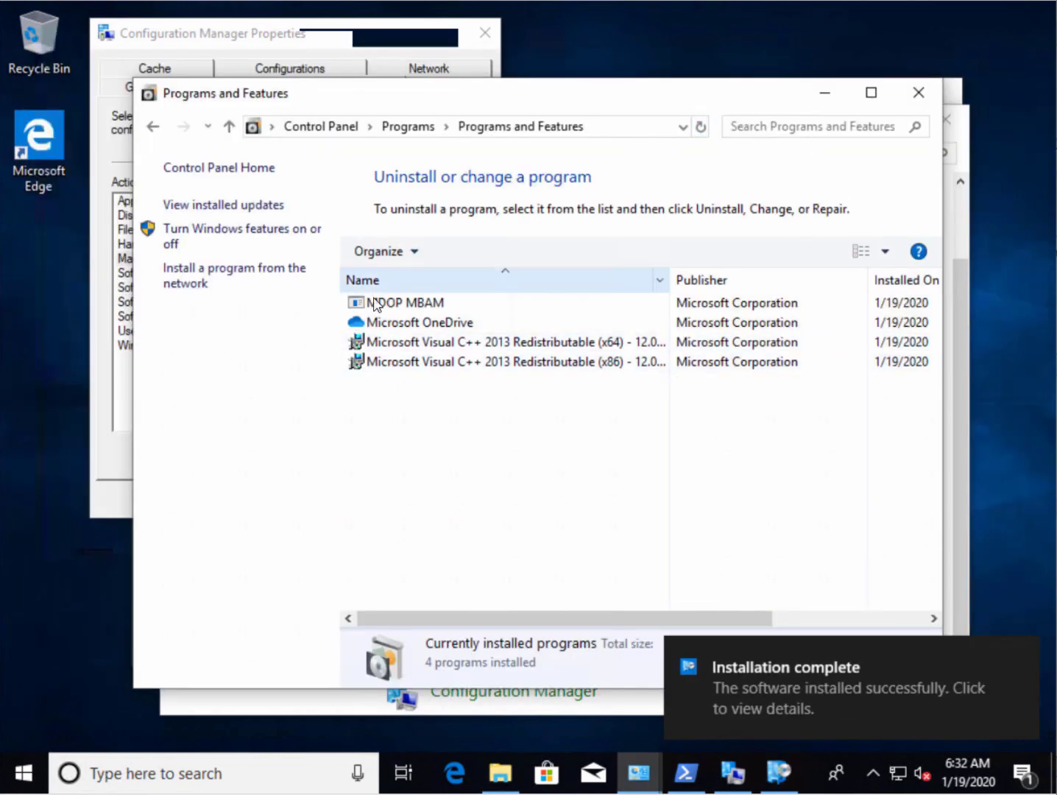
click(466, 301)
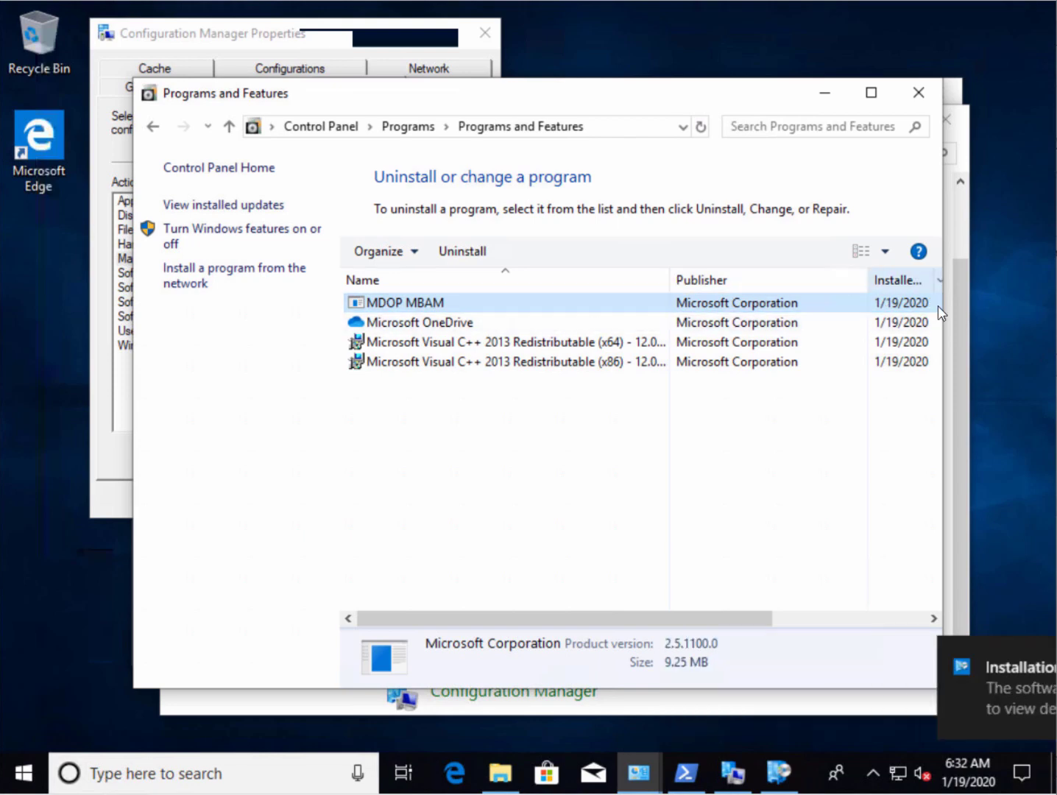
click(886, 625)
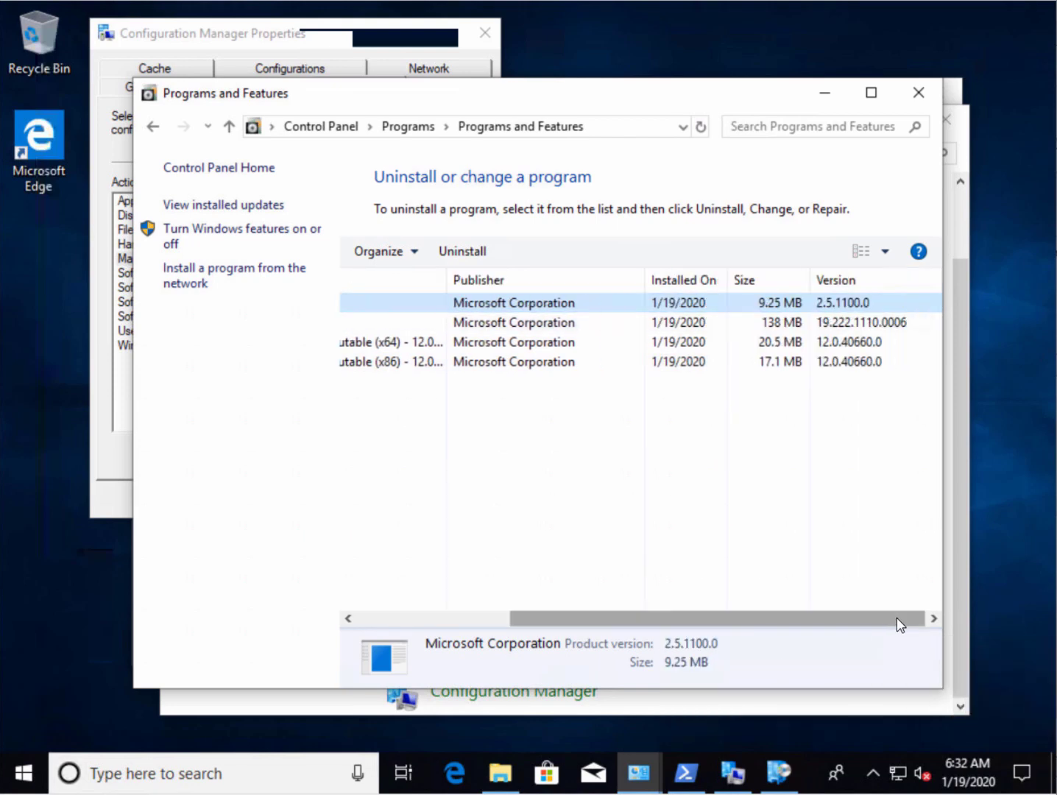
drag(779, 626, 597, 627)
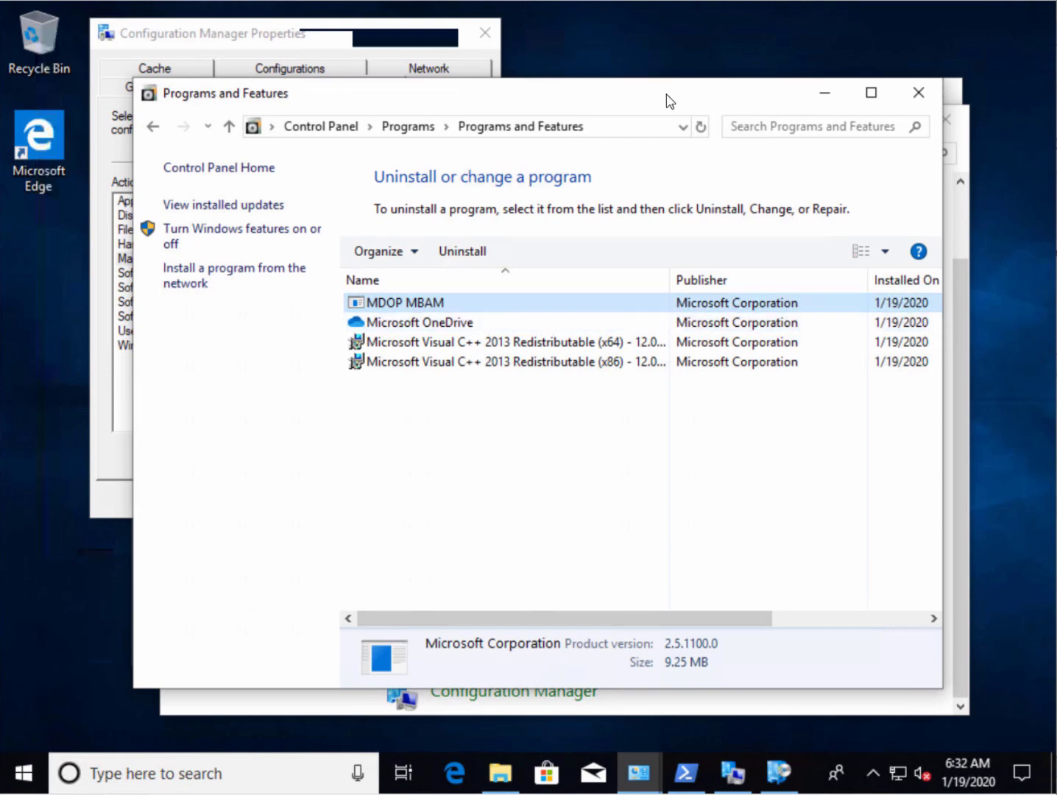
drag(665, 97, 775, 17)
click(185, 36)
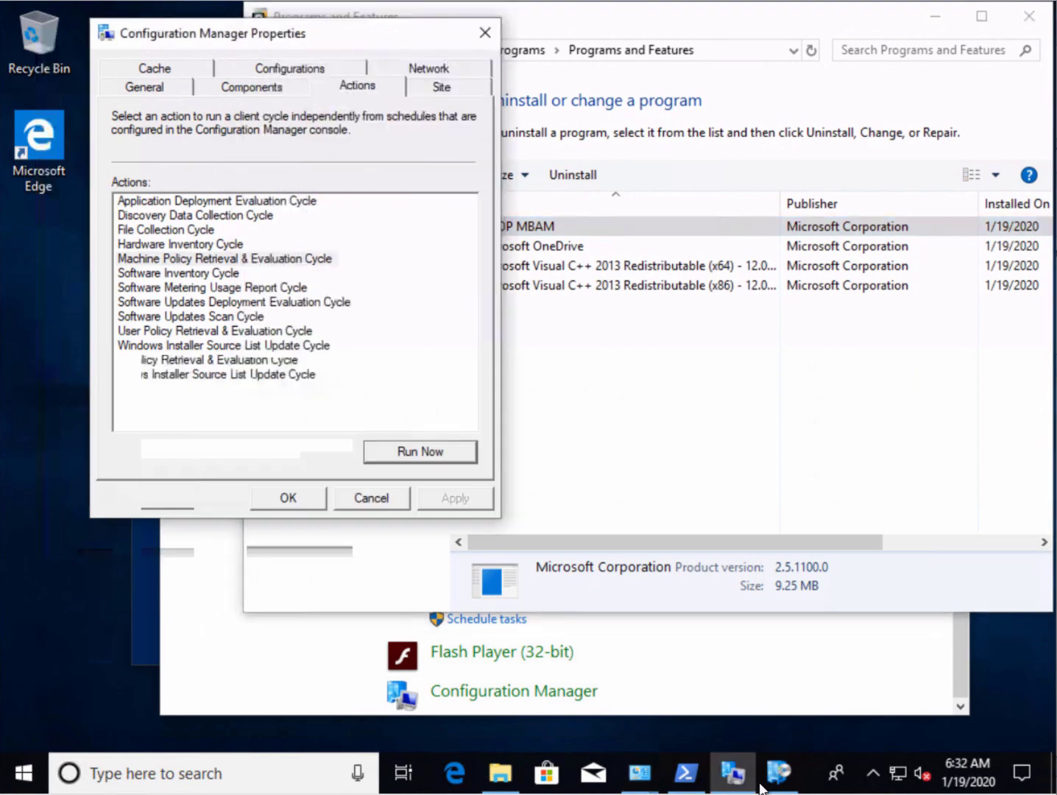
Open a file browser on C:, then begin typing 'net stop' in the administrator PowerShell
click(499, 772)
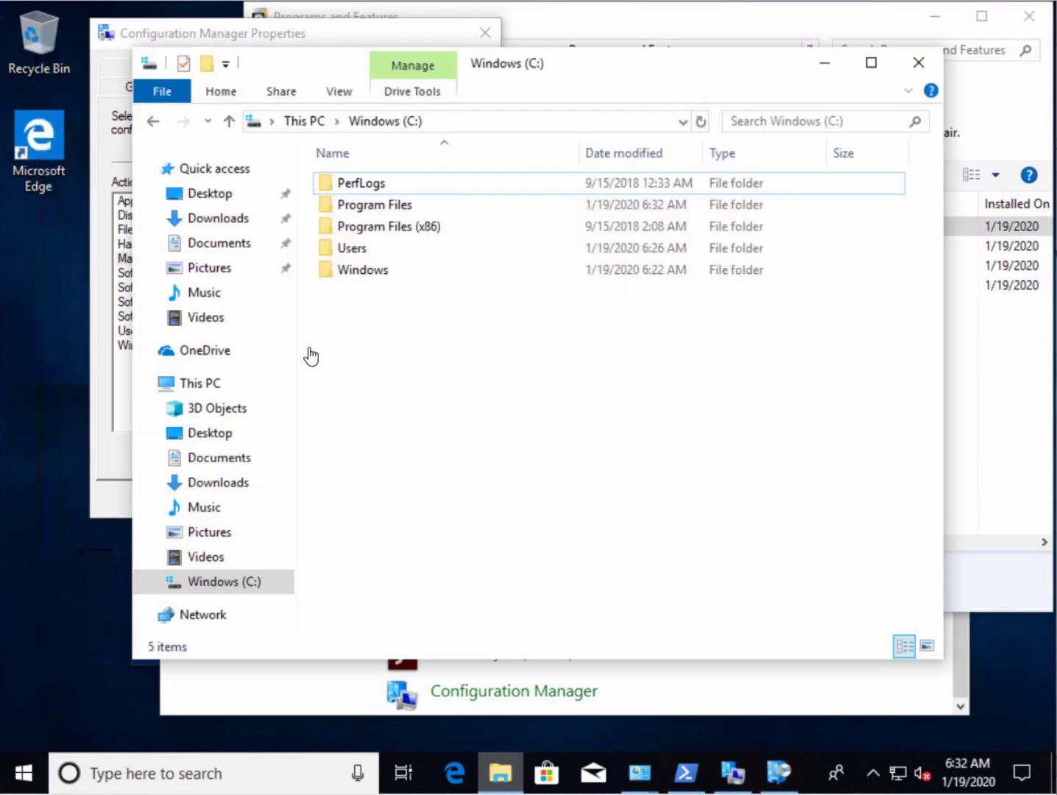
drag(561, 65, 447, 34)
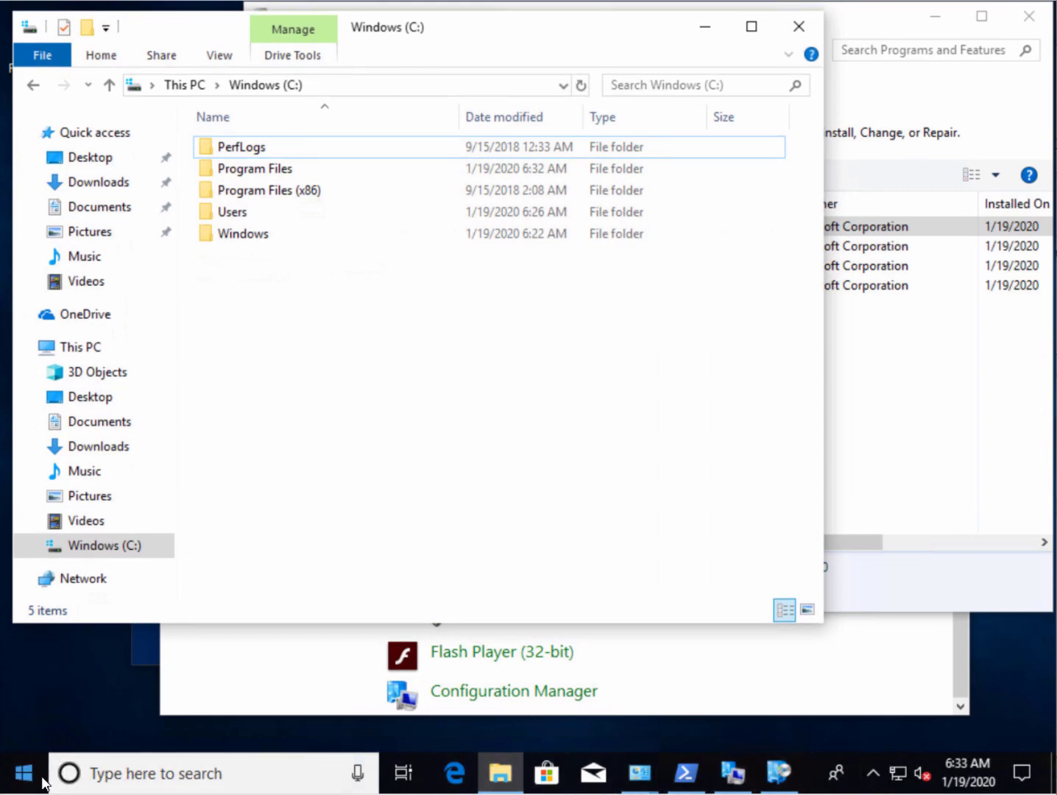
click(688, 774)
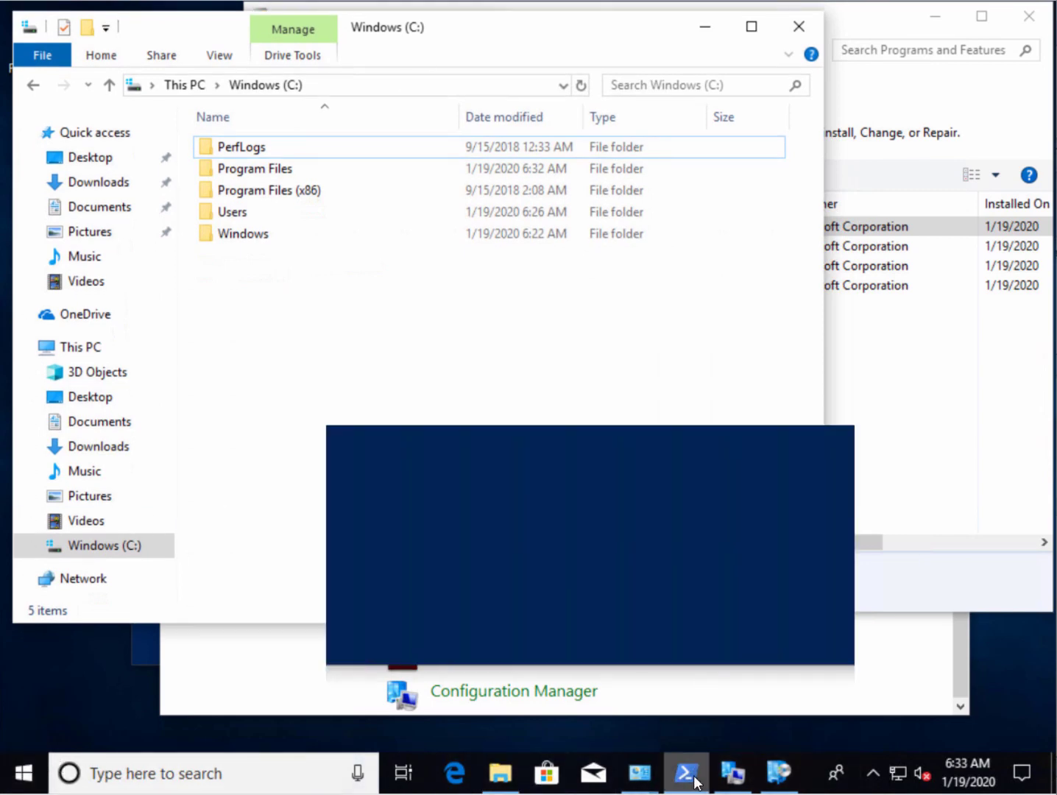
drag(351, 97, 233, 172)
click(326, 407)
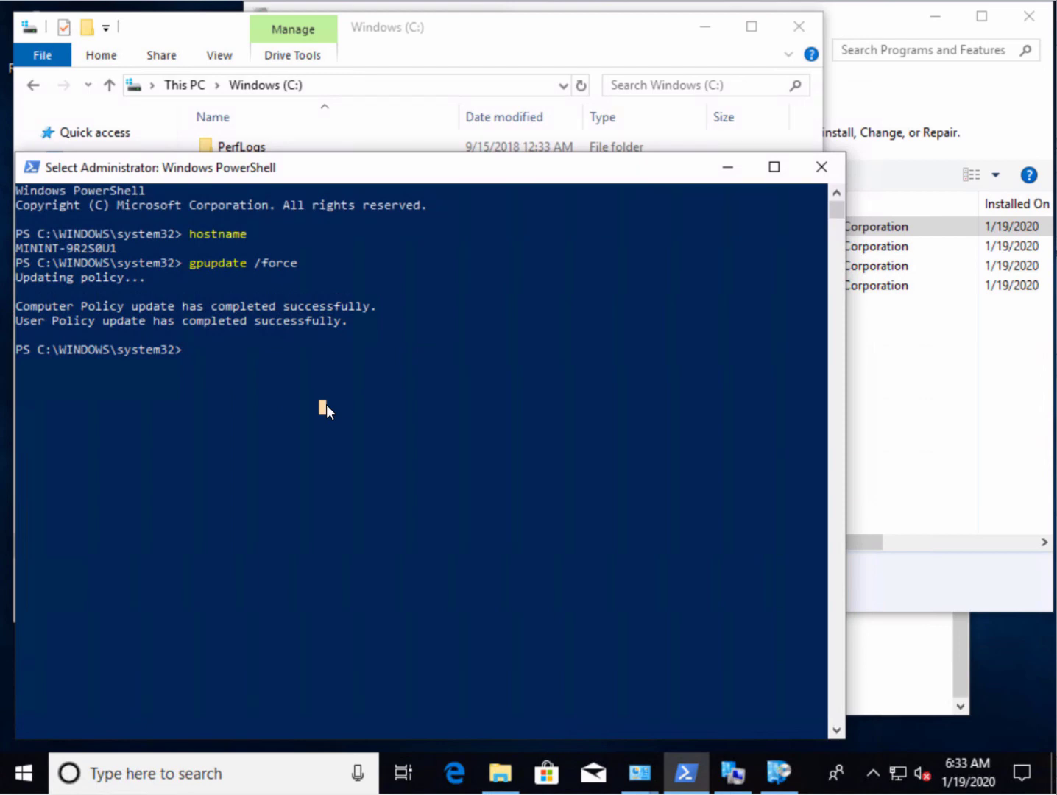
text(net stop mbamagent & net start mbama)
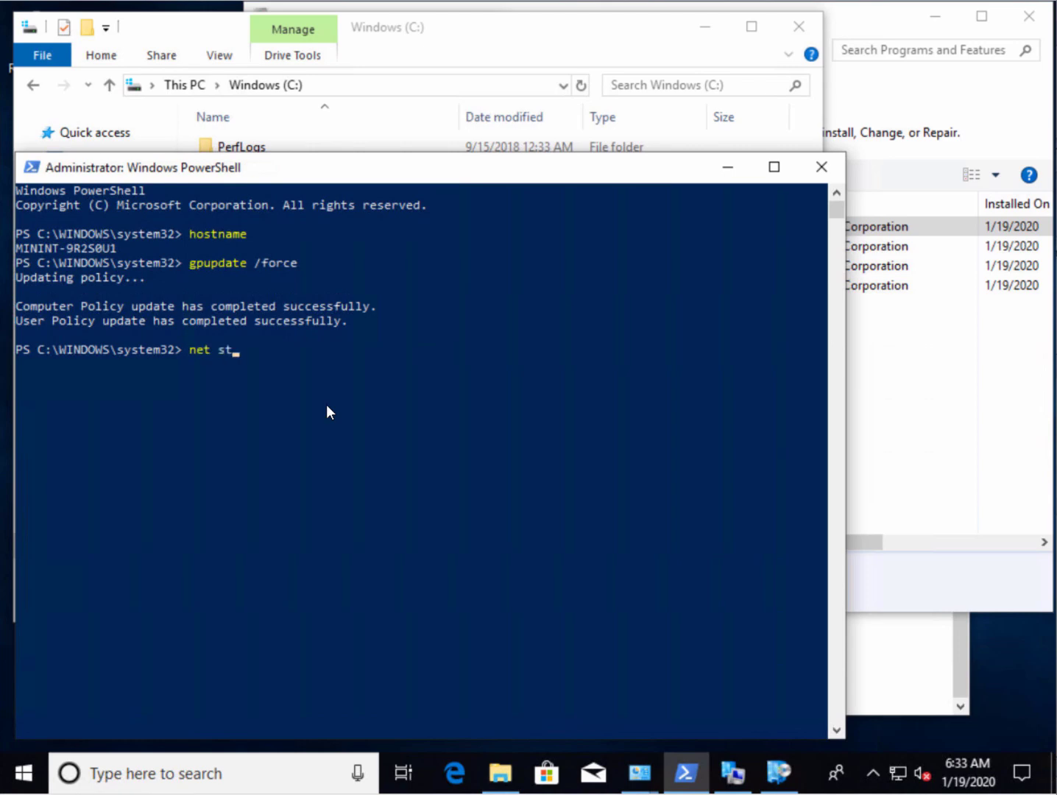
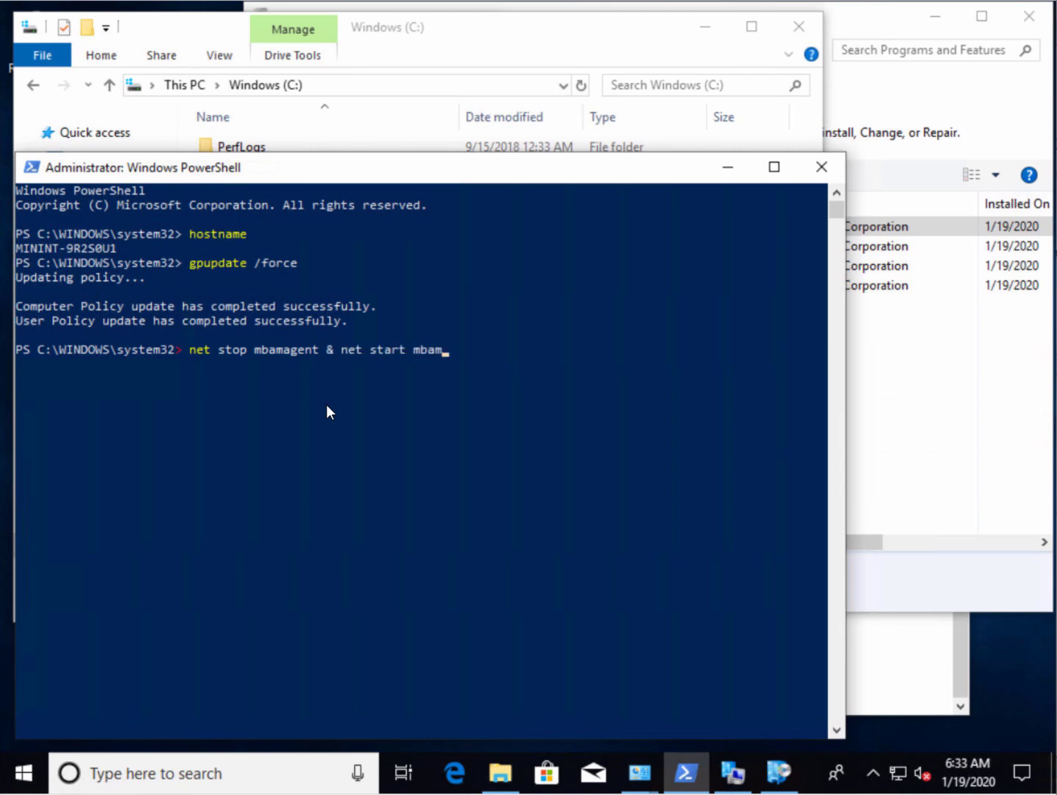
Try 'net stop mbamagent & net start mbamagent' in PowerShell, then start a cmd shell after the ampersand error
text(gent)
key(Return)
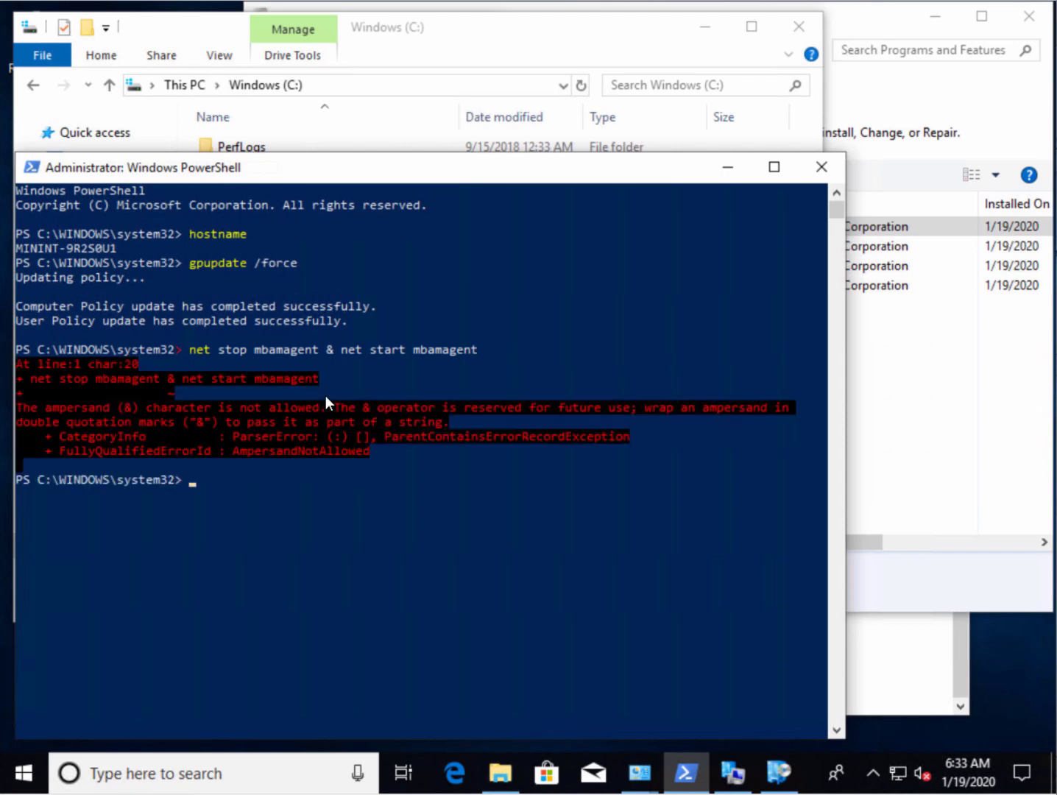
text(cmd)
key(Return)
Rerun the copied restart command in cmd so mbamagent stops and starts, then check Programs and Features
drag(182, 350, 489, 353)
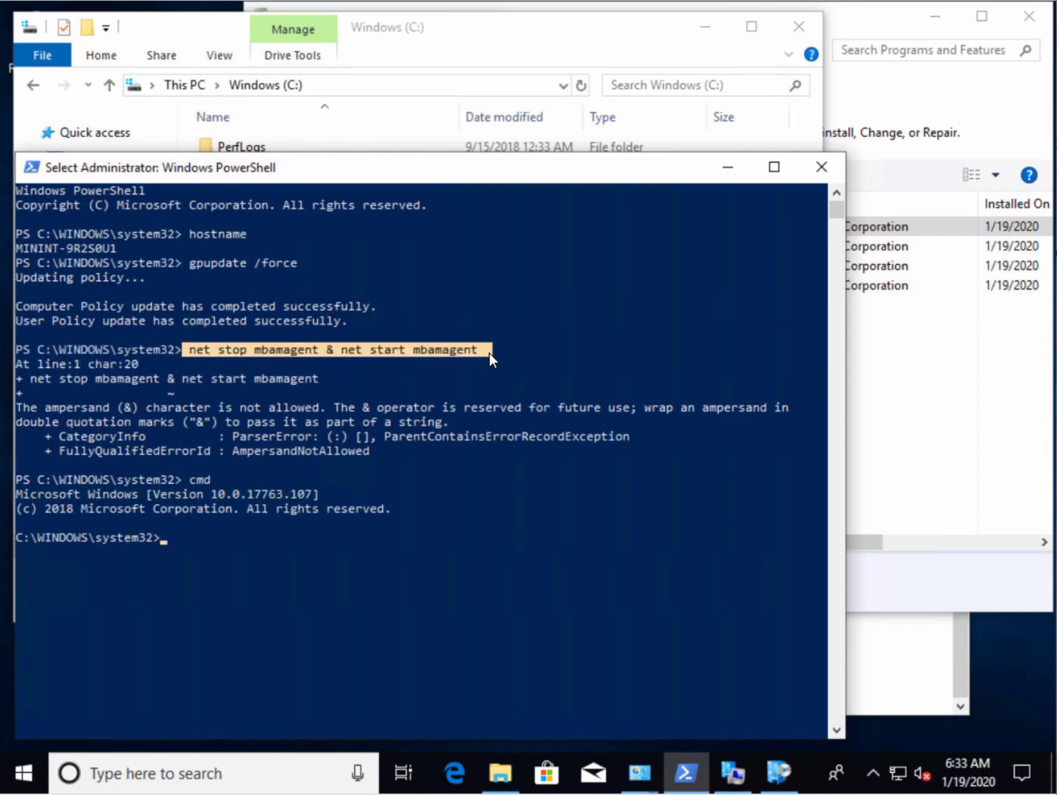
right_click(477, 350)
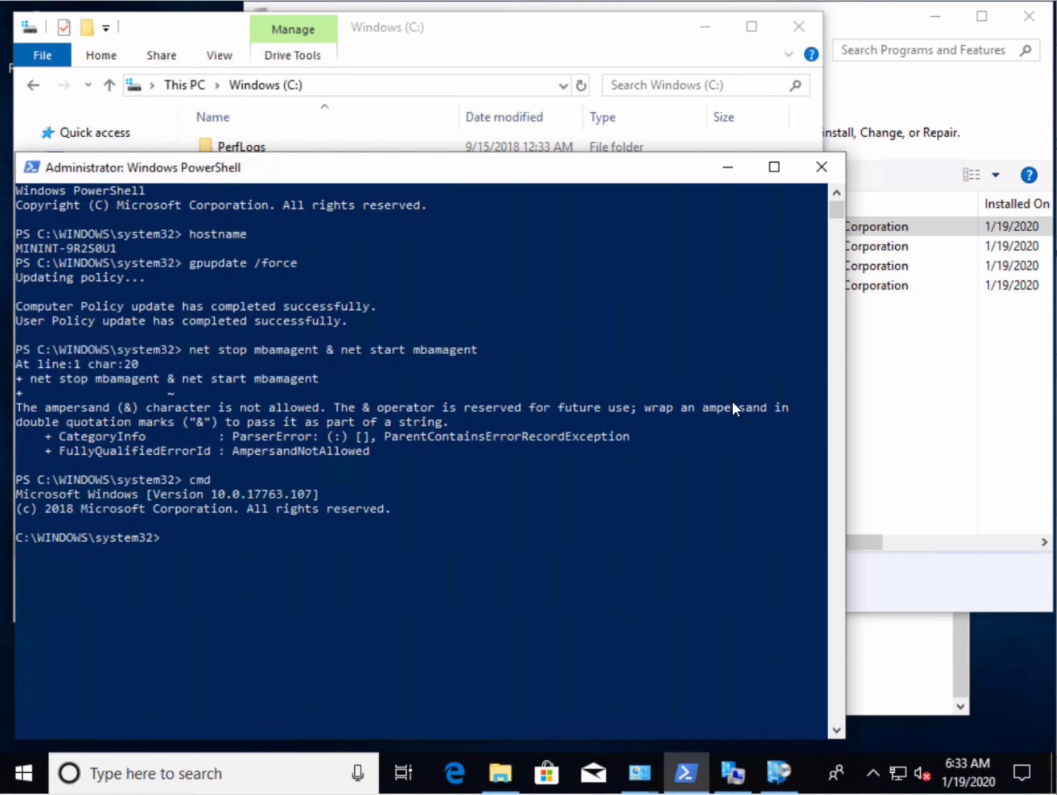
right_click(456, 571)
key(Return)
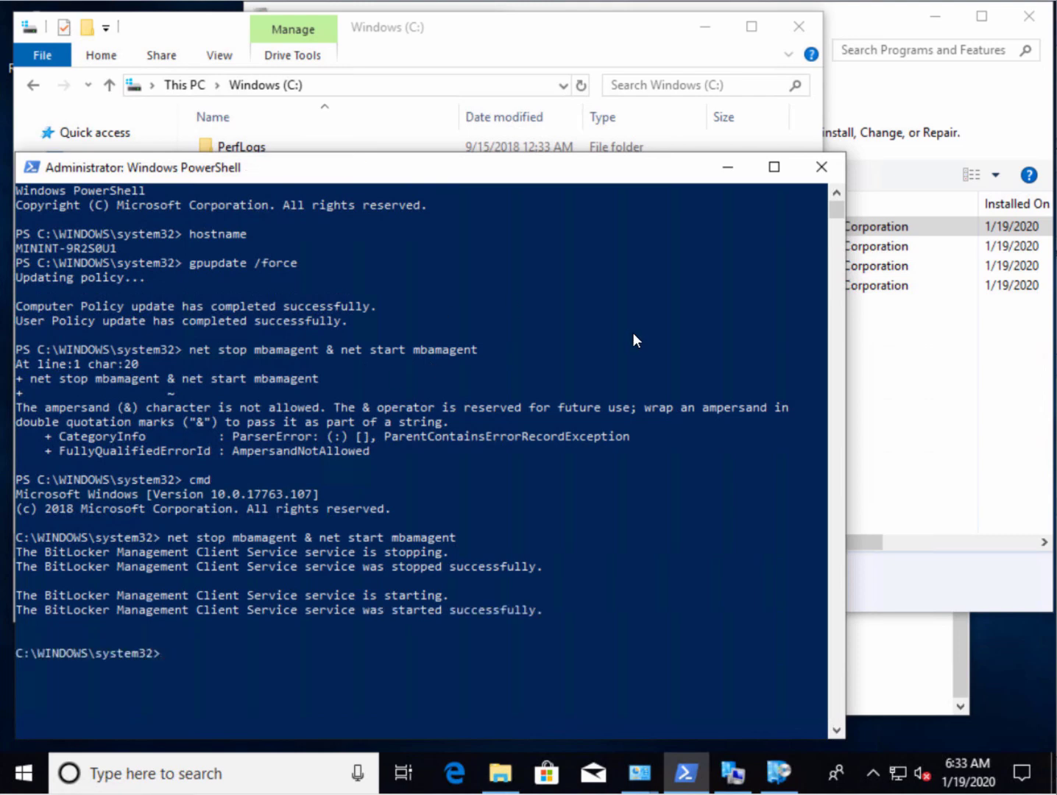
click(872, 22)
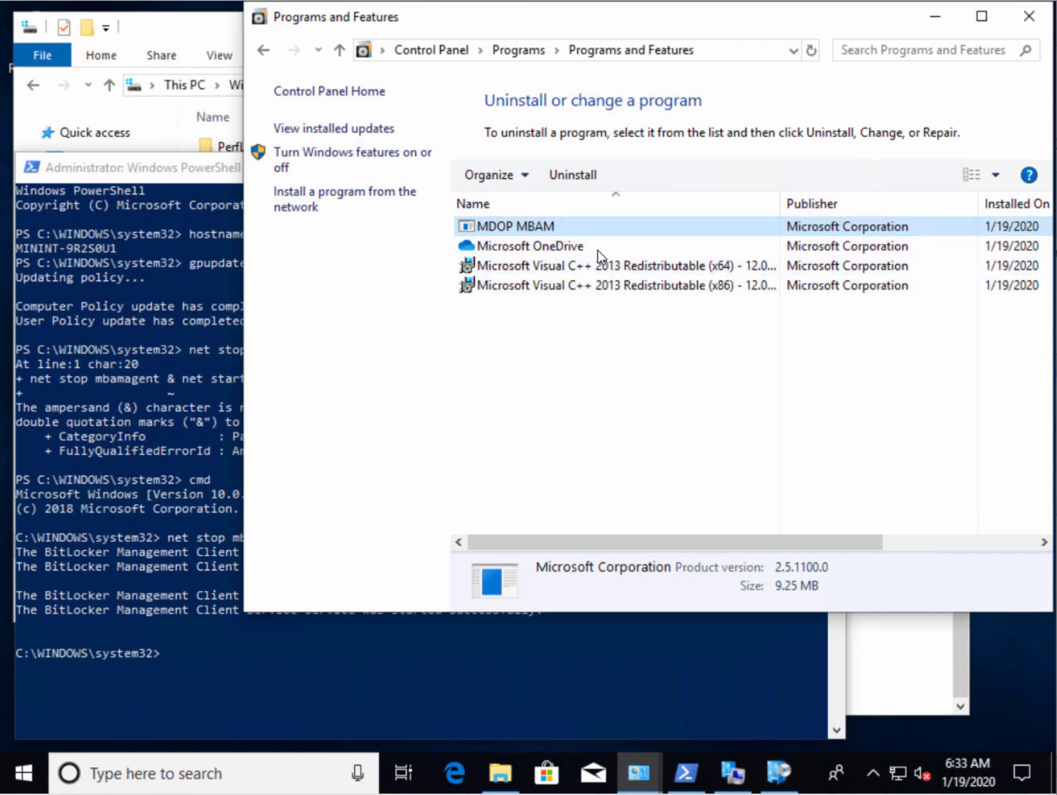
click(245, 648)
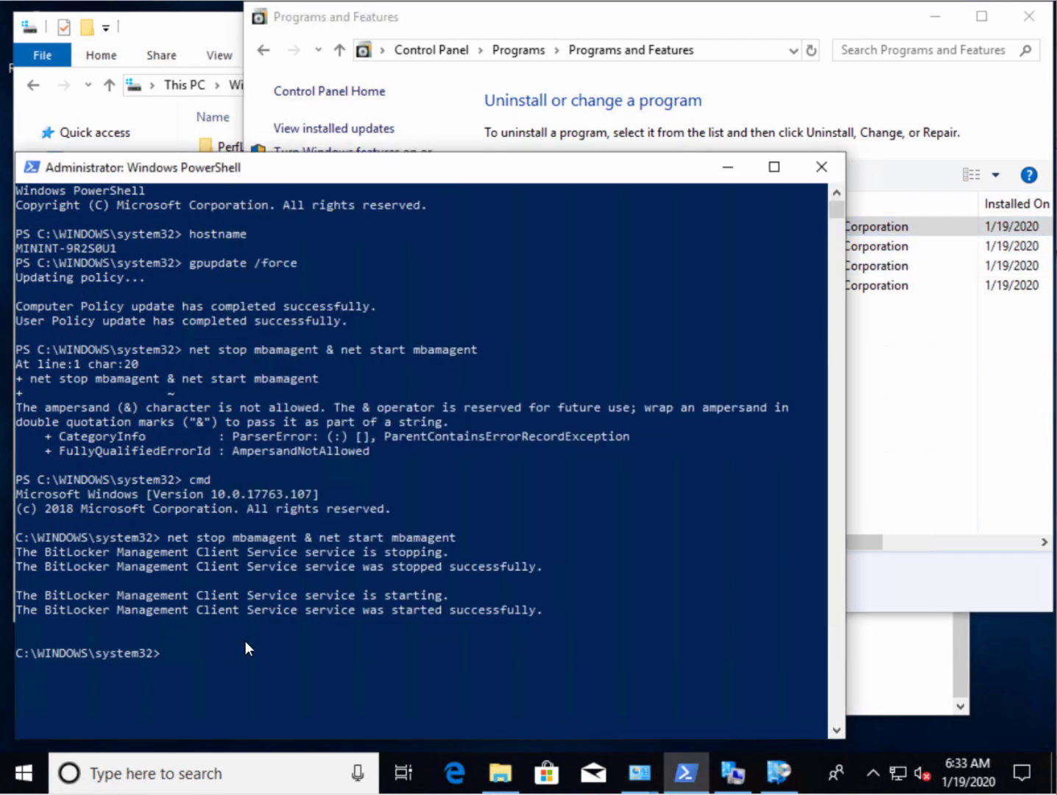
Launch regedit and navigate to HKLM\SOFTWARE\Policies\Microsoft\FVE\MDOPBitLockerManagement
text(regedit)
key(Return)
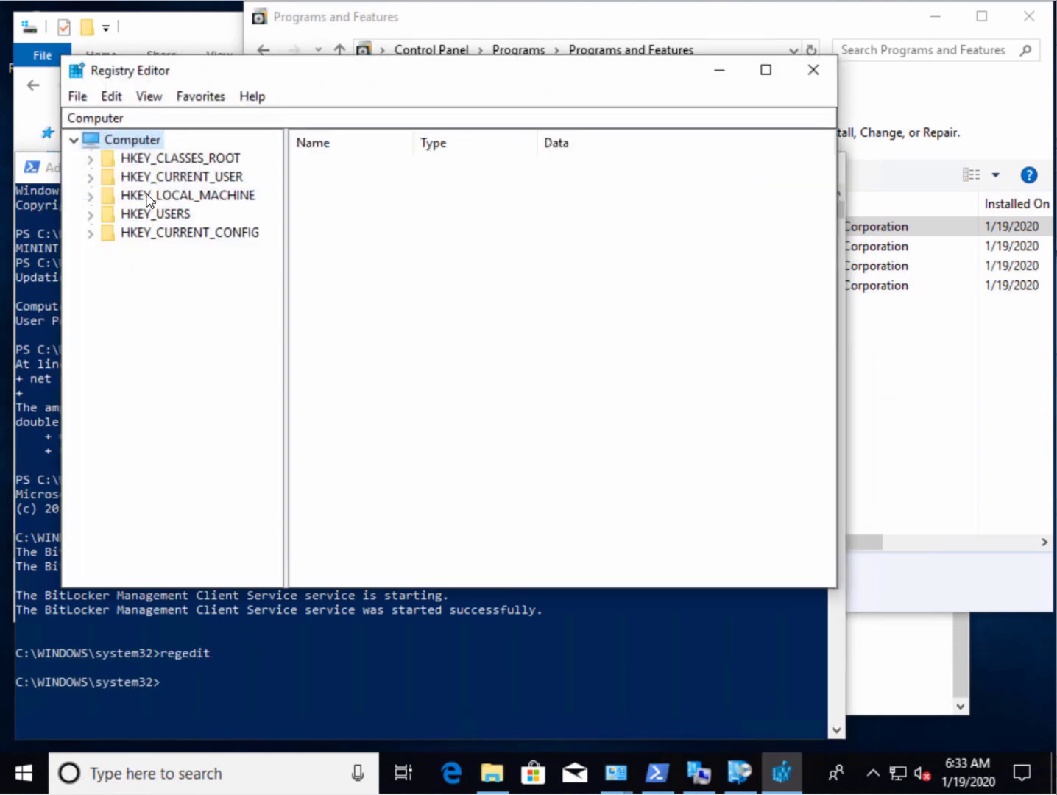
double_click(150, 196)
click(174, 291)
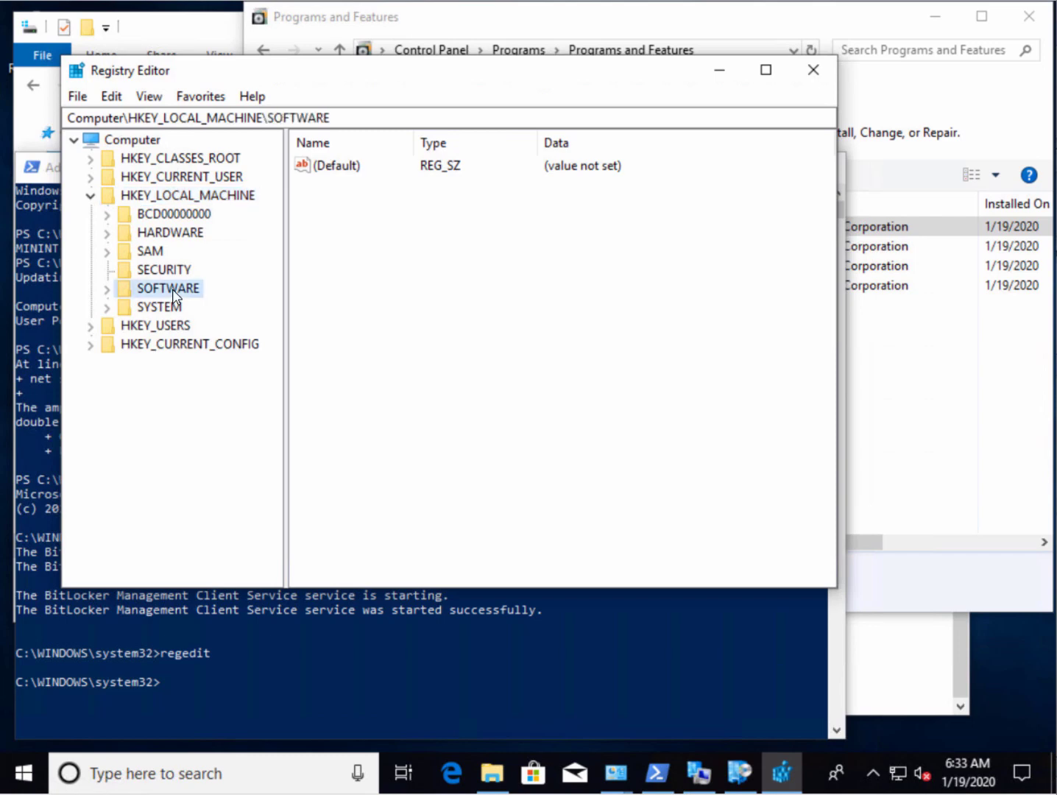
double_click(174, 294)
double_click(180, 492)
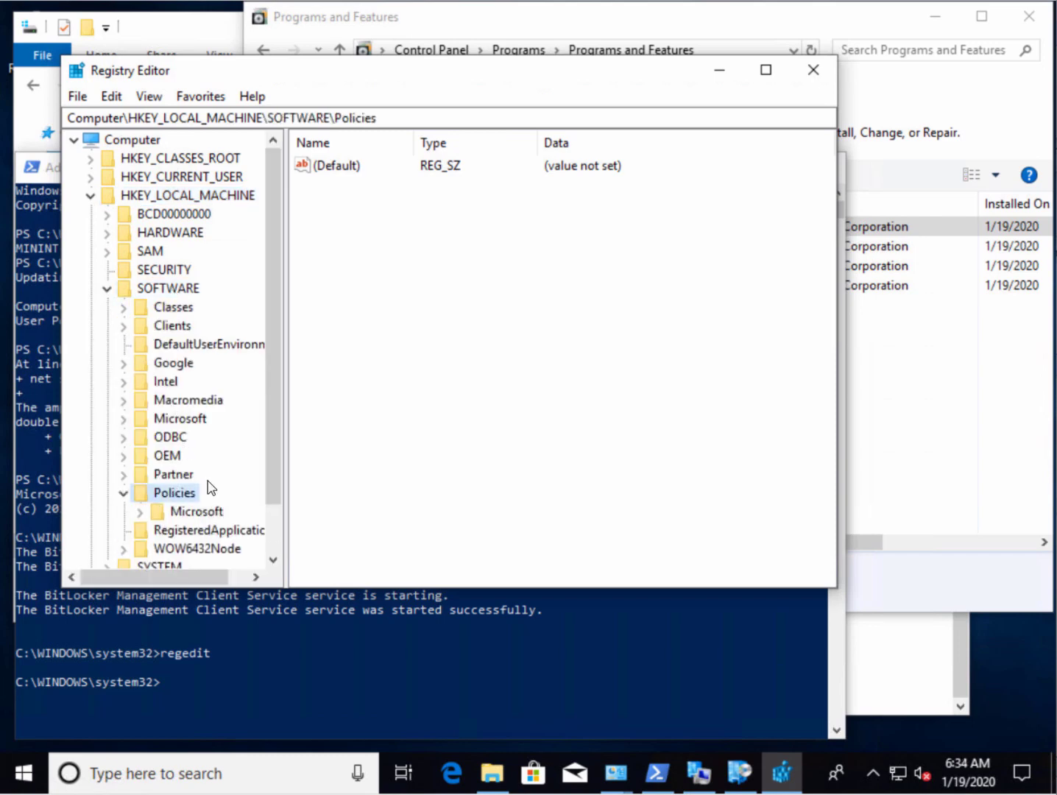
double_click(193, 514)
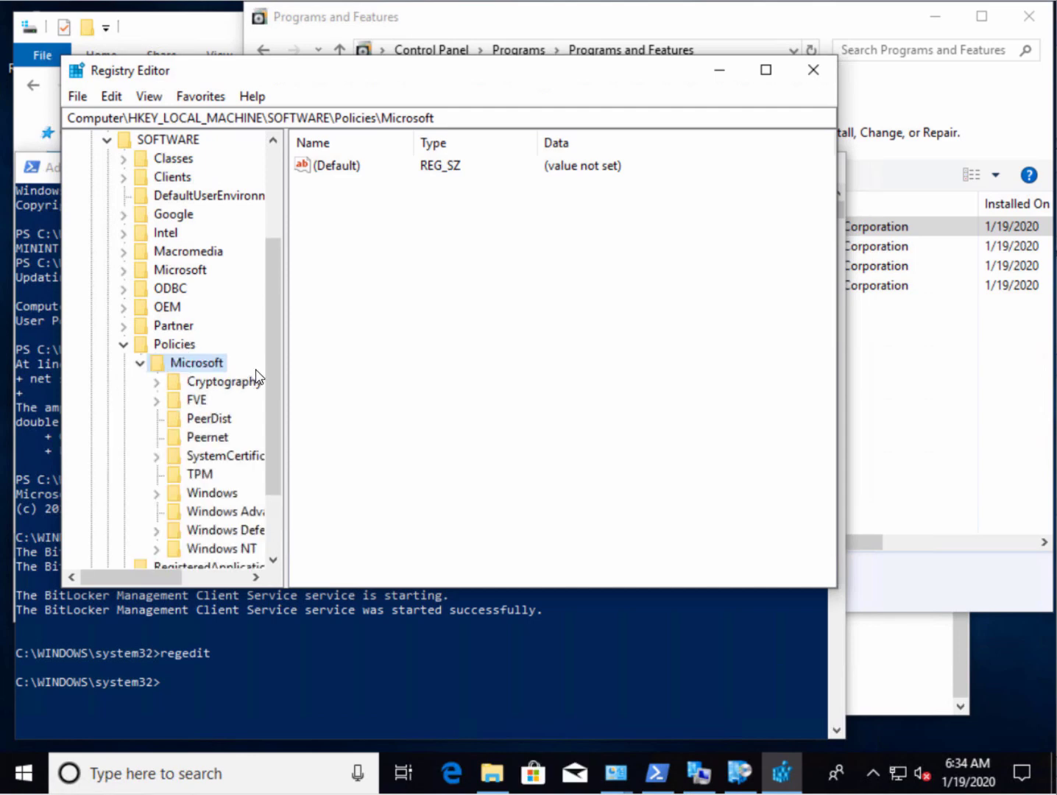
double_click(193, 400)
click(217, 418)
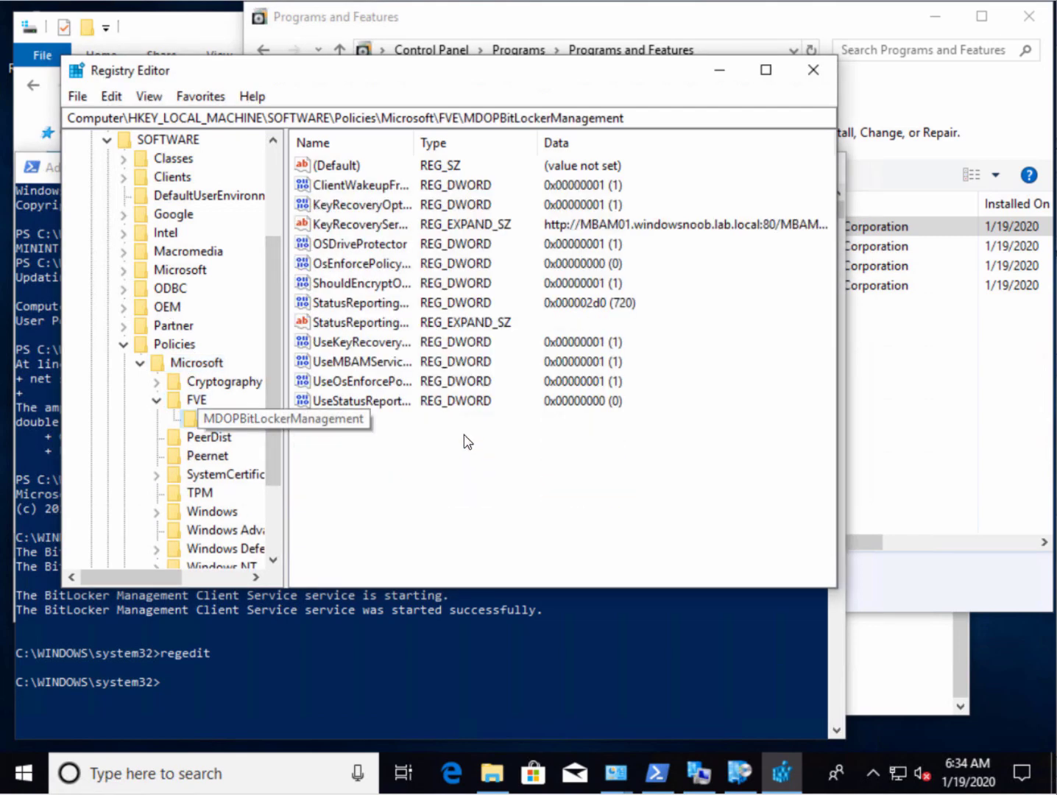
Maximize Registry Editor and widen the value name column and key tree
key(Tab)
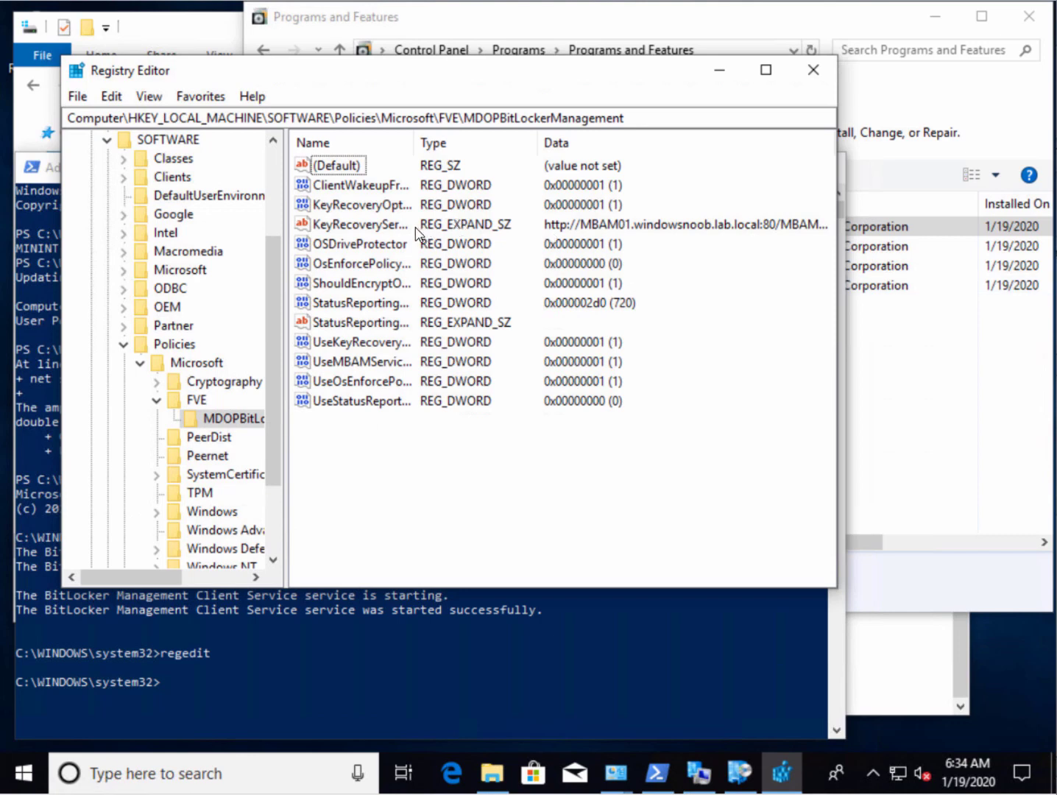
double_click(429, 68)
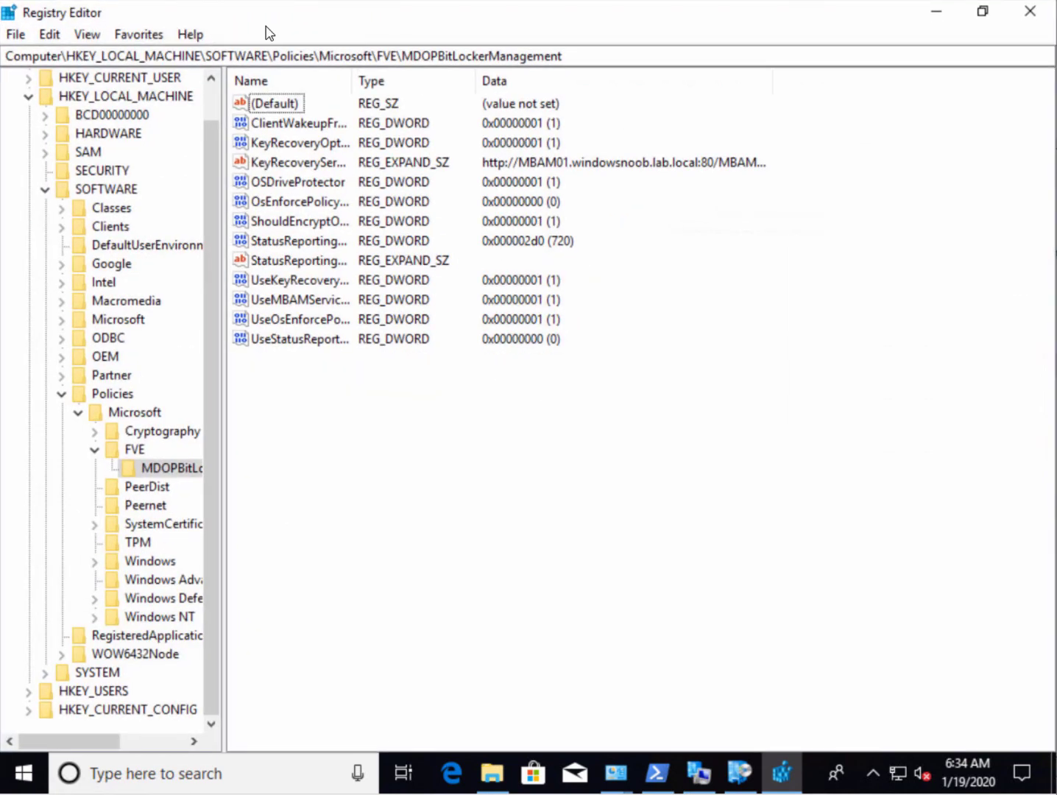
drag(351, 76, 462, 101)
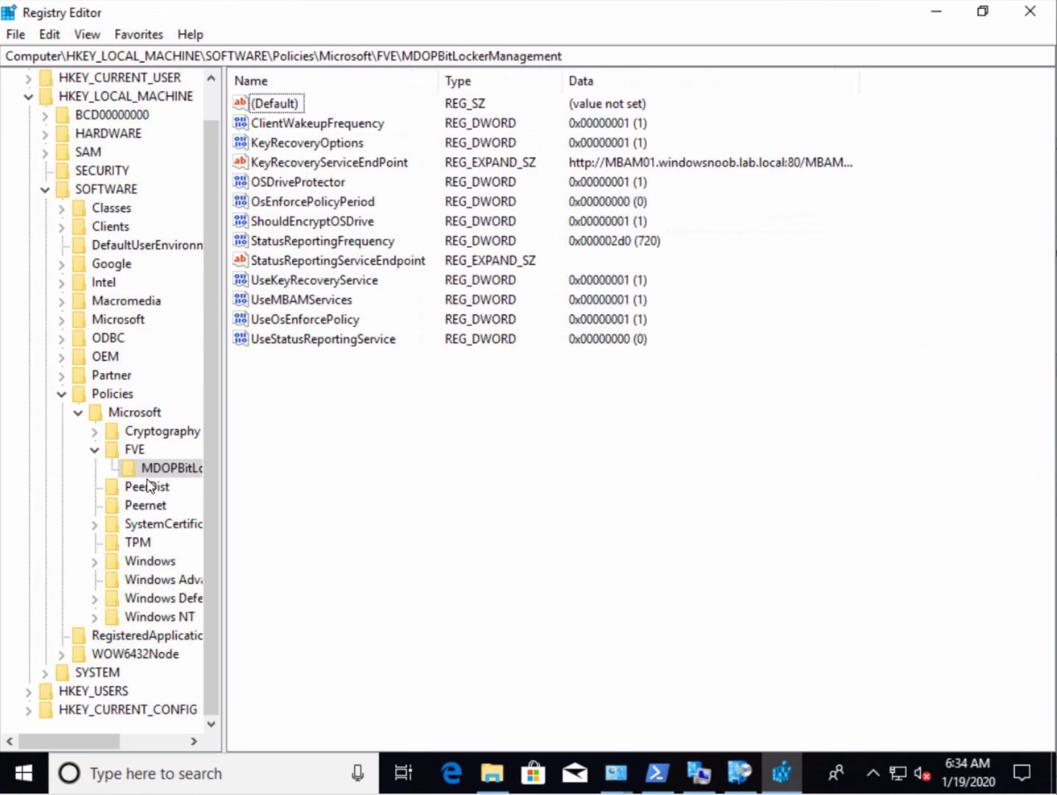
drag(222, 448, 332, 447)
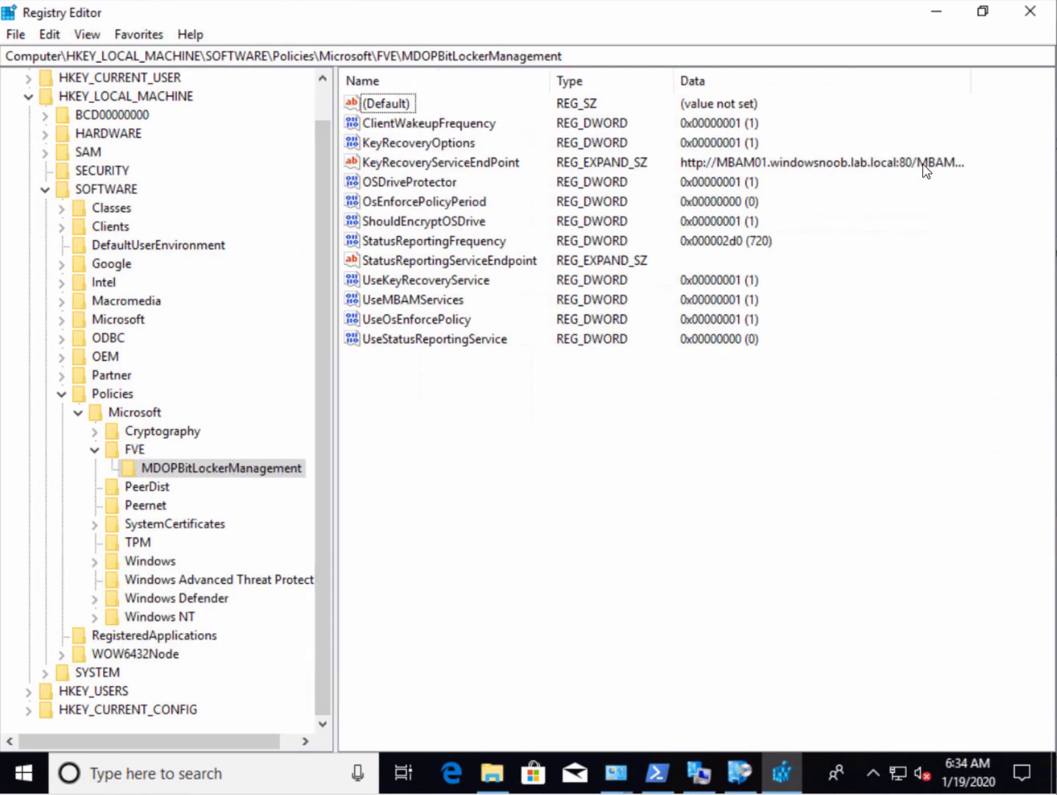
Open the KeyRecoveryServiceEndPoint string to read its MBAM01 recovery service URL
click(472, 165)
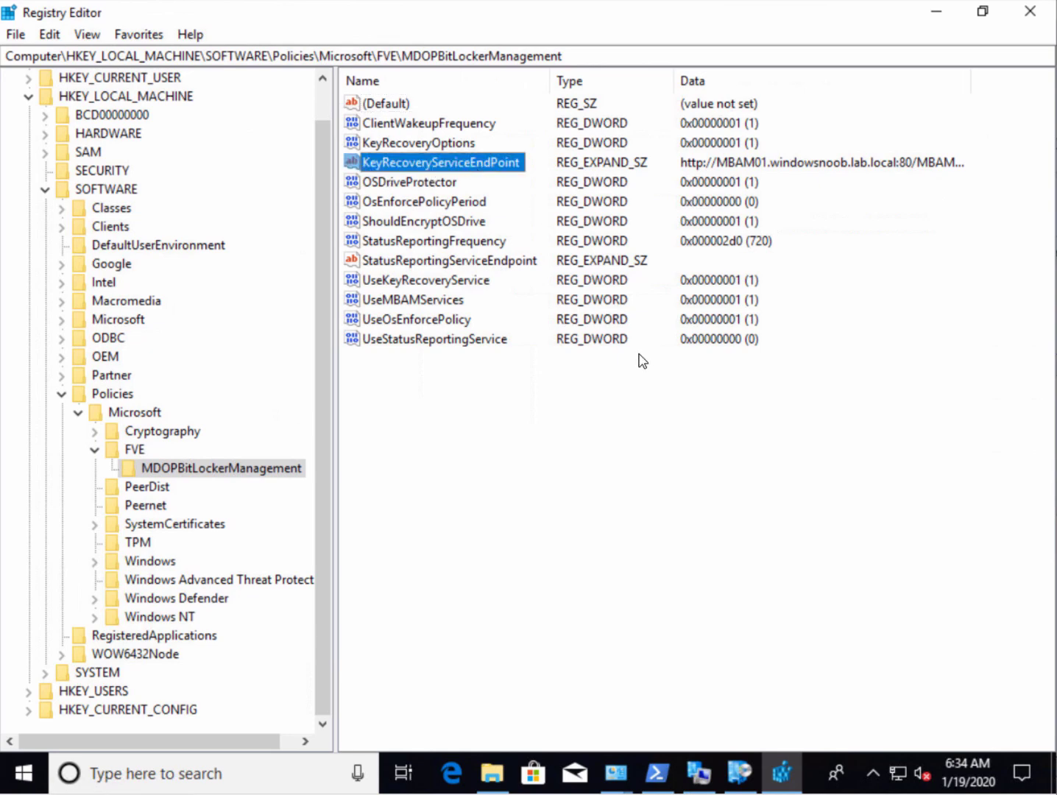
key(Return)
click(145, 207)
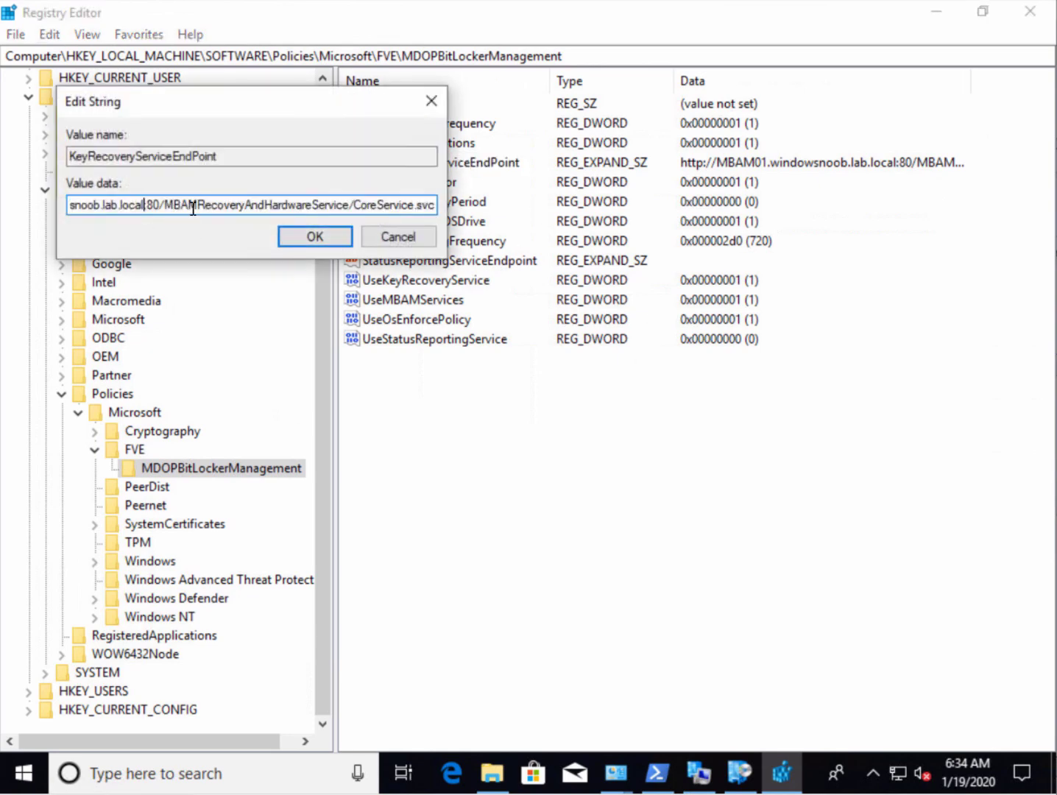
drag(193, 208, 2, 207)
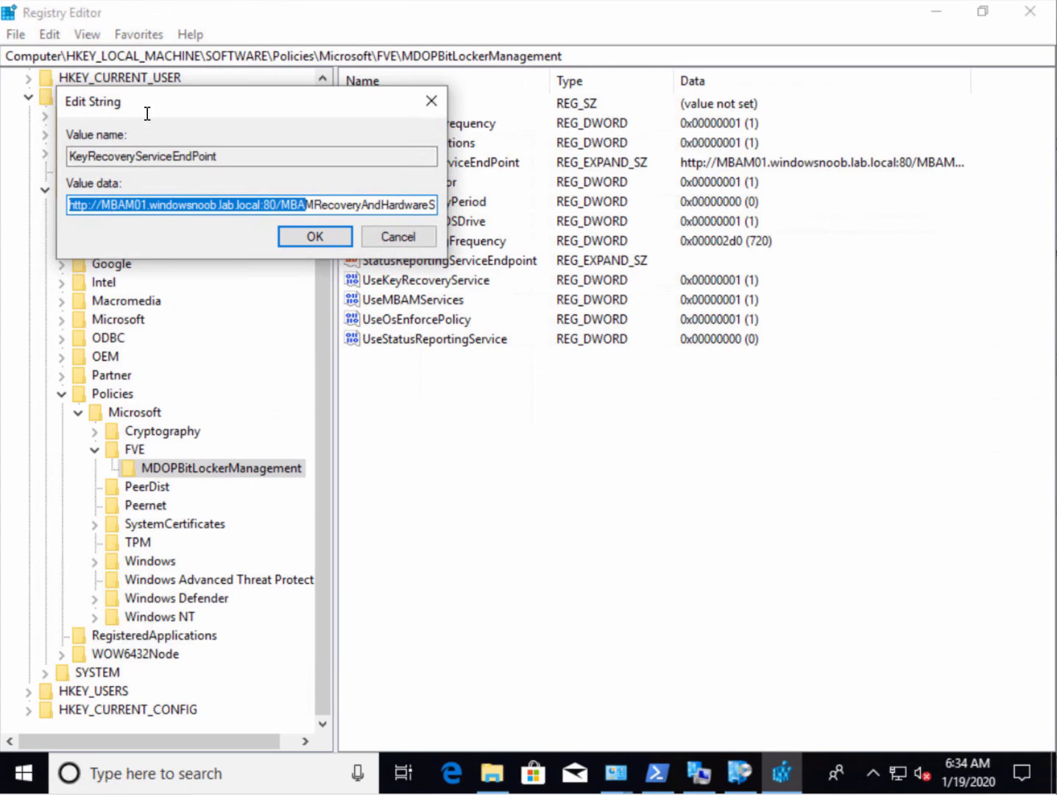
drag(168, 109, 613, 412)
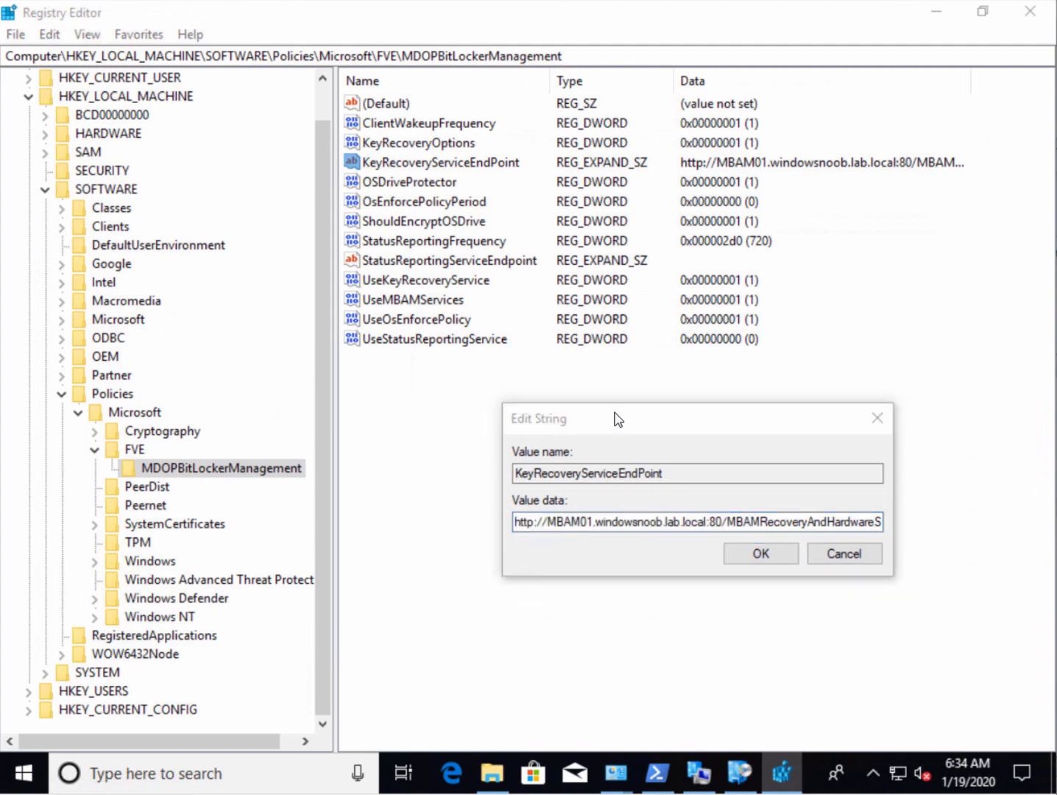
click(616, 419)
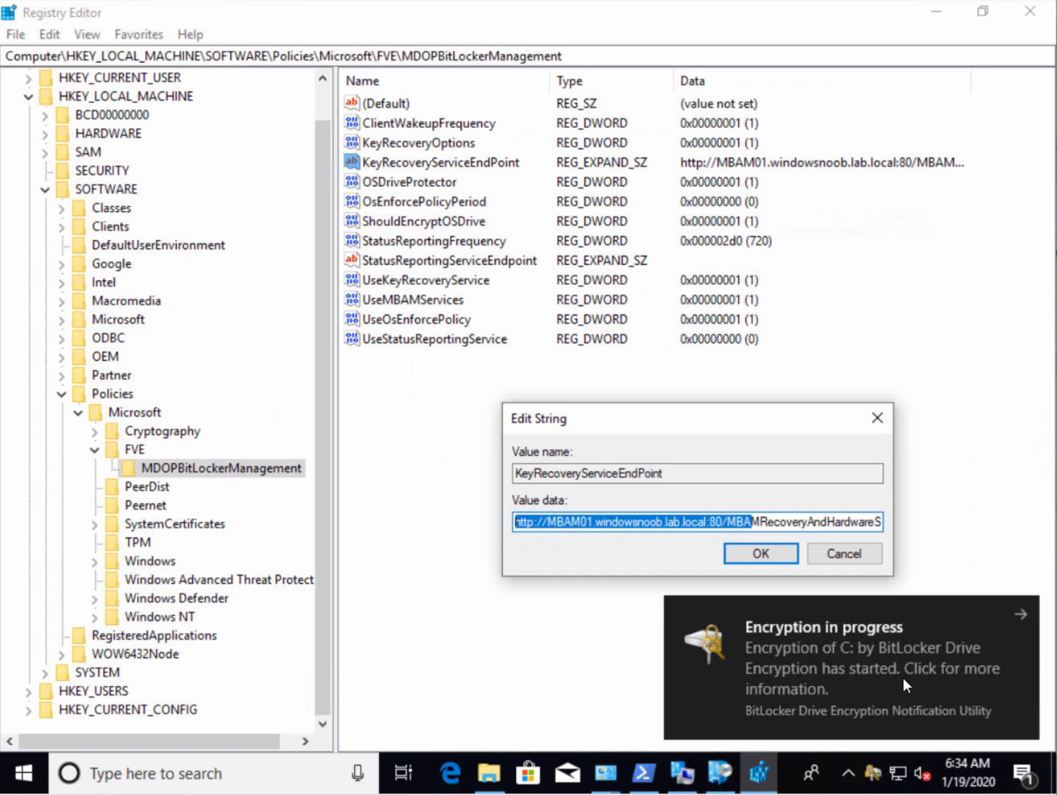
Launch Event Viewer from the Start context menu and select Applications and Services Logs
right_click(33, 782)
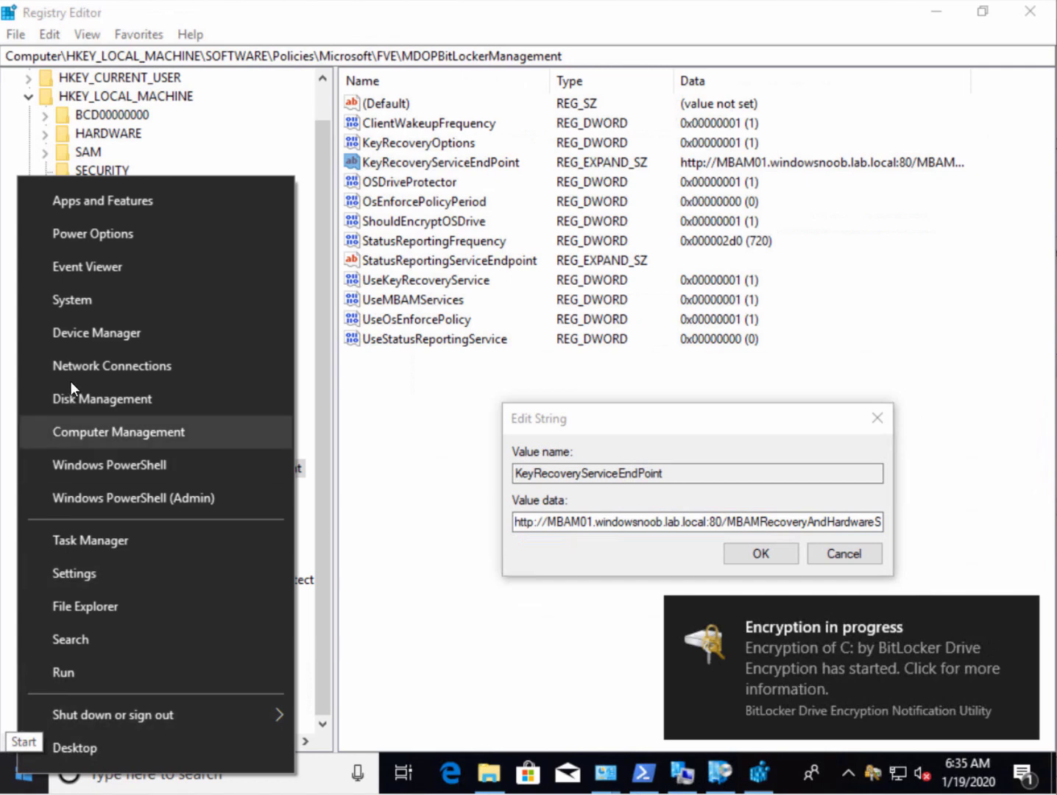
click(109, 269)
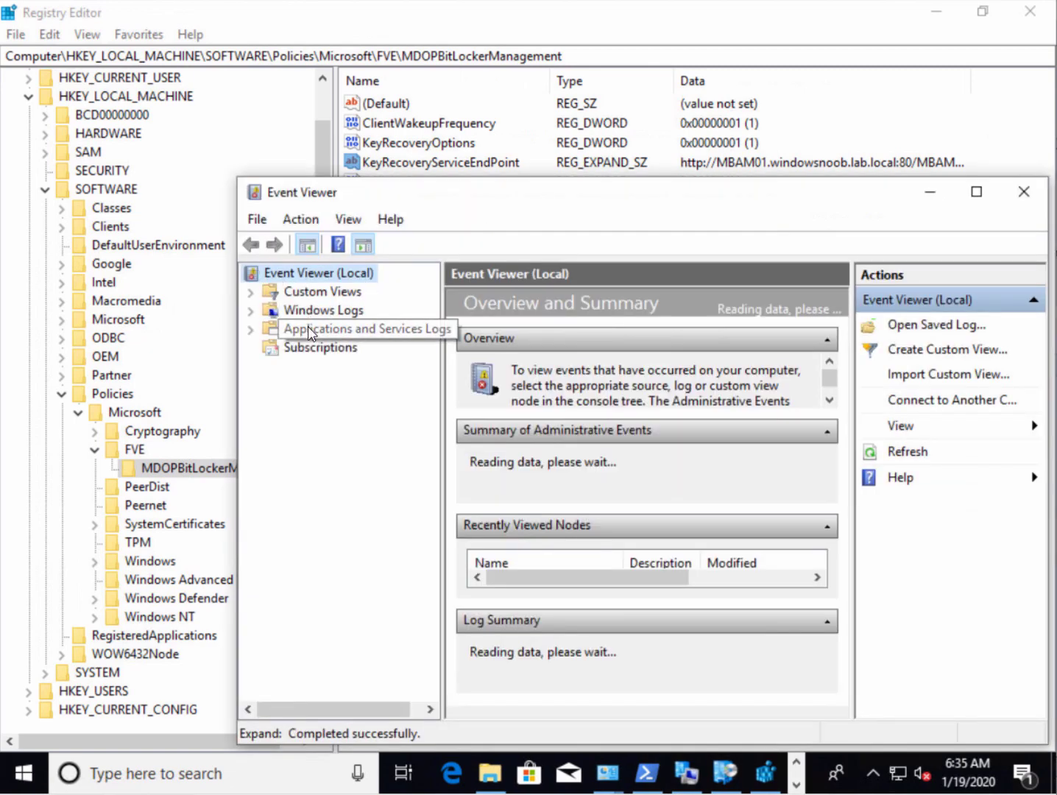
click(310, 332)
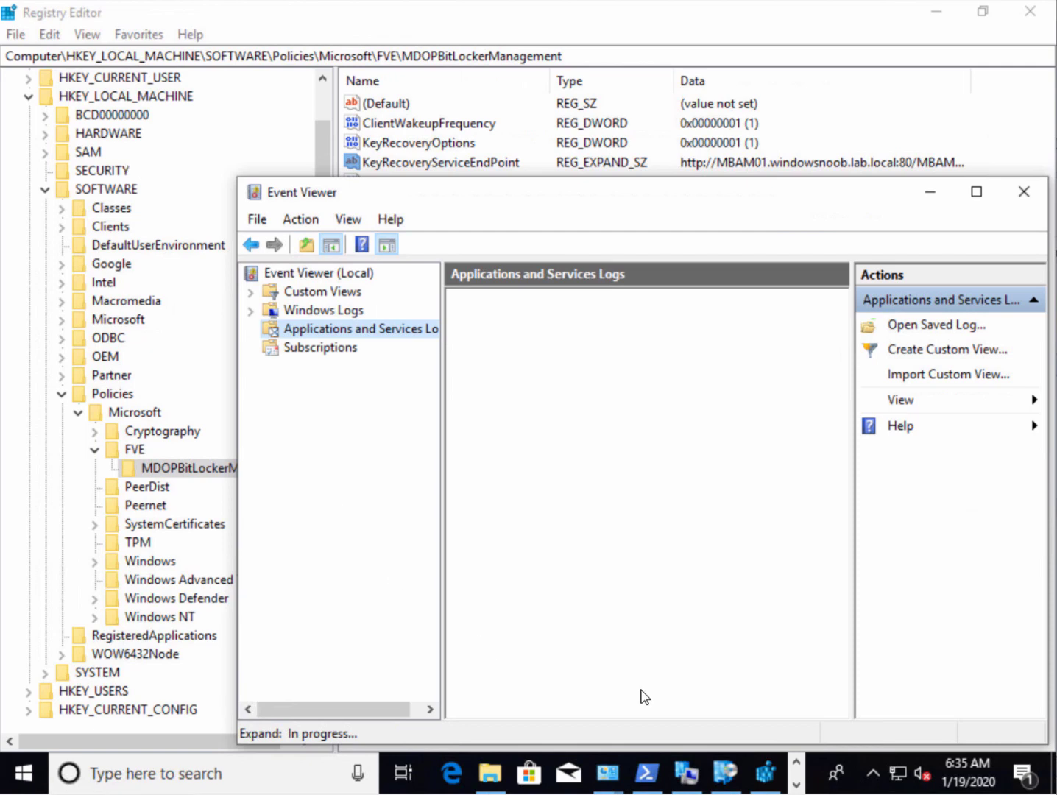
click(651, 782)
Run manage-bde -status, showing drive C: encrypting at 6.3% with XTS-AES 256
click(524, 552)
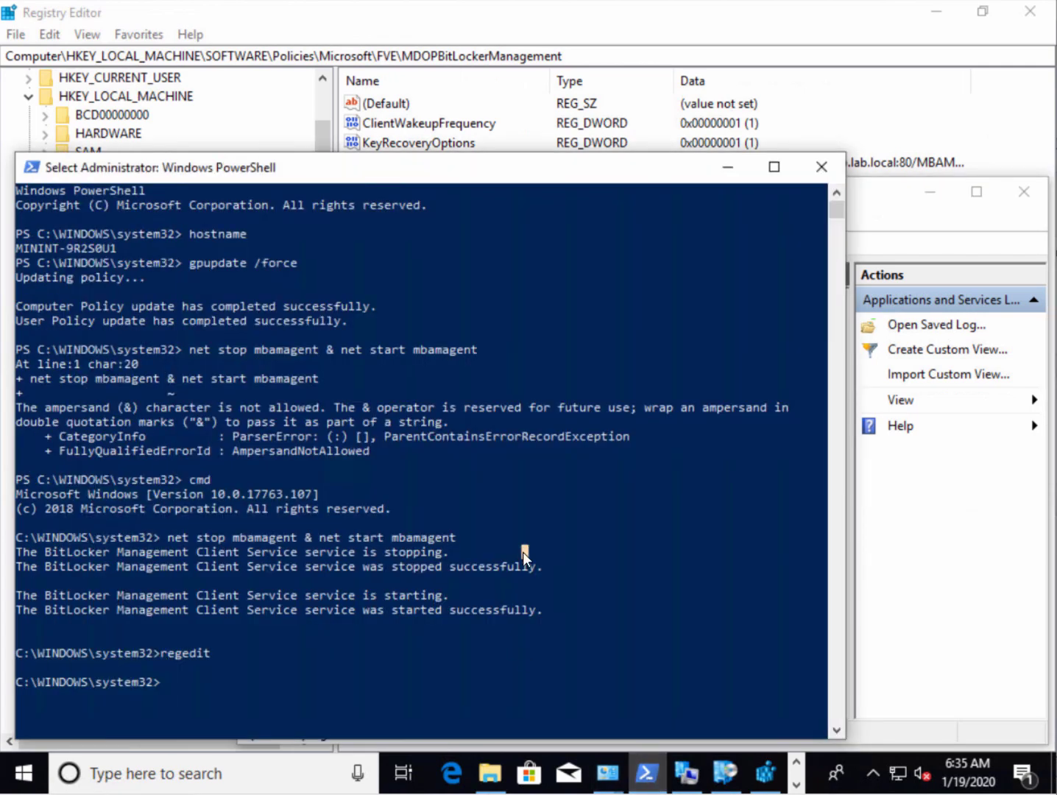
text(manage-nde)
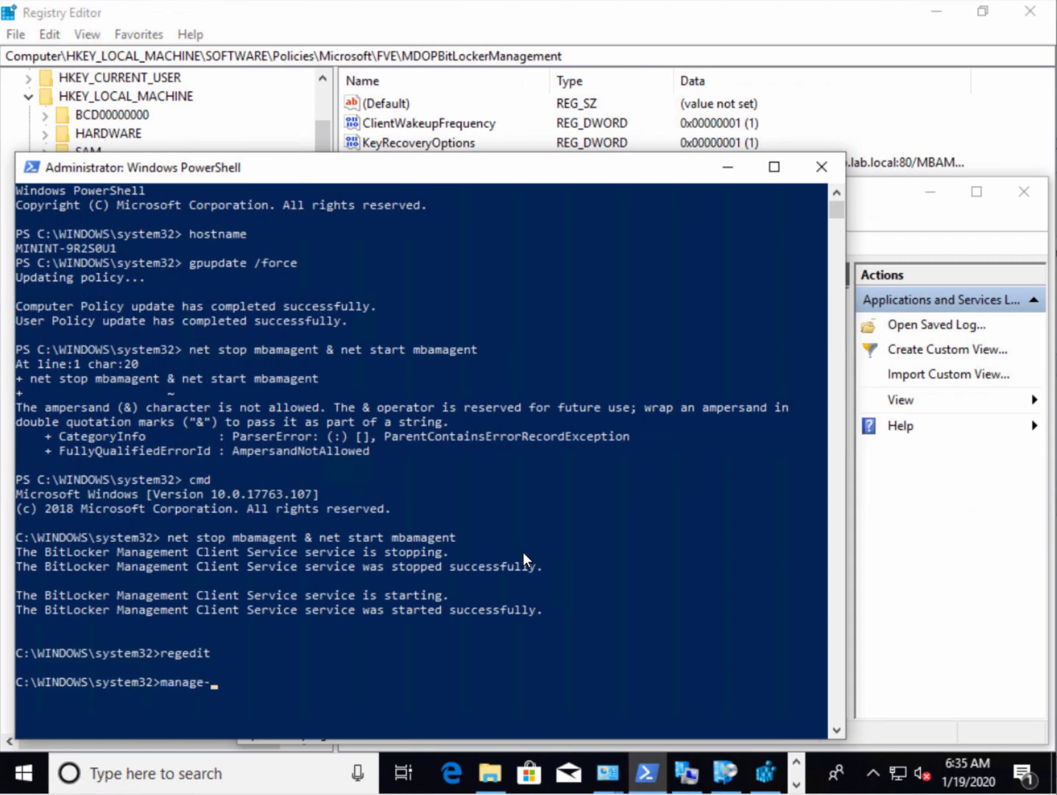
key(BackSpace)
key(BackSpace)
key(BackSpace)
text(bde -status)
key(Return)
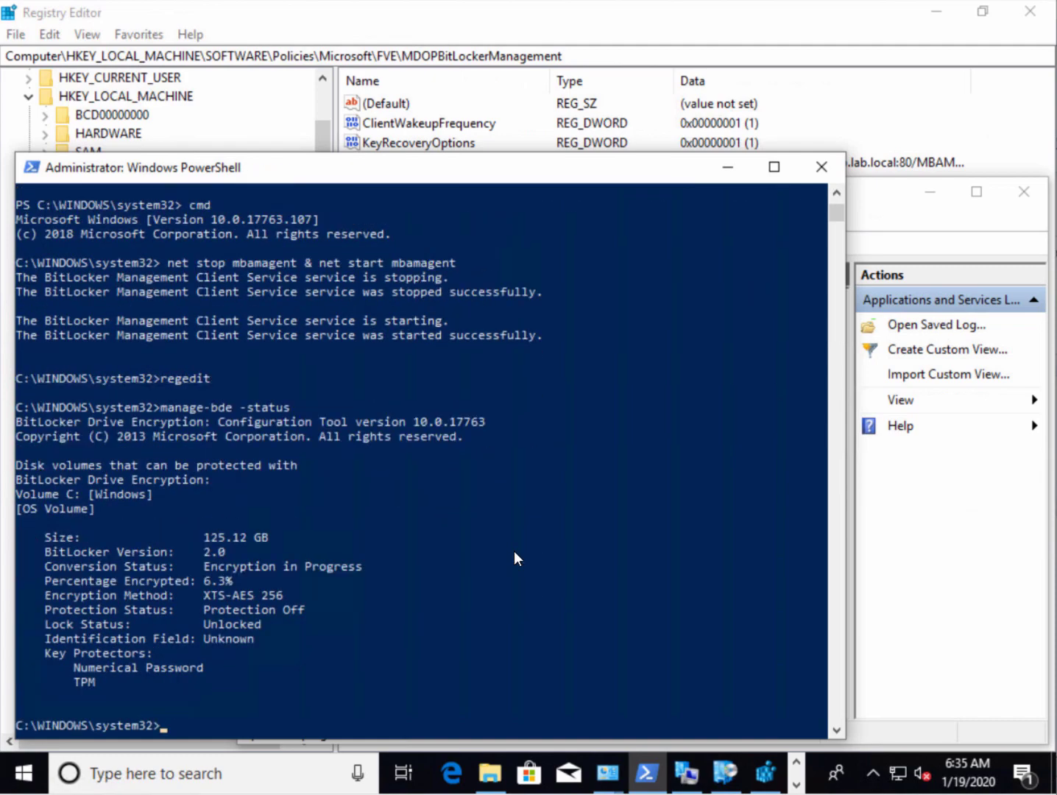
drag(206, 565, 353, 563)
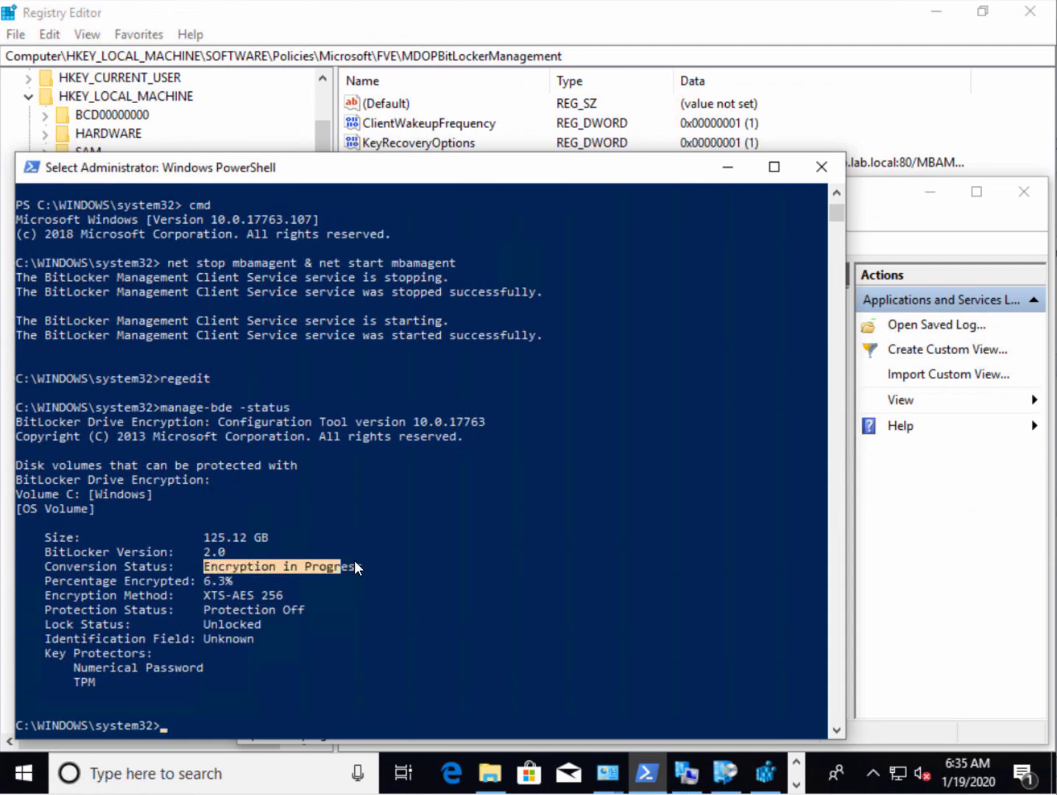
Cancel the Edit String dialog in Registry Editor without changes
click(765, 774)
click(843, 553)
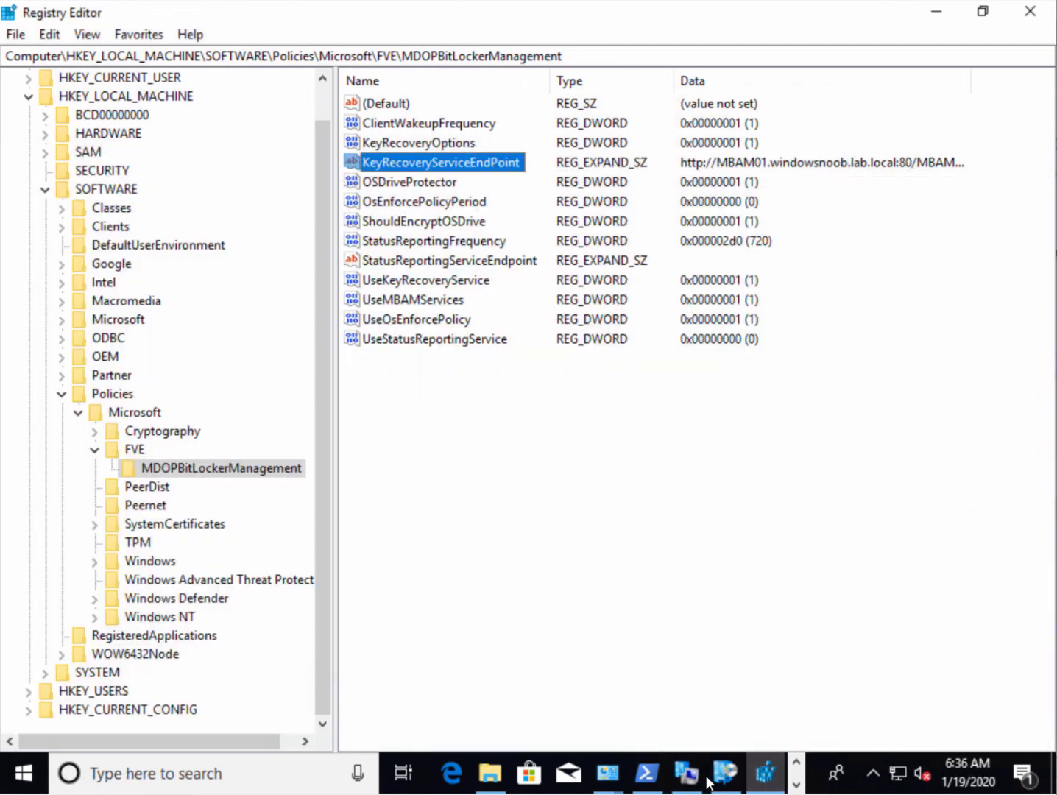
click(799, 785)
Maximize Event Viewer, widen the log tree, and dismiss the unresponsive snap-in warning
click(455, 772)
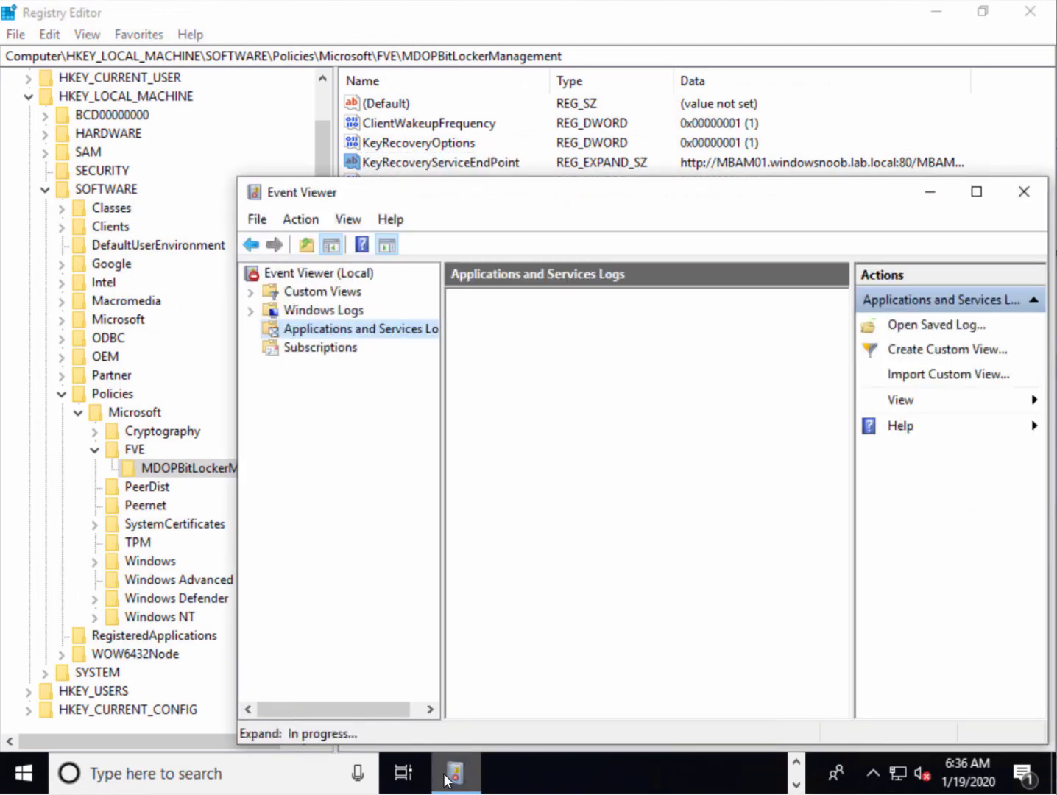
double_click(438, 194)
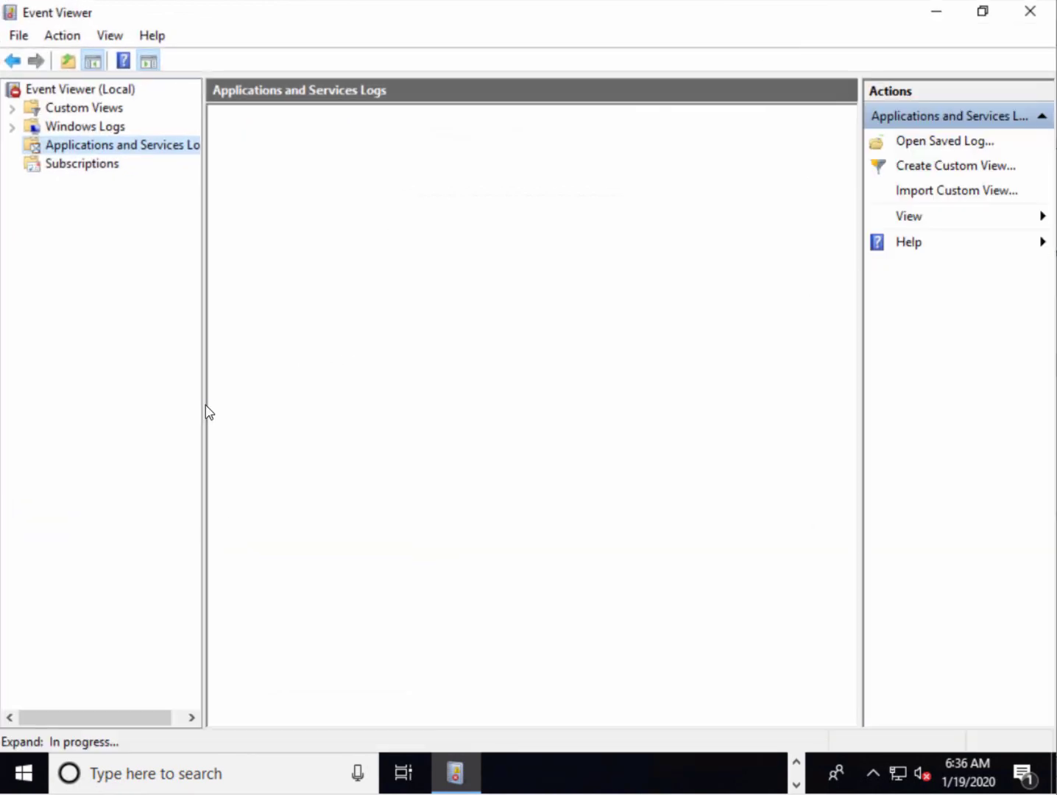
drag(205, 416, 294, 353)
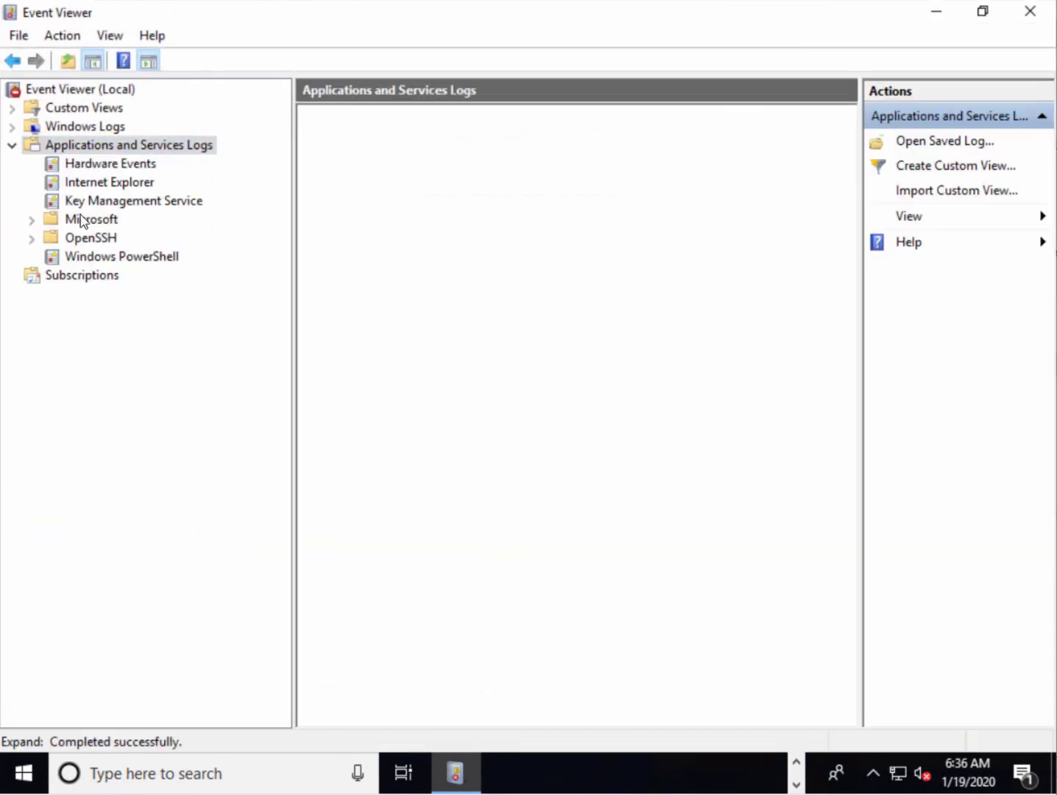
click(83, 220)
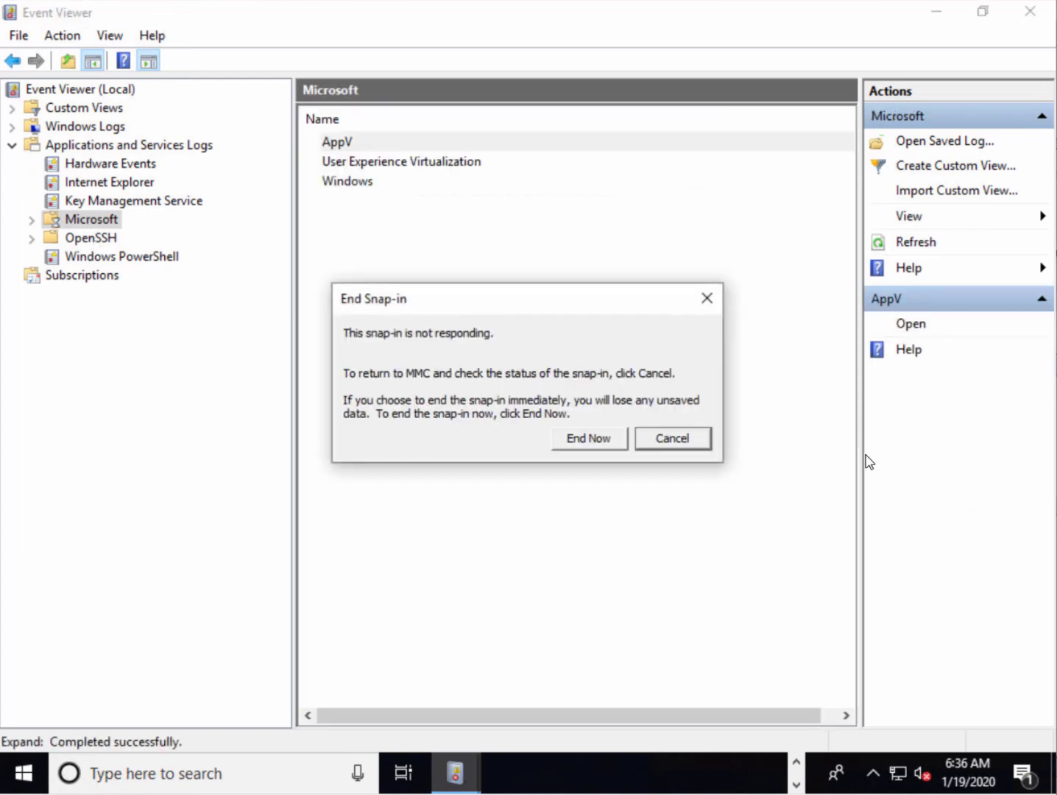
click(662, 438)
Expand Microsoft > Windows > MBAM and open the MBAM Operational log
click(31, 220)
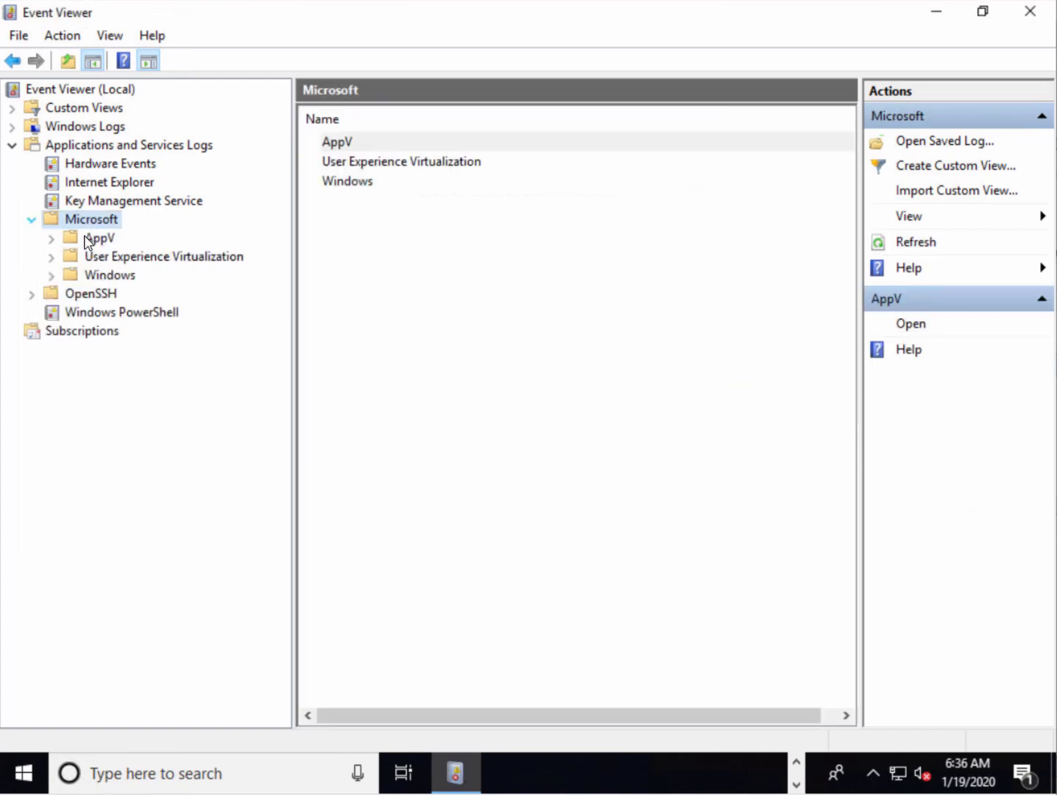
click(52, 277)
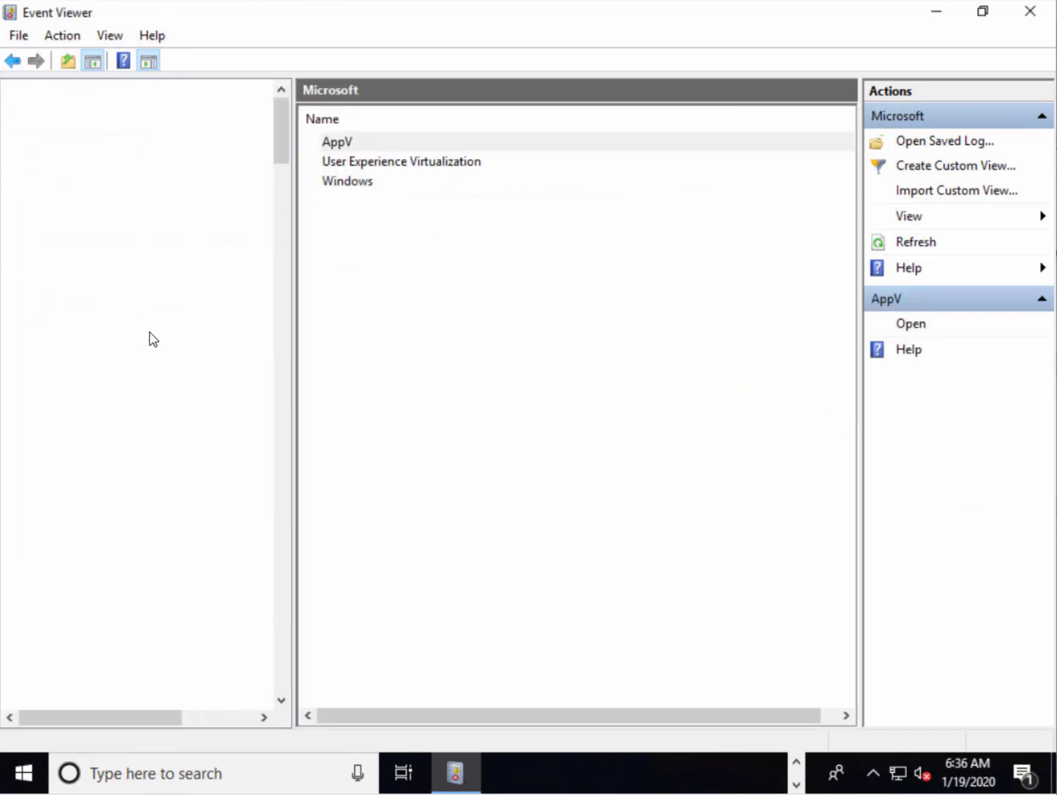
drag(292, 543, 397, 544)
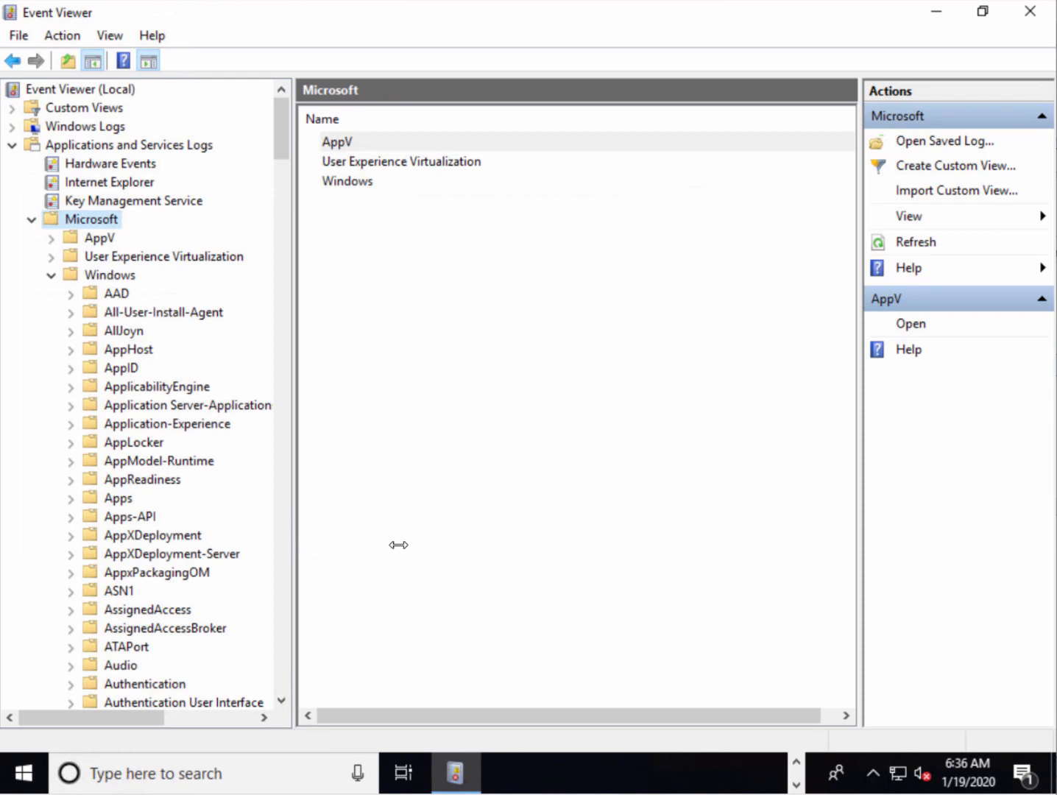
click(163, 554)
scroll(158, 552, down, 11)
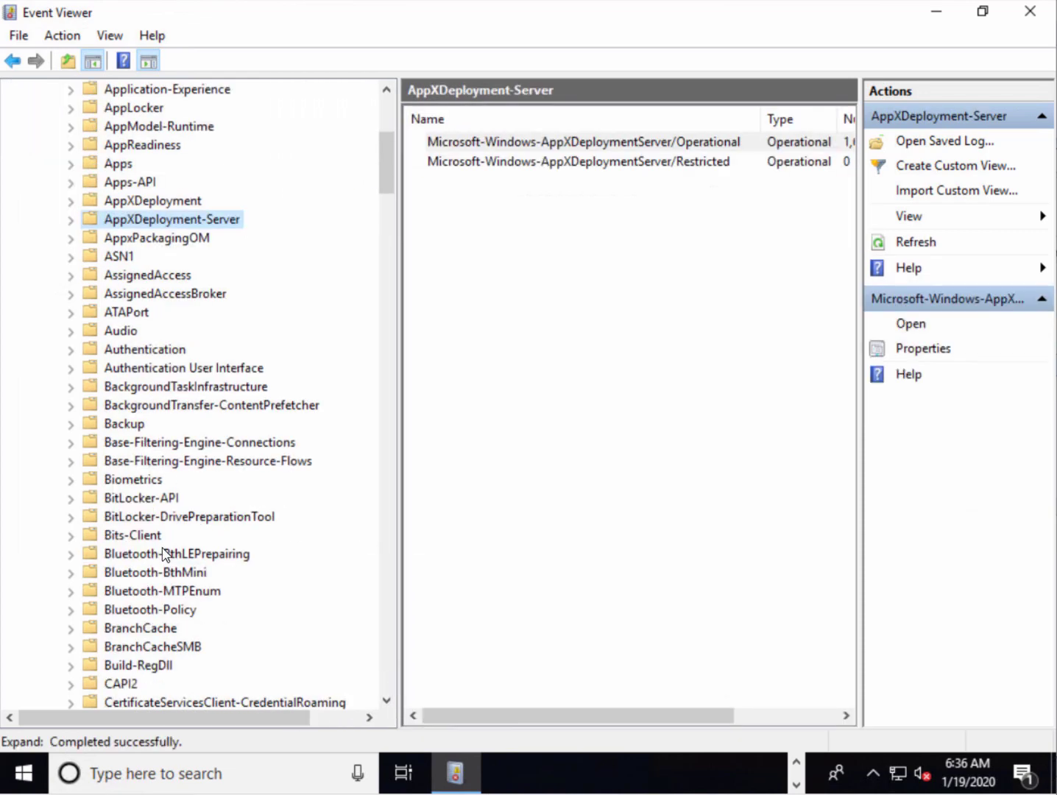
scroll(148, 545, down, 16)
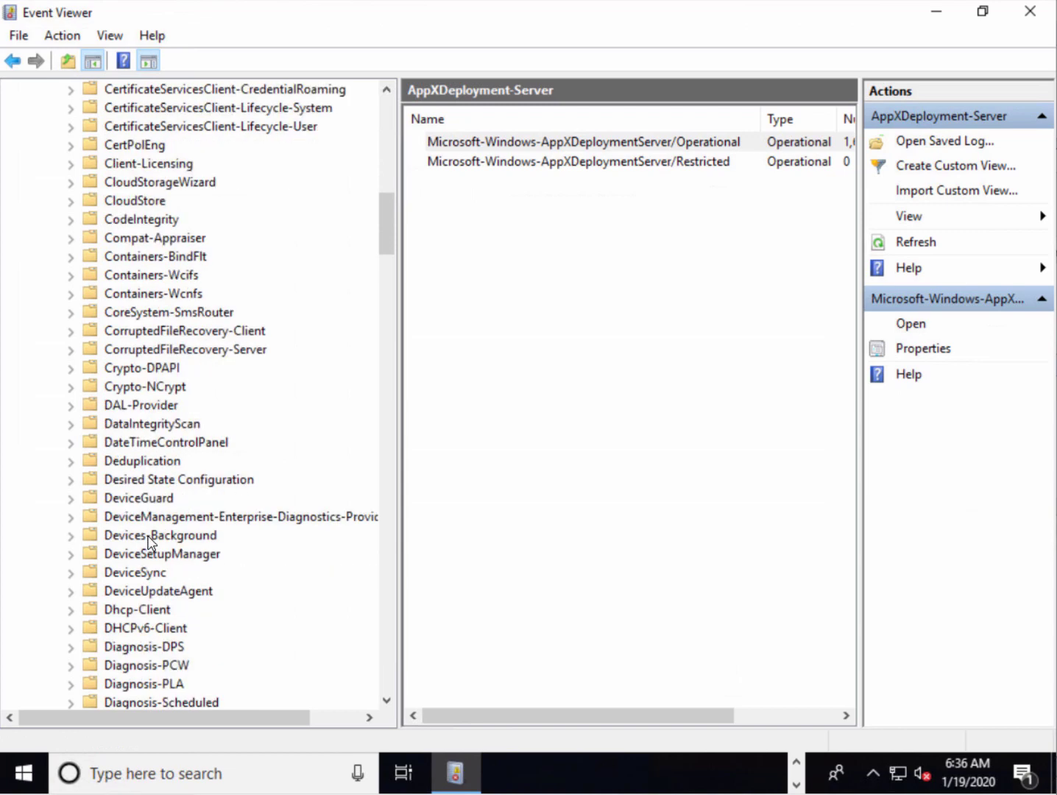
click(139, 574)
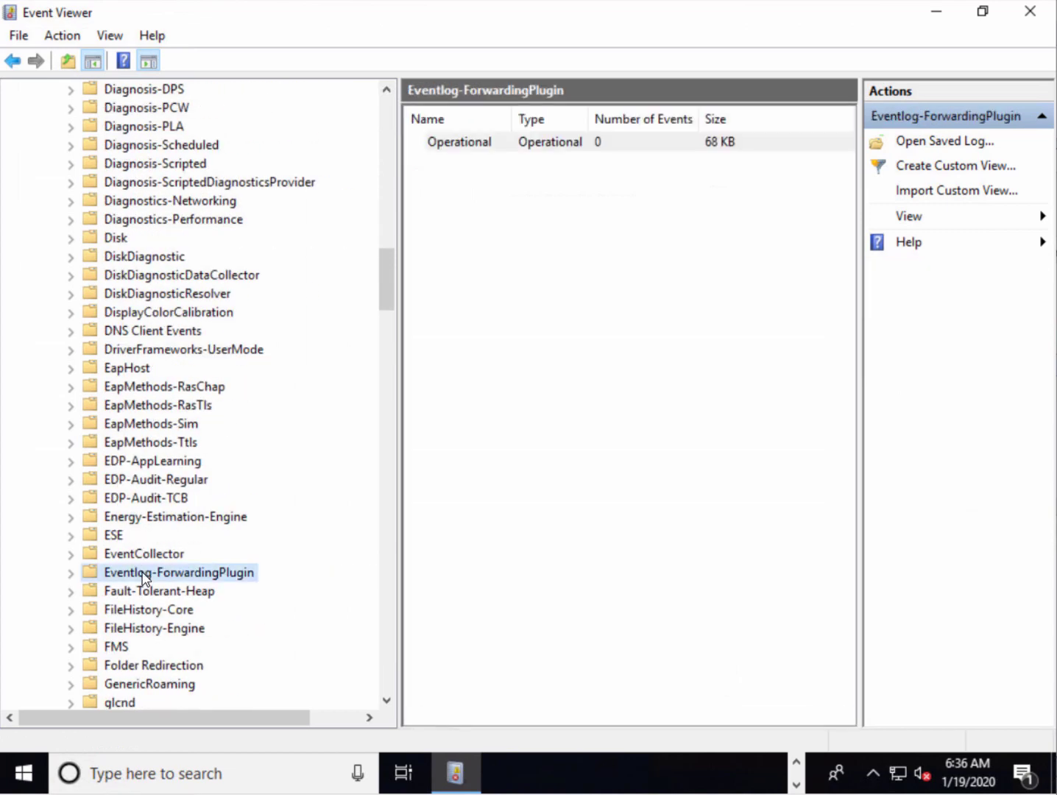
scroll(137, 576, down, 15)
click(142, 571)
scroll(141, 559, down, 3)
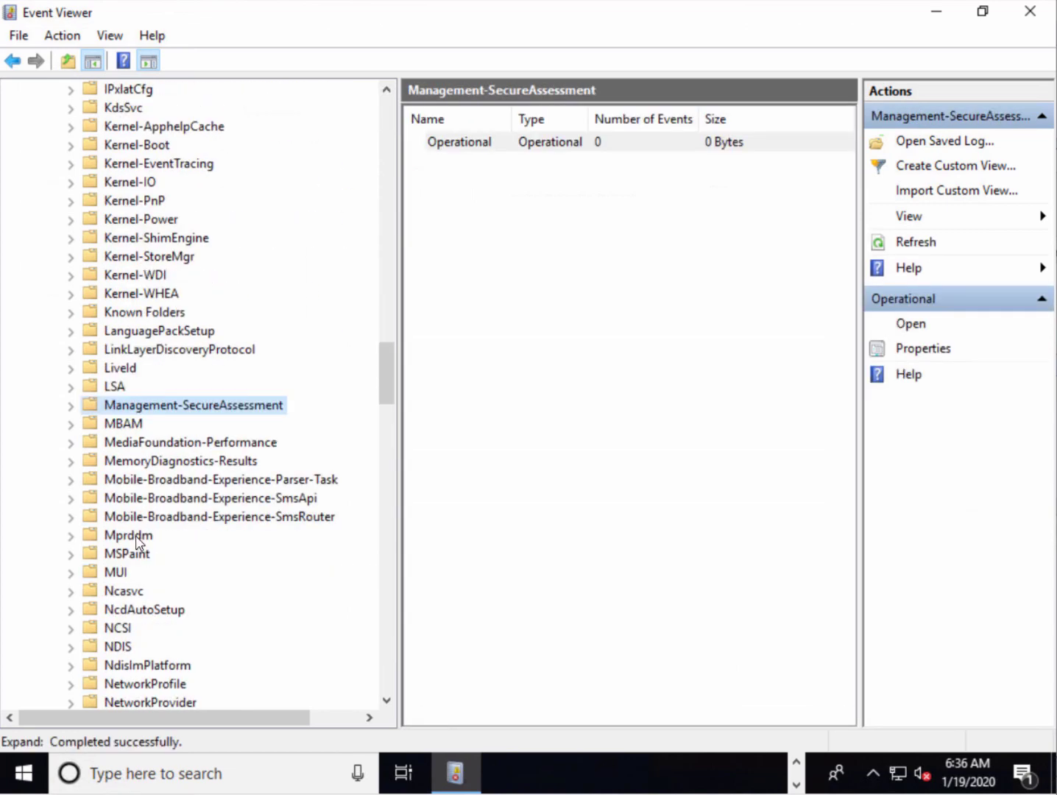
click(135, 425)
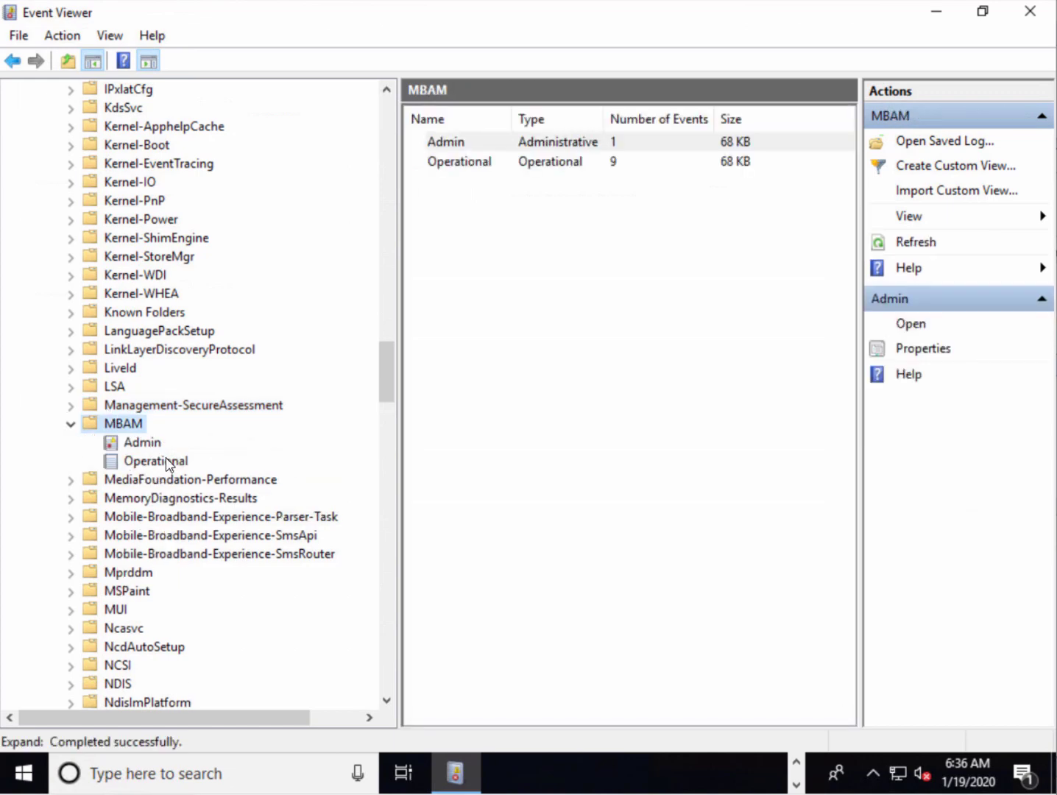
click(163, 461)
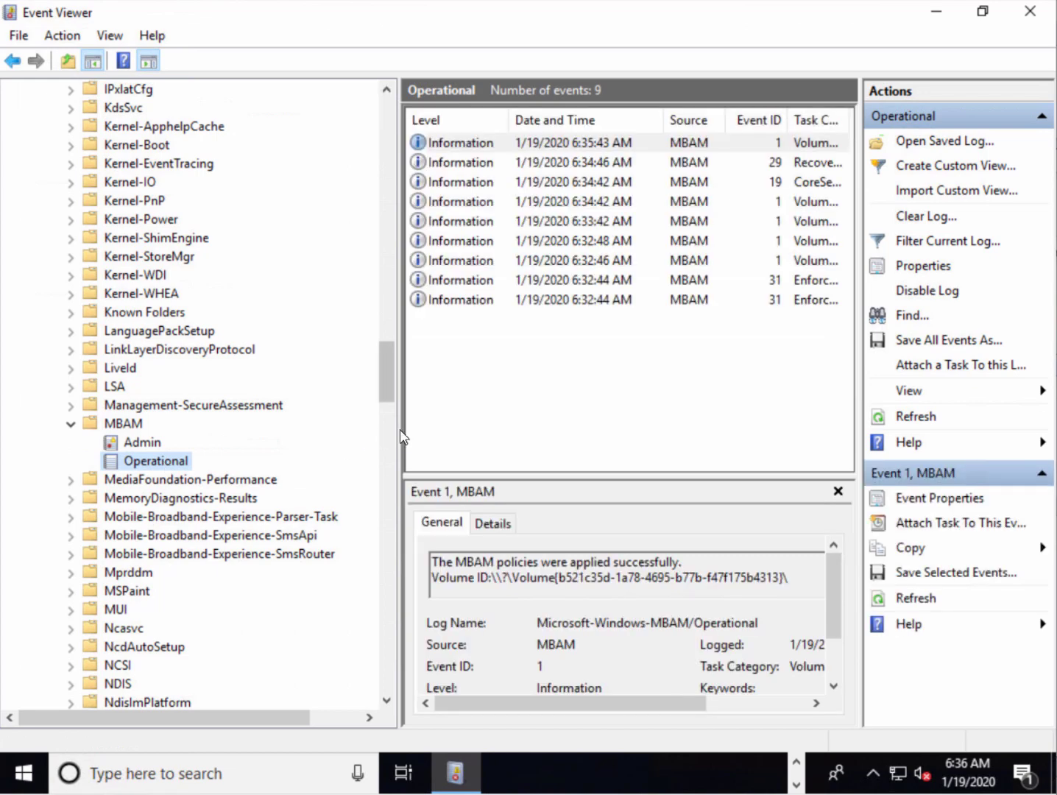
Inspect event 29 confirming the recovery key was escrowed, then return to Registry Editor
drag(398, 432, 311, 429)
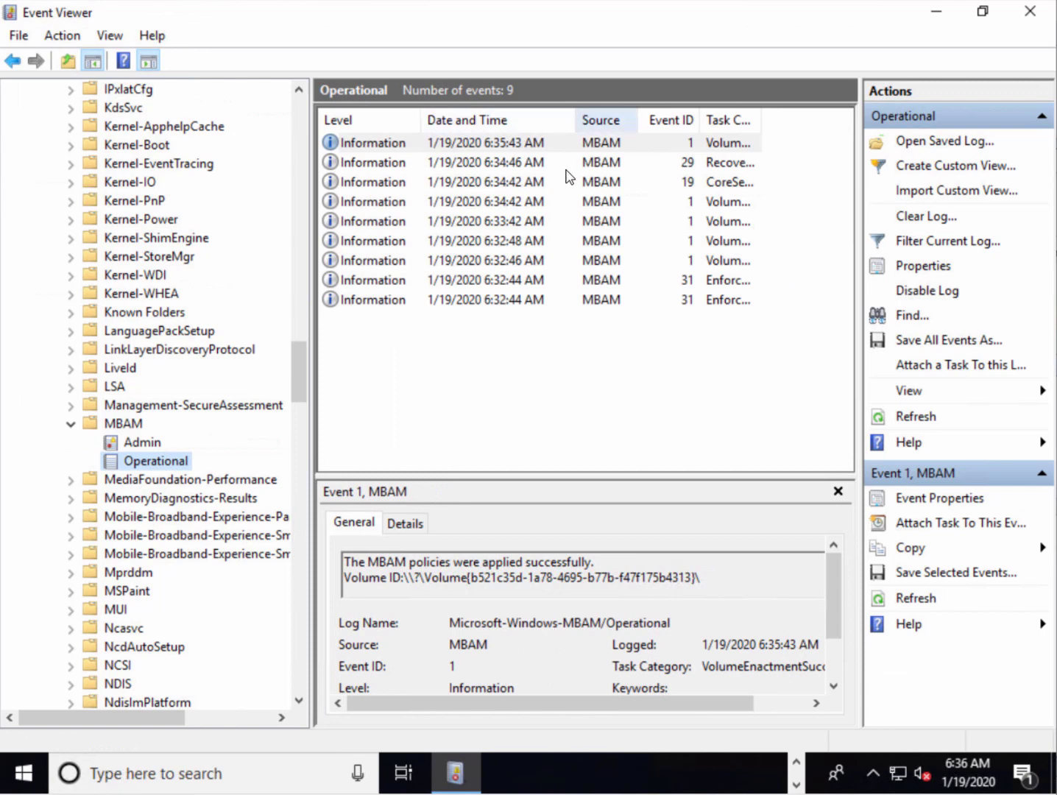
click(561, 163)
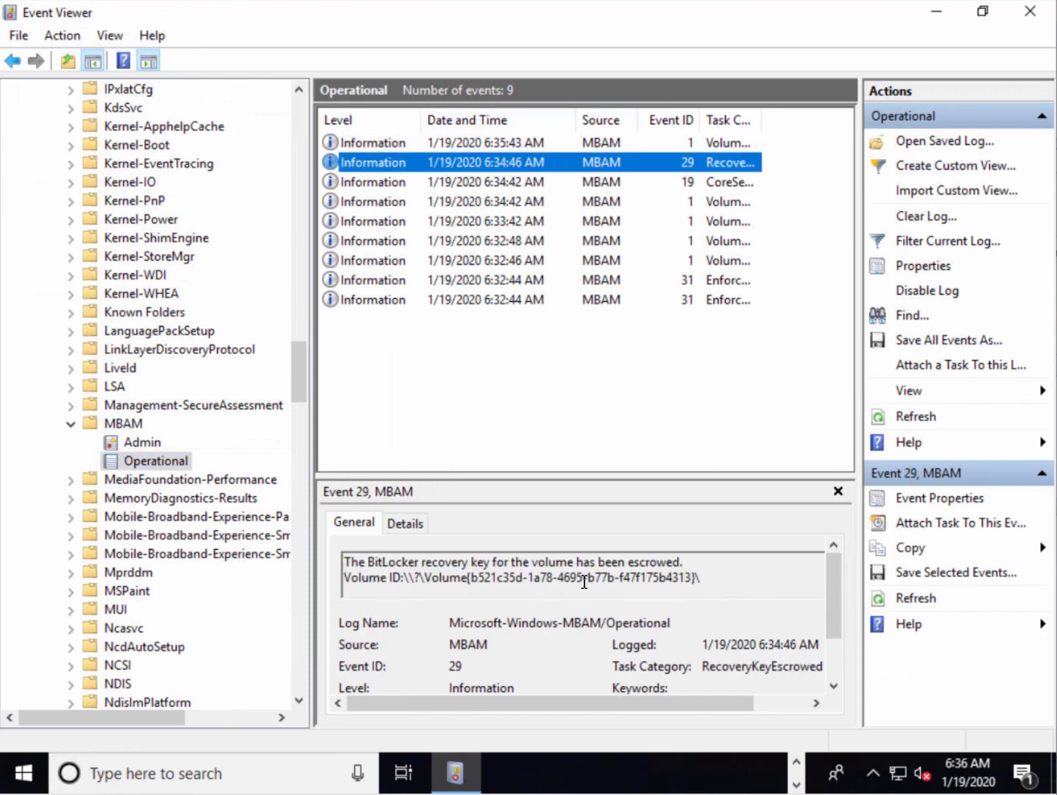
double_click(717, 575)
drag(481, 568, 246, 558)
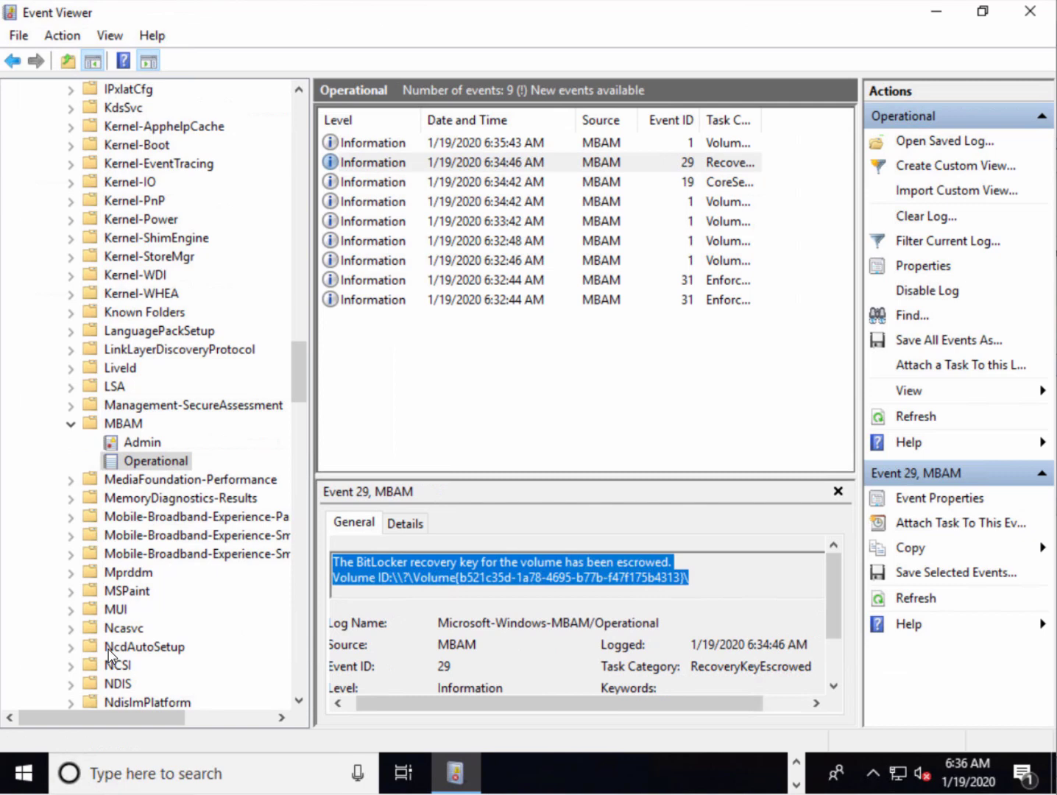
double_click(764, 120)
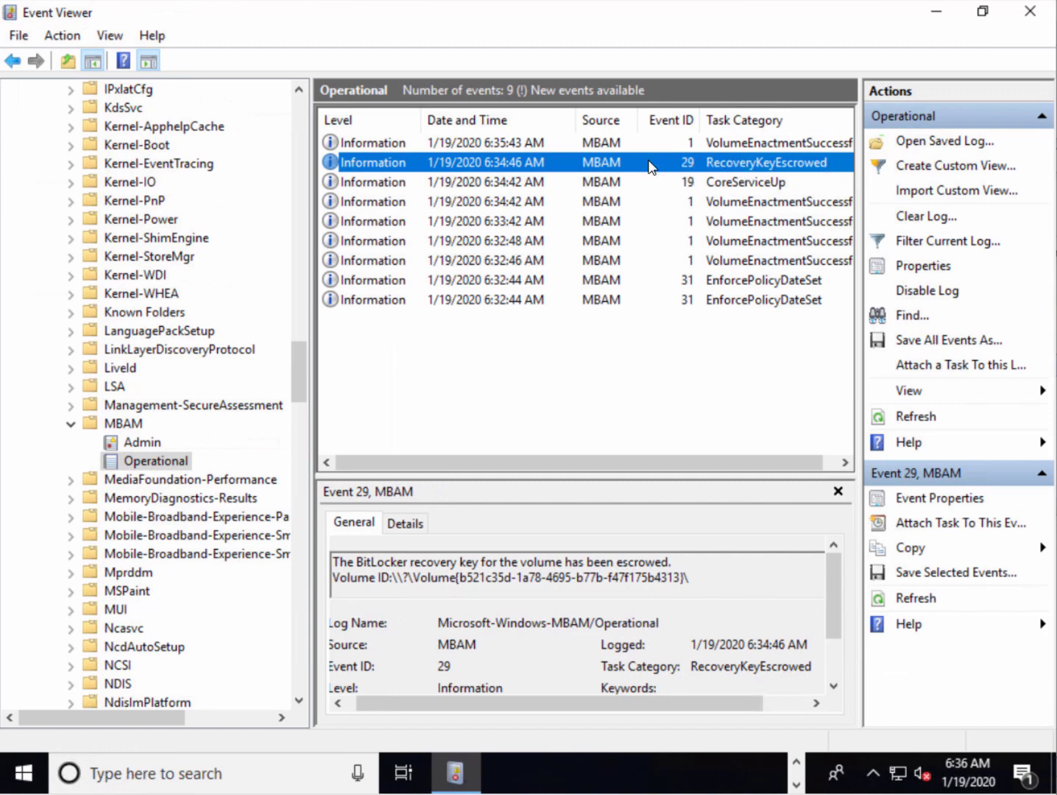
click(795, 762)
click(765, 773)
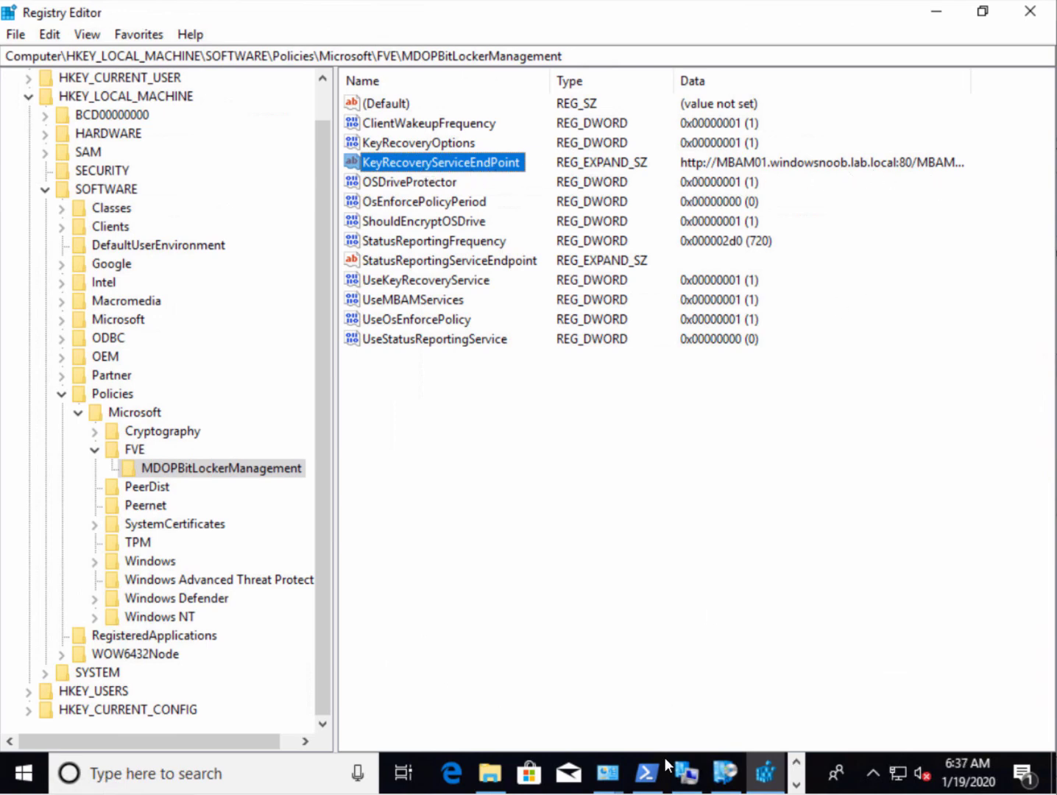
Run manage-bde -protectors -get c: and select the Numerical Password ID
click(646, 772)
click(468, 539)
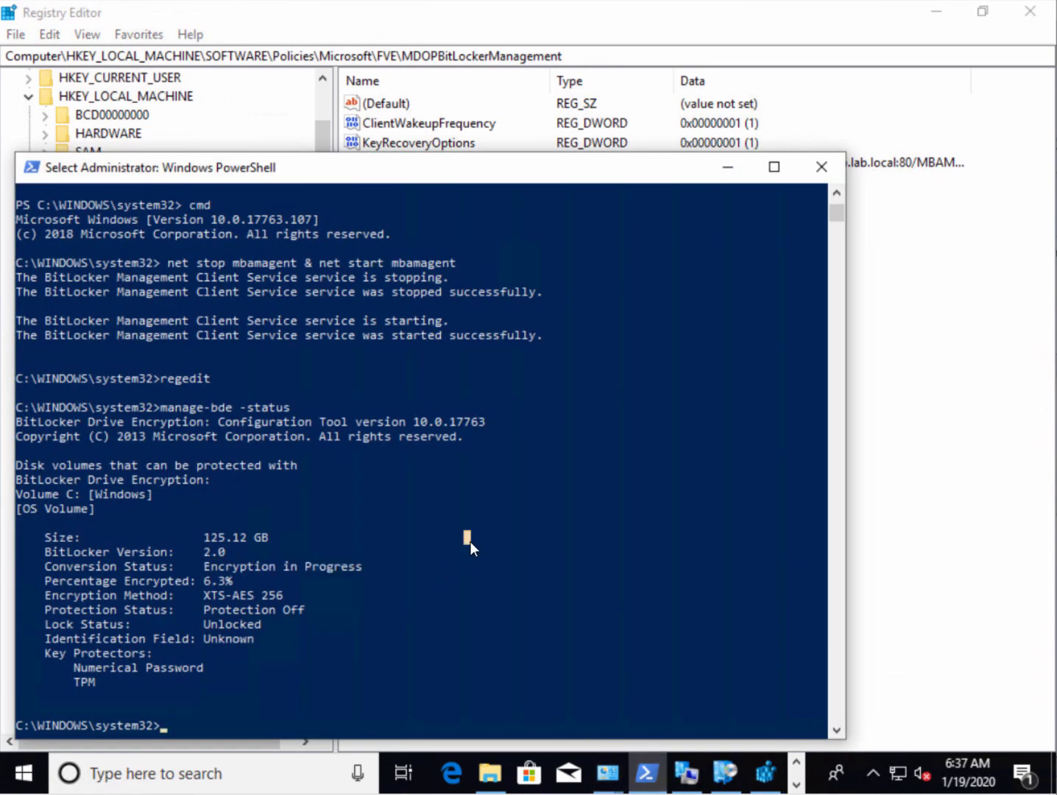
text(manage)
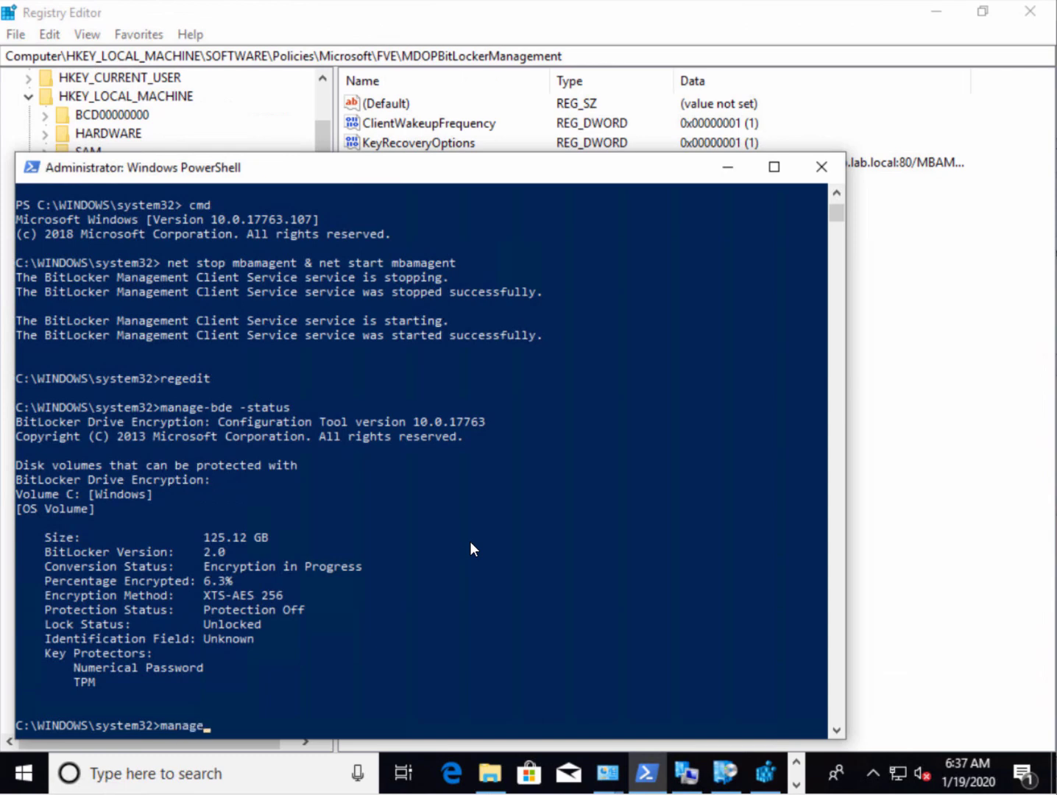
text(-bde)
text( -protectors)
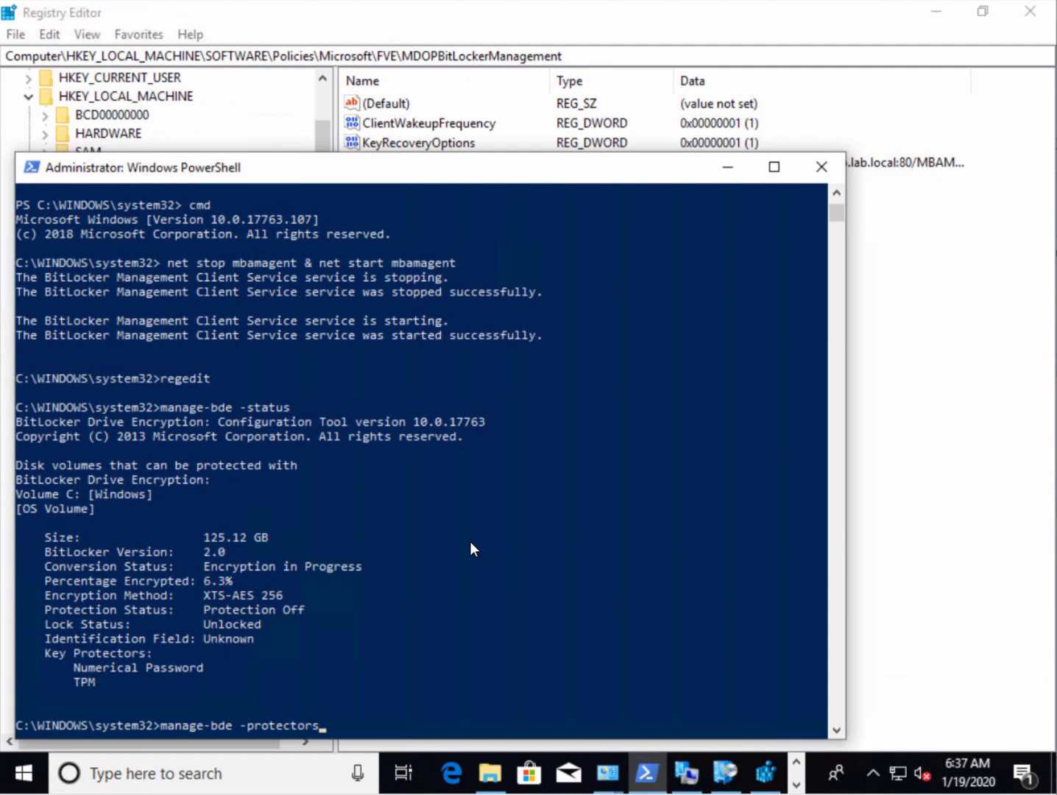
text( -get c:)
key(Return)
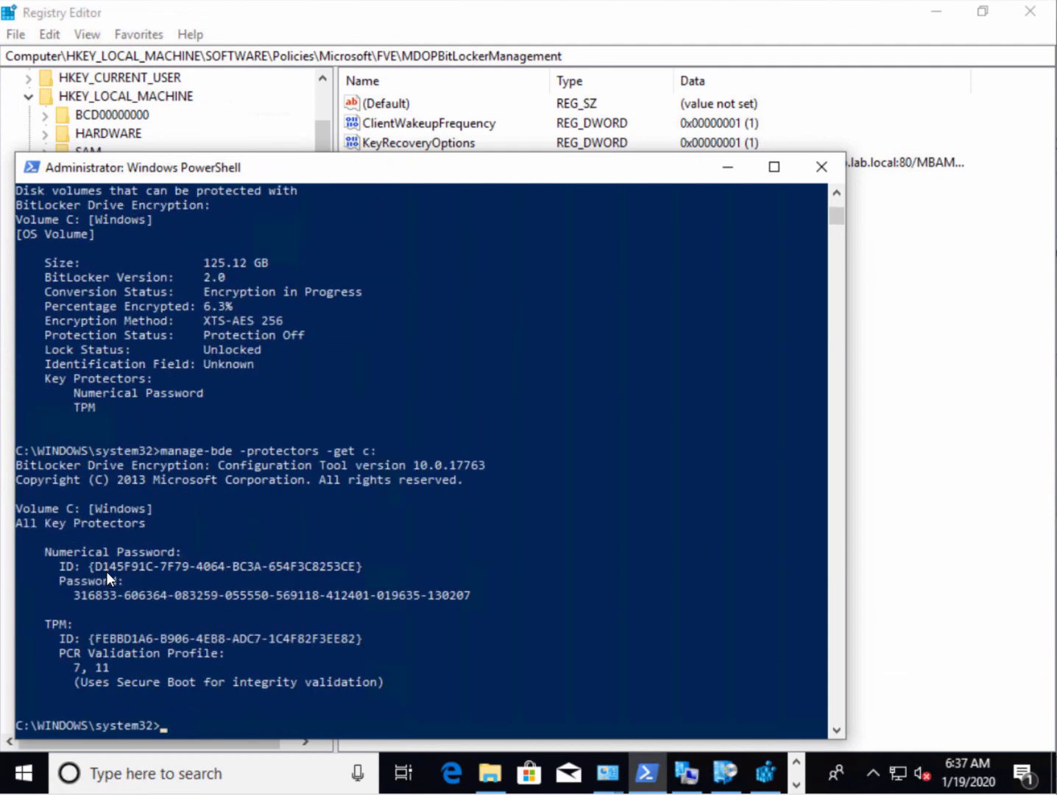
drag(97, 566, 353, 564)
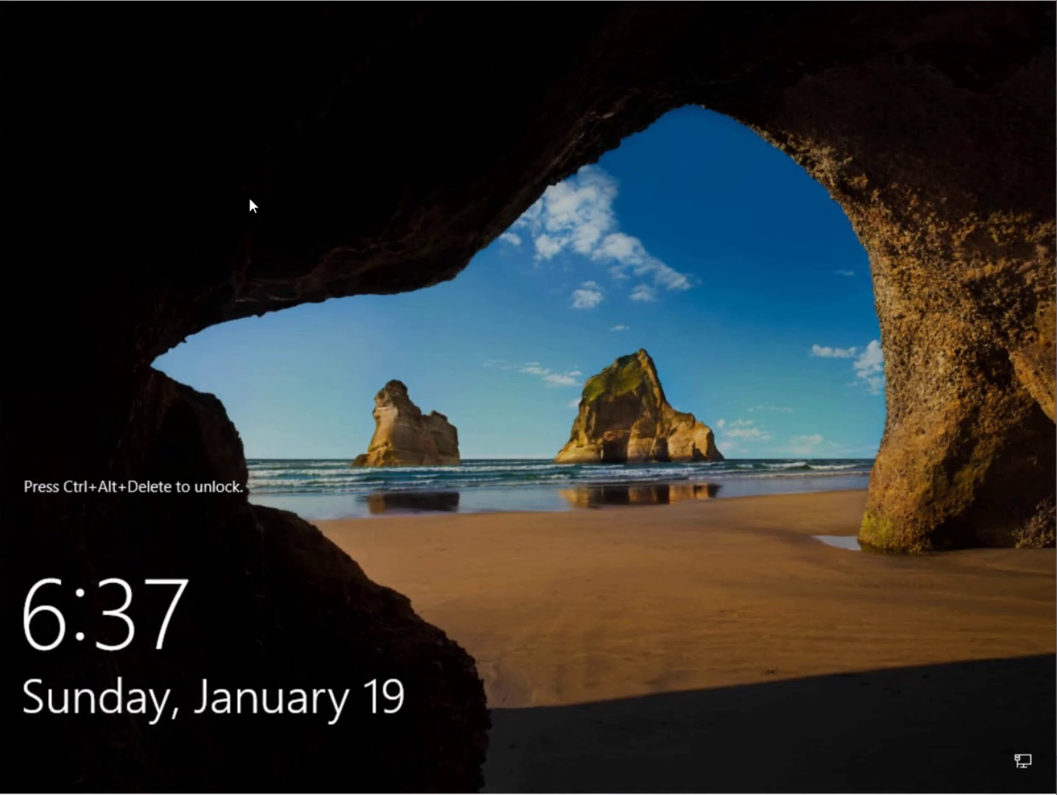
Sign in, query the top 1000 rows of RecoveryAndHardwareCore.Keys, and highlight row 2's RecoveryKeyId
key(ctrl+alt+Delete)
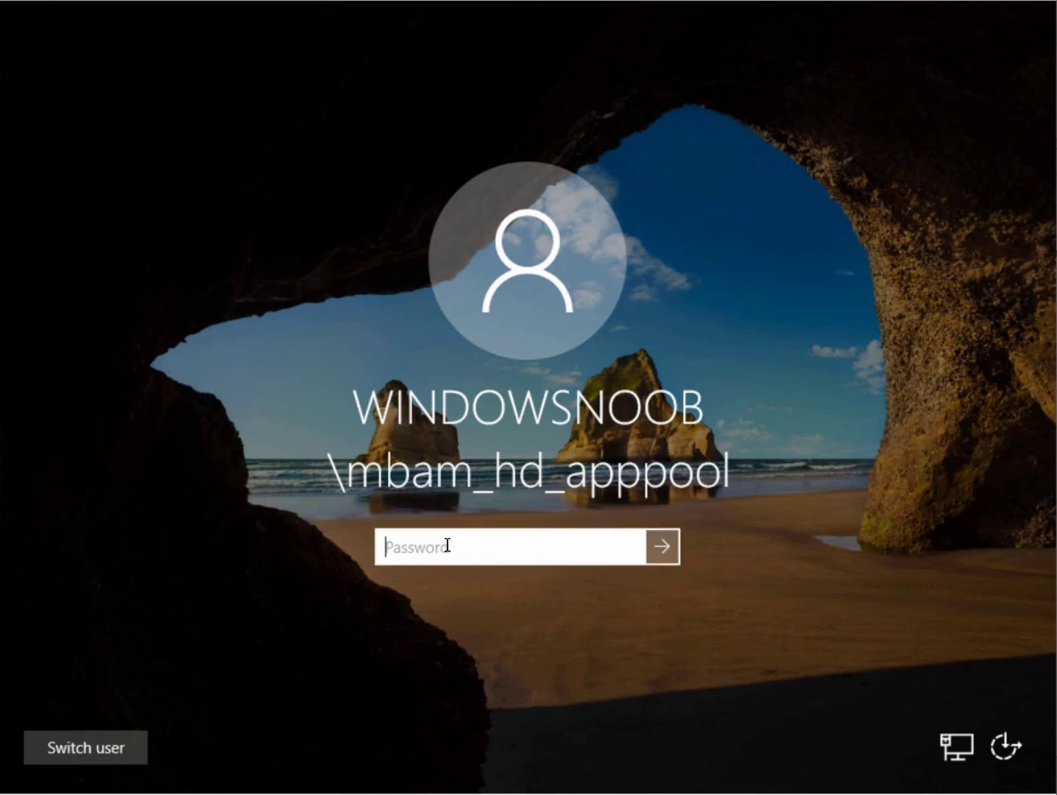
text(********)
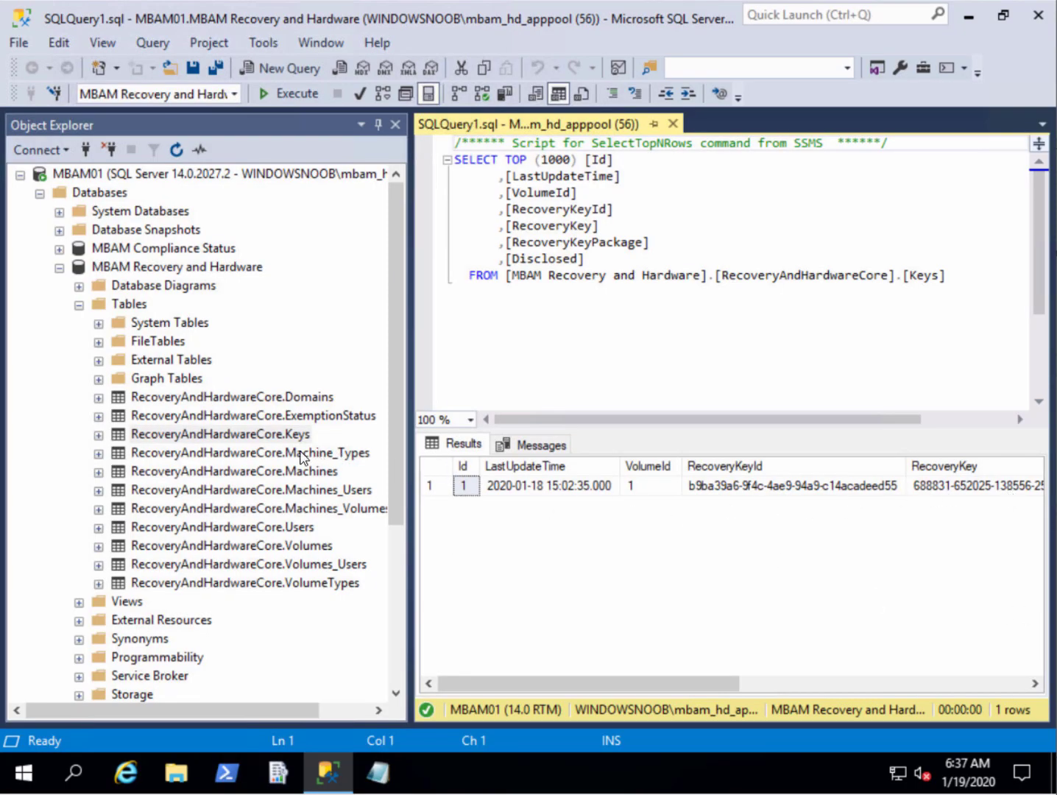
click(283, 434)
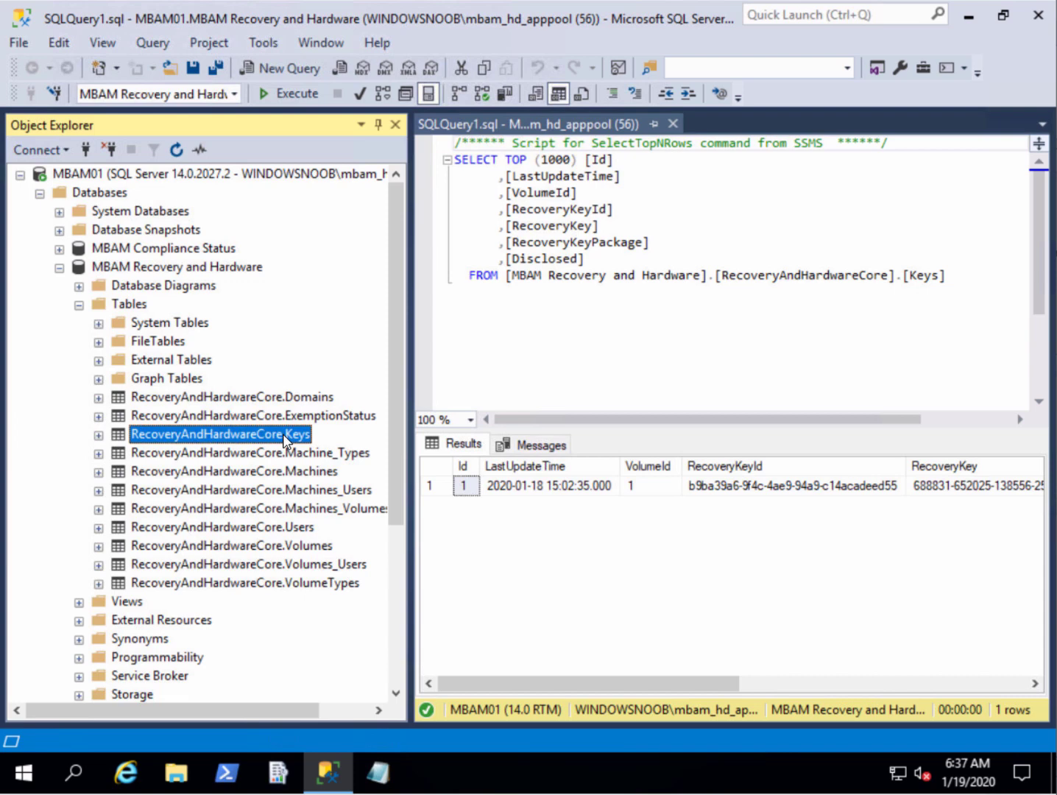
right_click(283, 434)
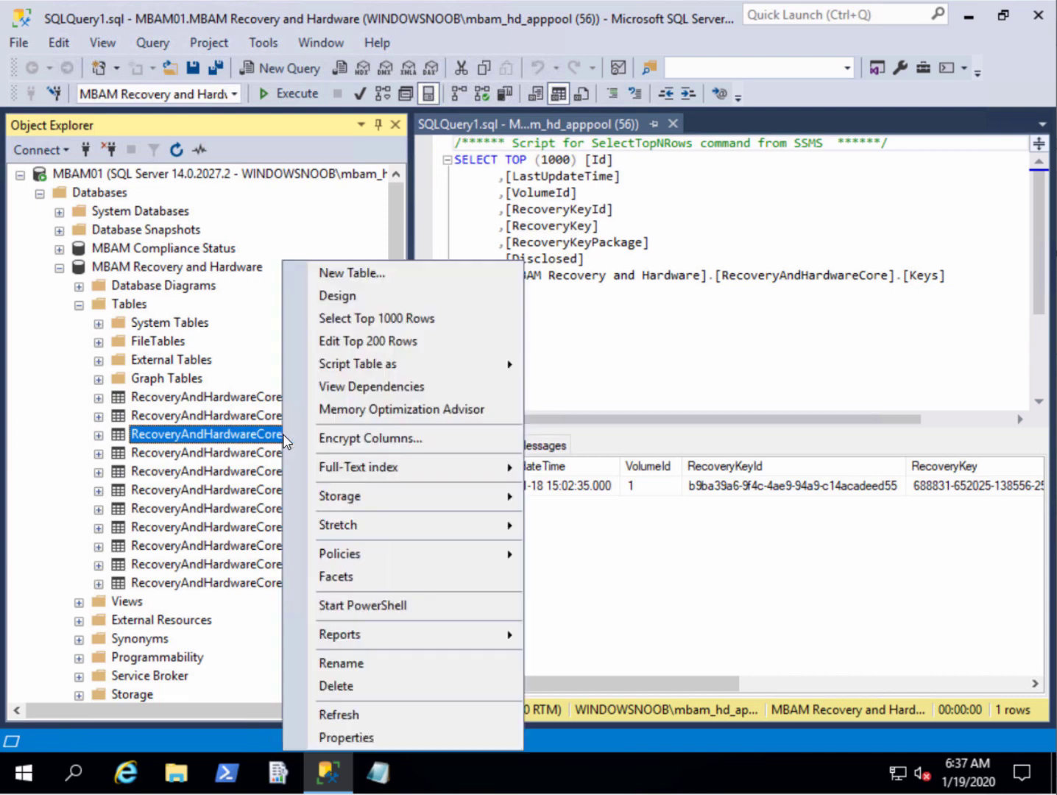
click(396, 319)
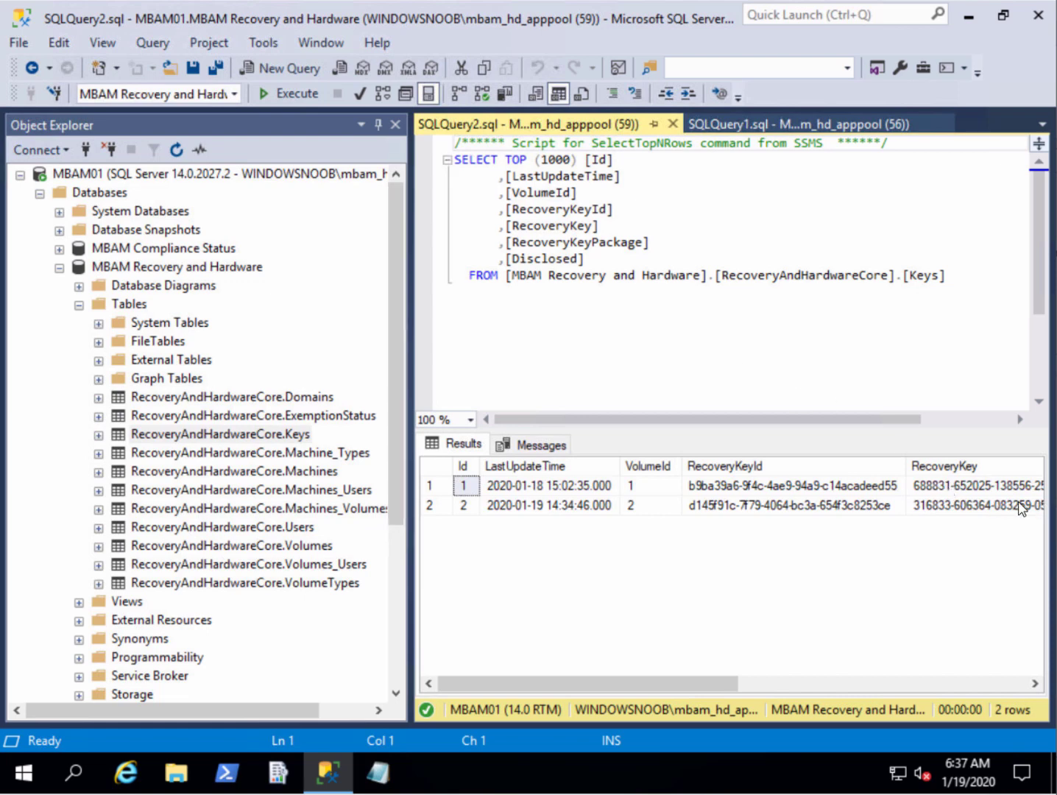
click(779, 507)
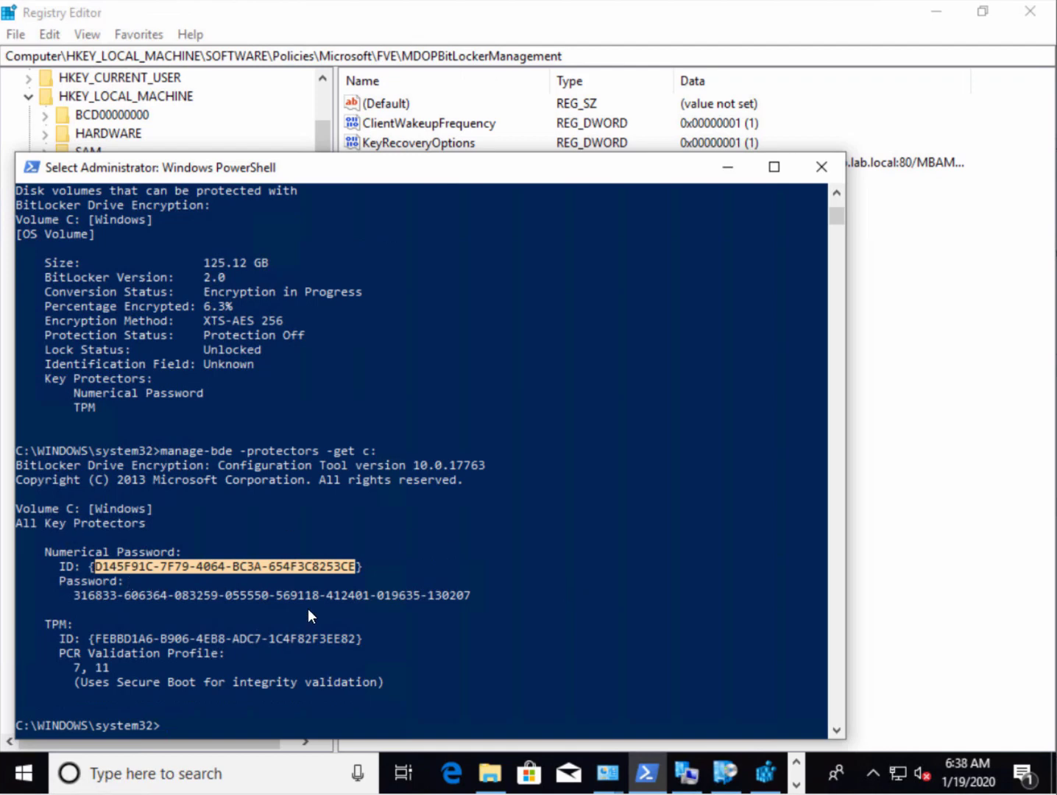
Rerun the C: key protector listing and manage-bde -status from command history
drag(389, 181, 552, 132)
click(782, 395)
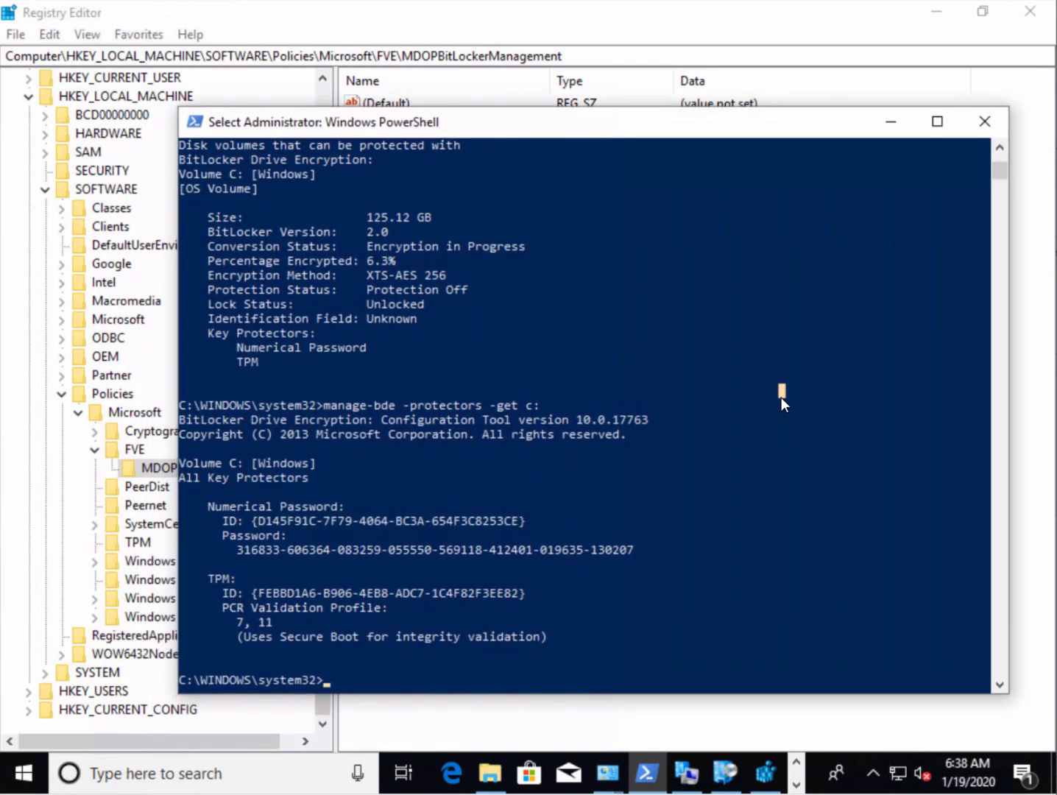
key(Up)
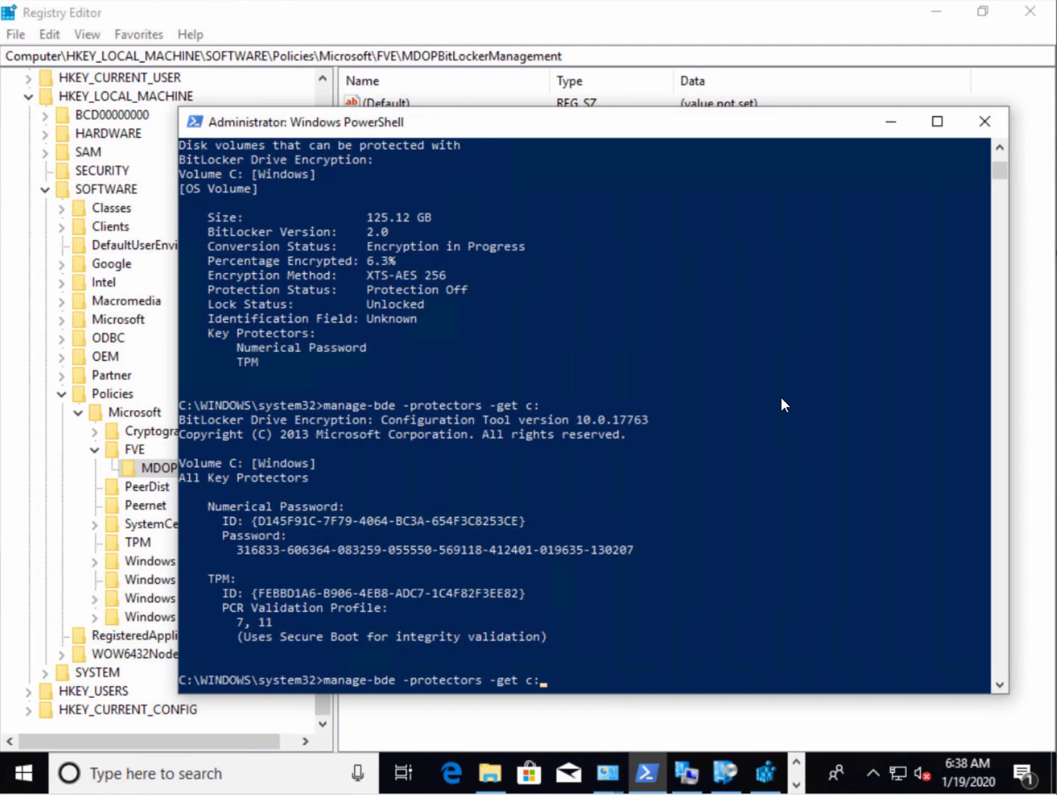
key(Return)
key(Up)
key(Up)
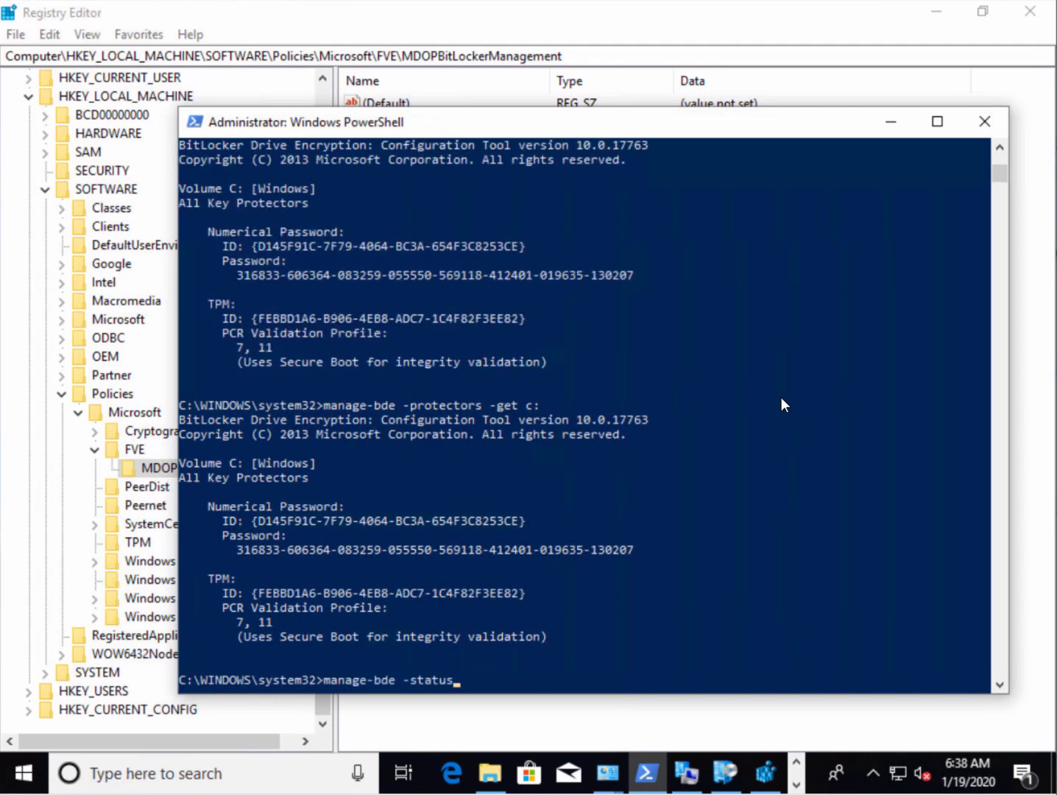
key(Return)
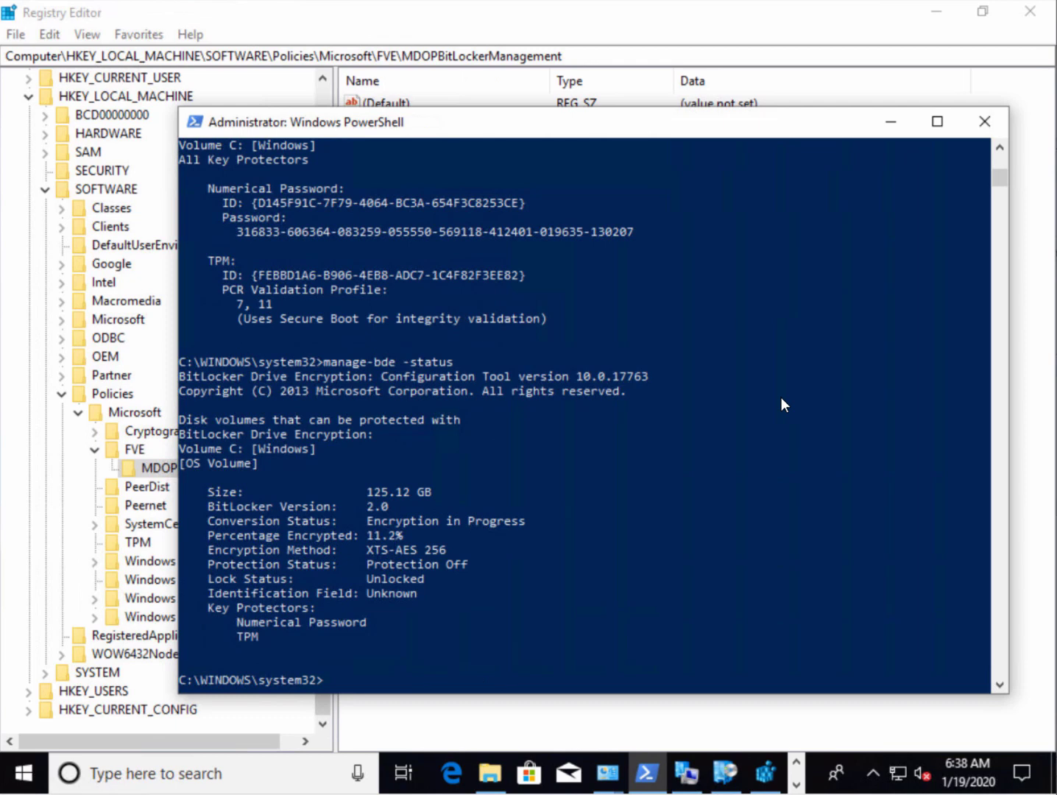
Recheck manage-bde -status until C: shows Fully Encrypted 100.0% with Protection On, and select those lines
click(611, 427)
key(Up)
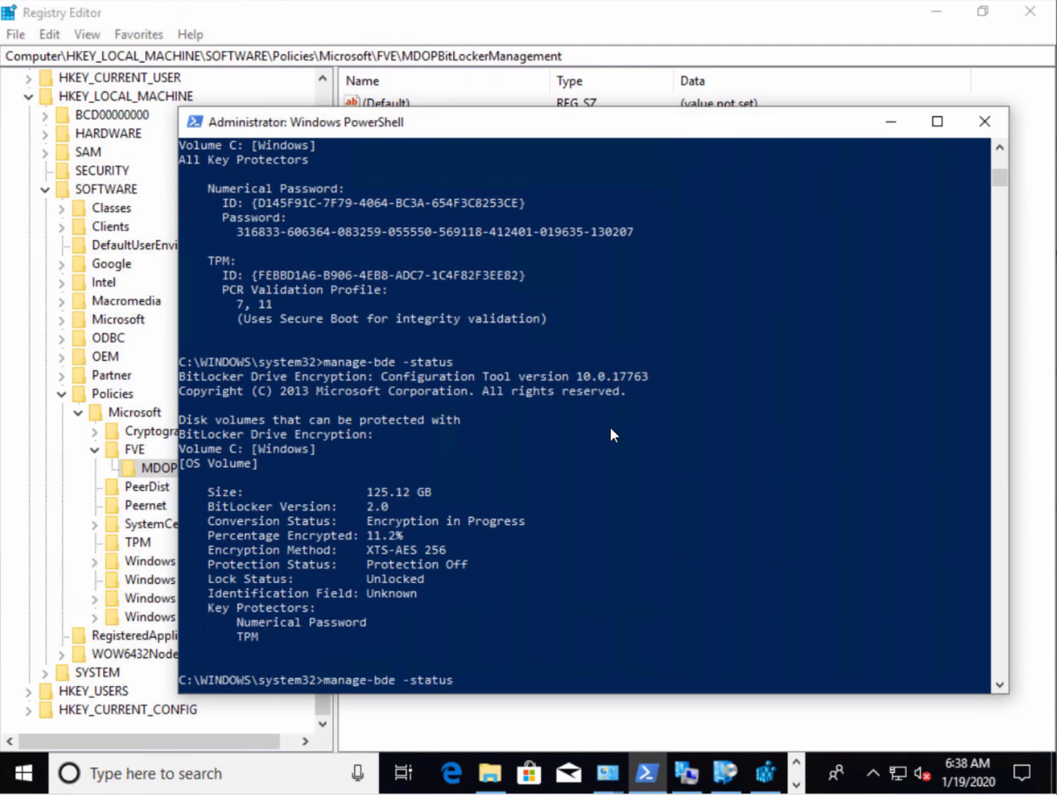
key(Return)
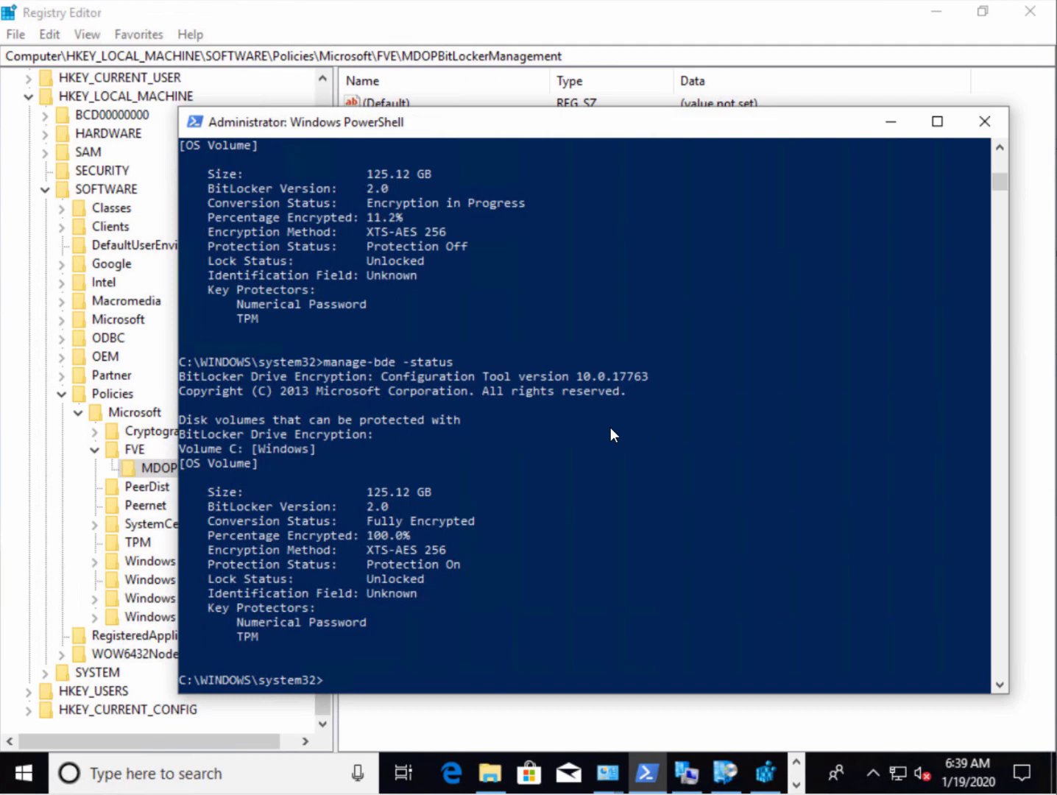
key(Up)
key(Return)
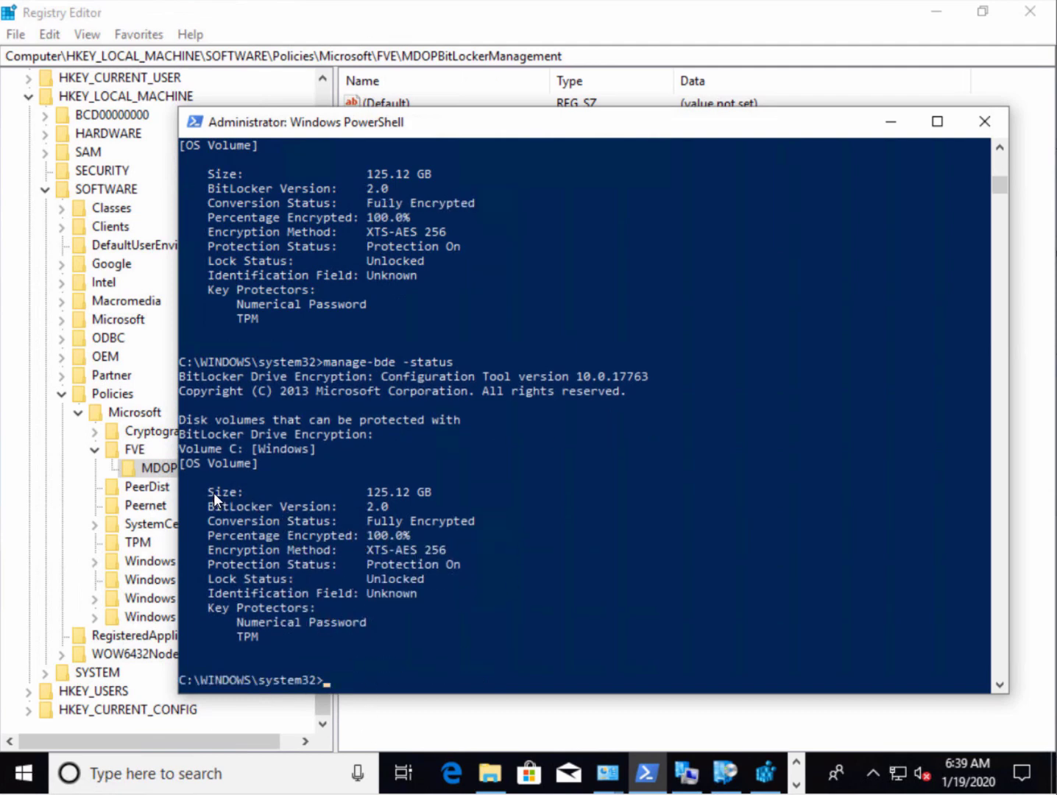
drag(212, 492, 475, 596)
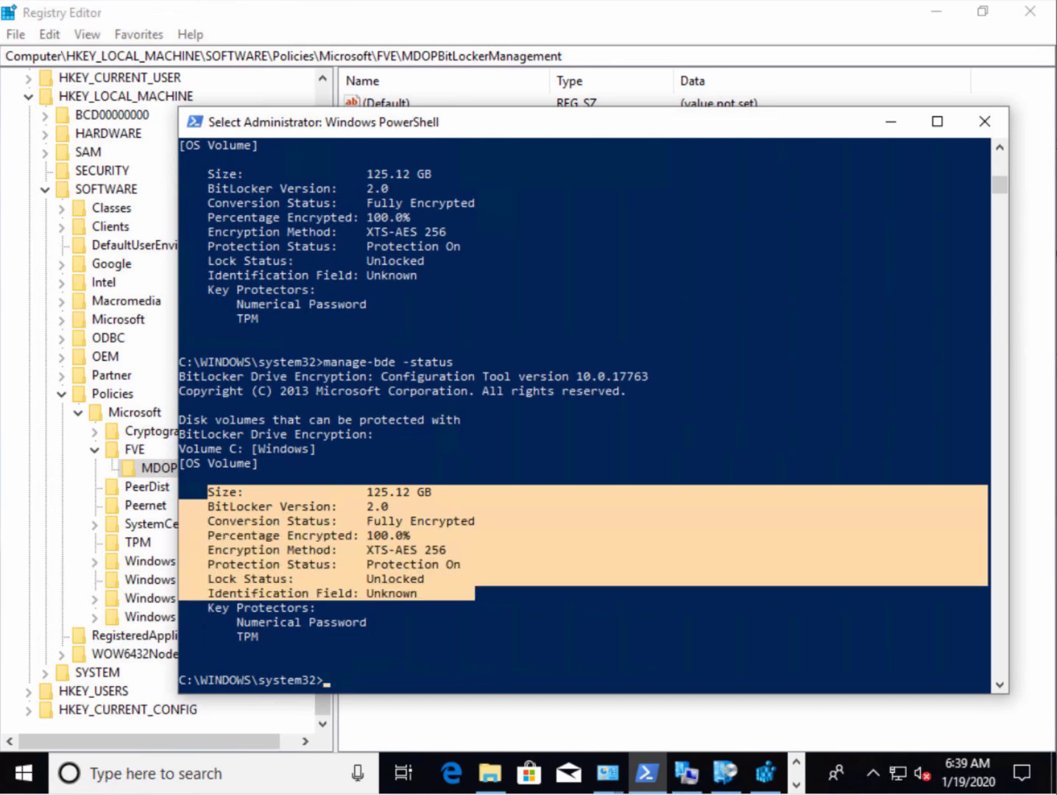
Refresh the Configurations tab in Configuration Manager Properties, finding no baselines yet
click(686, 774)
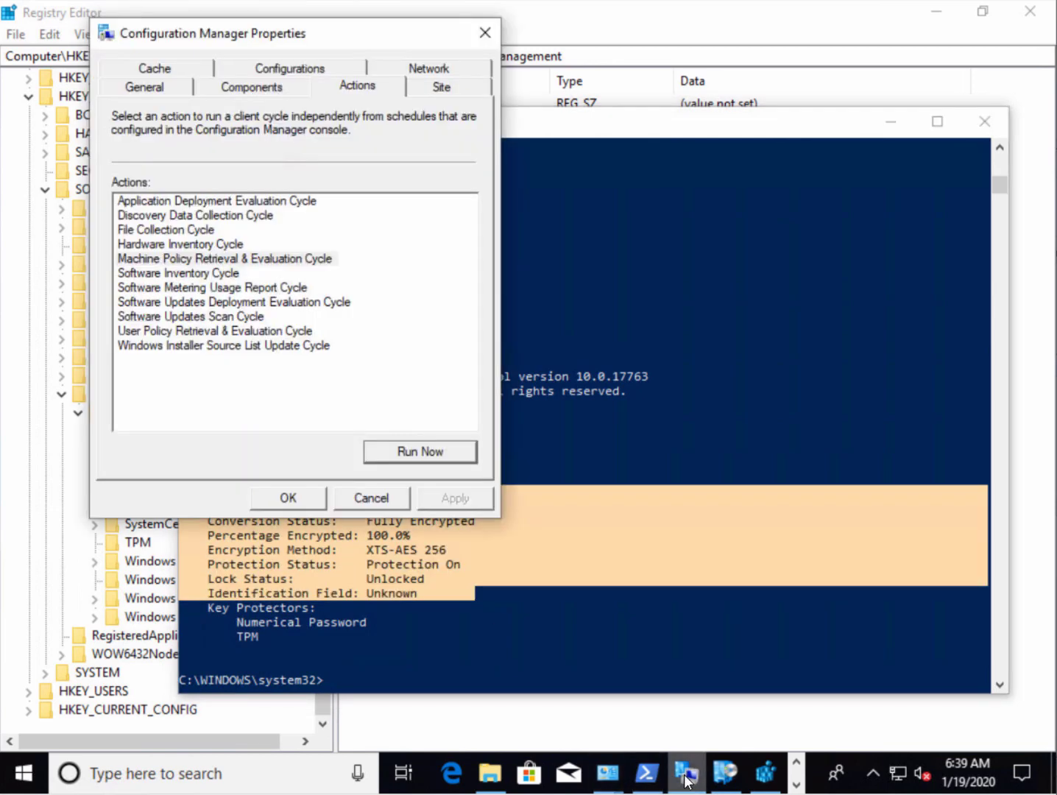
click(312, 72)
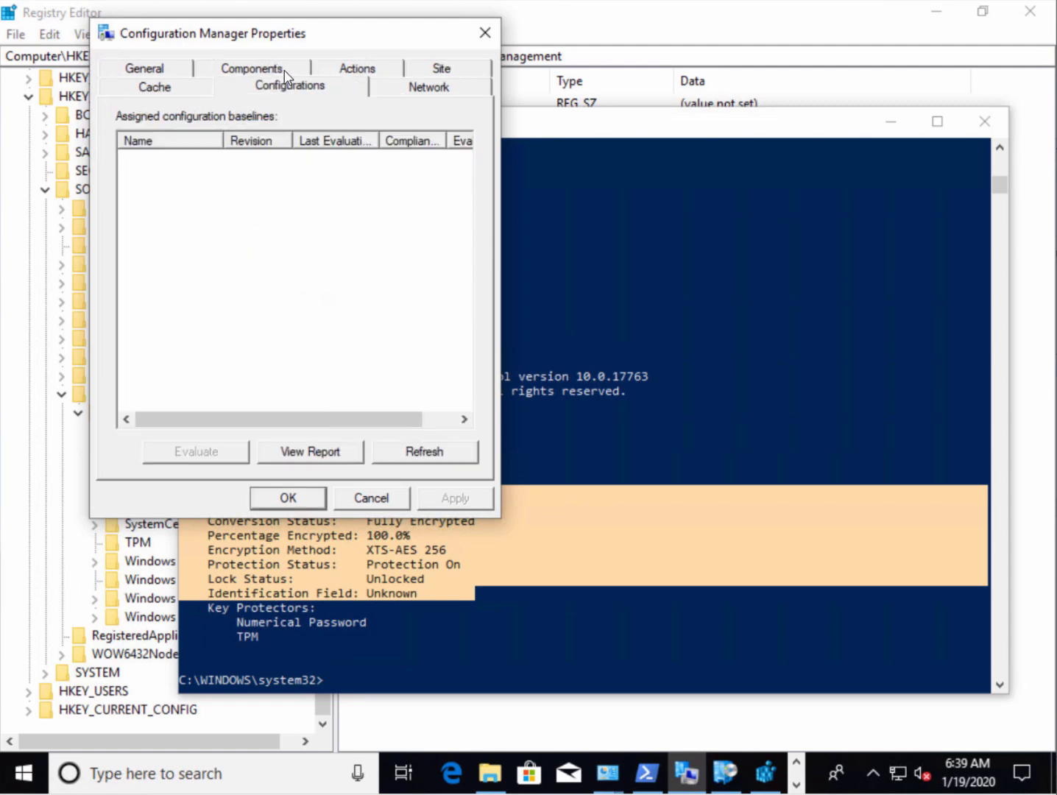
click(431, 455)
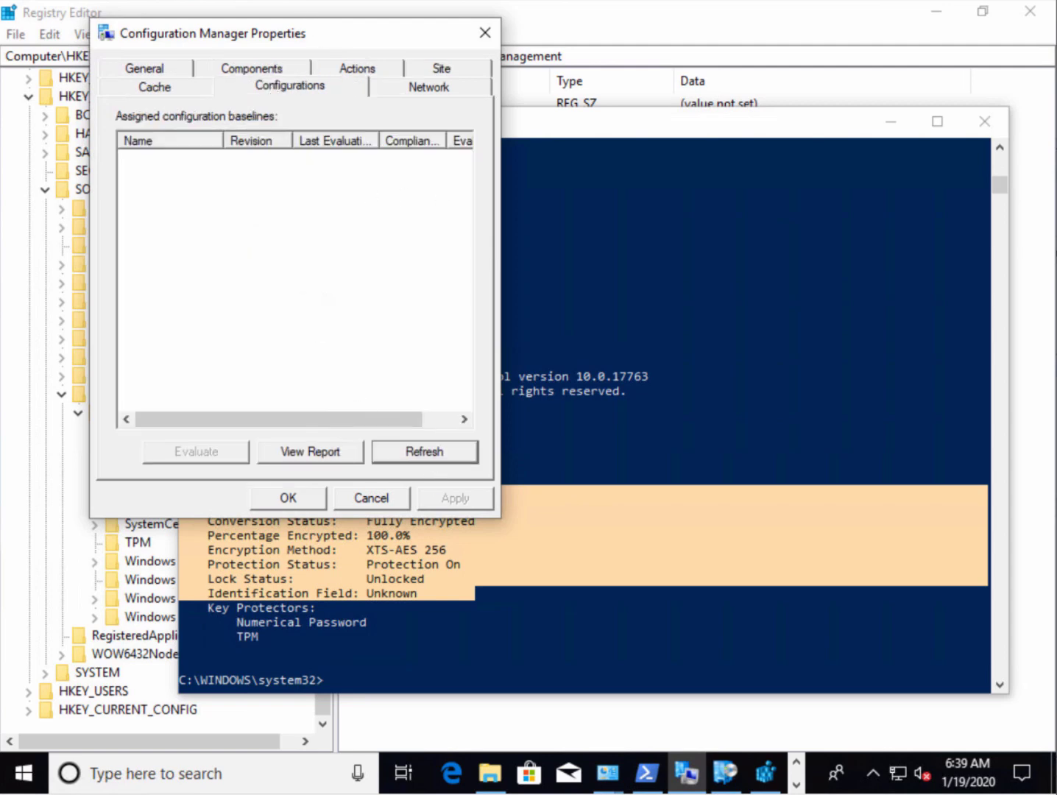
drag(319, 31, 370, 21)
click(679, 25)
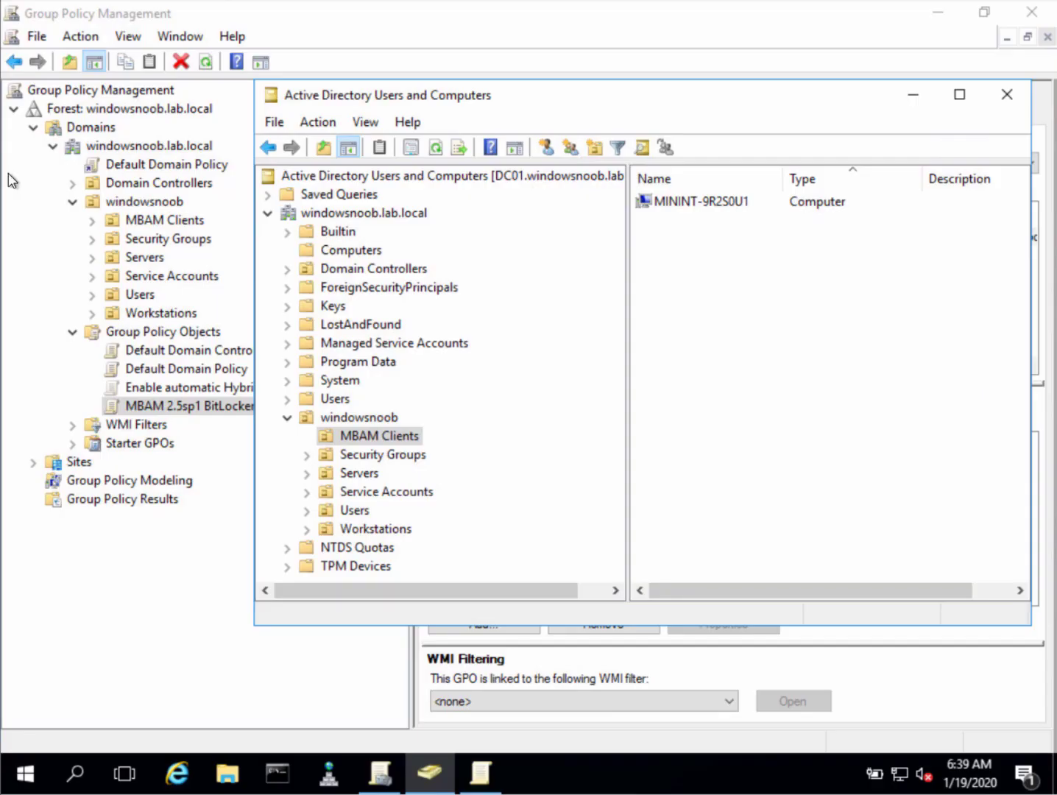
Create the 'ConfigMgr Bitlocker Management' OU under windowsnoob without accidental-deletion protection
right_click(707, 207)
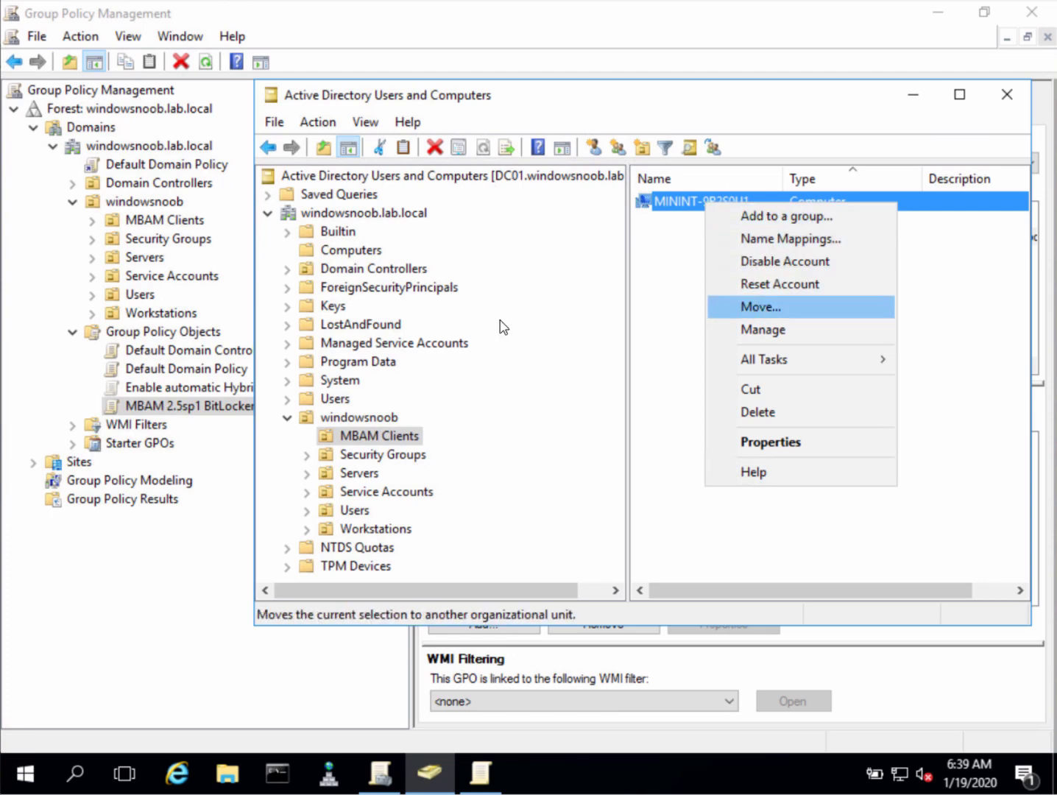
click(391, 421)
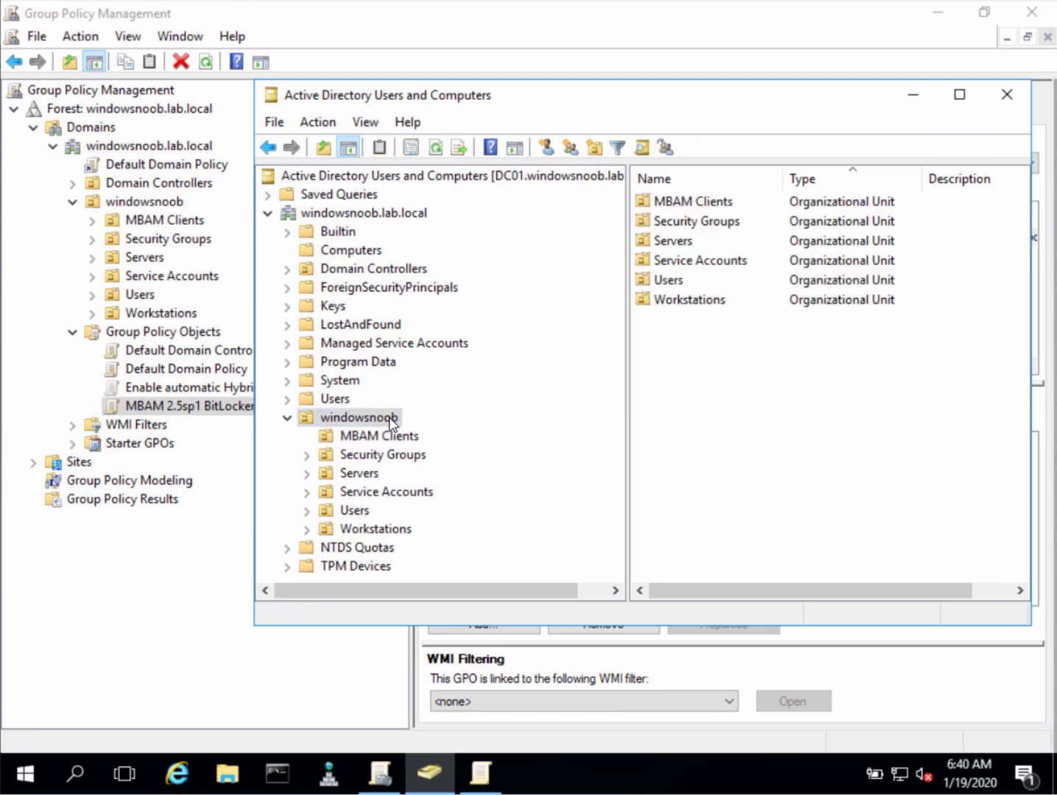
right_click(390, 418)
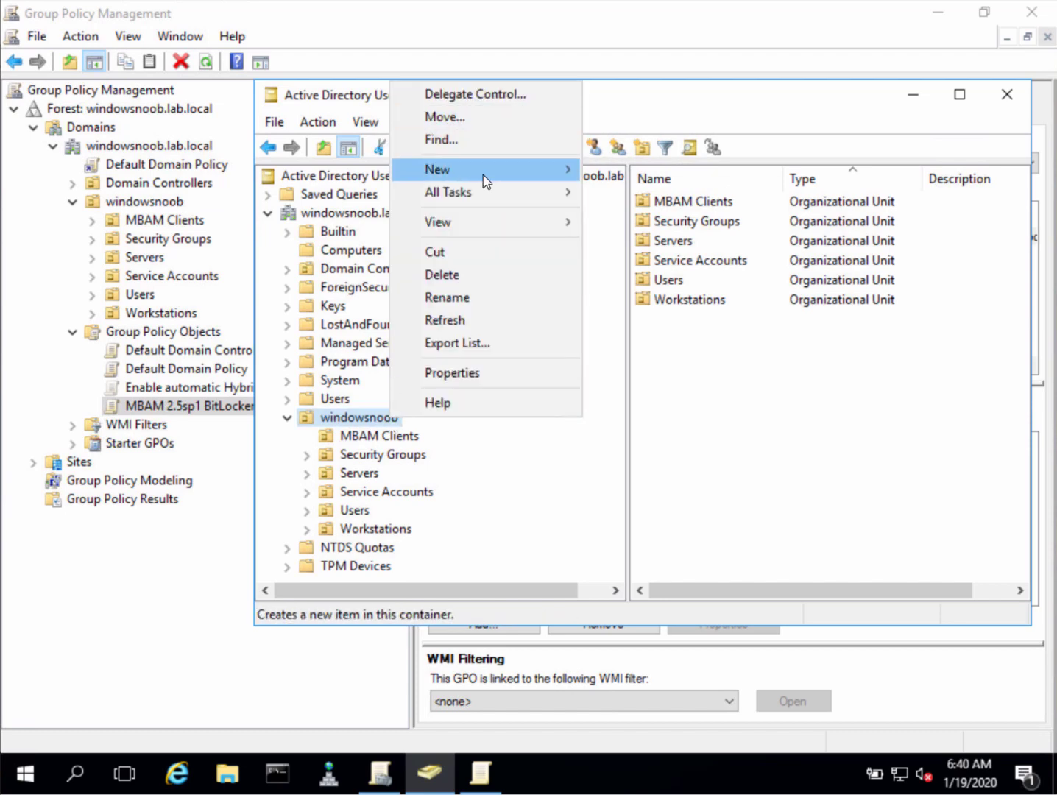
mouse_move(526, 172)
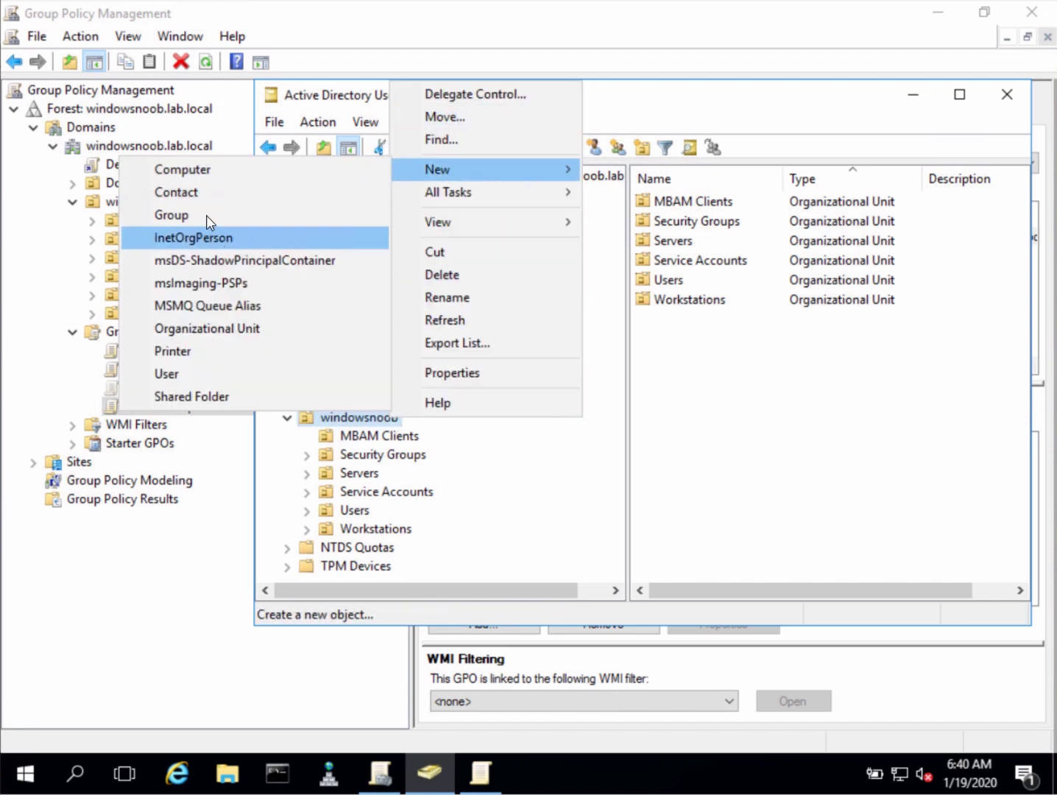
click(227, 328)
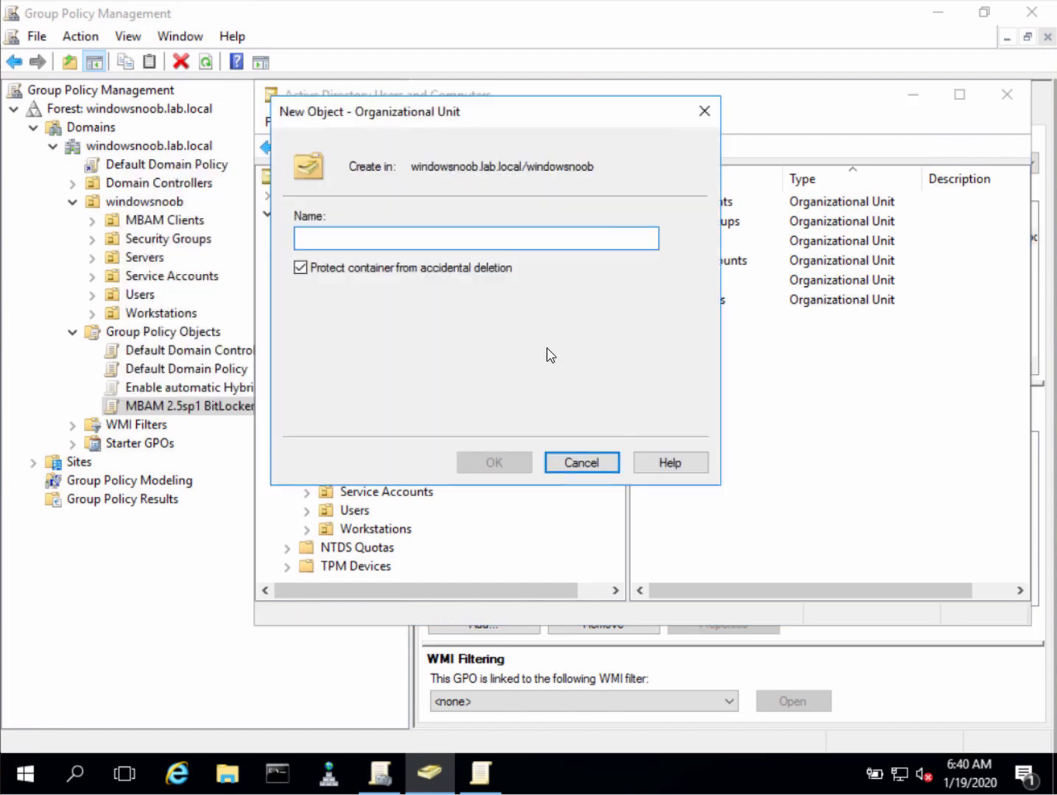
text(ConfigMg)
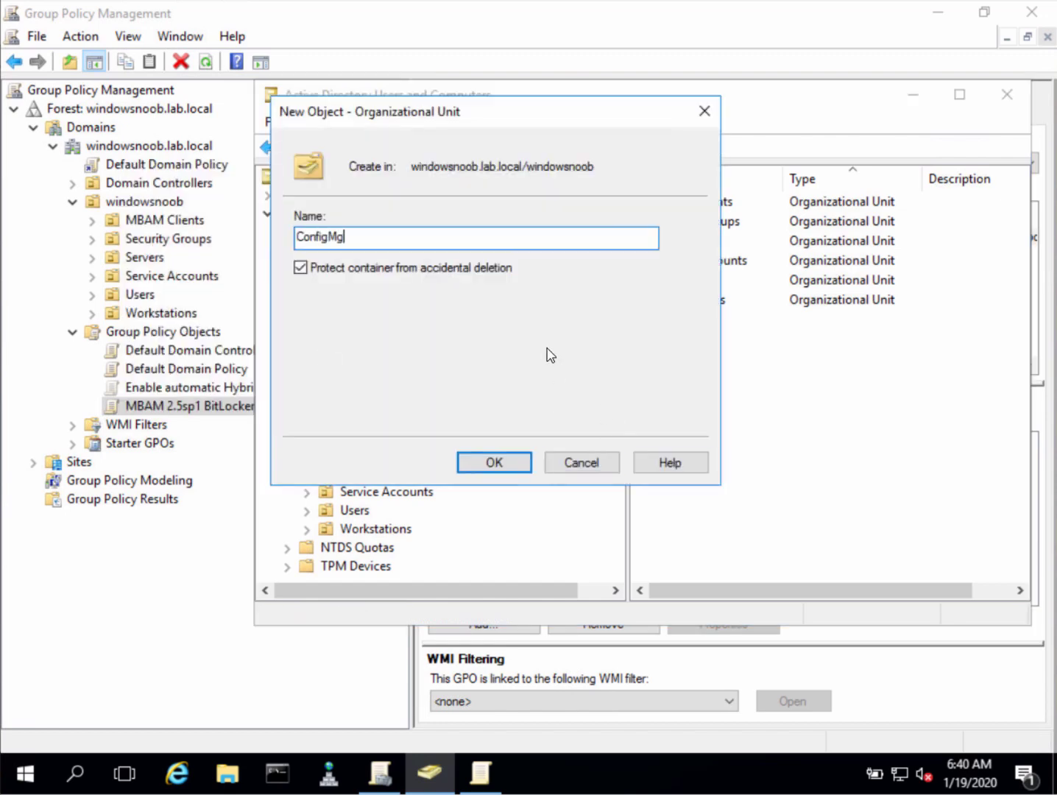
text(r Bitlocker Management)
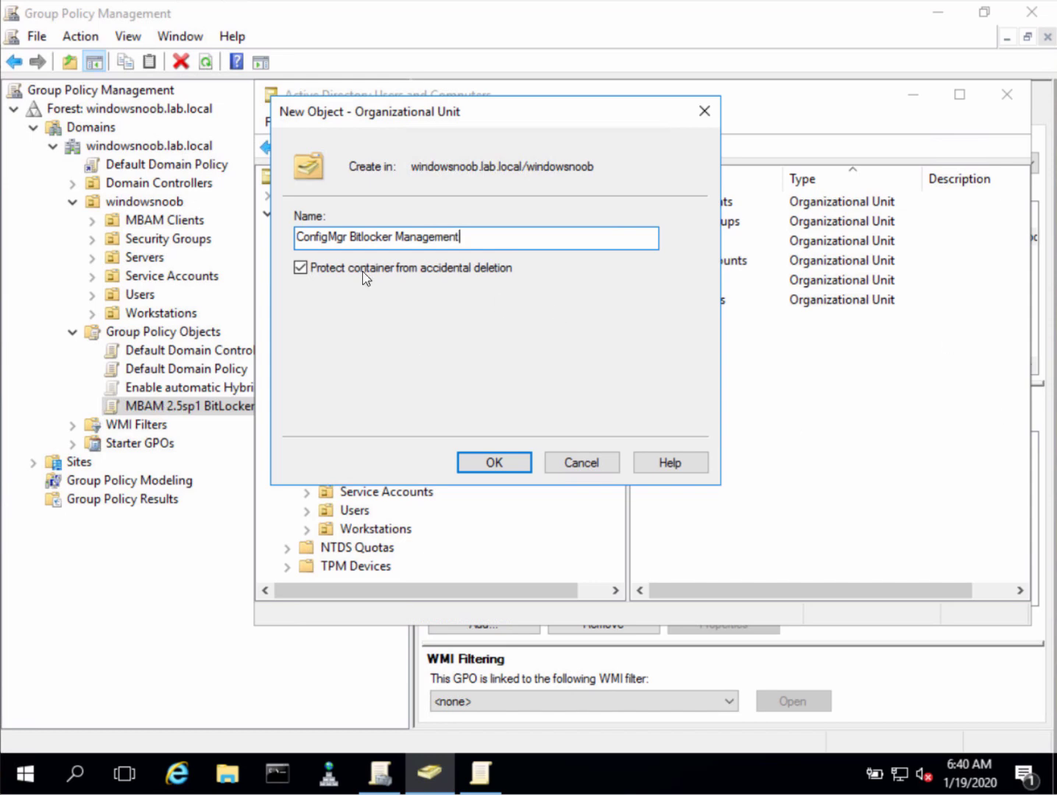
click(300, 269)
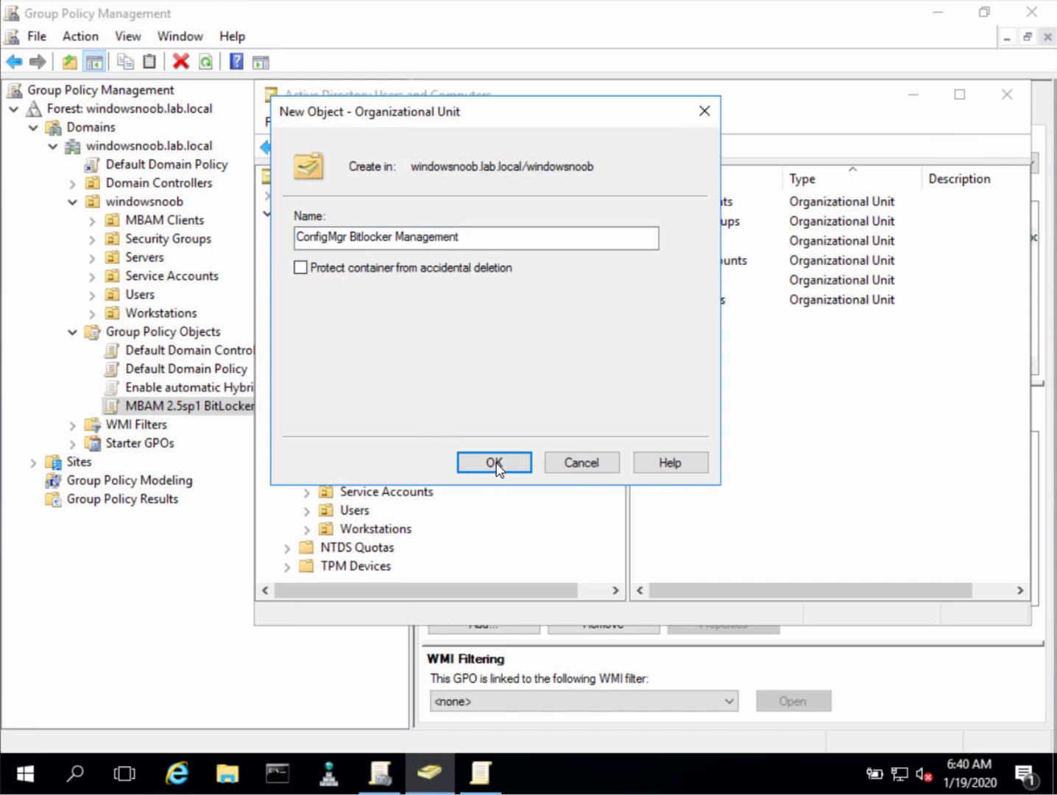
click(500, 466)
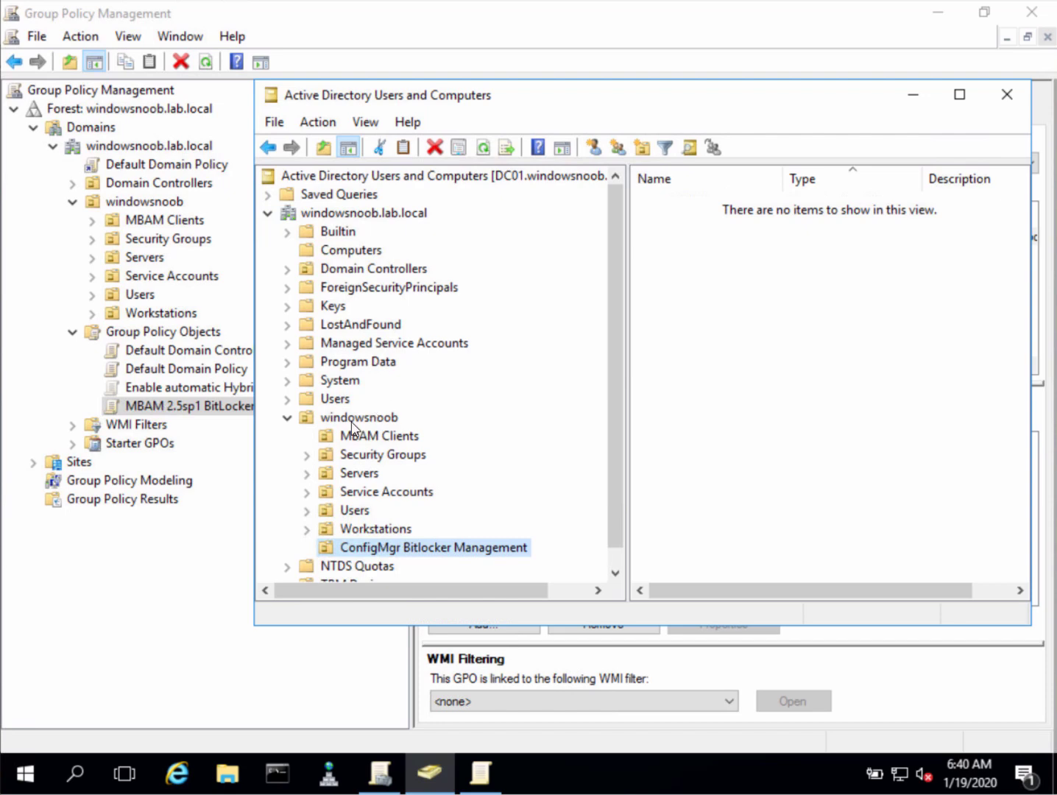
Move computer MININT-9R2S0U1 from MBAM Clients into the ConfigMgr Bitlocker Management OU
click(372, 439)
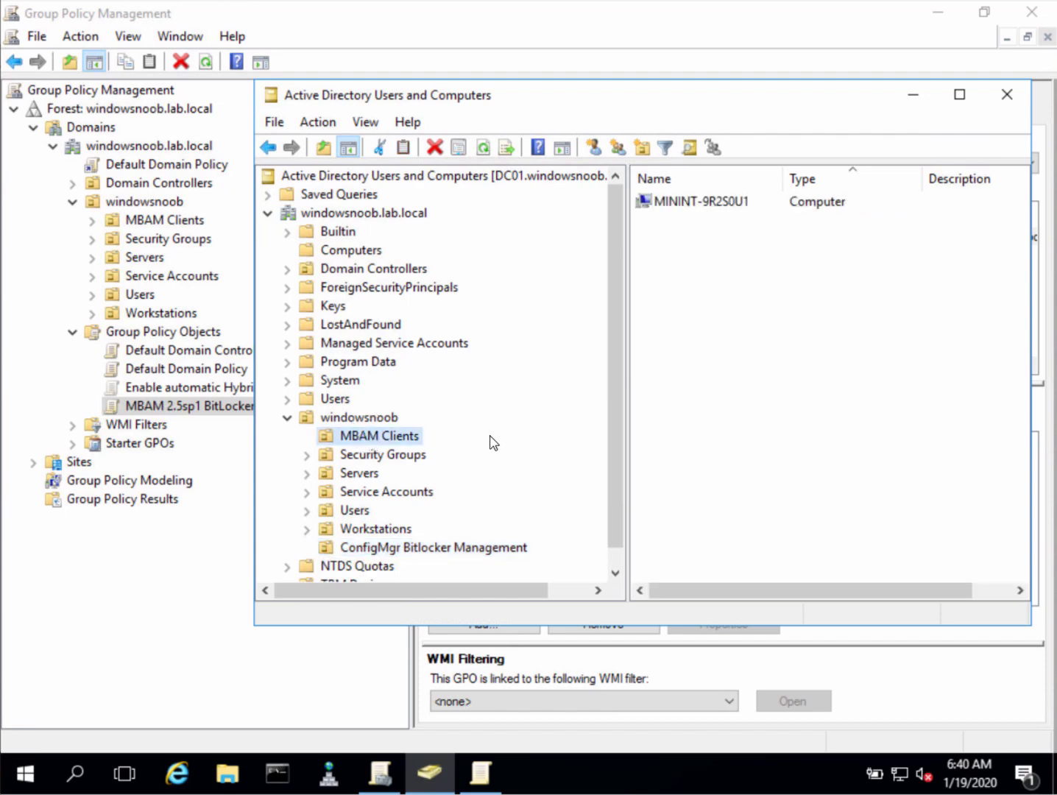
click(395, 549)
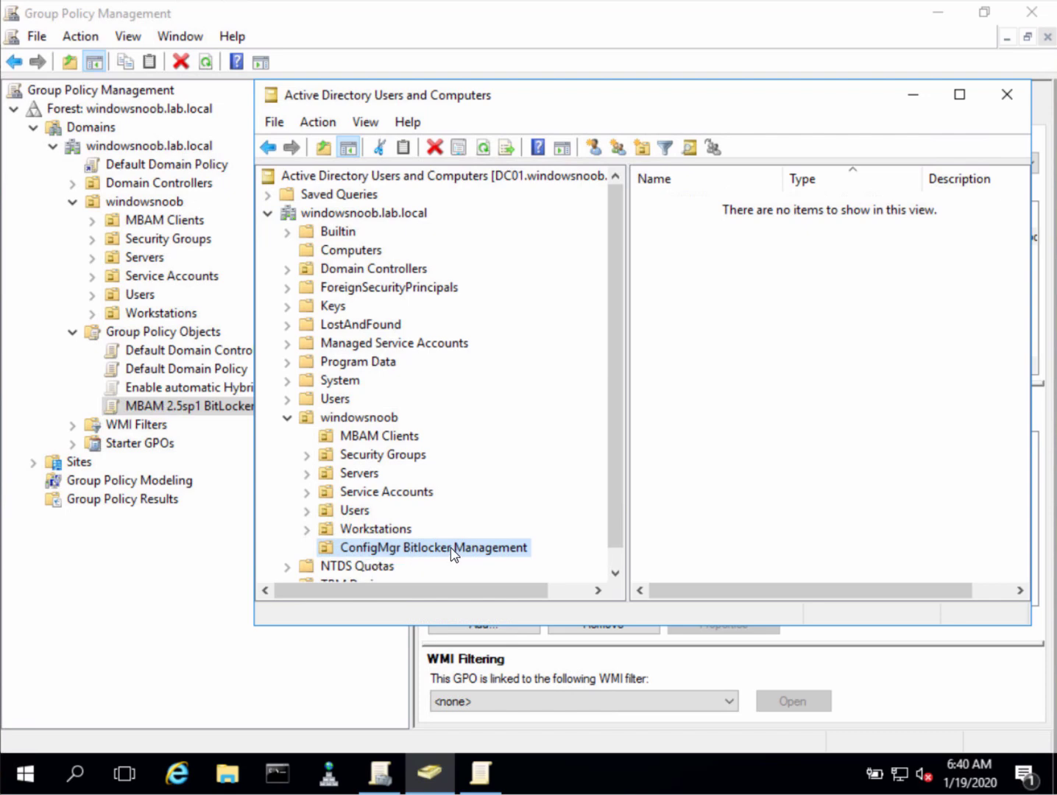
click(391, 436)
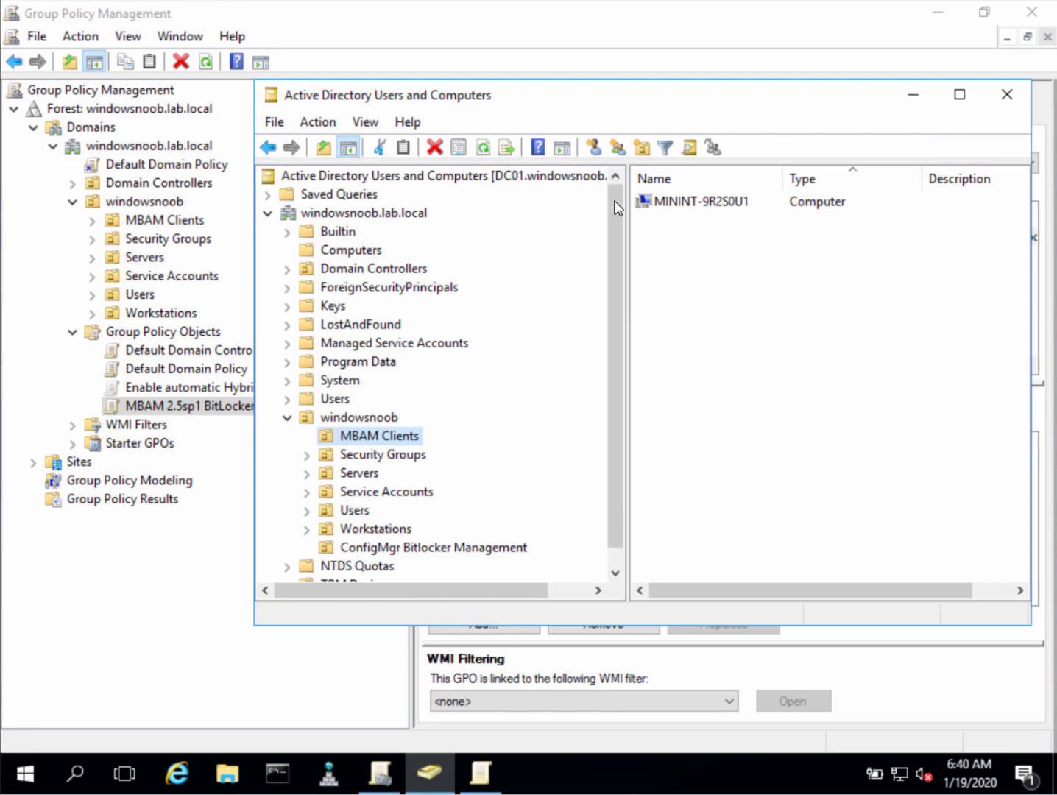
right_click(714, 205)
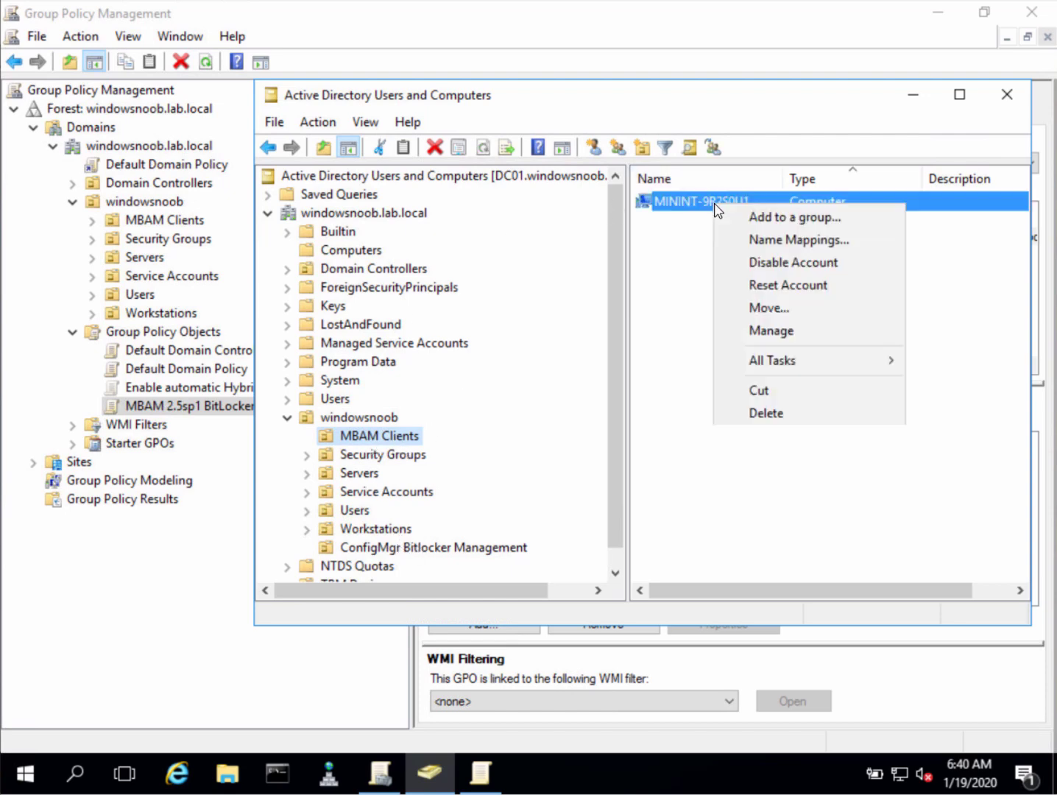
click(771, 310)
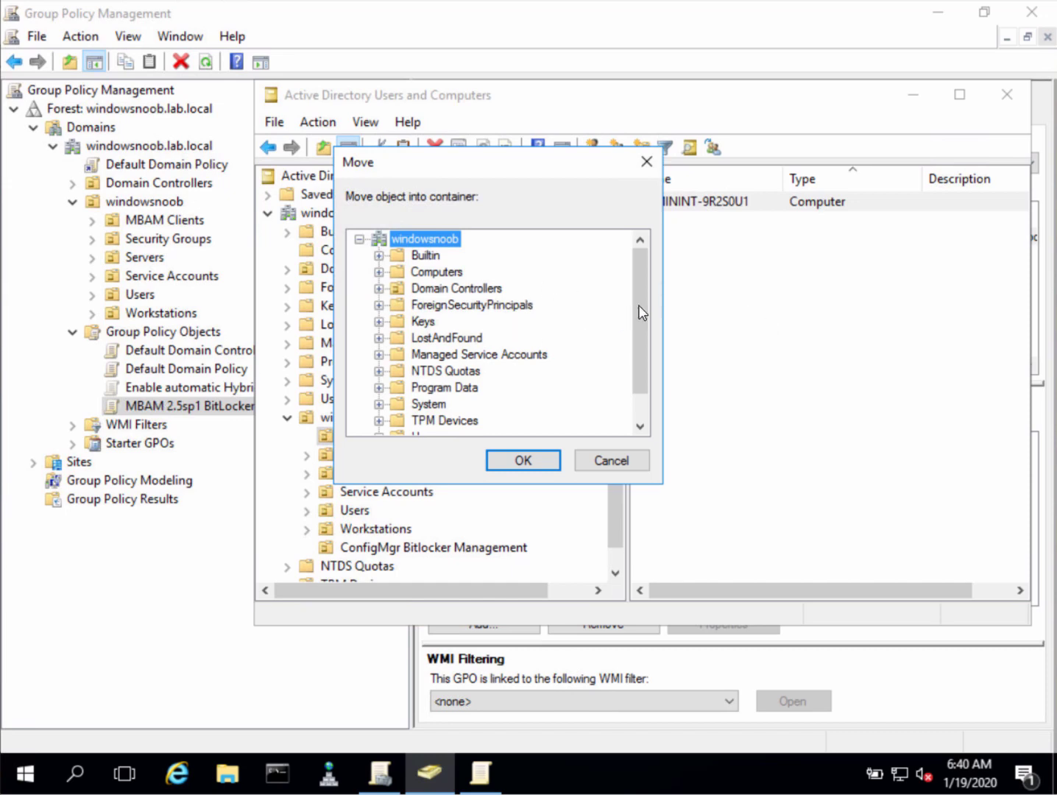
drag(638, 308, 637, 417)
double_click(457, 420)
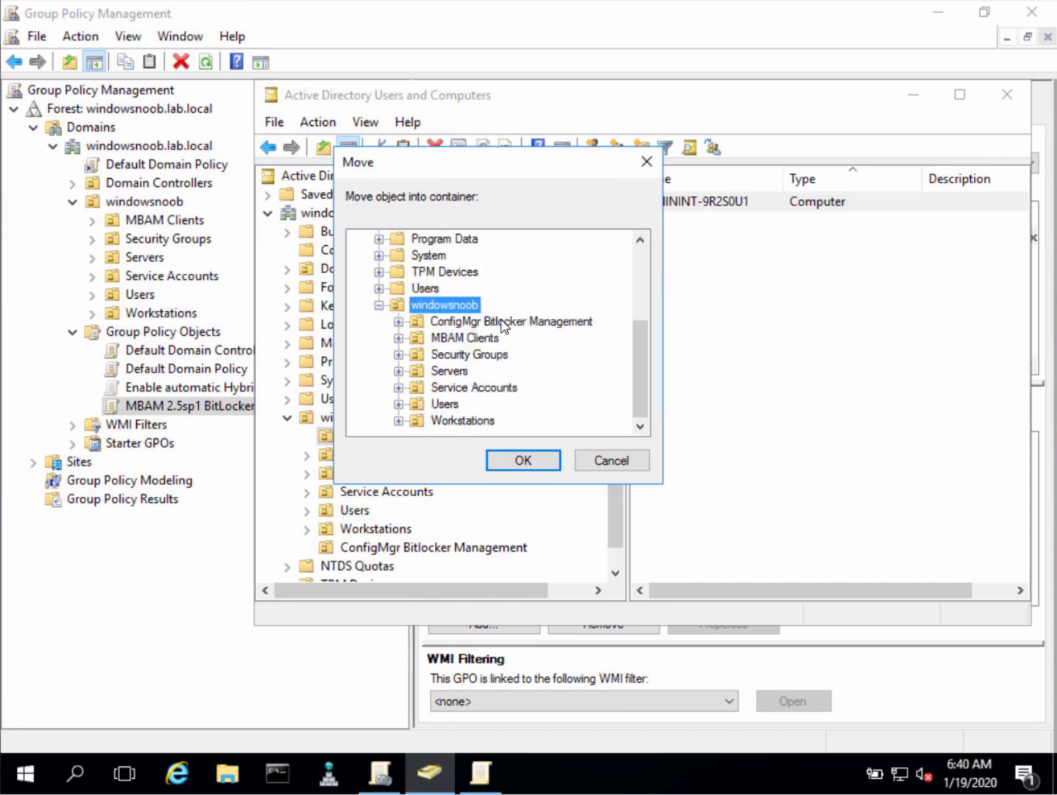
click(504, 324)
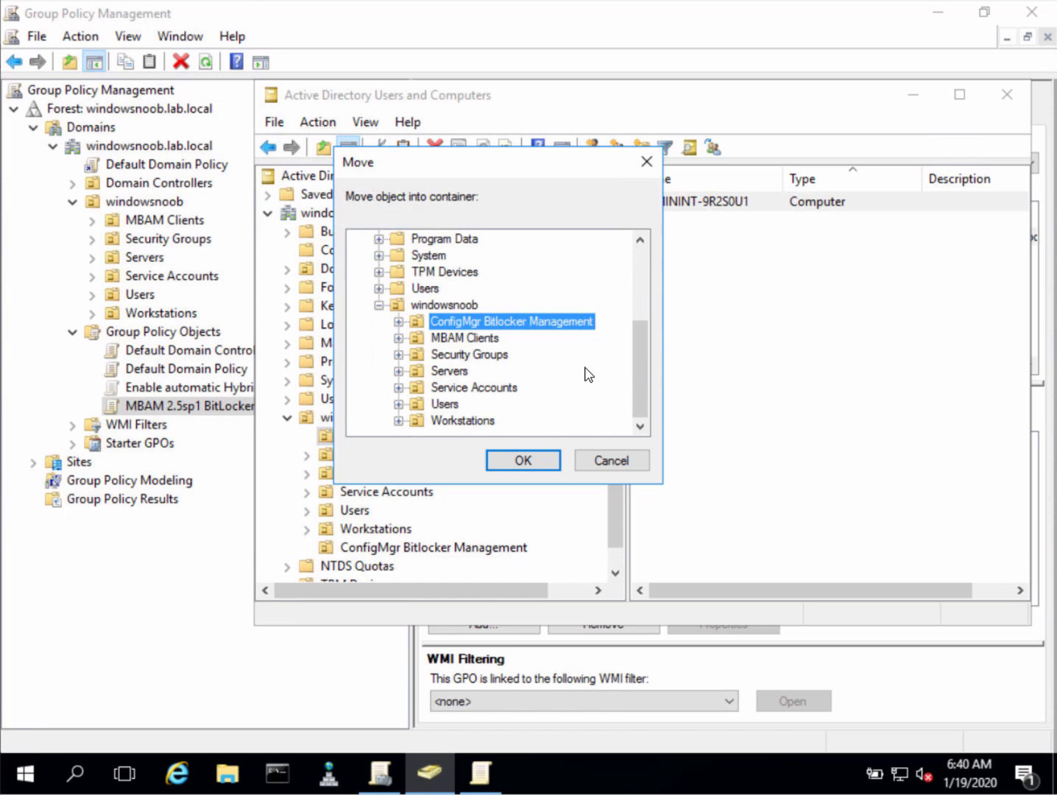
click(535, 466)
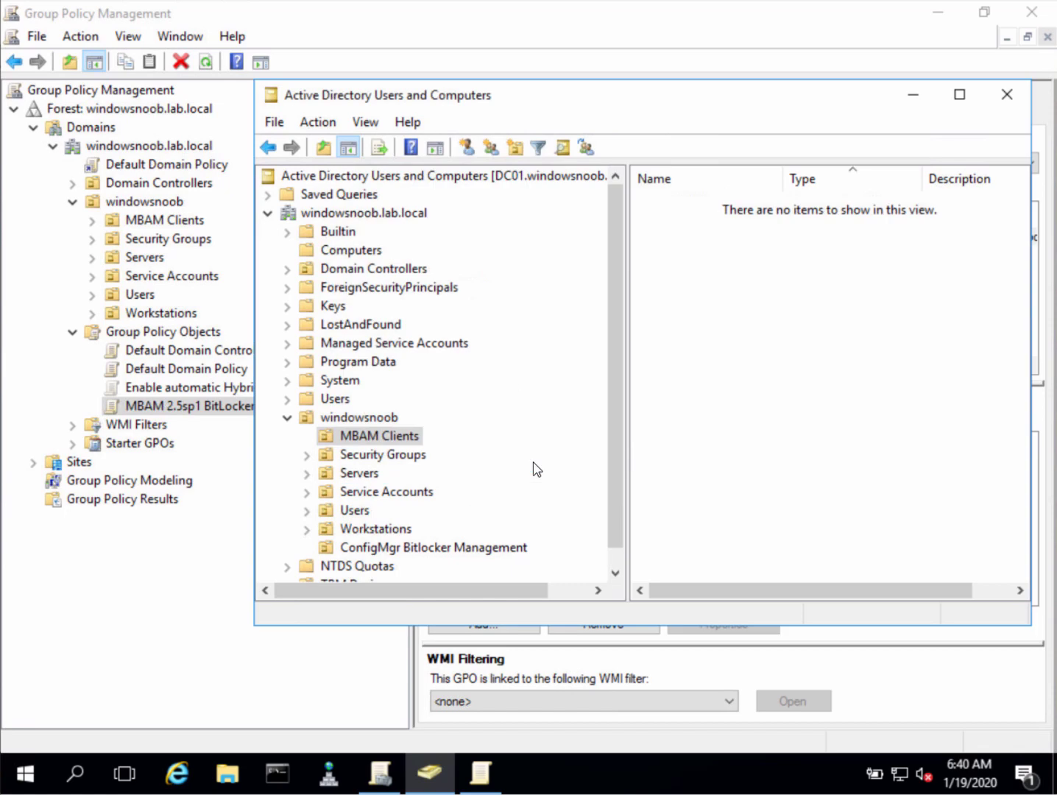
click(457, 546)
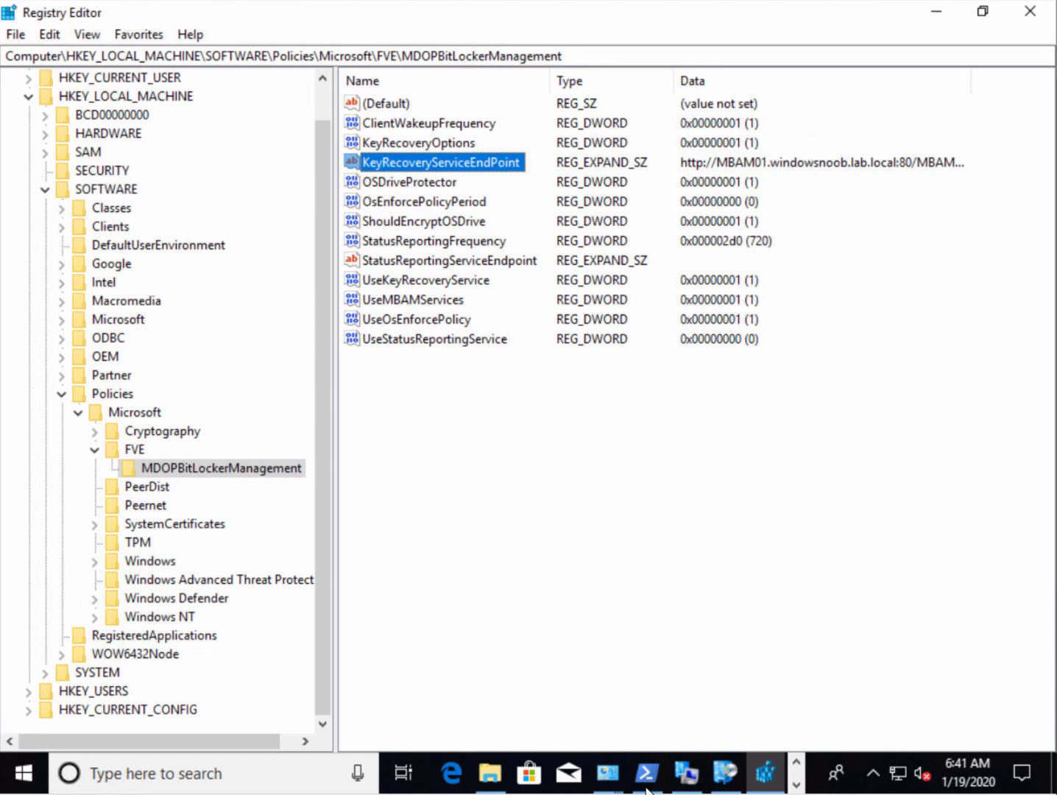
Run gpupdate /force in the PowerShell console to refresh computer and user policy
click(646, 772)
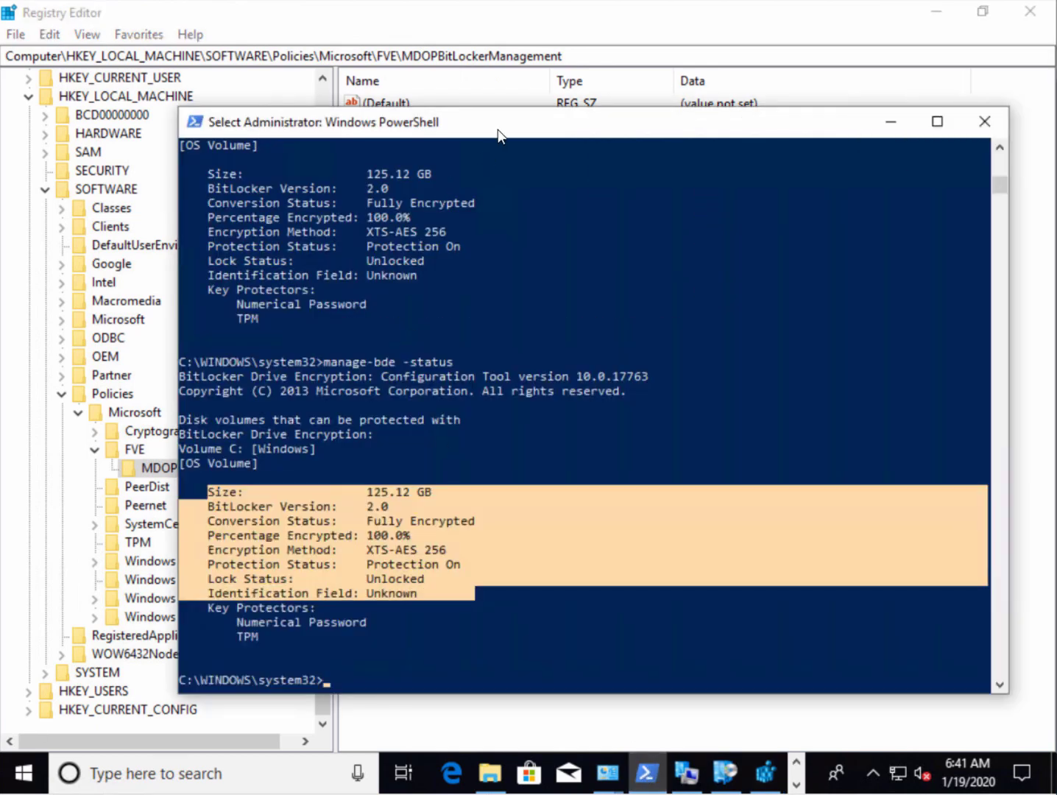
drag(504, 134, 649, 171)
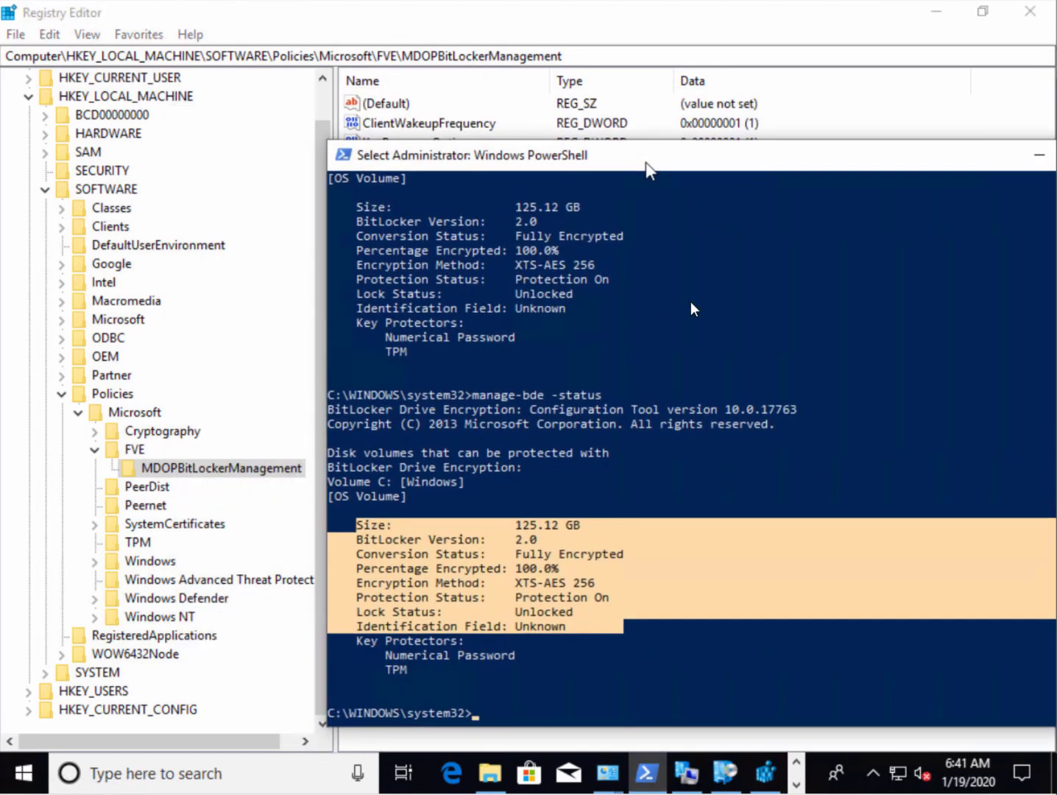
click(714, 352)
text(g)
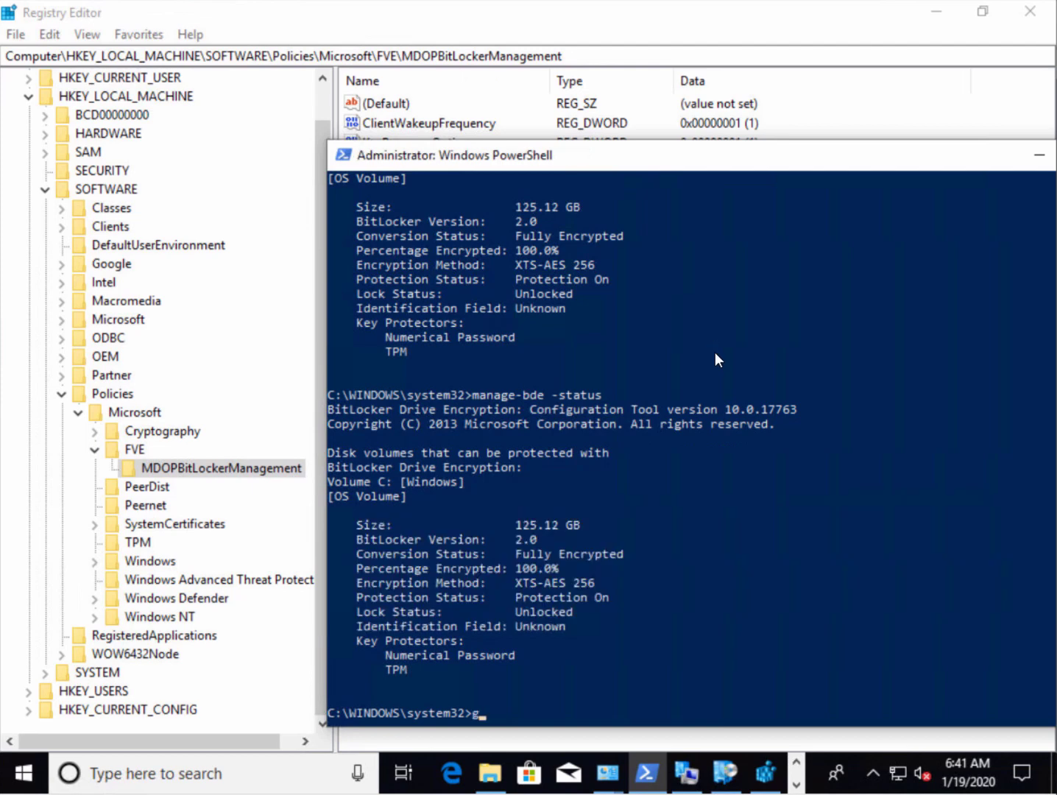
text(pudate /focerce)
key(Return)
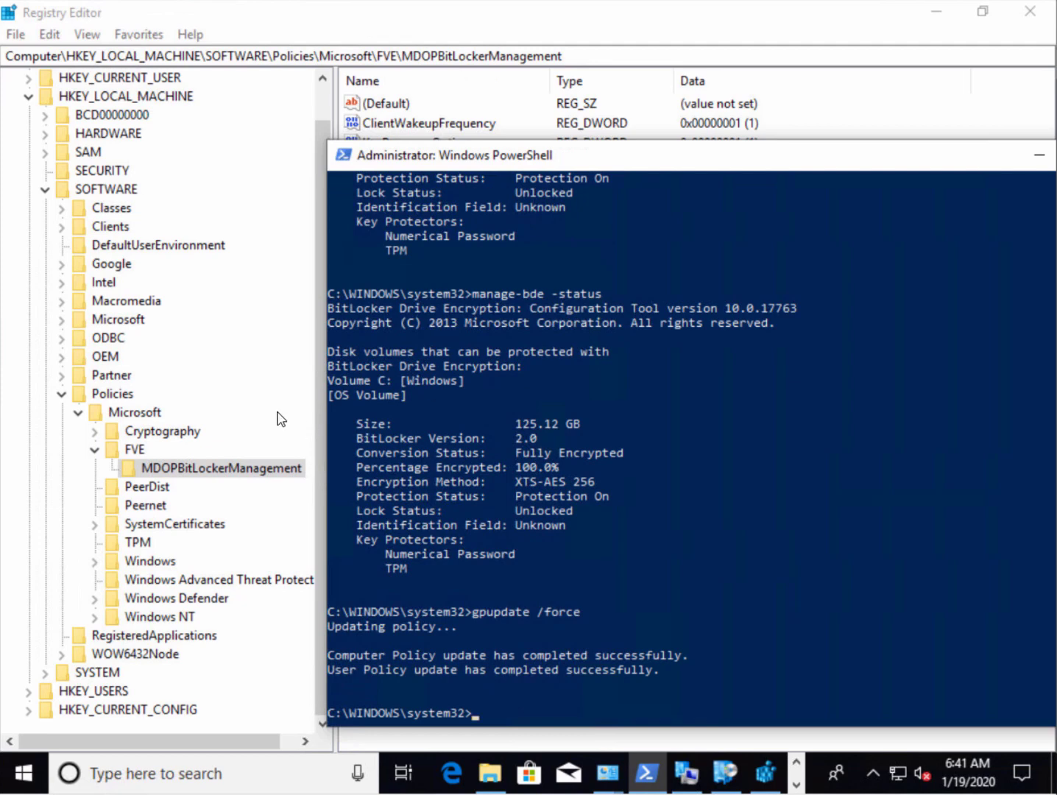
Refresh the Registry Editor view of the Microsoft policies key
click(122, 417)
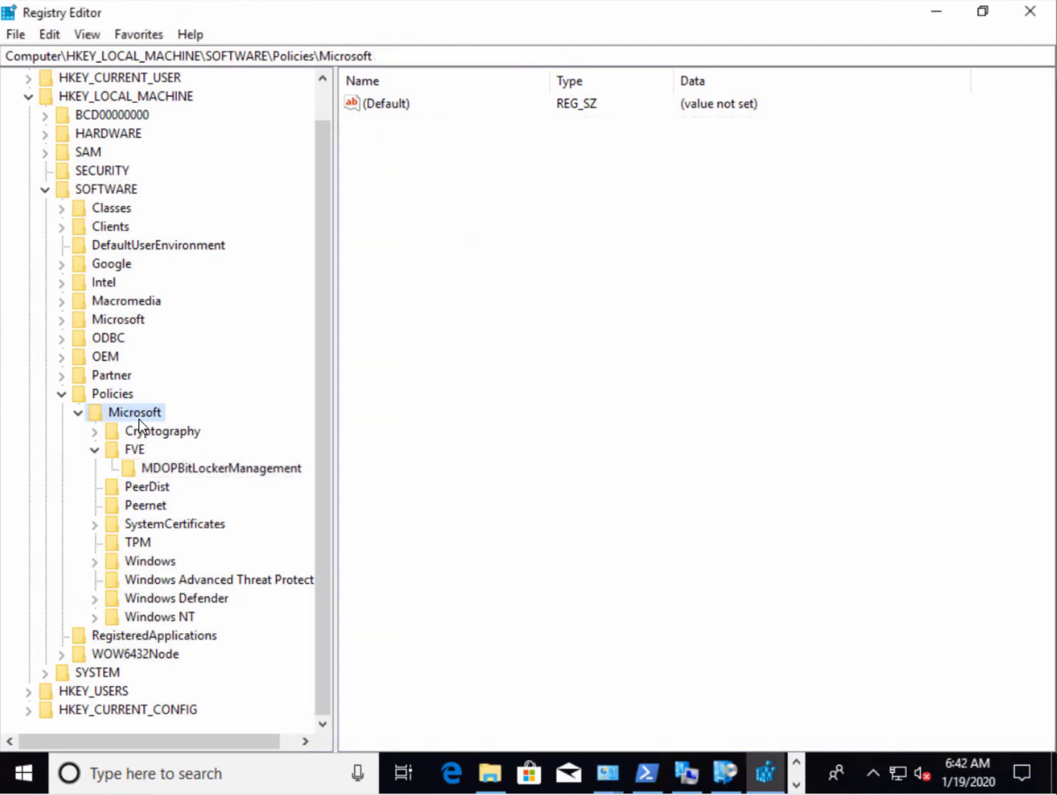
click(88, 35)
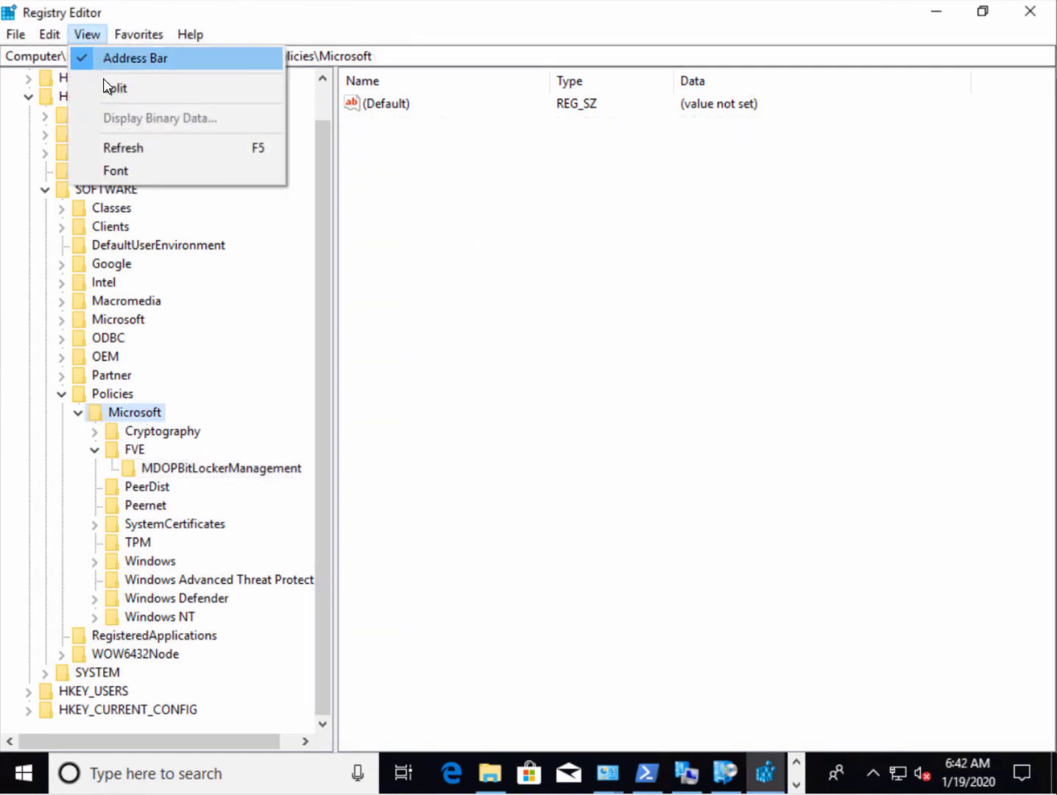
click(119, 155)
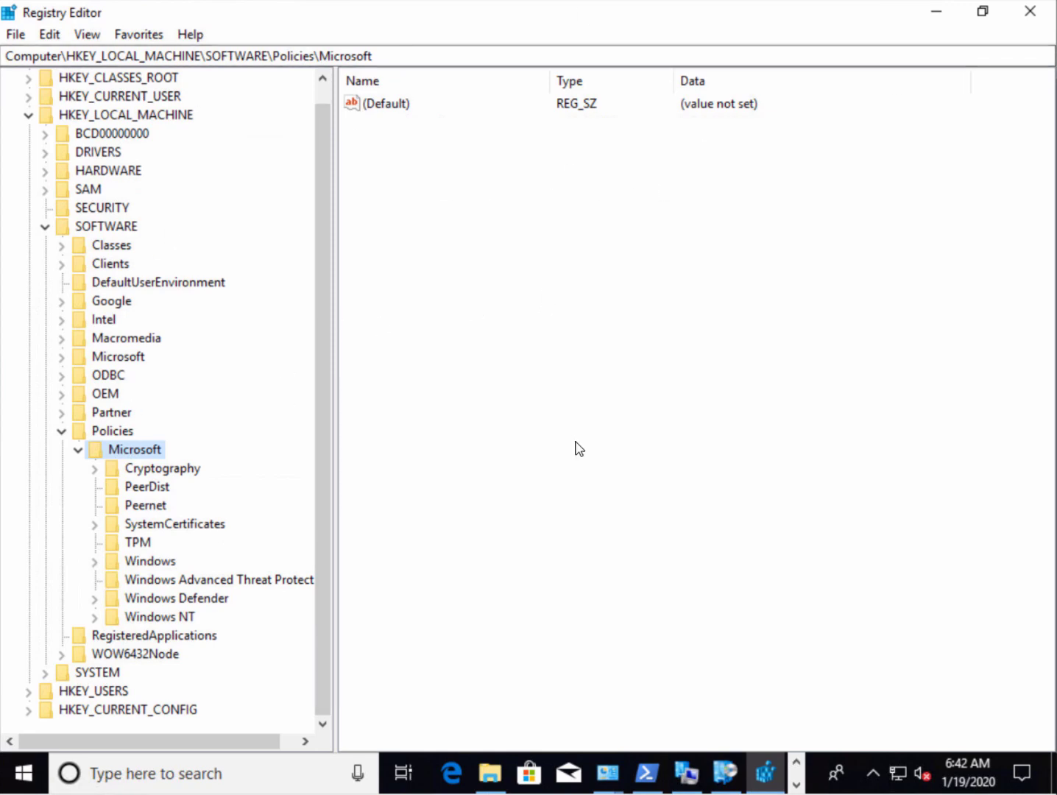
Widen and refresh Programs and Features, then check that MDOP MBAM shows version 2.5.1100.0
click(606, 780)
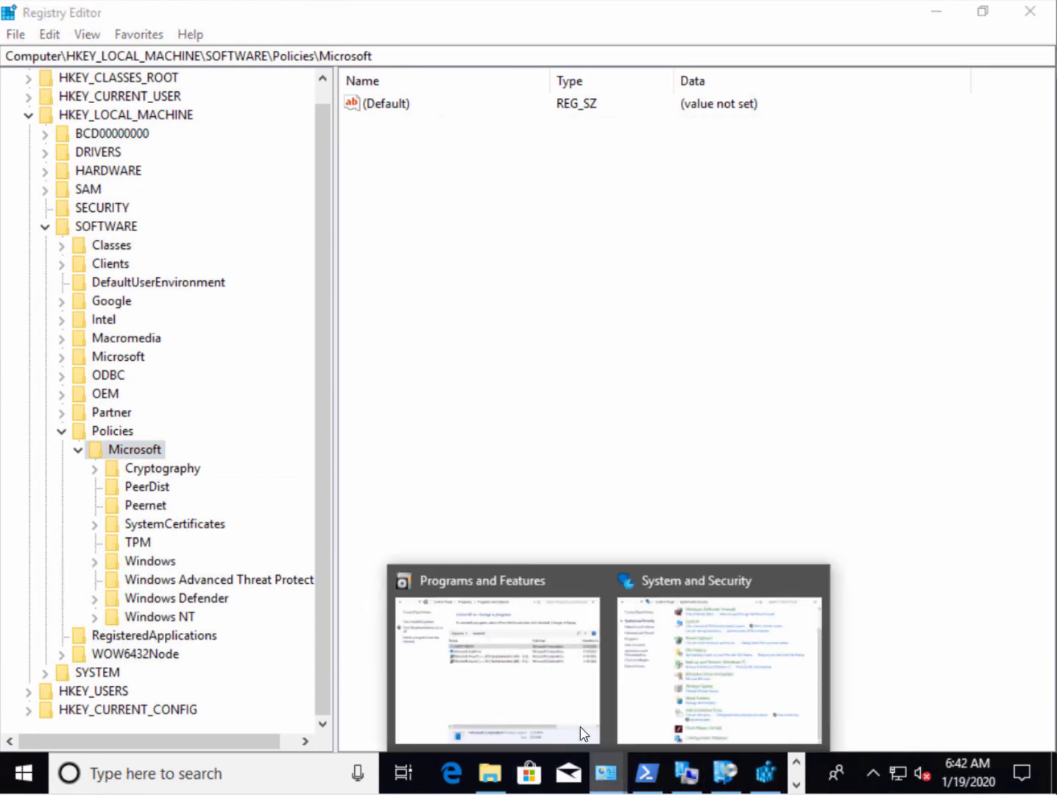
click(580, 726)
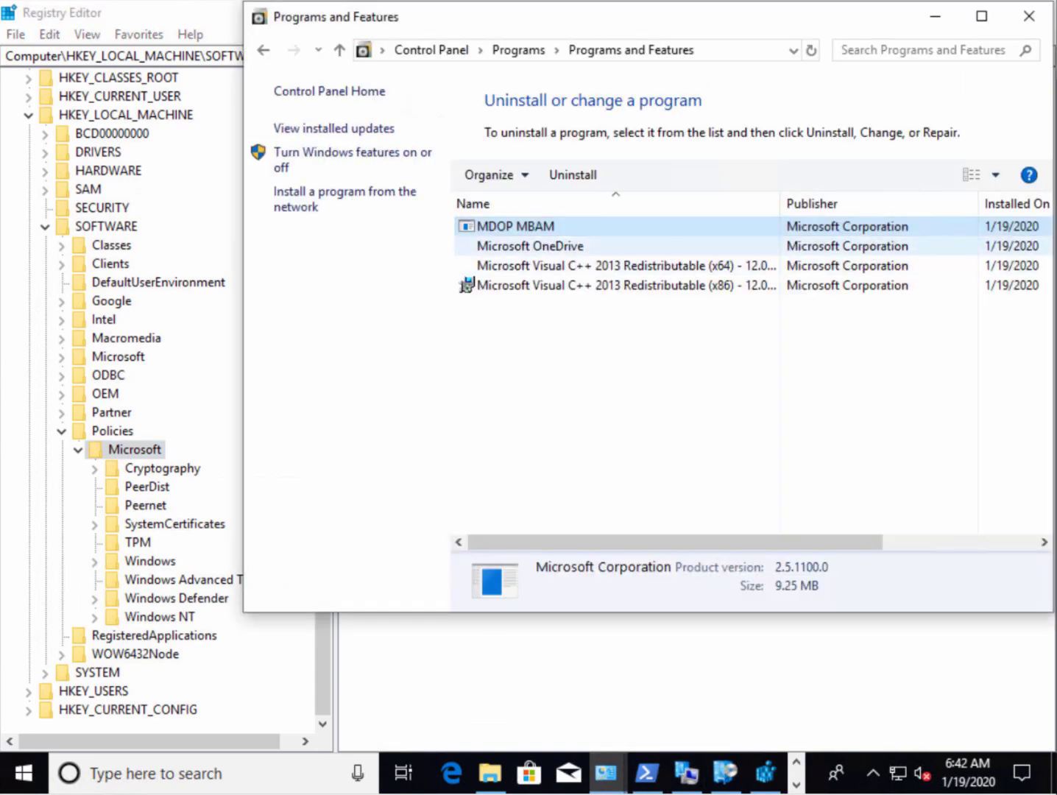
drag(245, 2, 30, 10)
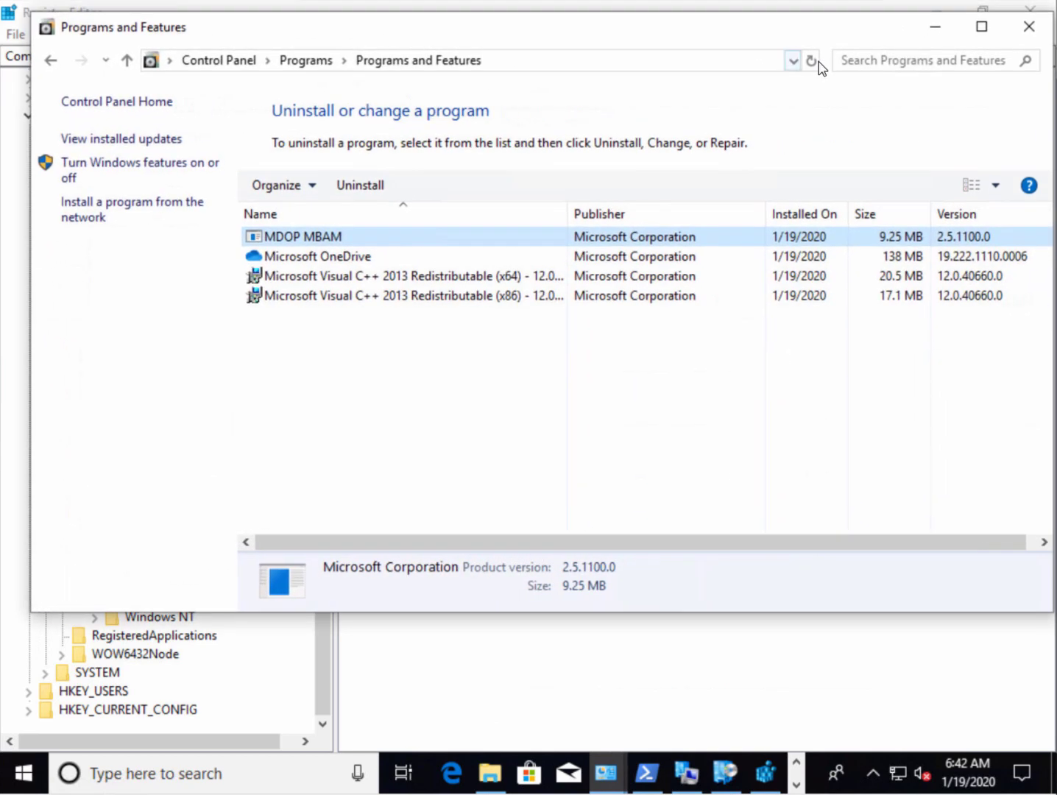
click(812, 63)
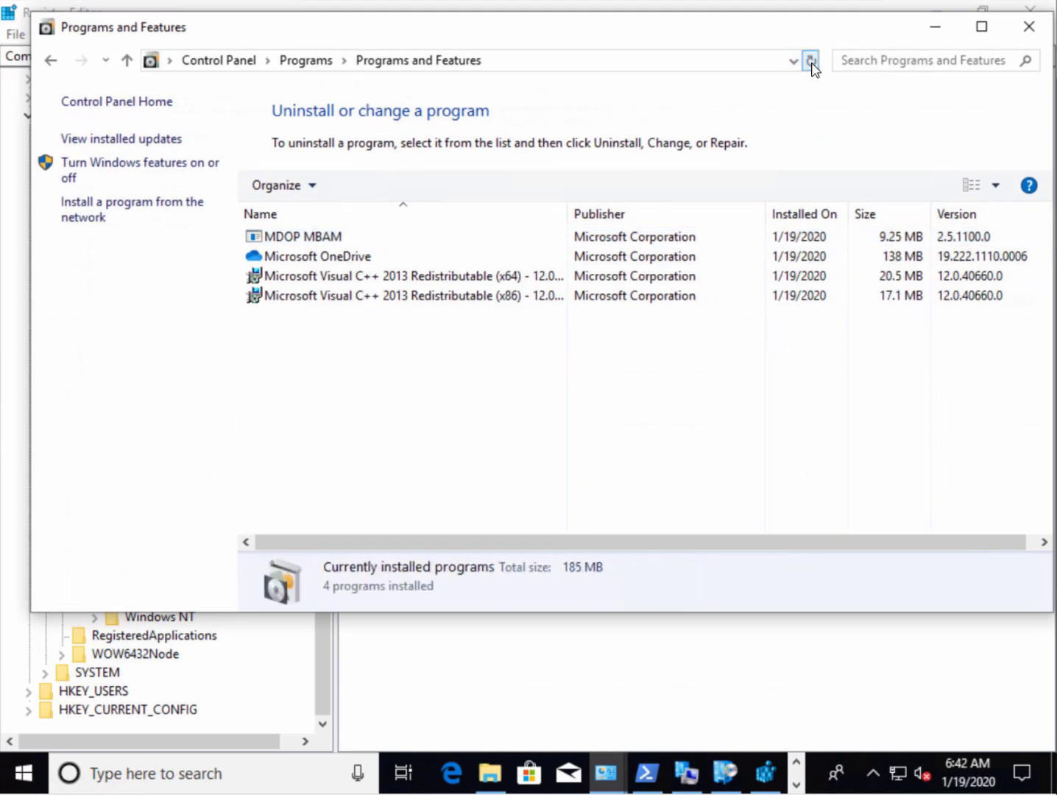
click(474, 235)
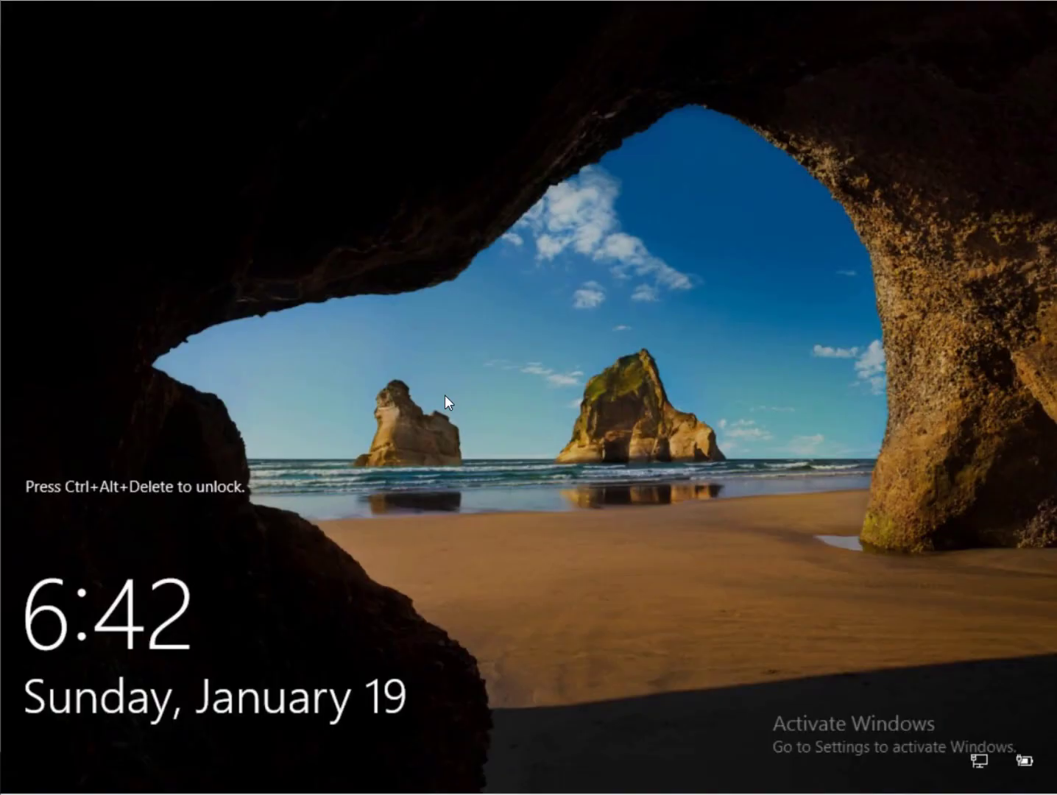
Unlock the PC by entering the account password
key(ctrl+alt+Delete)
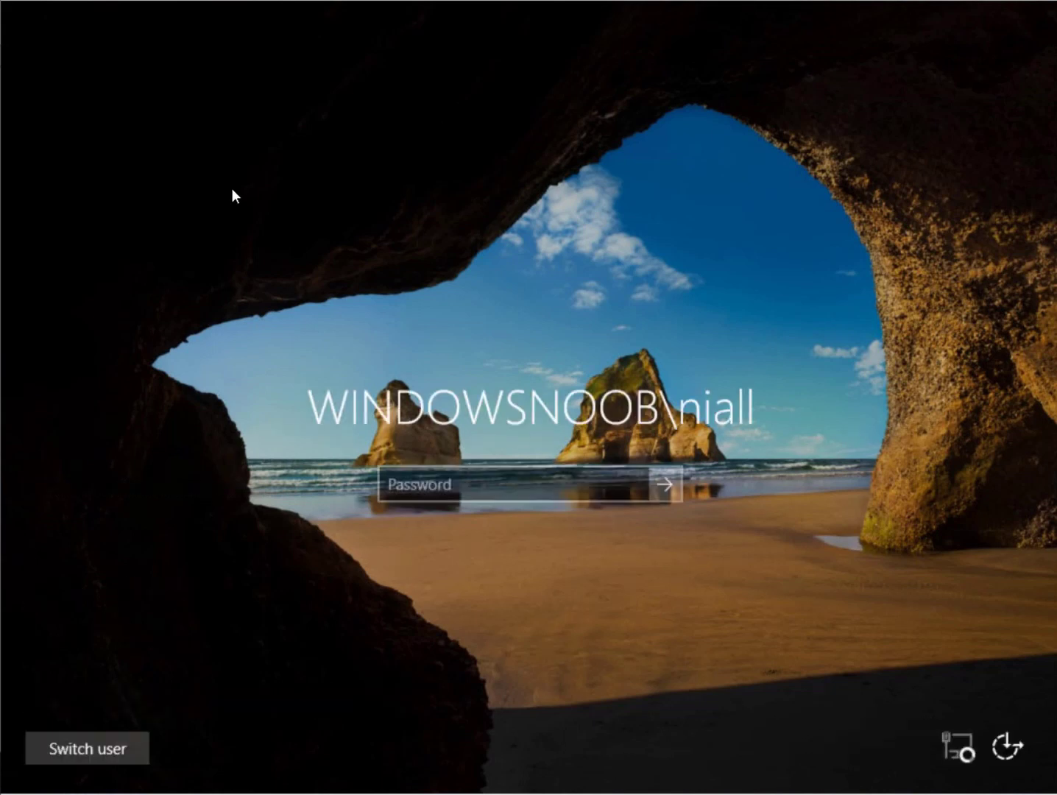
text(*********)
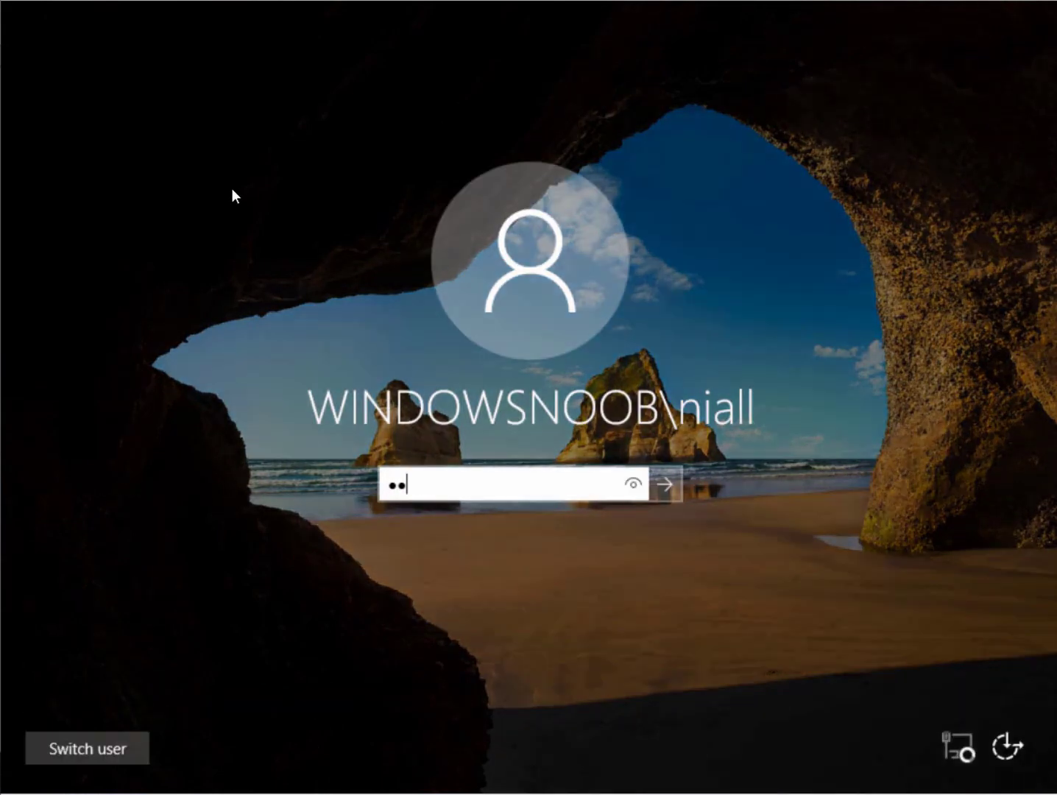
key(Return)
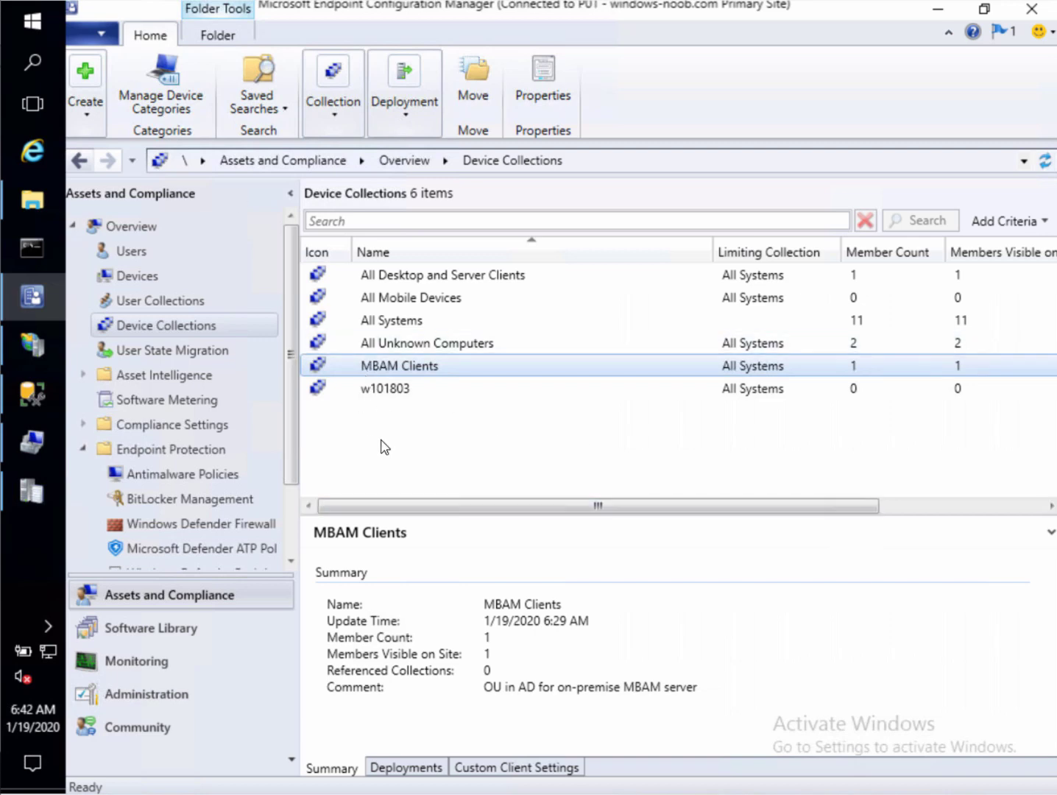
Cancel and discard the newly started Create Device Collection wizard
right_click(373, 444)
click(473, 450)
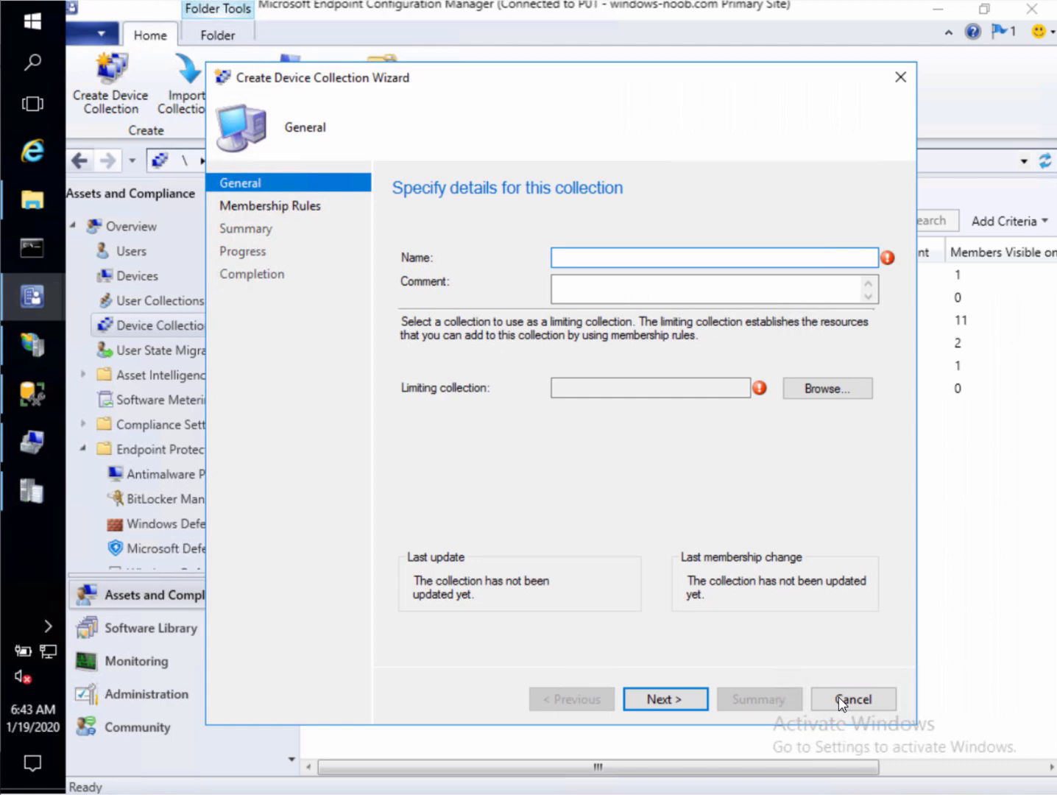
click(841, 698)
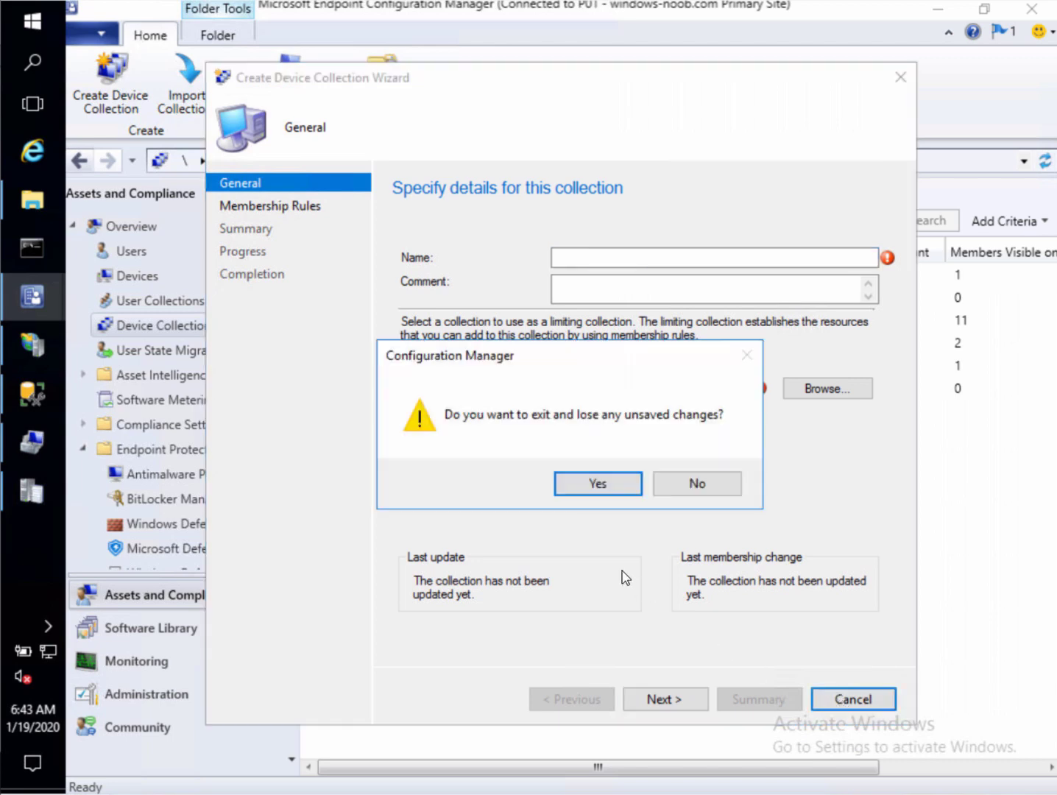
click(573, 491)
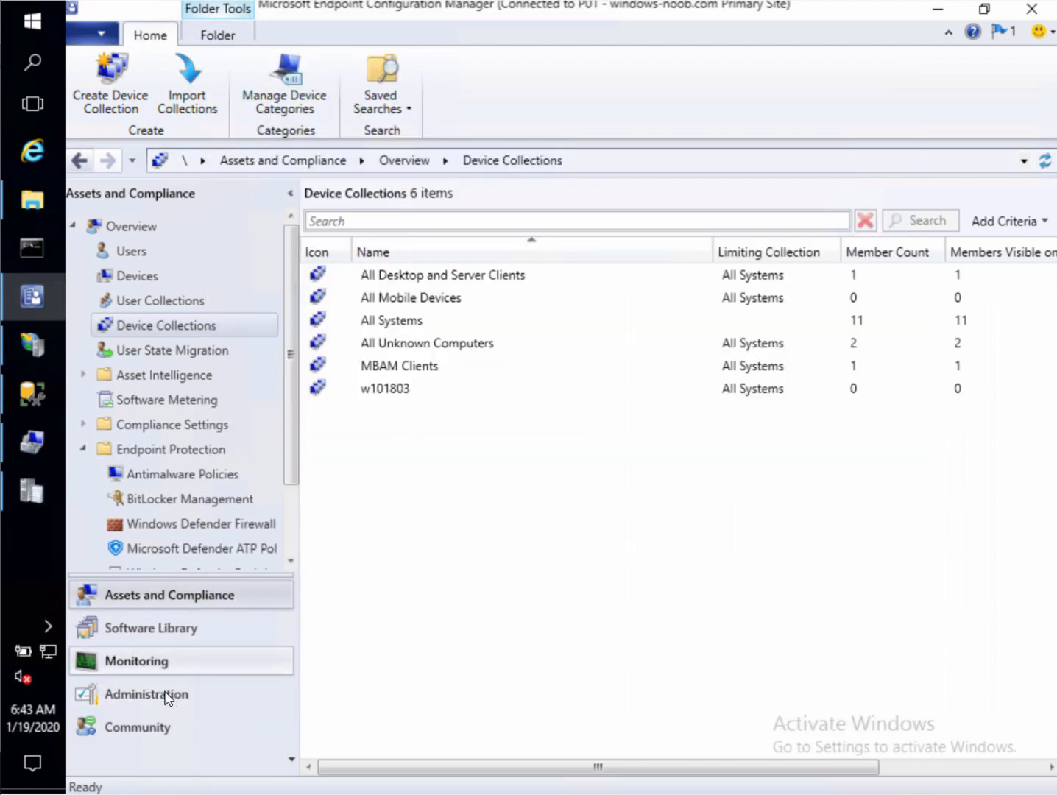
Run Active Directory System, Forest and Group discovery immediately, then return to Device Collections
click(220, 693)
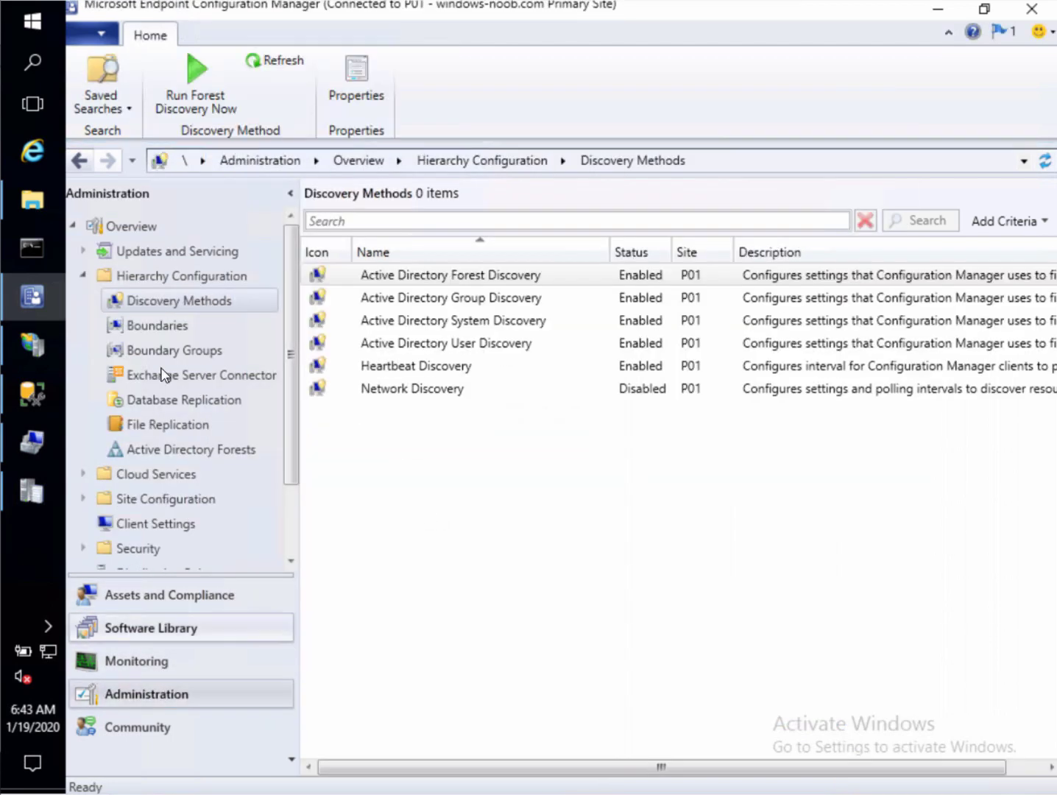
right_click(432, 328)
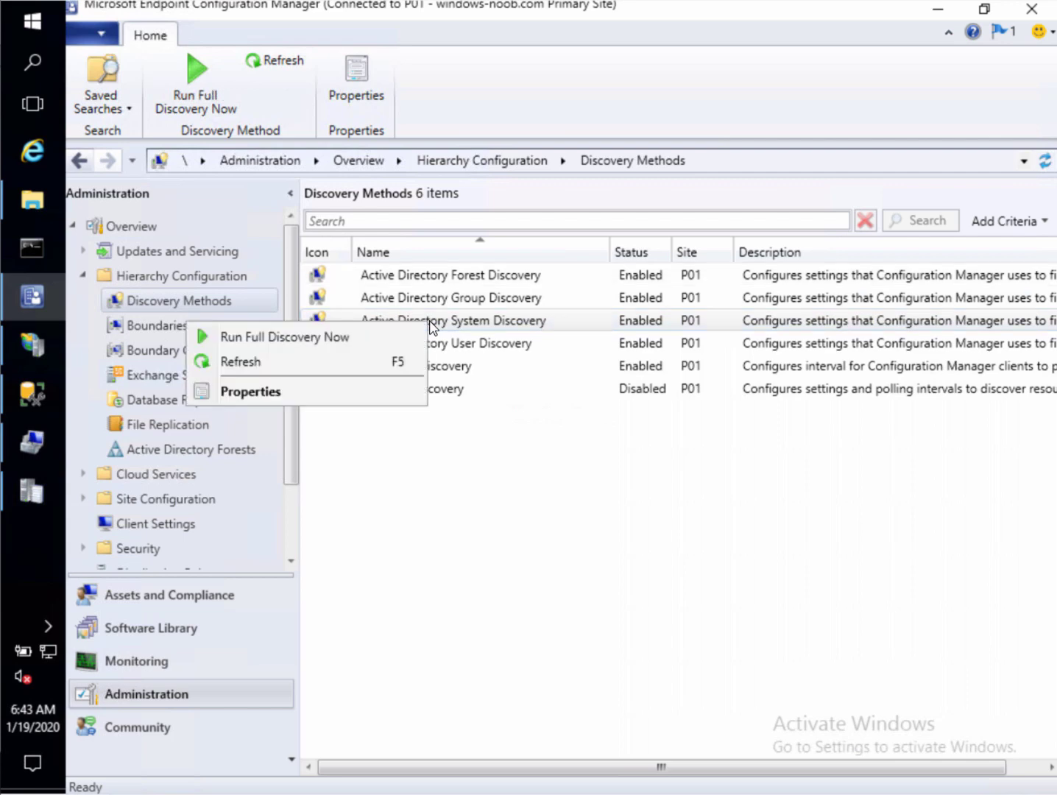
click(390, 337)
click(604, 492)
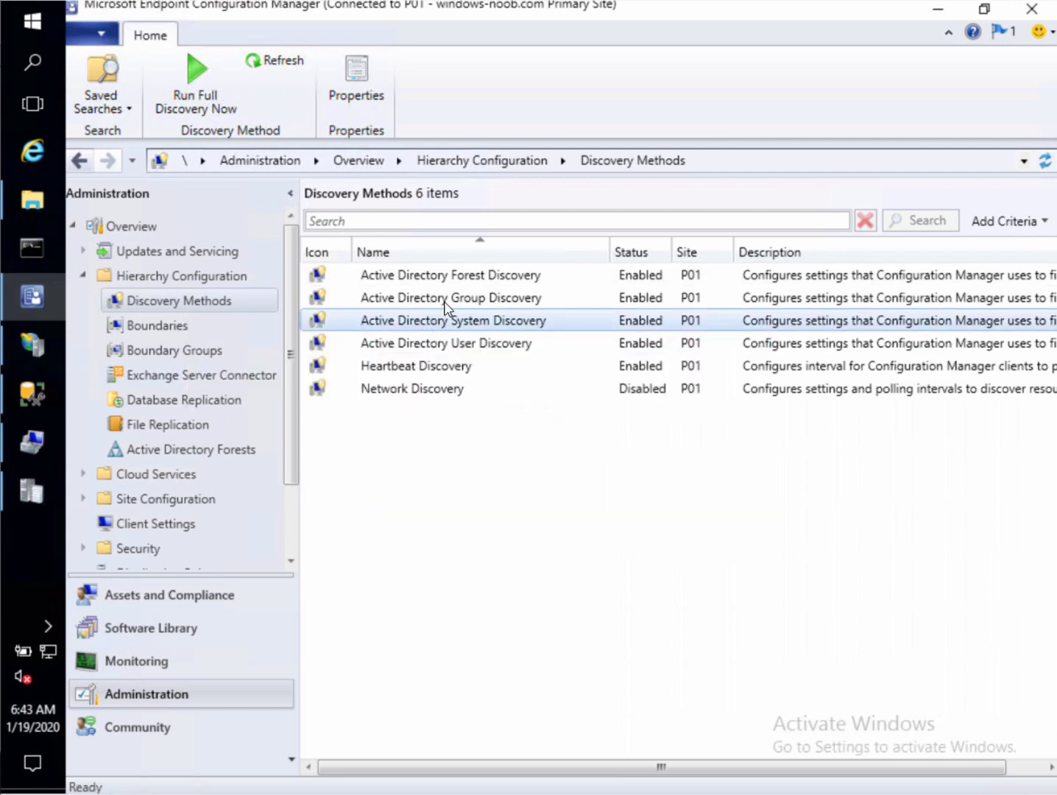
right_click(481, 279)
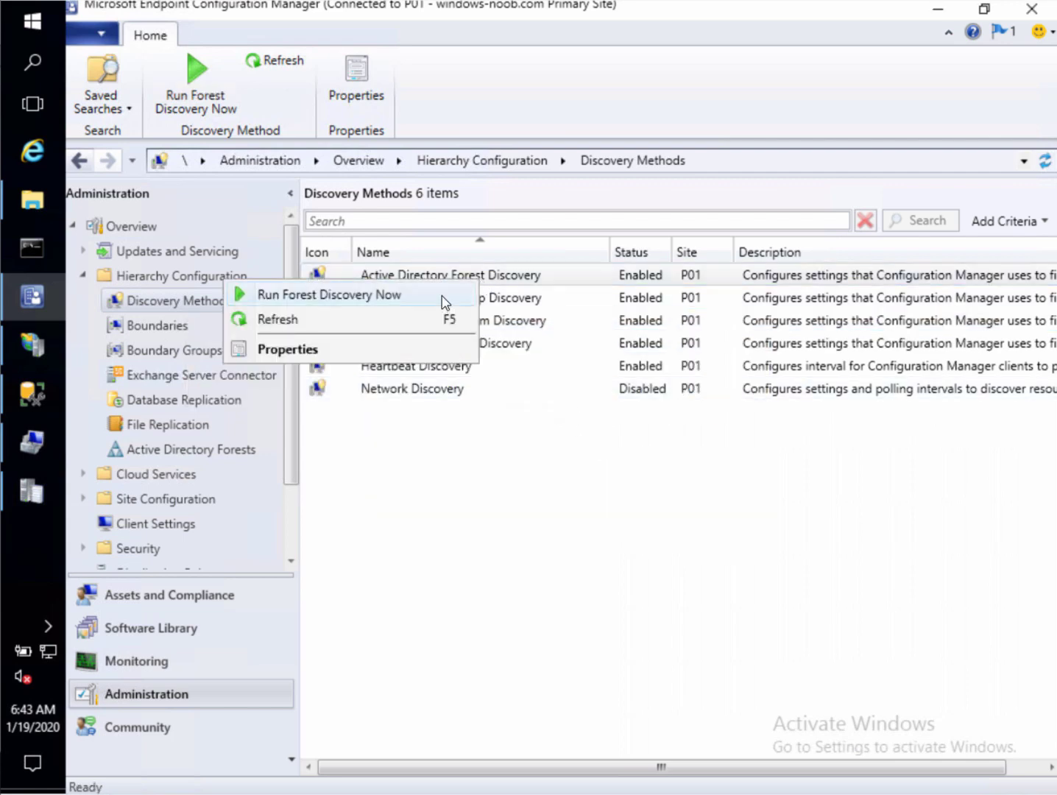
click(445, 297)
click(604, 482)
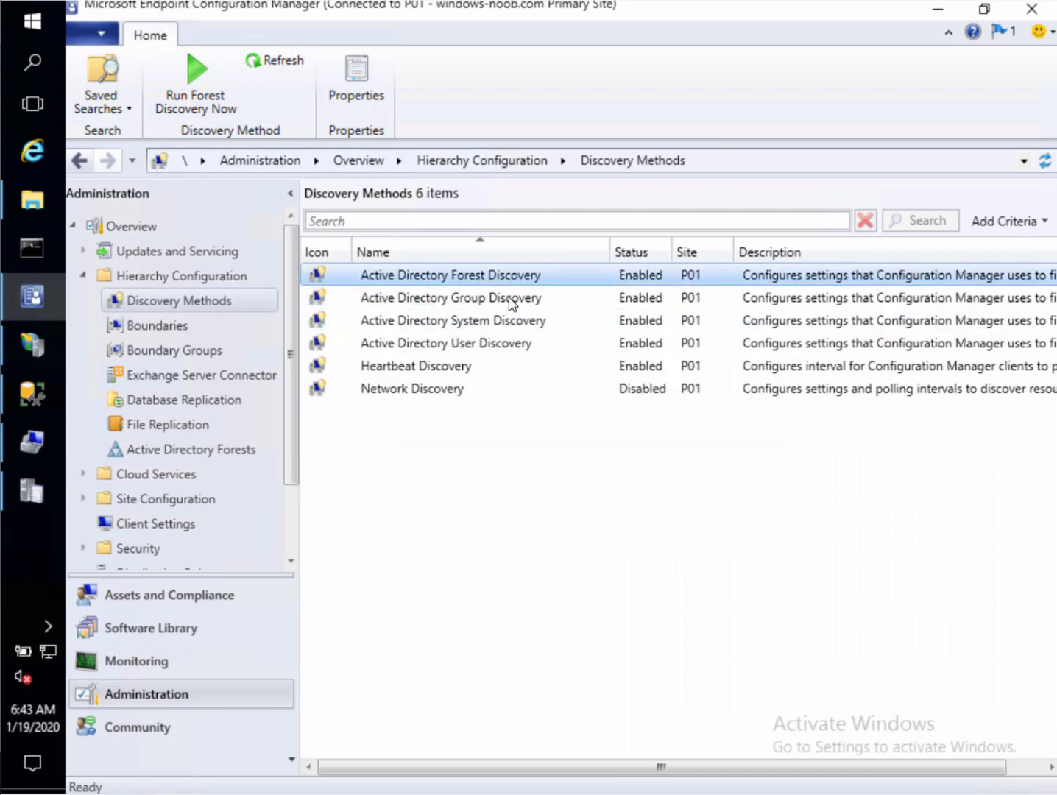
right_click(511, 301)
click(464, 312)
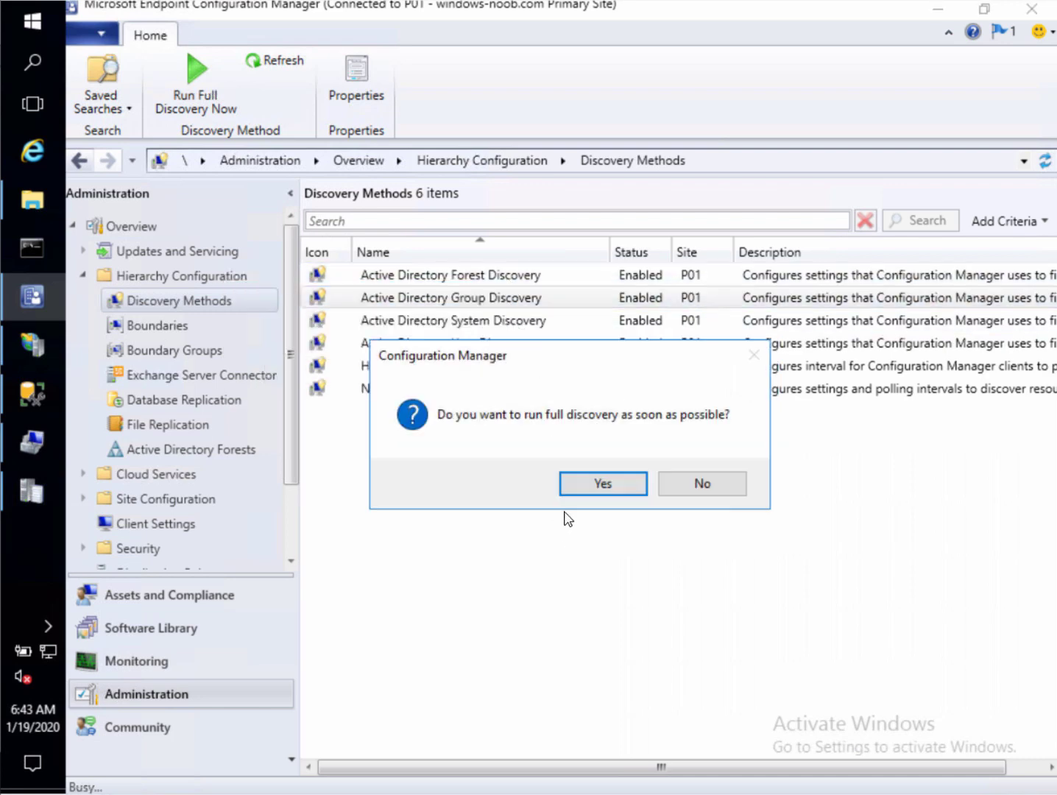
click(605, 484)
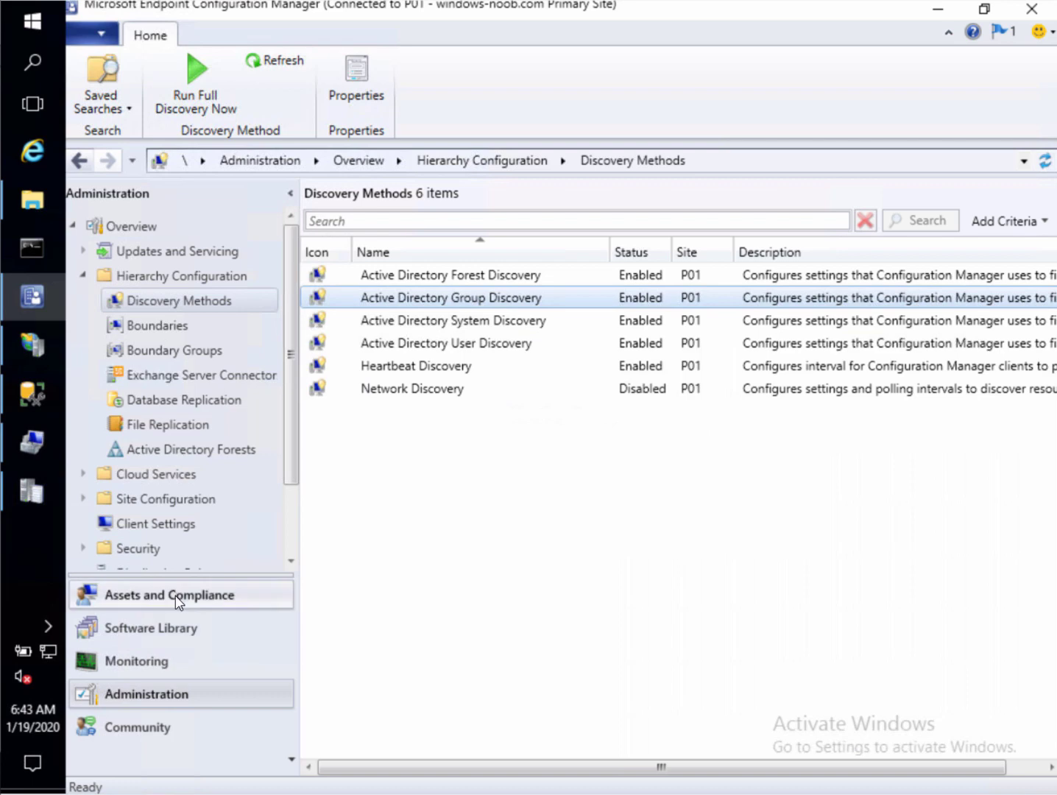
click(210, 596)
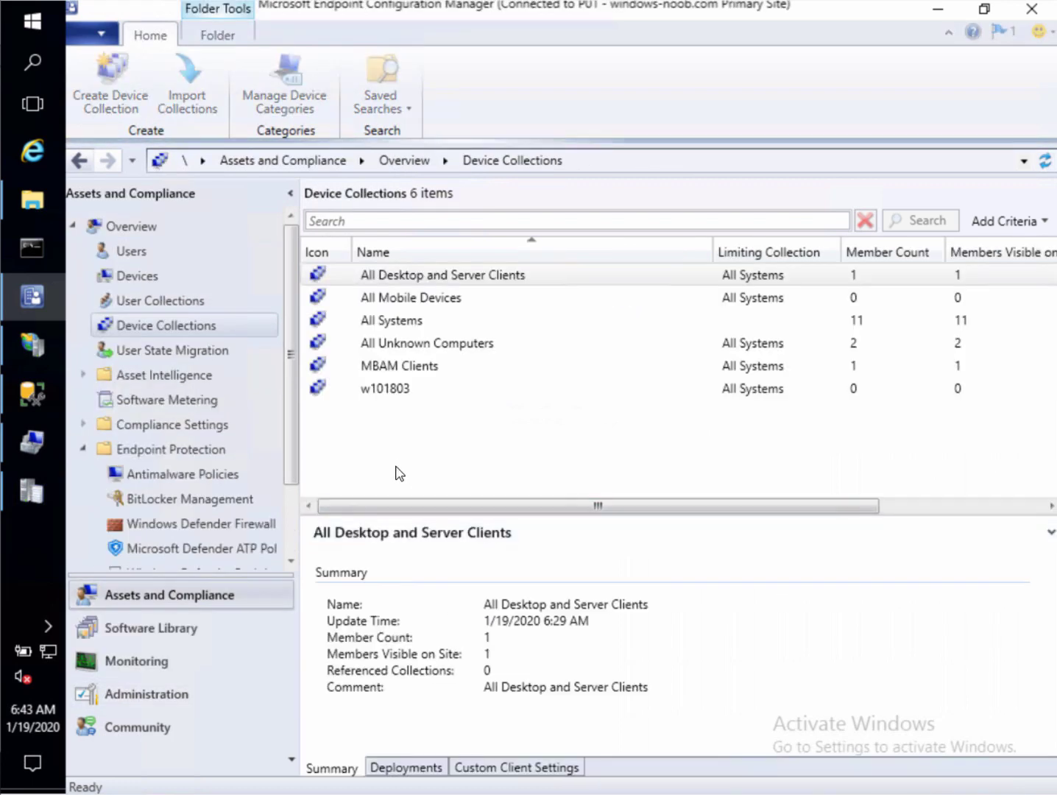
Start a device collection named ConfigMgr Bitlocker Management, limited to All Systems
right_click(397, 464)
key(Return)
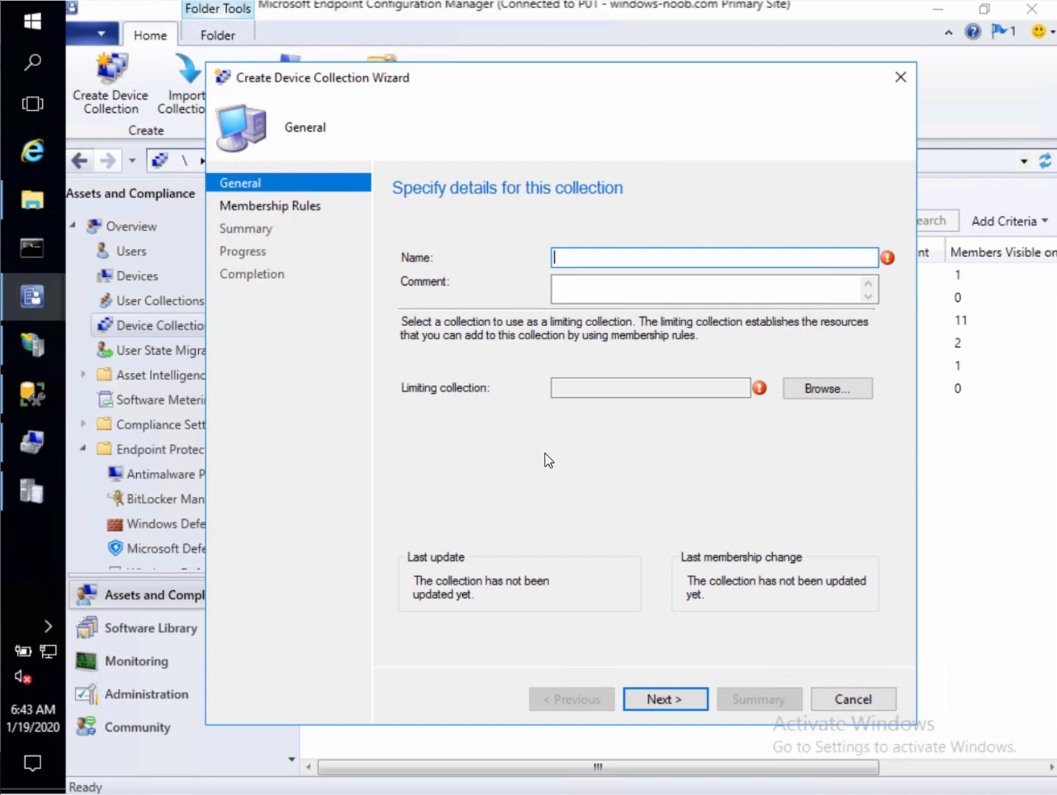
text(ConfigMgr Bitlocker Management)
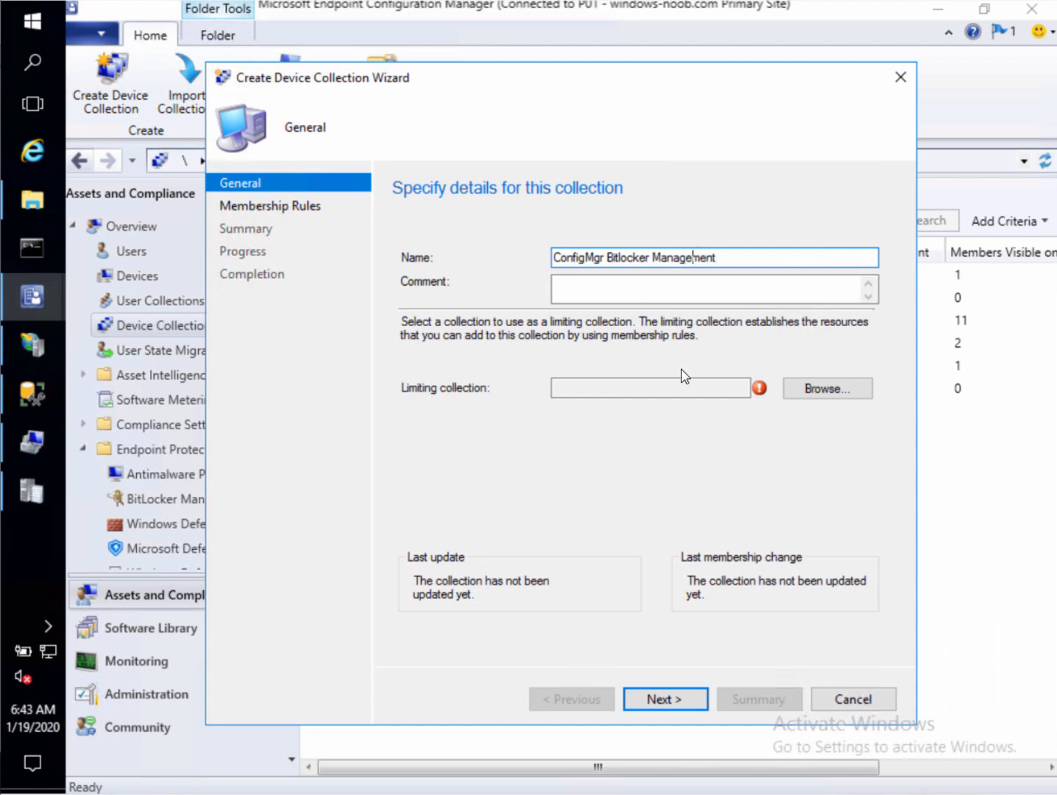
click(830, 390)
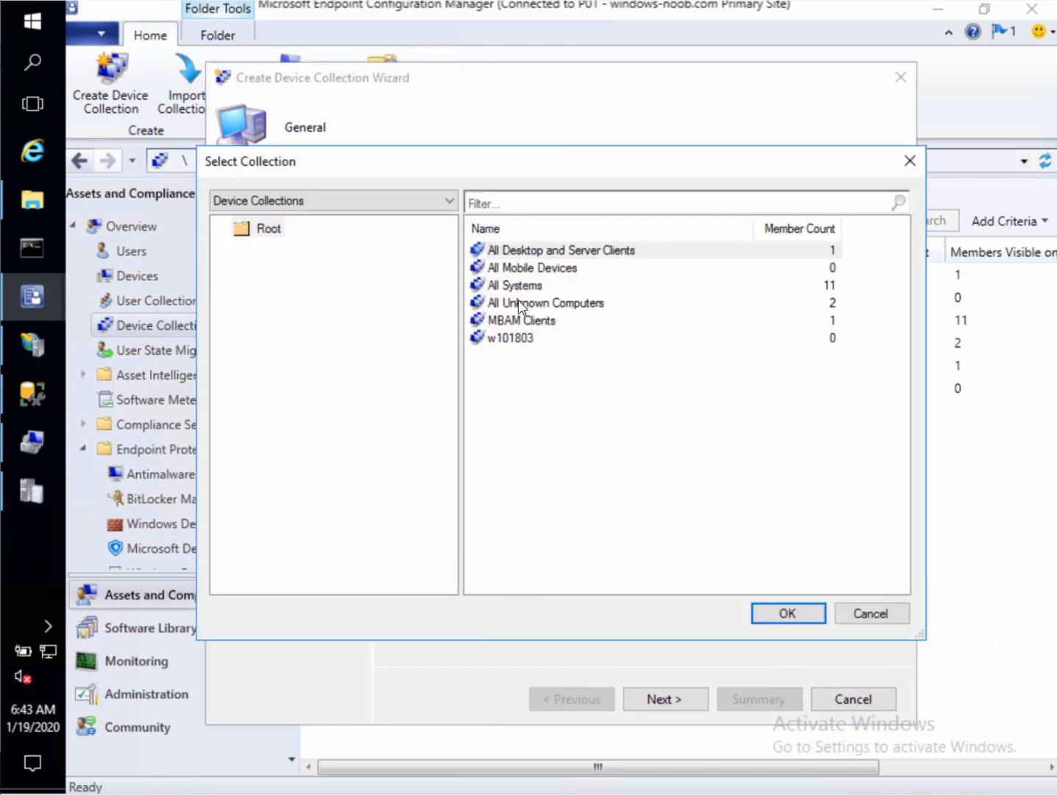
click(524, 287)
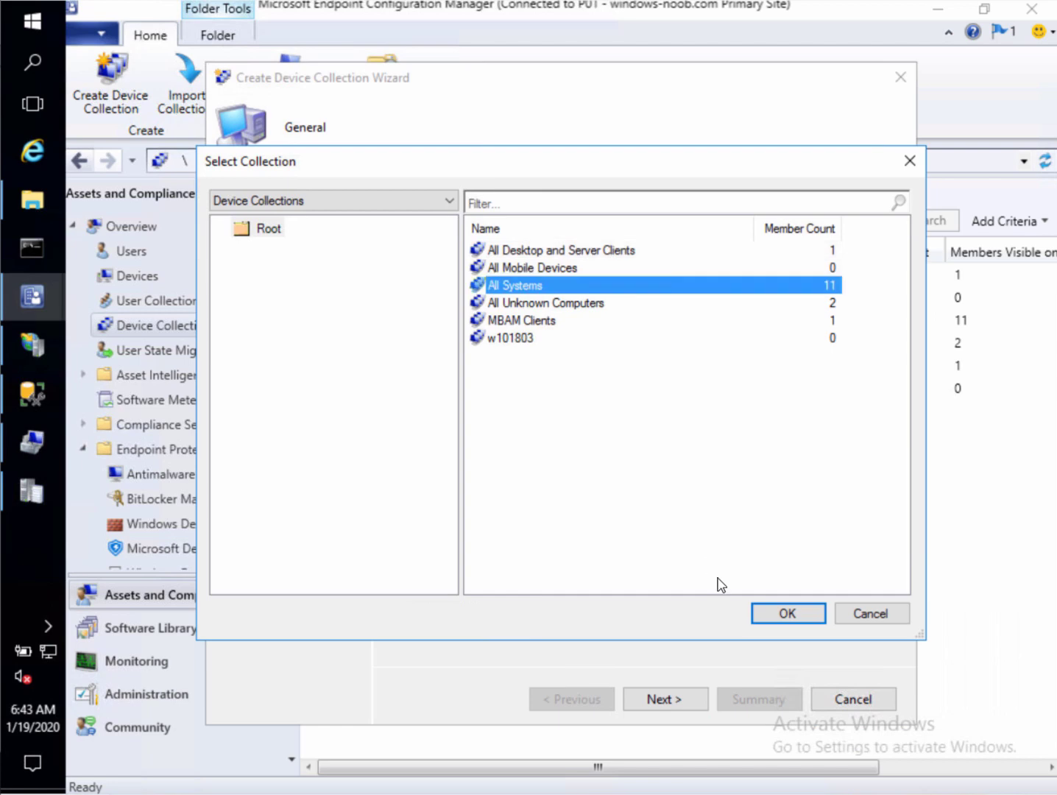
click(788, 620)
click(670, 699)
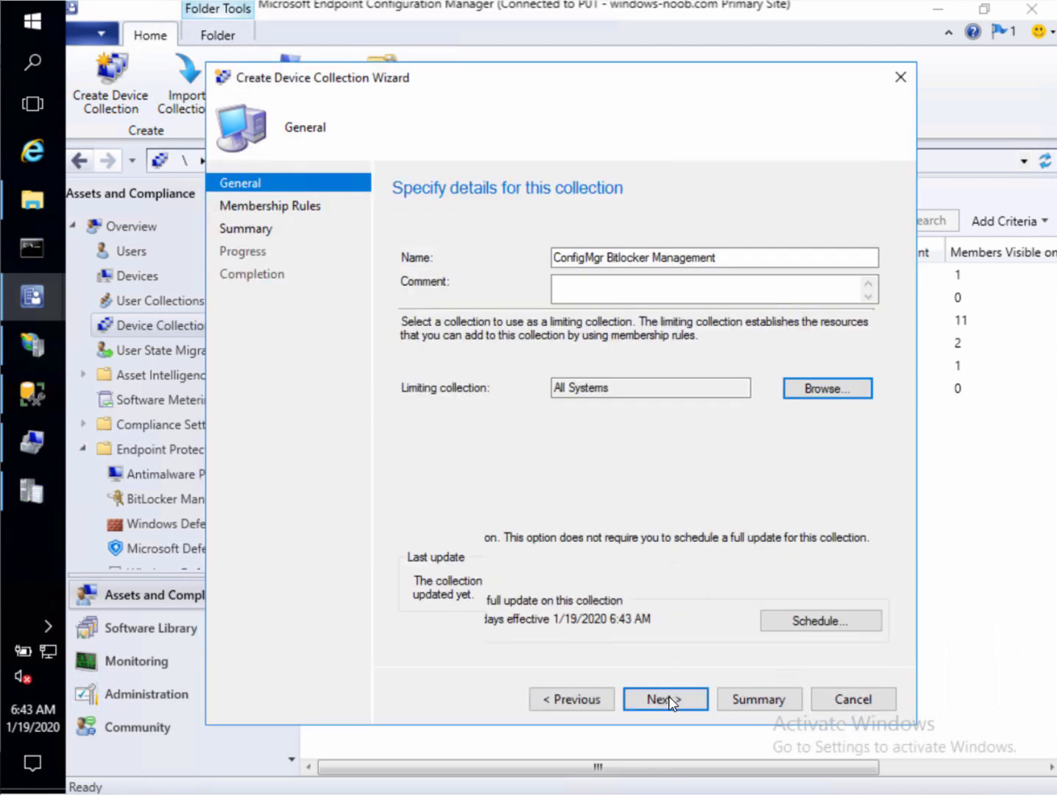
Add a query membership rule named 'add ou' and edit its query statement
click(701, 473)
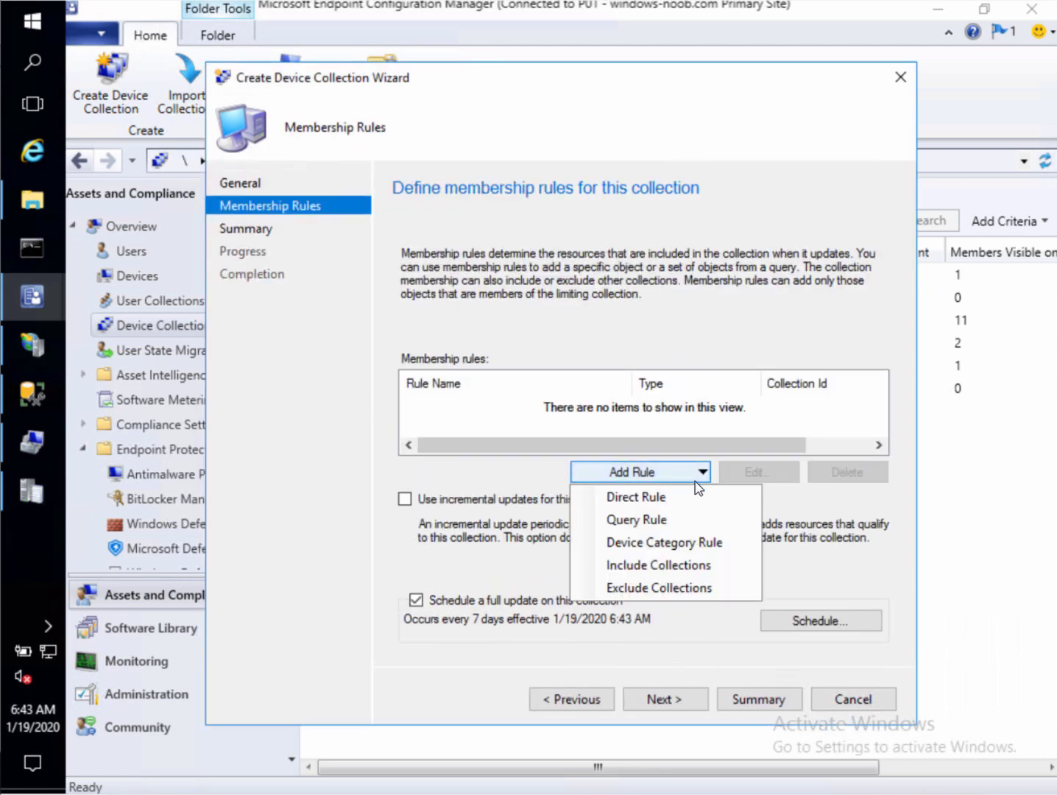
click(678, 520)
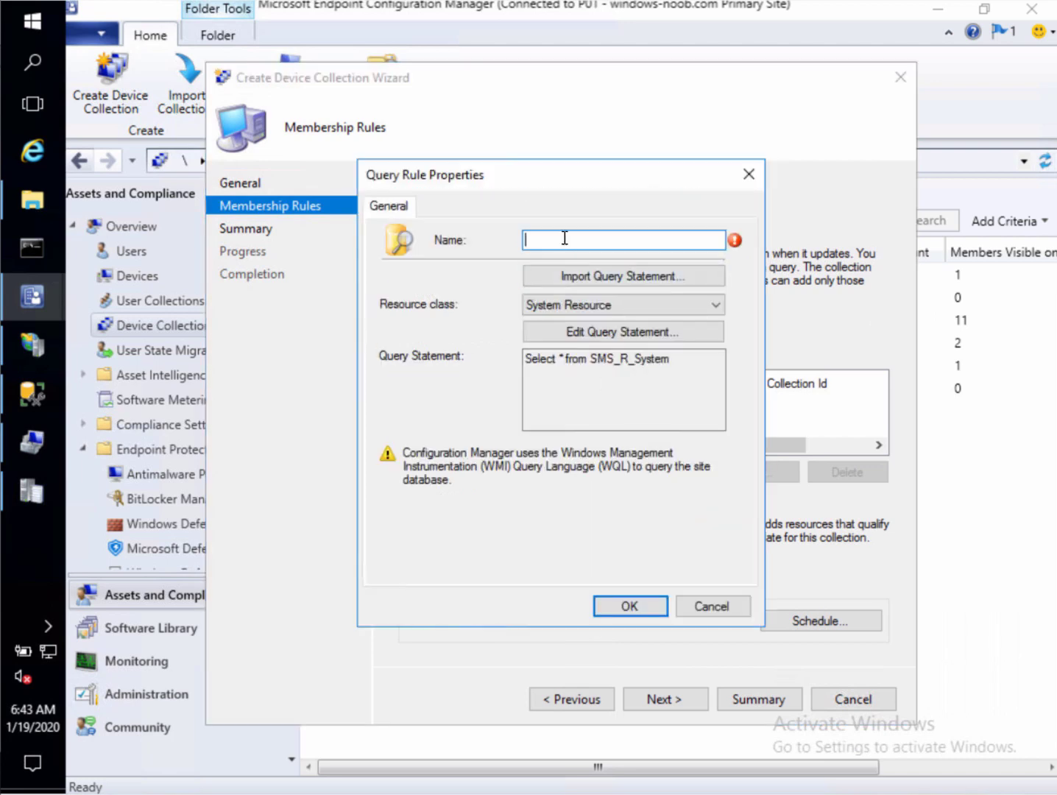
text(add ou)
click(599, 331)
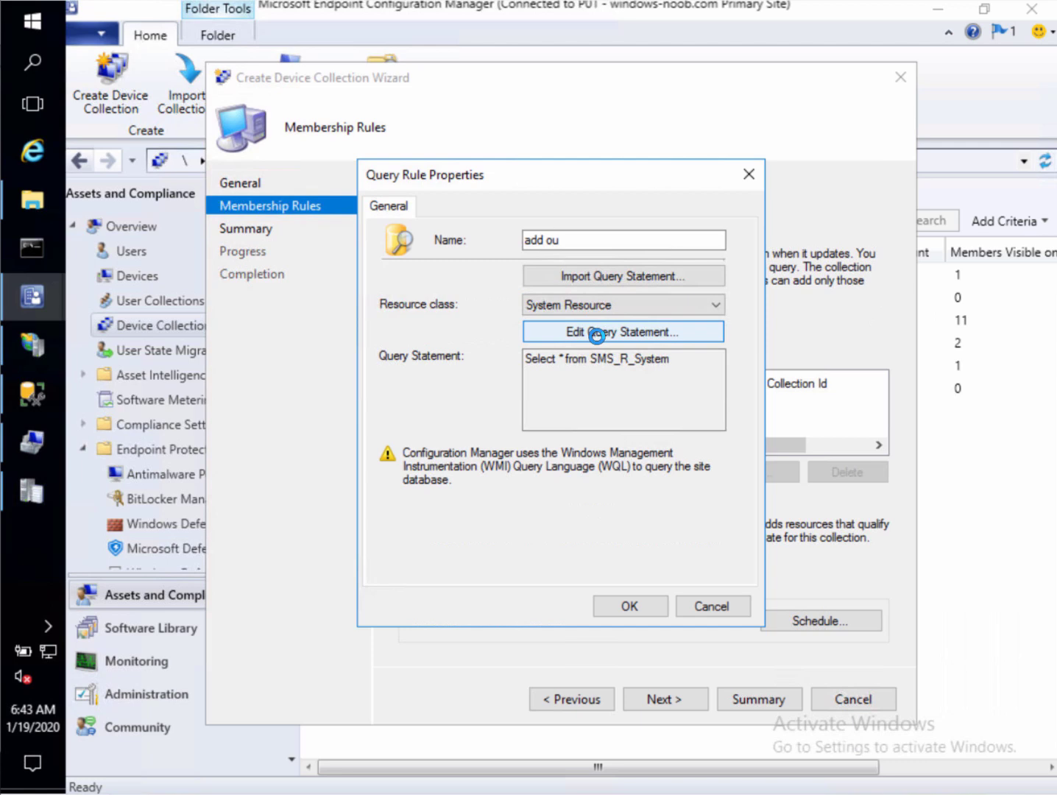
Add a query criterion on the System Resource attribute System OU Name
click(436, 207)
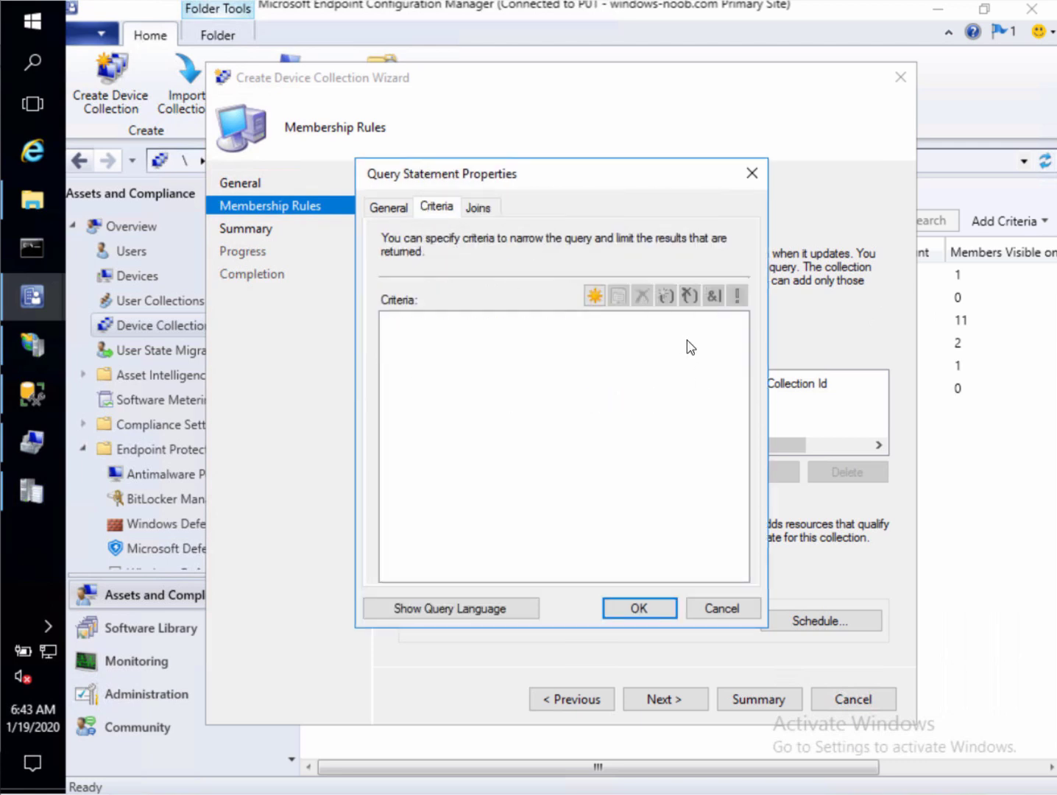
click(595, 297)
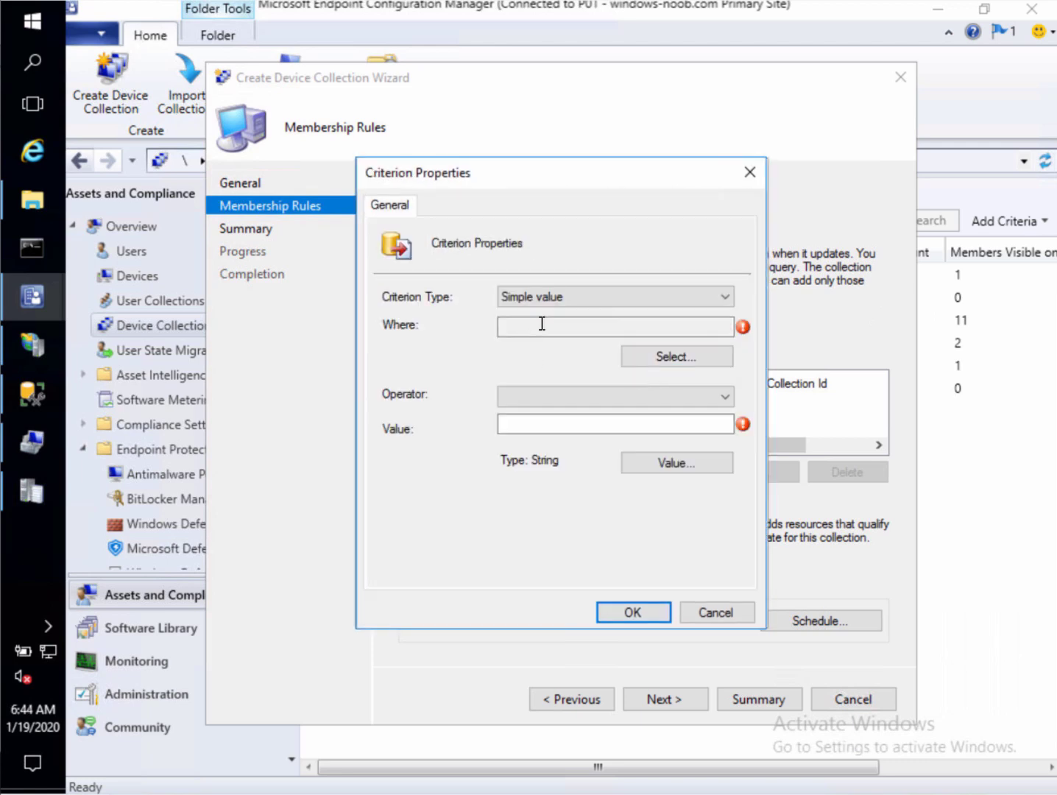
click(655, 355)
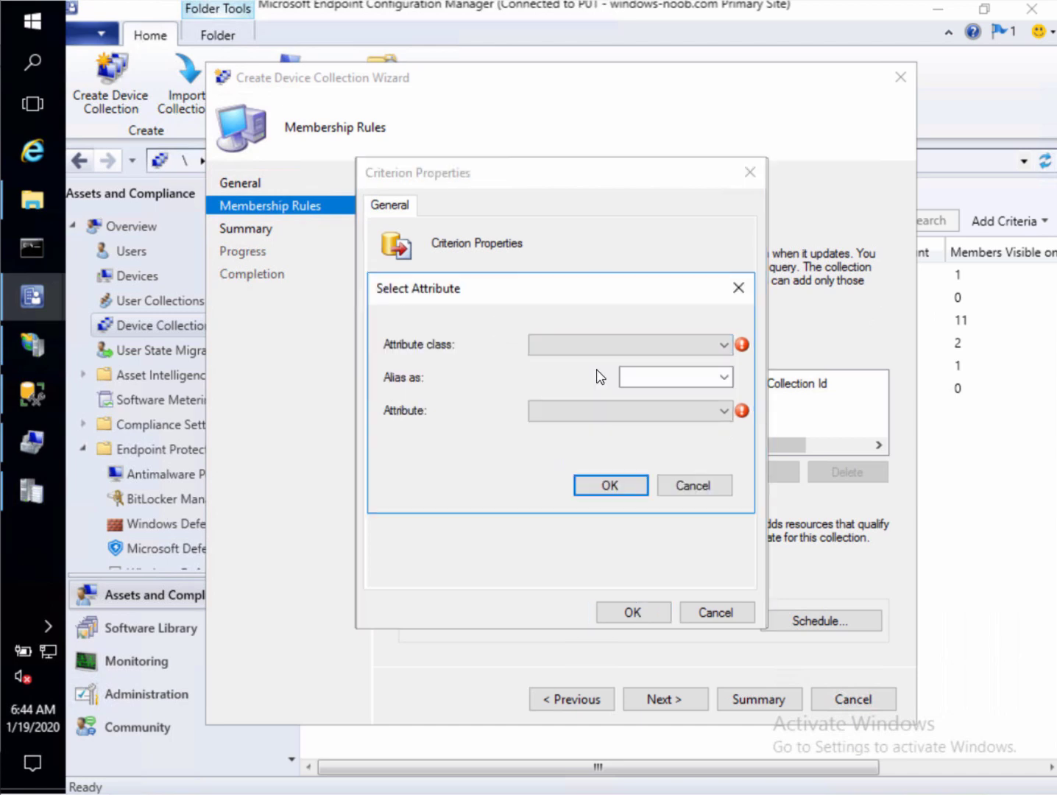
click(587, 344)
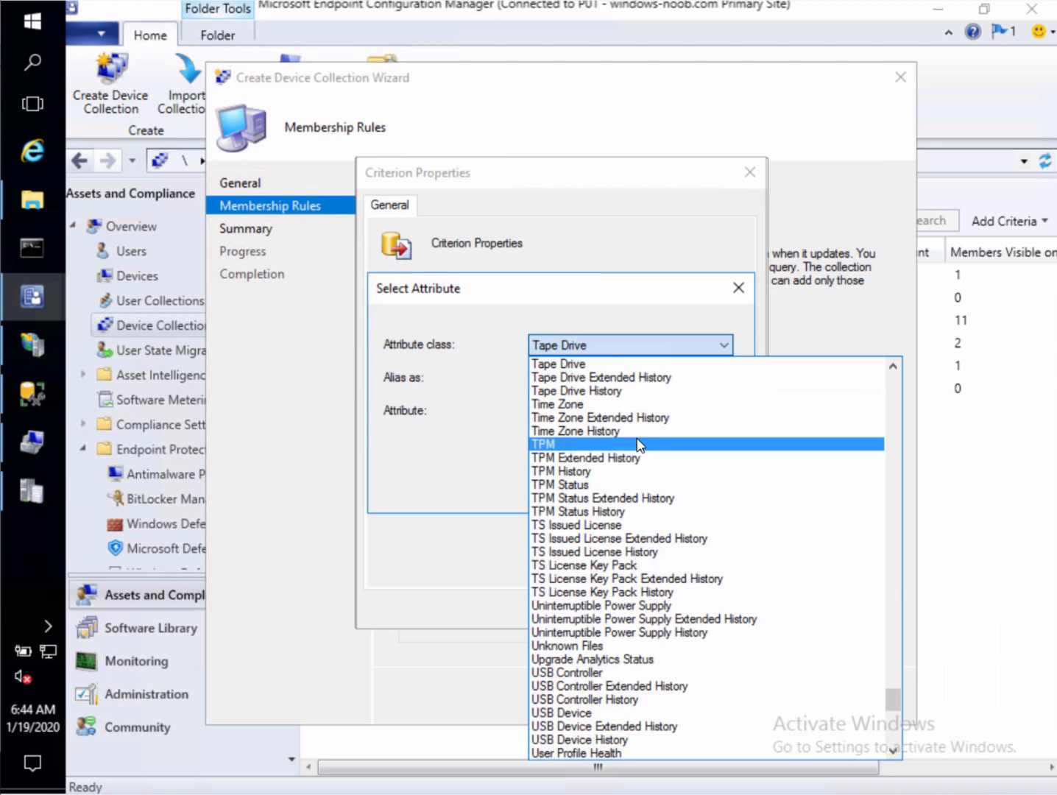
scroll(638, 442, up, 1)
click(598, 378)
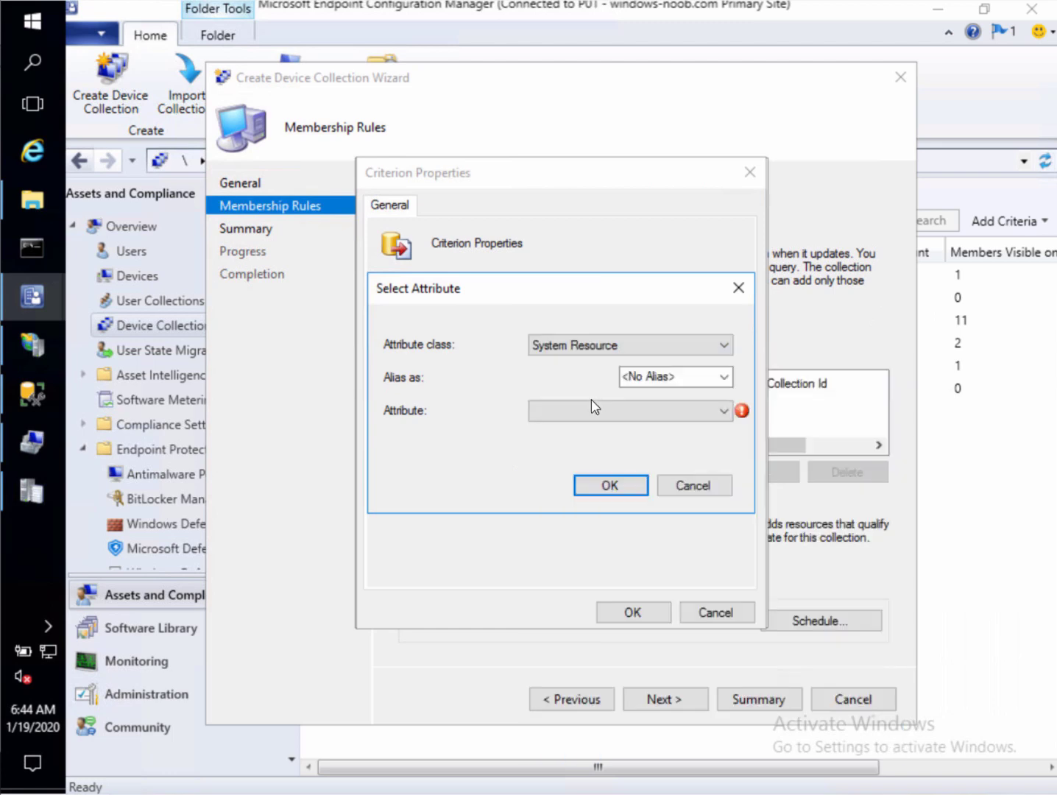
click(621, 415)
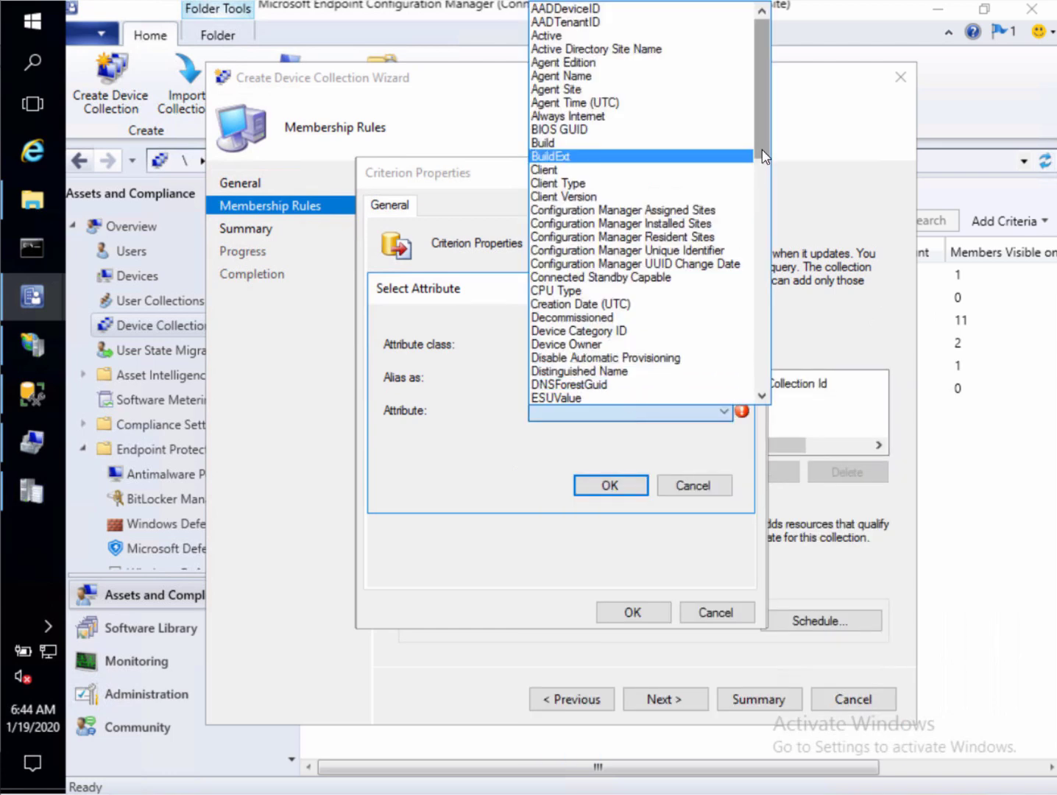
drag(761, 149, 772, 354)
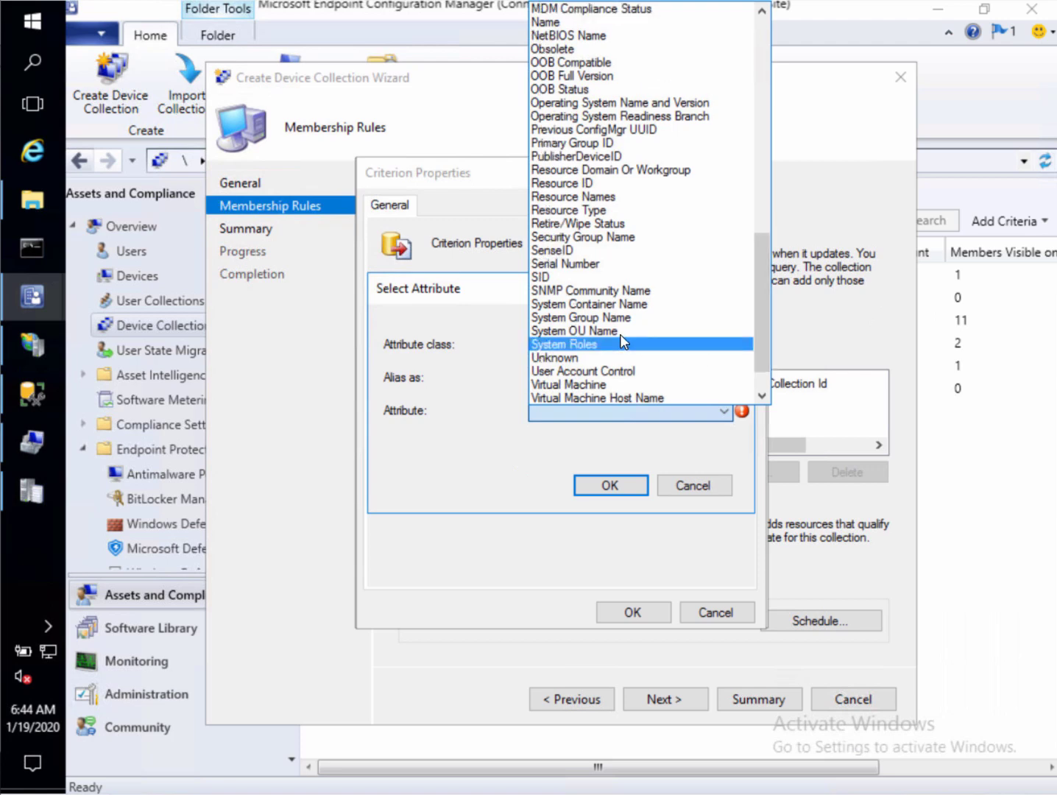
click(622, 333)
click(611, 487)
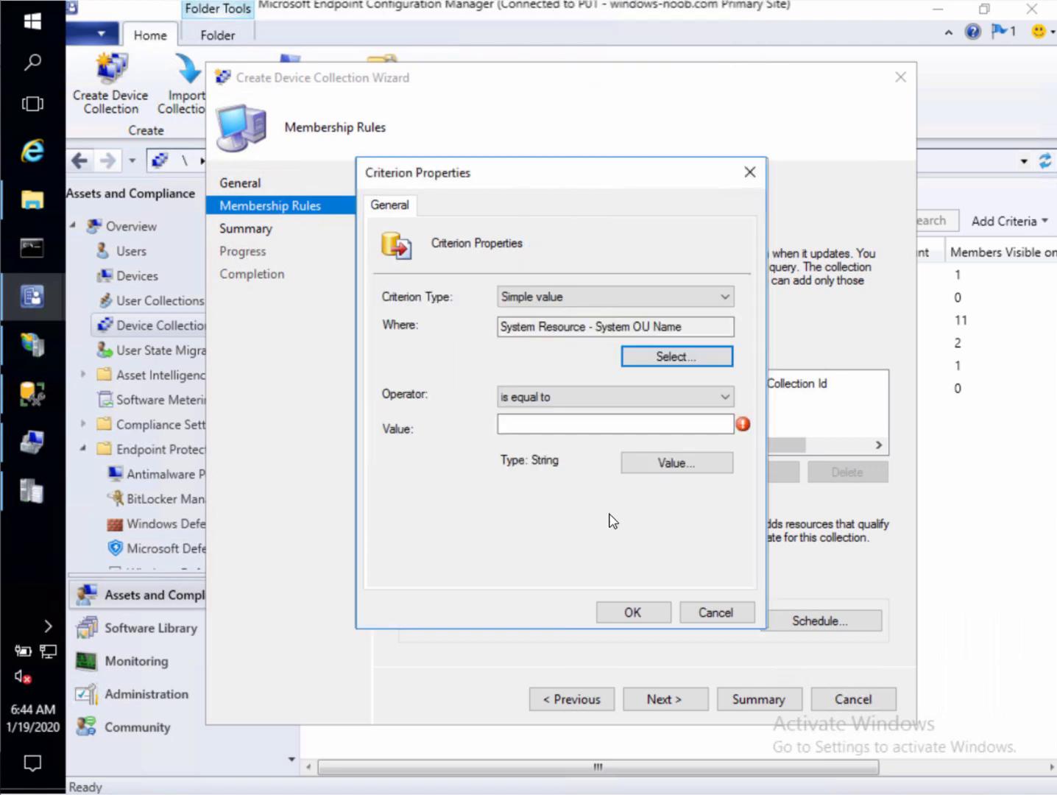
Set the criterion value to the CONFIGMGR BITLOCKER MANAGEMENT OU and finish creating the collection
click(667, 465)
click(699, 296)
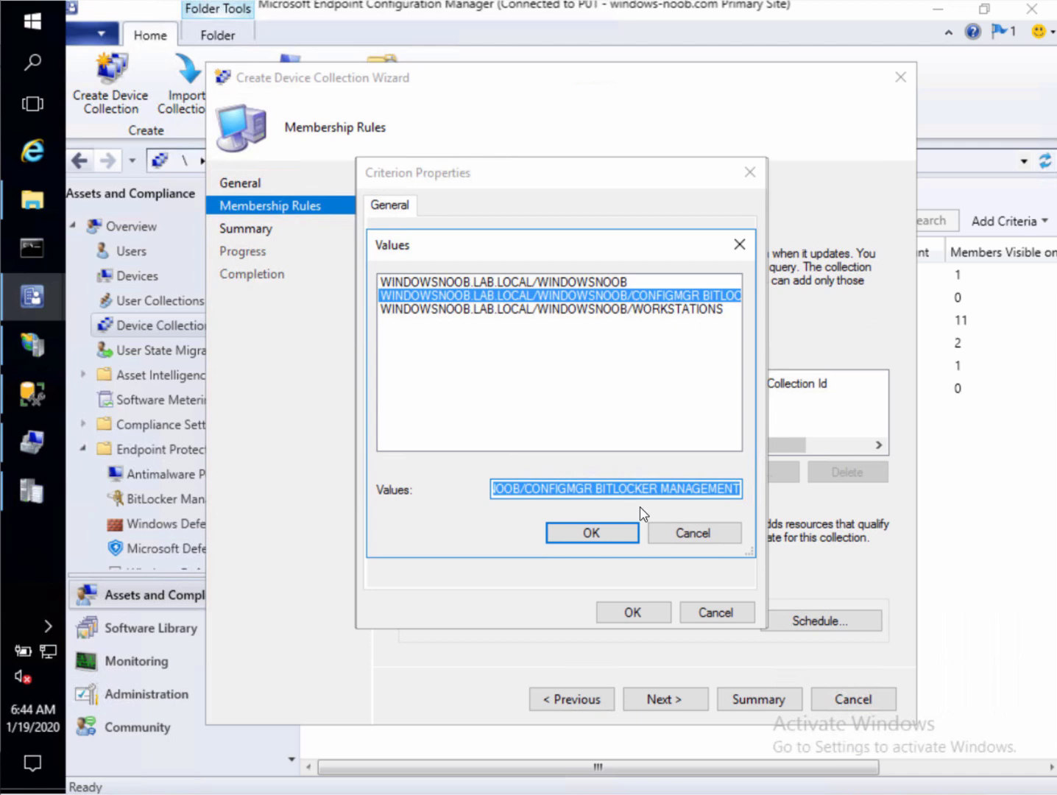
click(603, 543)
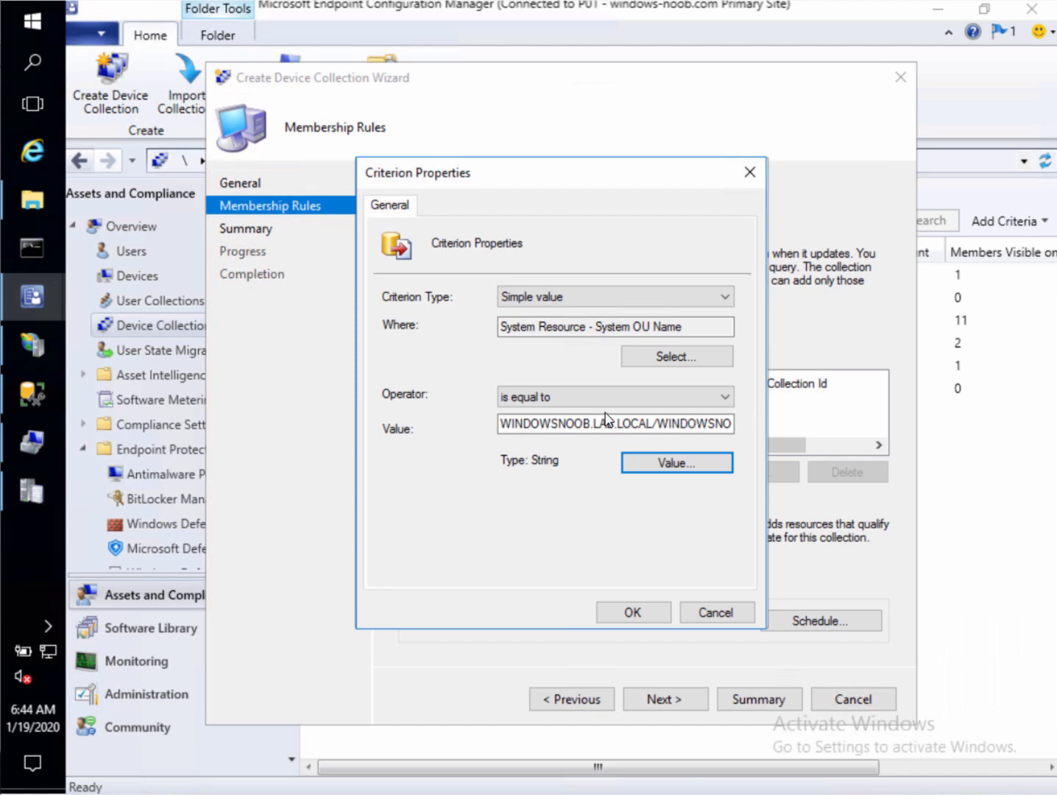
click(639, 611)
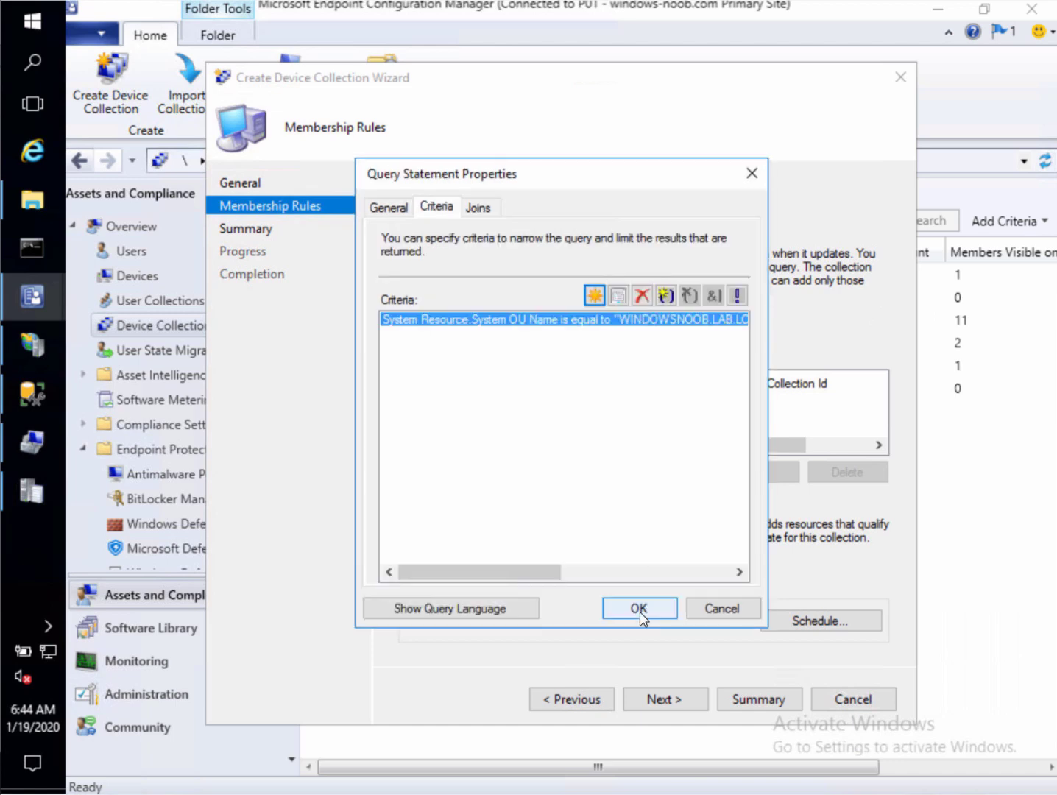
click(639, 611)
click(636, 612)
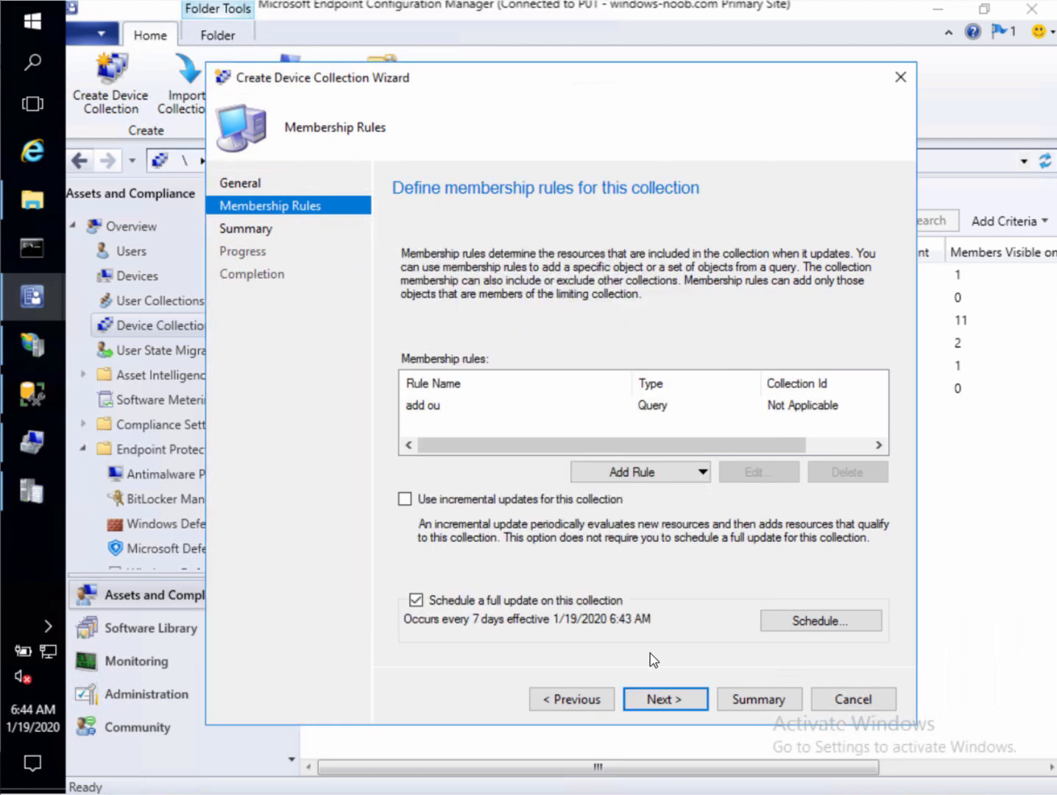
click(658, 697)
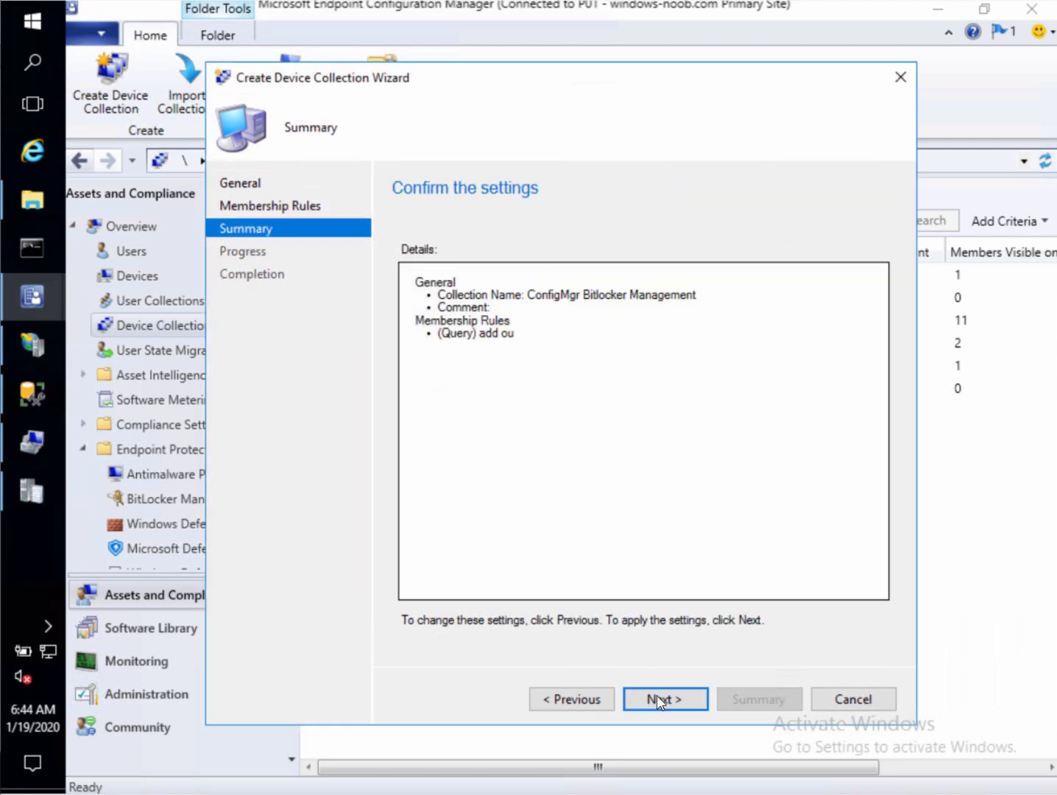
click(658, 700)
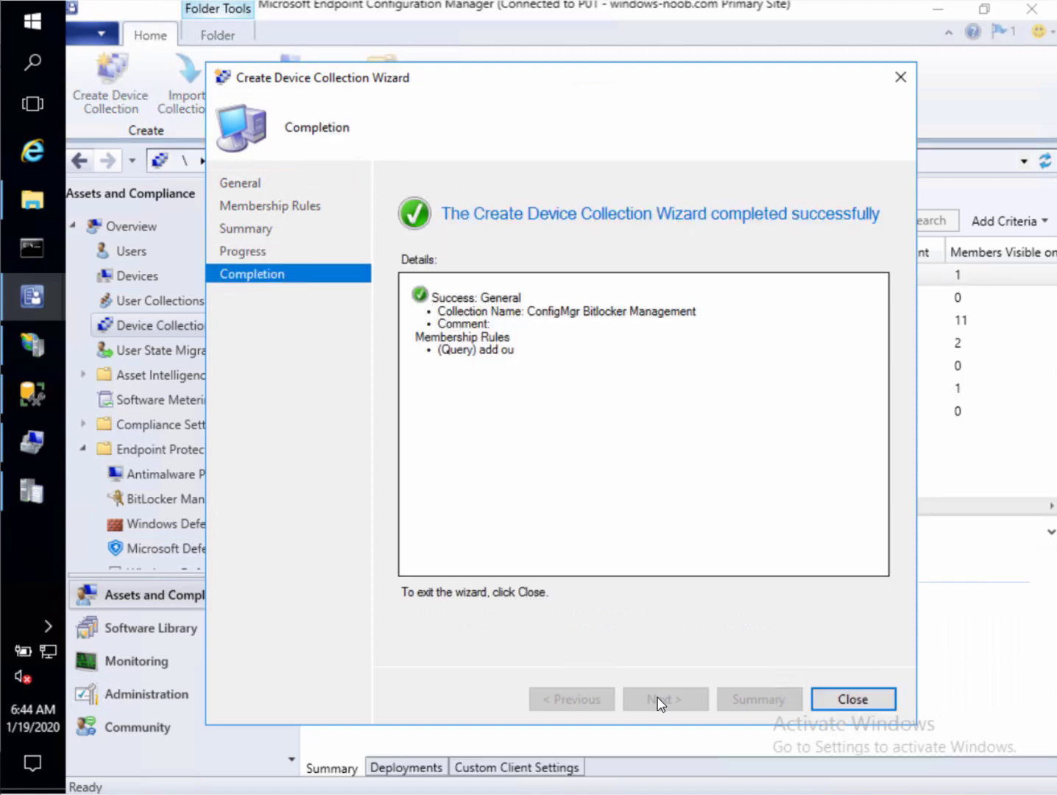
Update membership of both MBAM Clients and ConfigMgr Bitlocker Management collections together
click(832, 696)
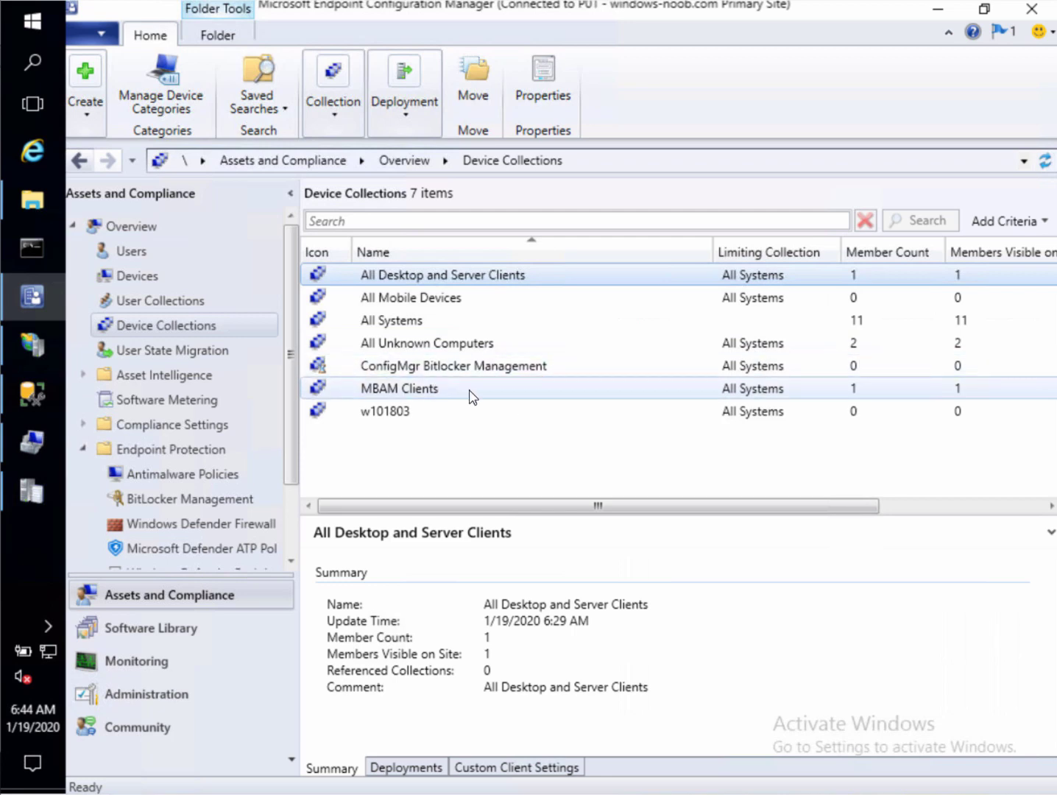
click(508, 388)
ctrl+click(554, 368)
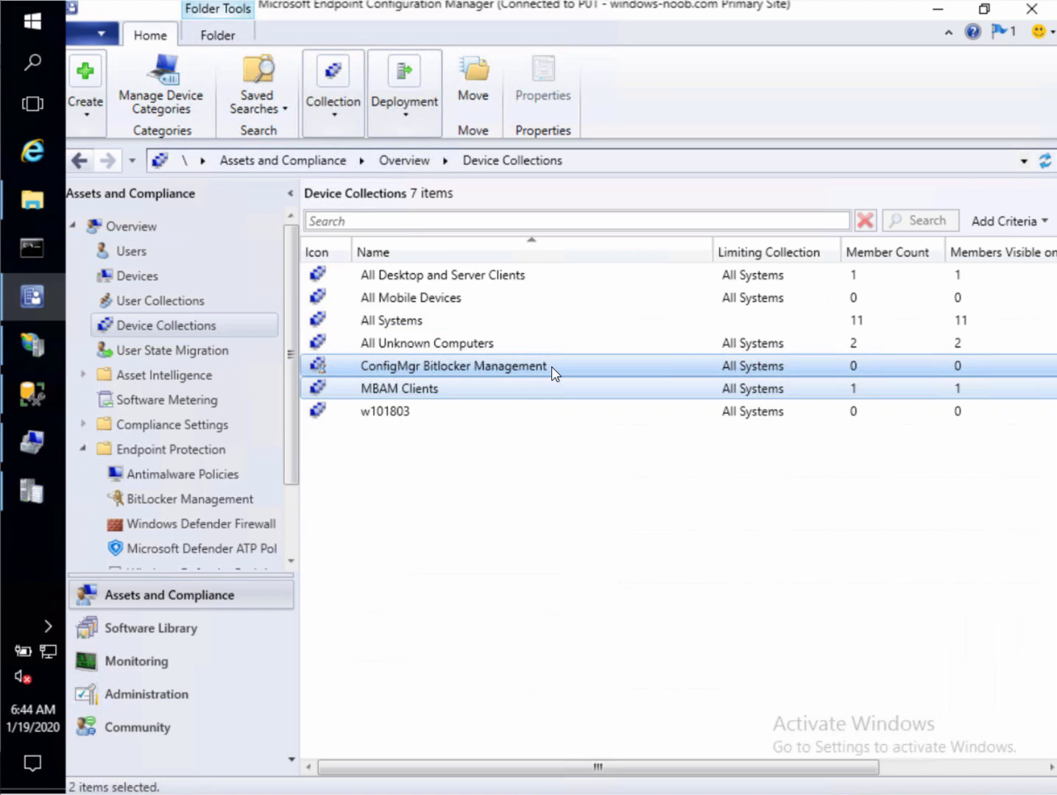
right_click(555, 368)
click(309, 418)
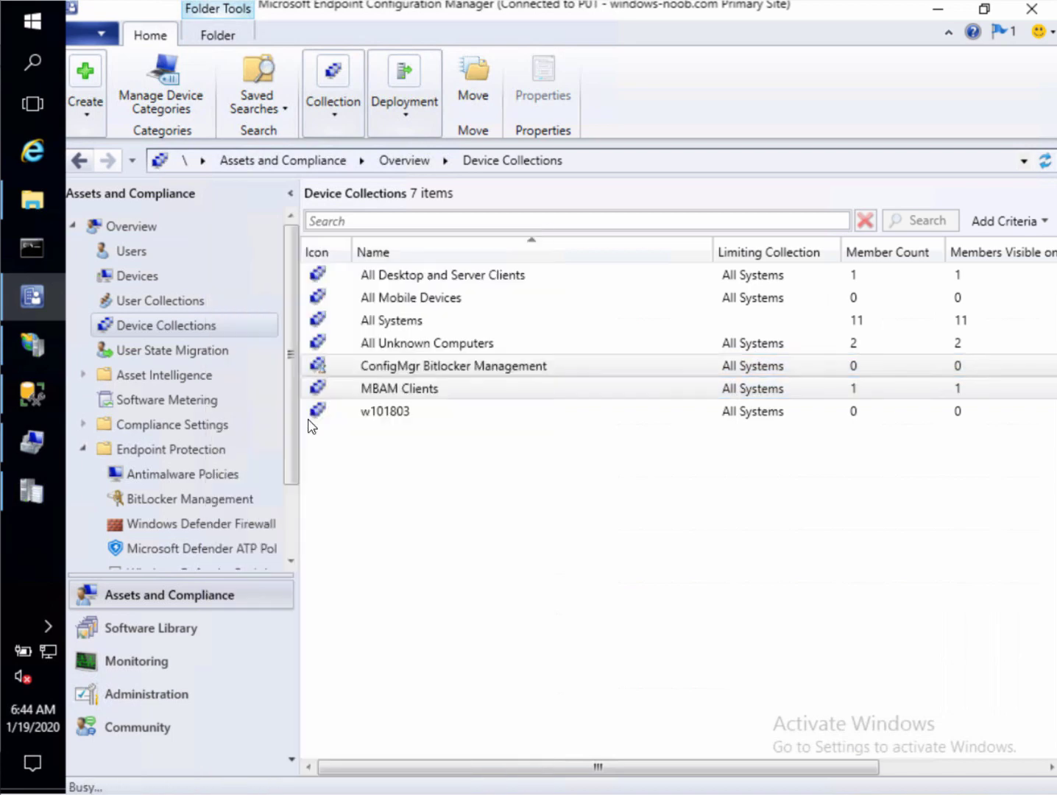
click(625, 503)
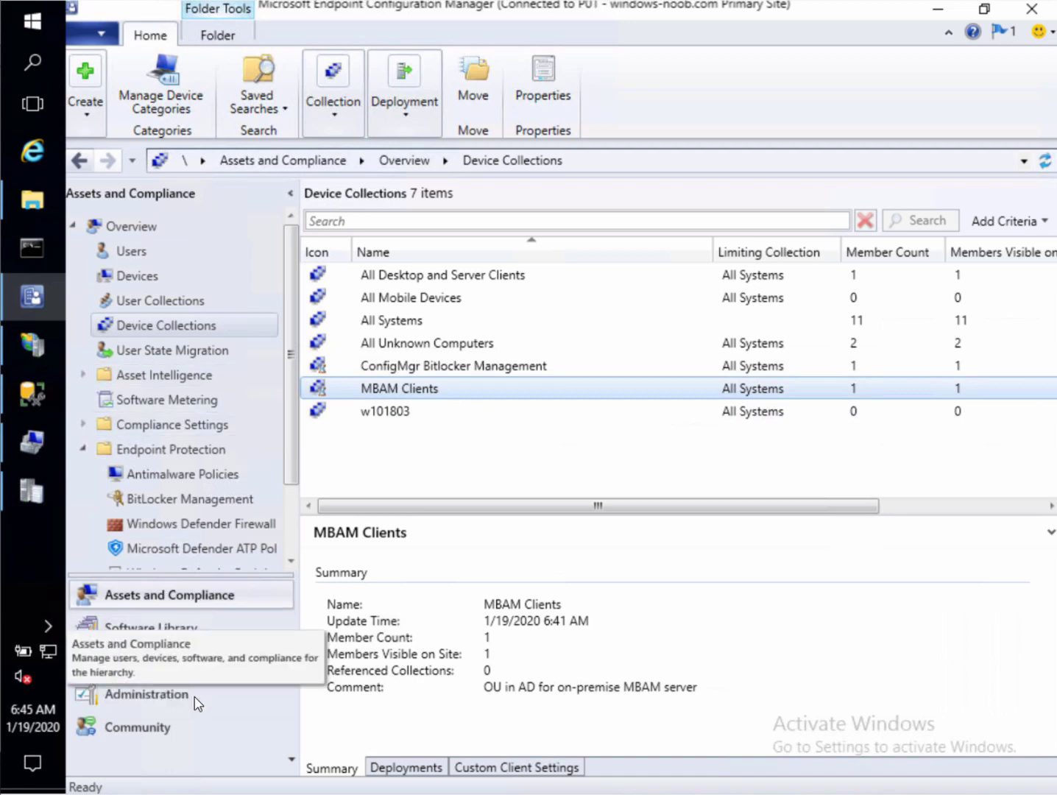
click(228, 698)
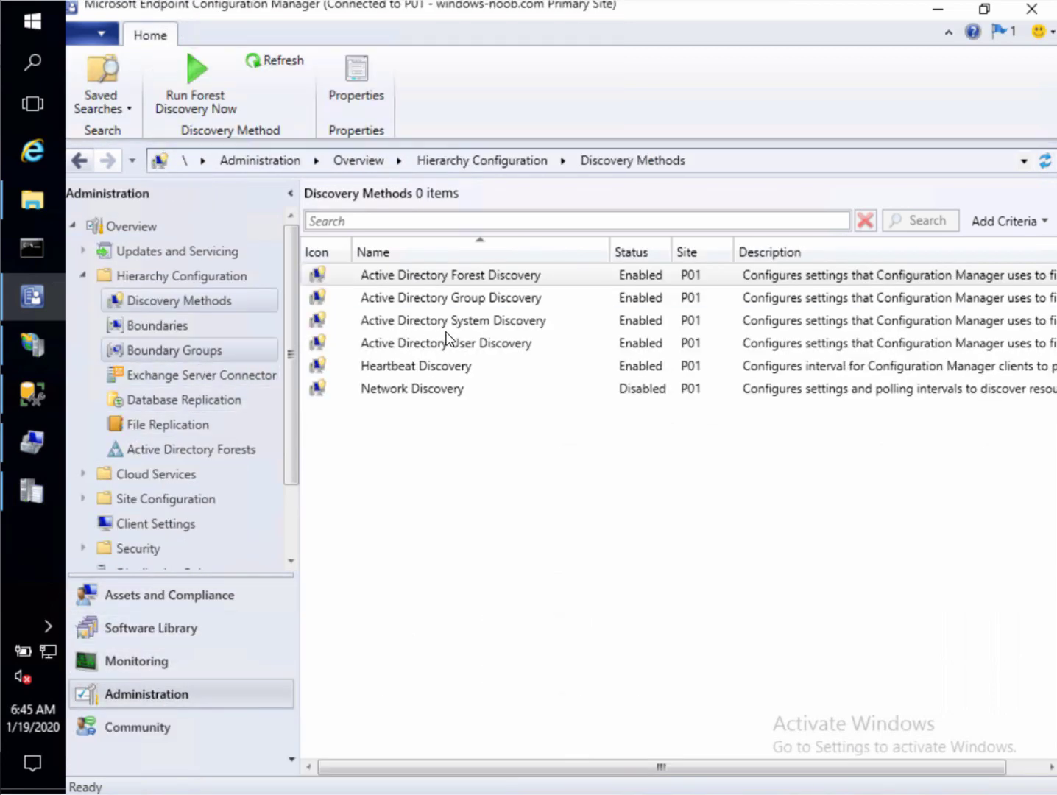
Run a full Active Directory System Discovery, then check MBAM Clients now has 0 members
right_click(476, 324)
click(424, 335)
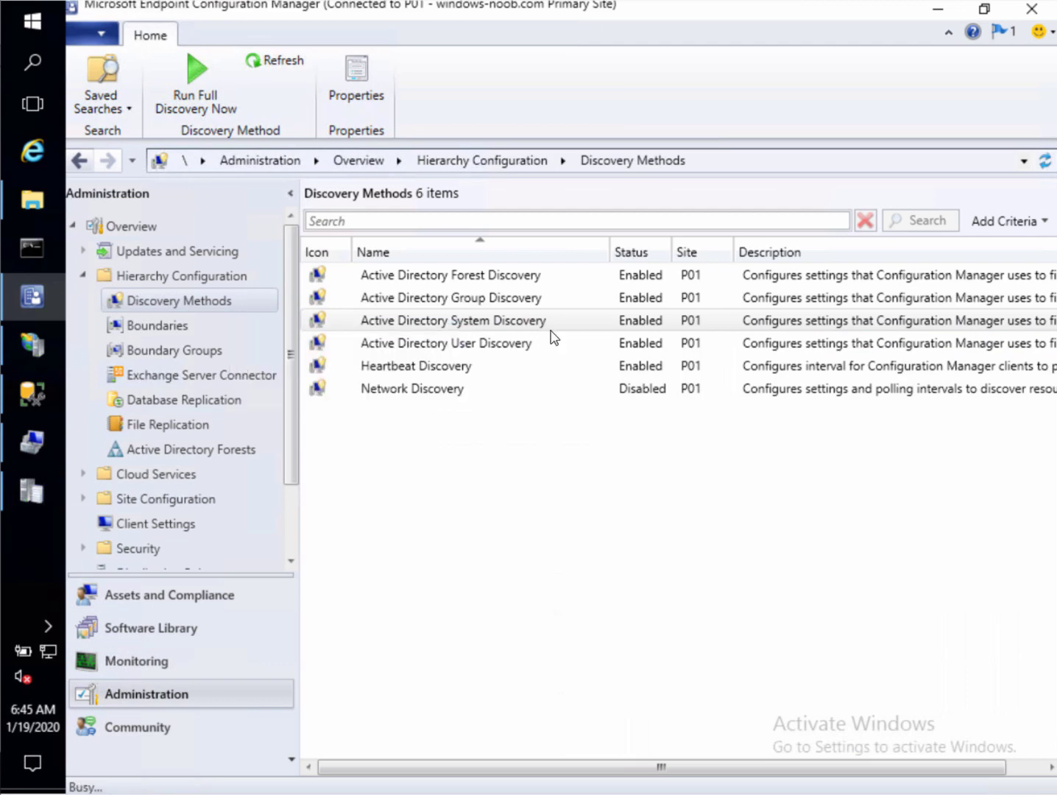
click(609, 487)
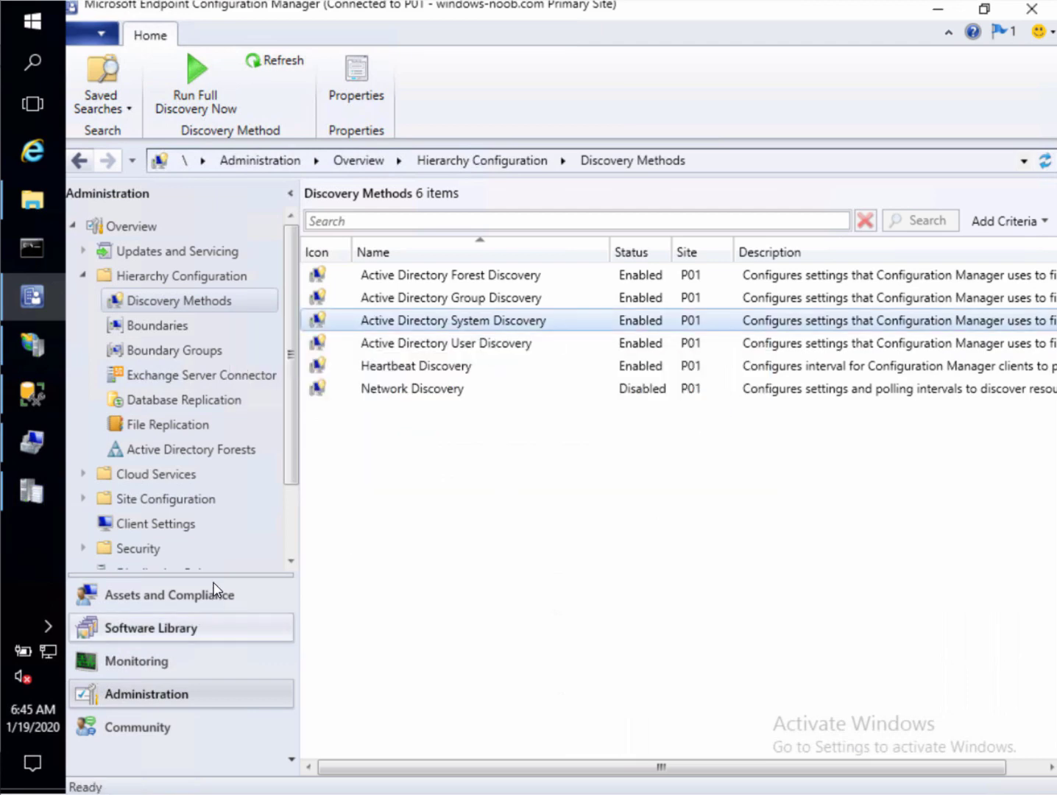
click(212, 593)
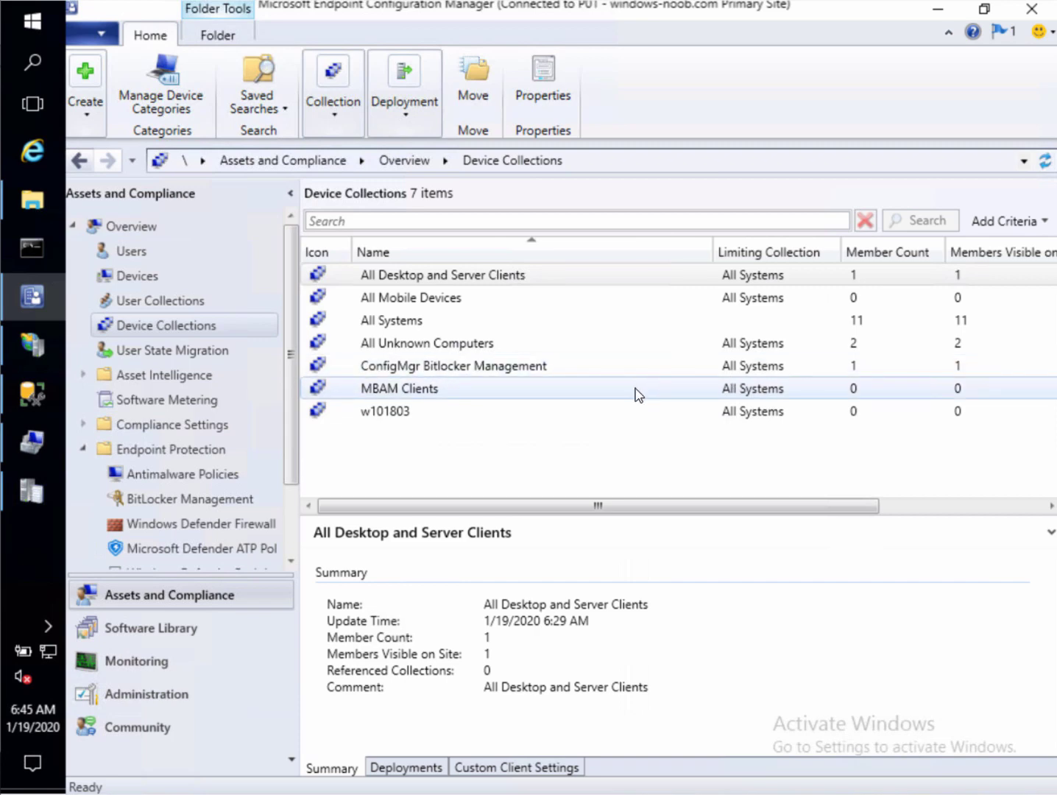
click(434, 396)
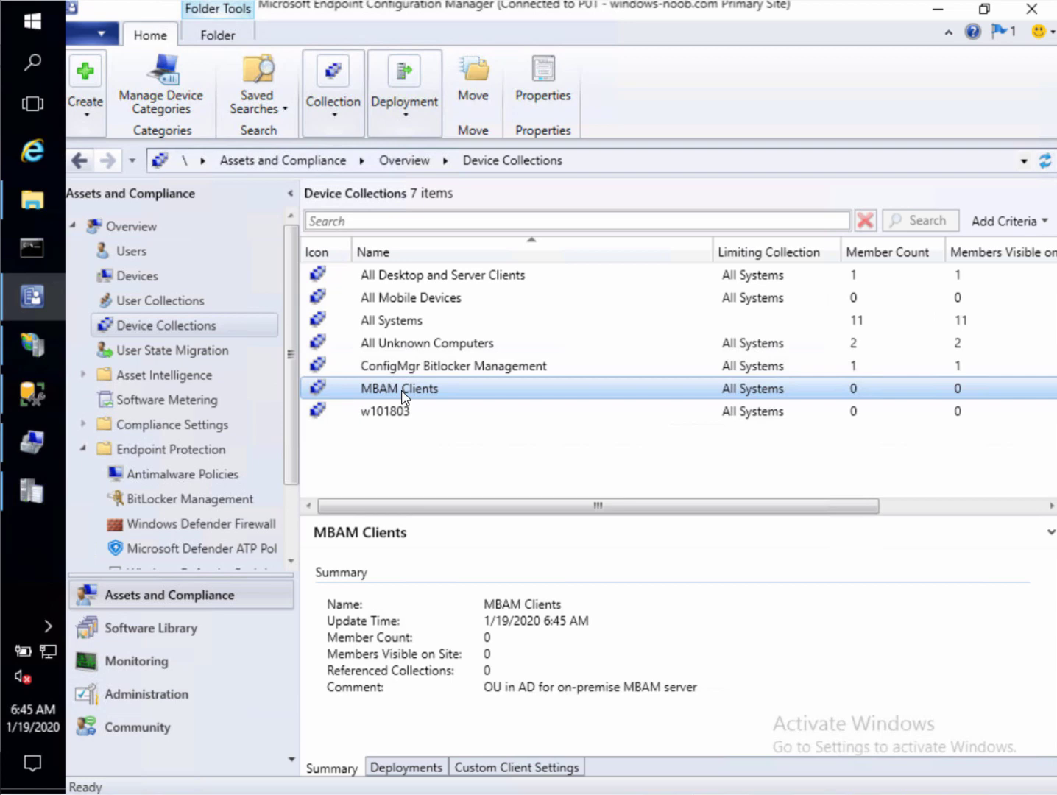
click(477, 369)
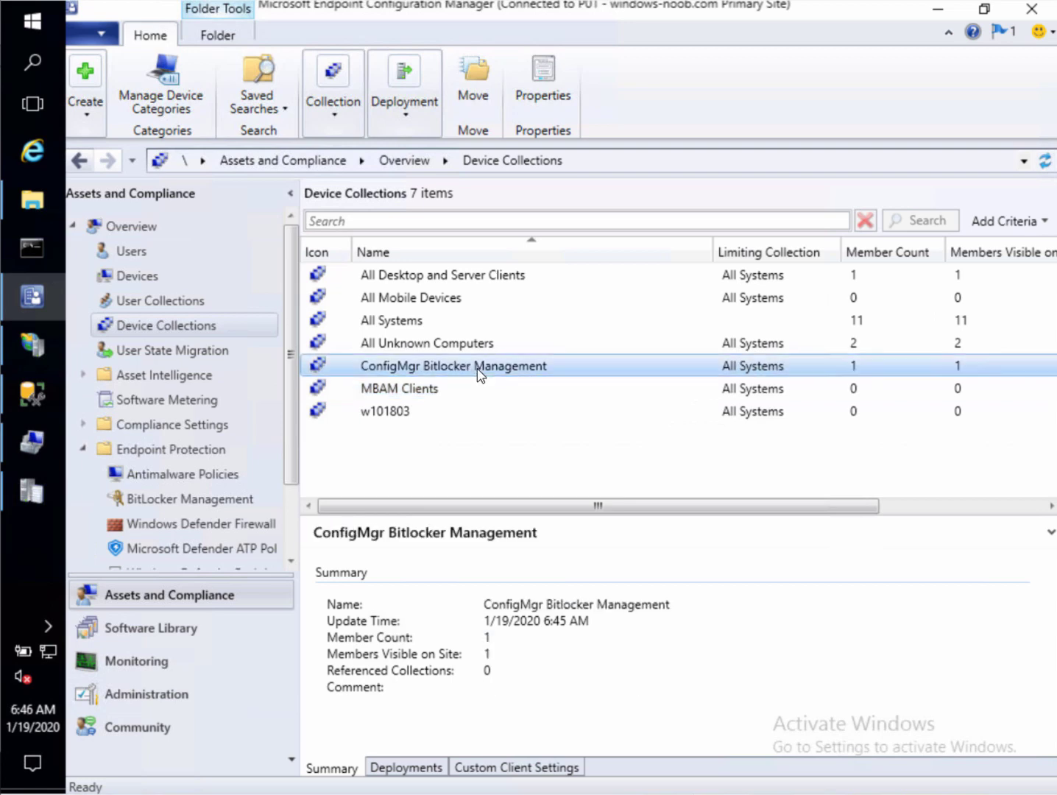
right_click(477, 369)
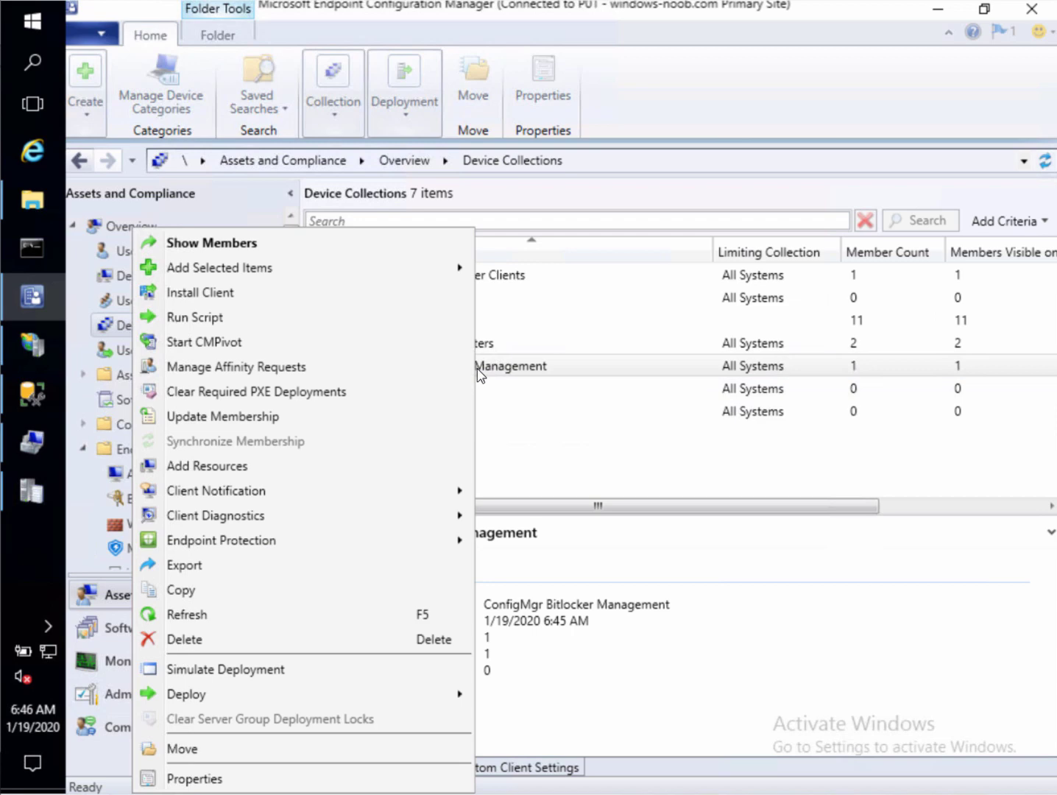
click(225, 778)
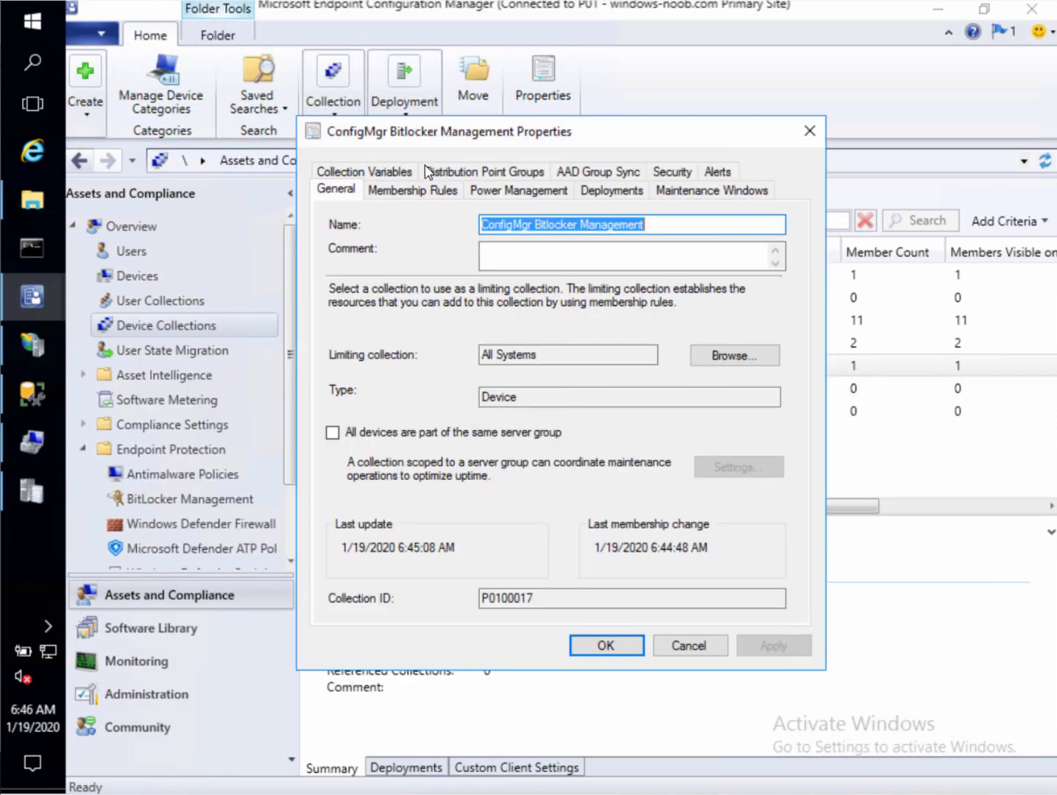
click(621, 196)
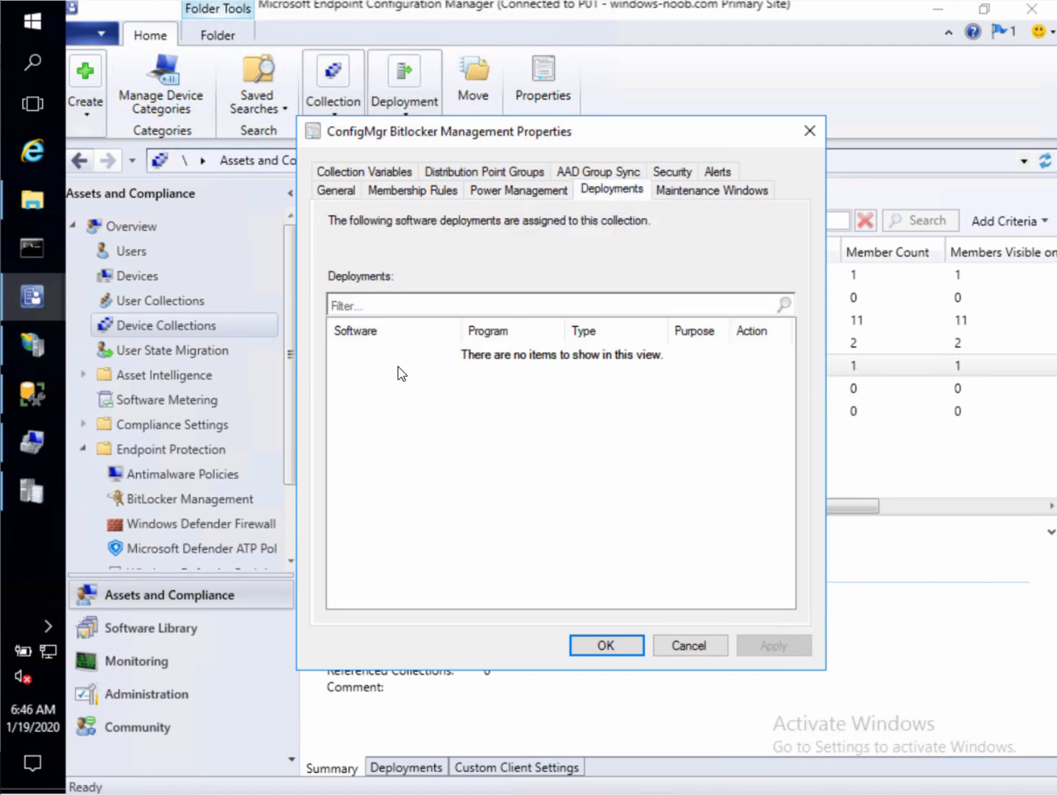
click(687, 645)
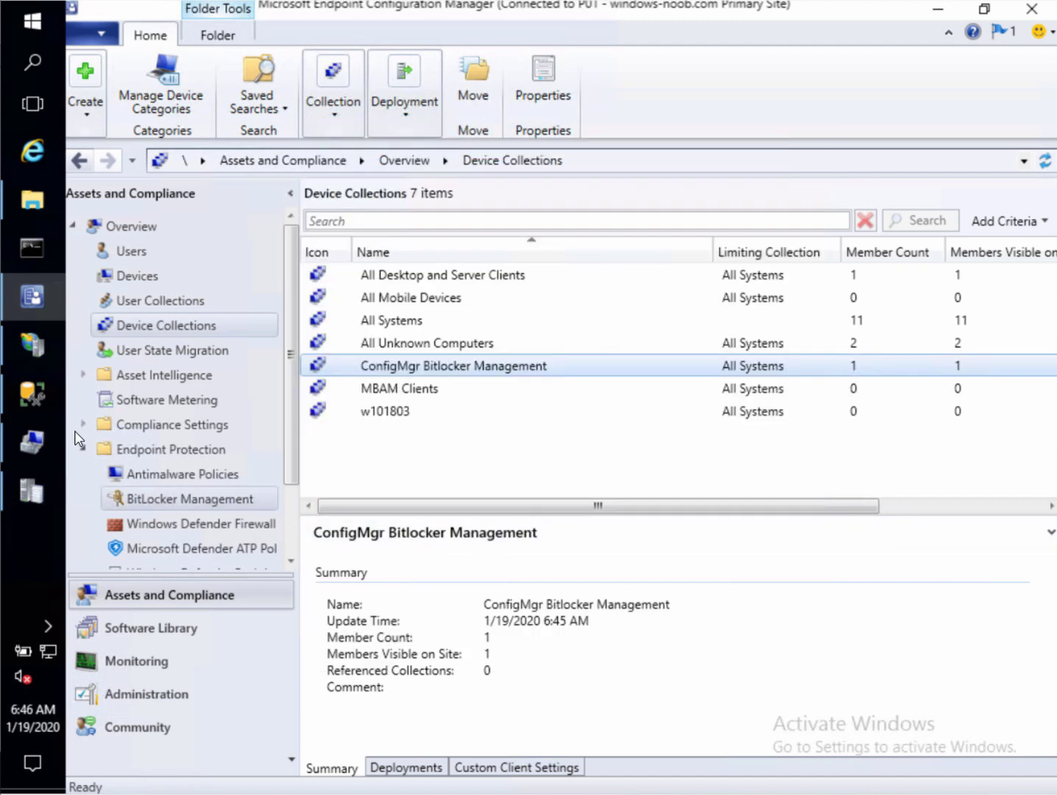
click(32, 394)
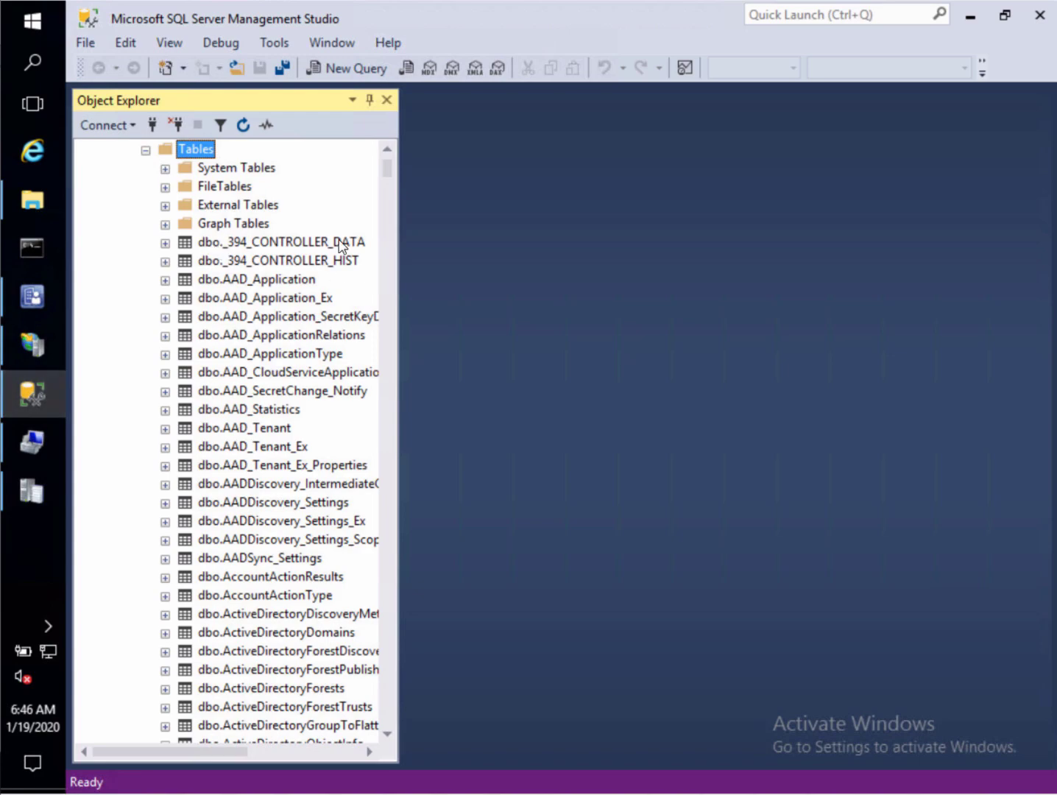
Select the top 1000 rows of dbo.RecoveryAndHardwareCore_Keys, which returns no rows
drag(387, 170, 395, 521)
click(273, 557)
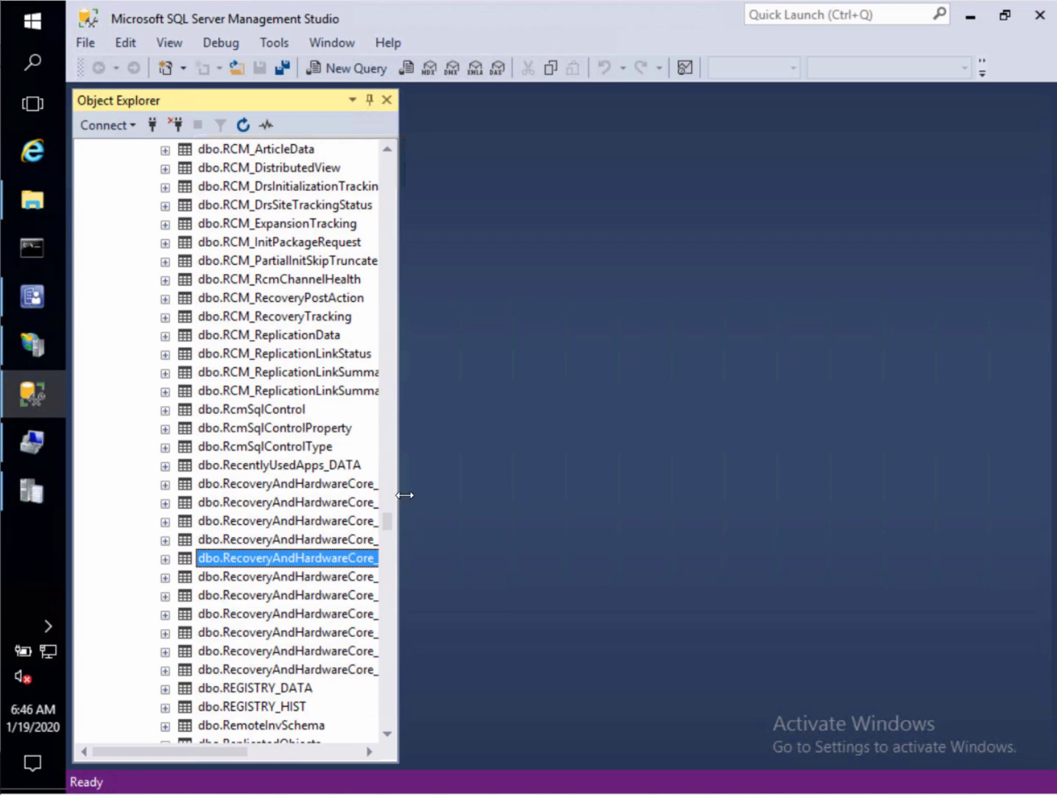
drag(405, 495, 479, 498)
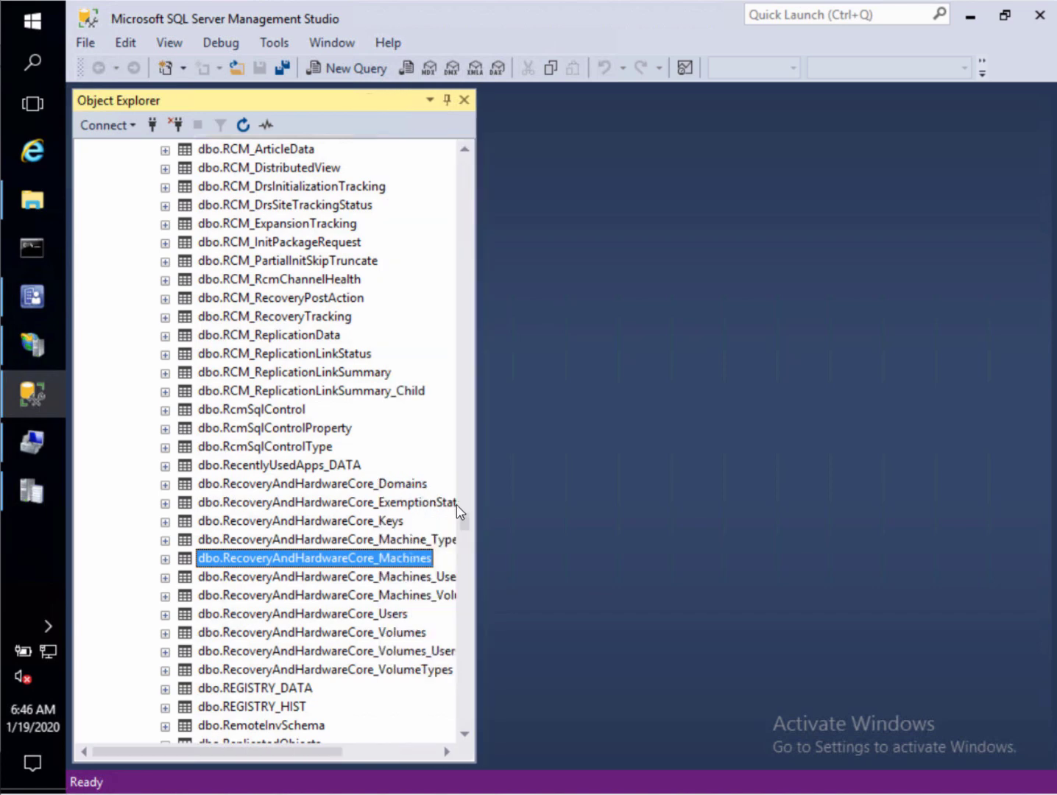
click(306, 524)
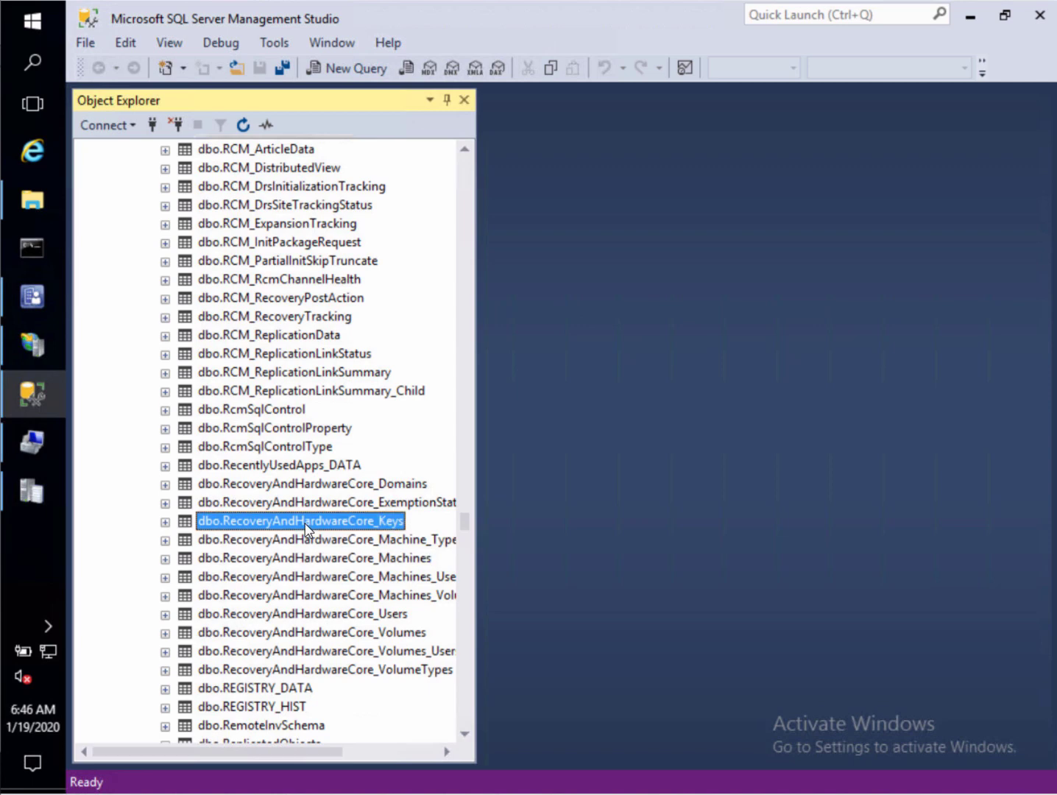
right_click(306, 524)
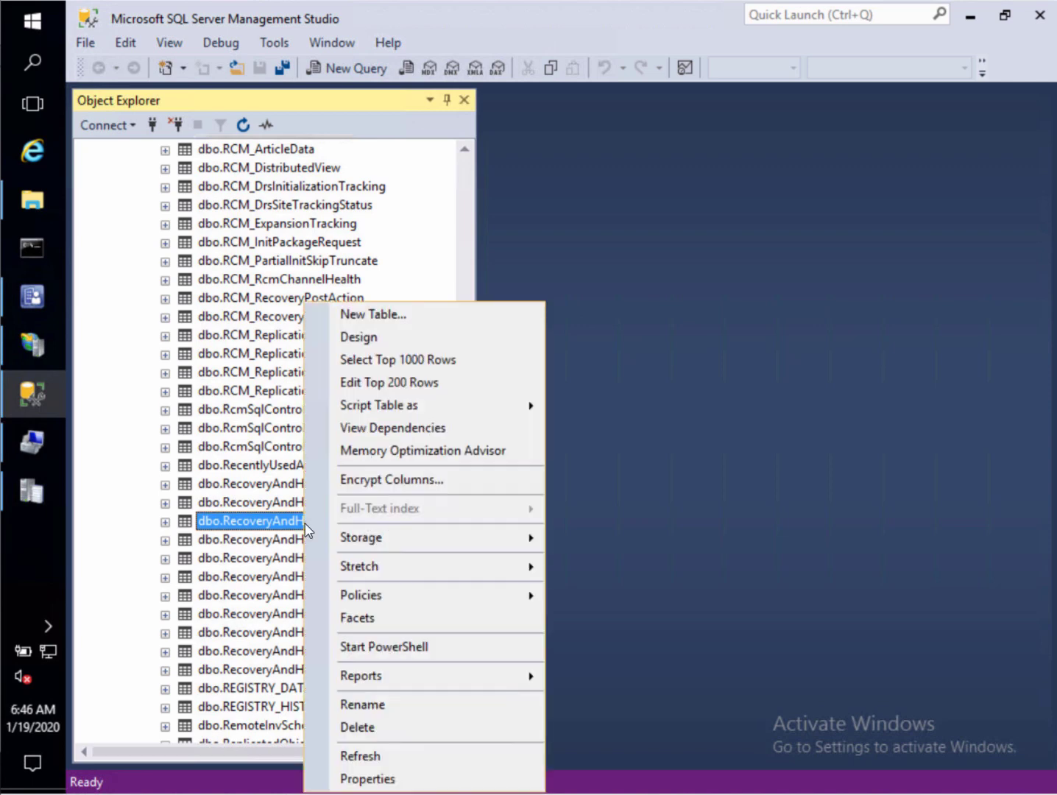
click(390, 366)
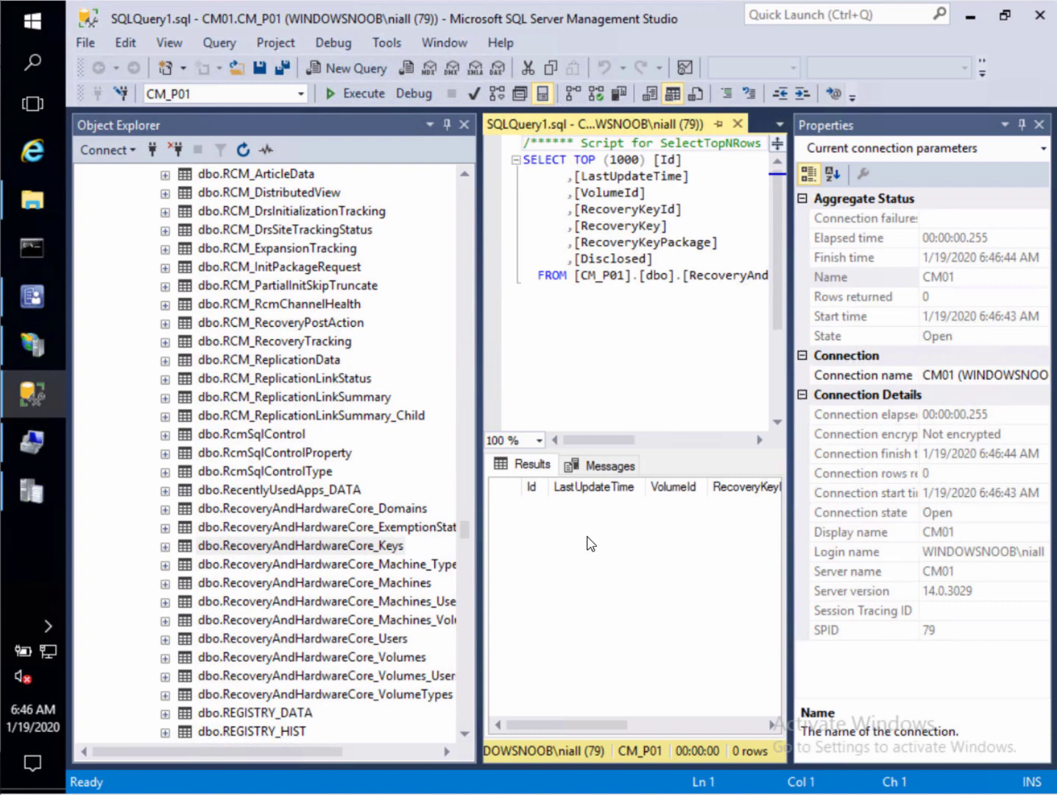
click(22, 355)
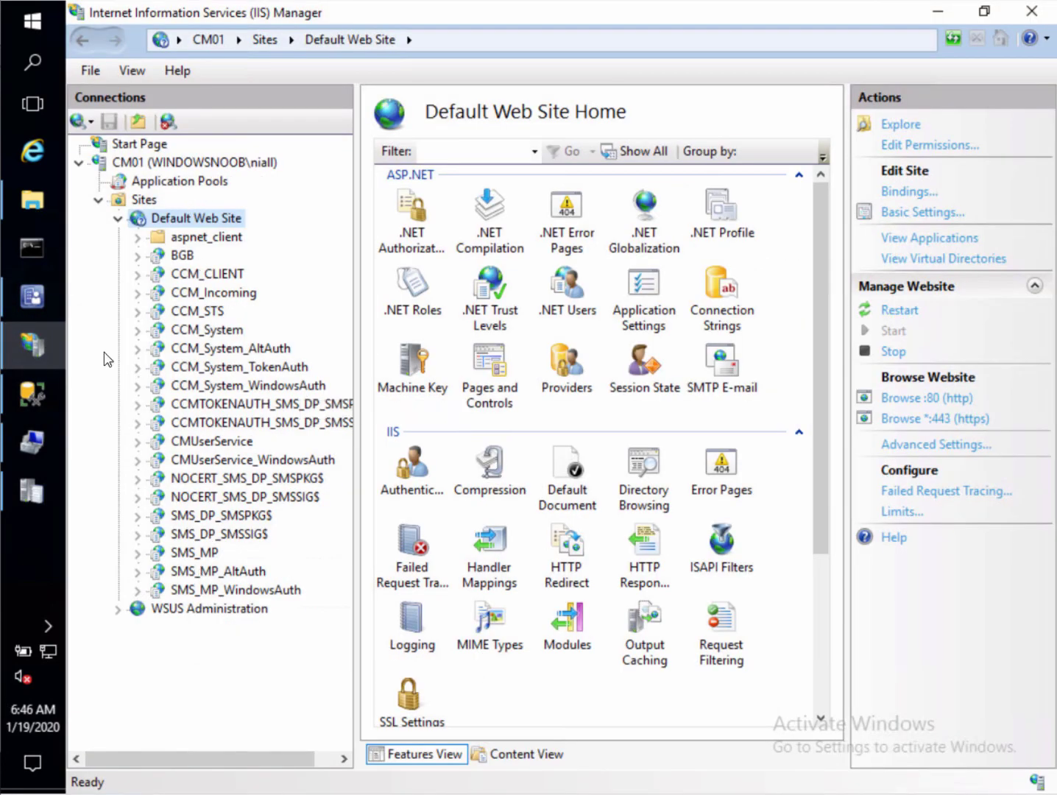
Refresh the Default Web Site in IIS Manager
right_click(200, 220)
click(392, 384)
Launch Create BitLocker Management Control Policy from Endpoint Protection's BitLocker Management node
click(32, 297)
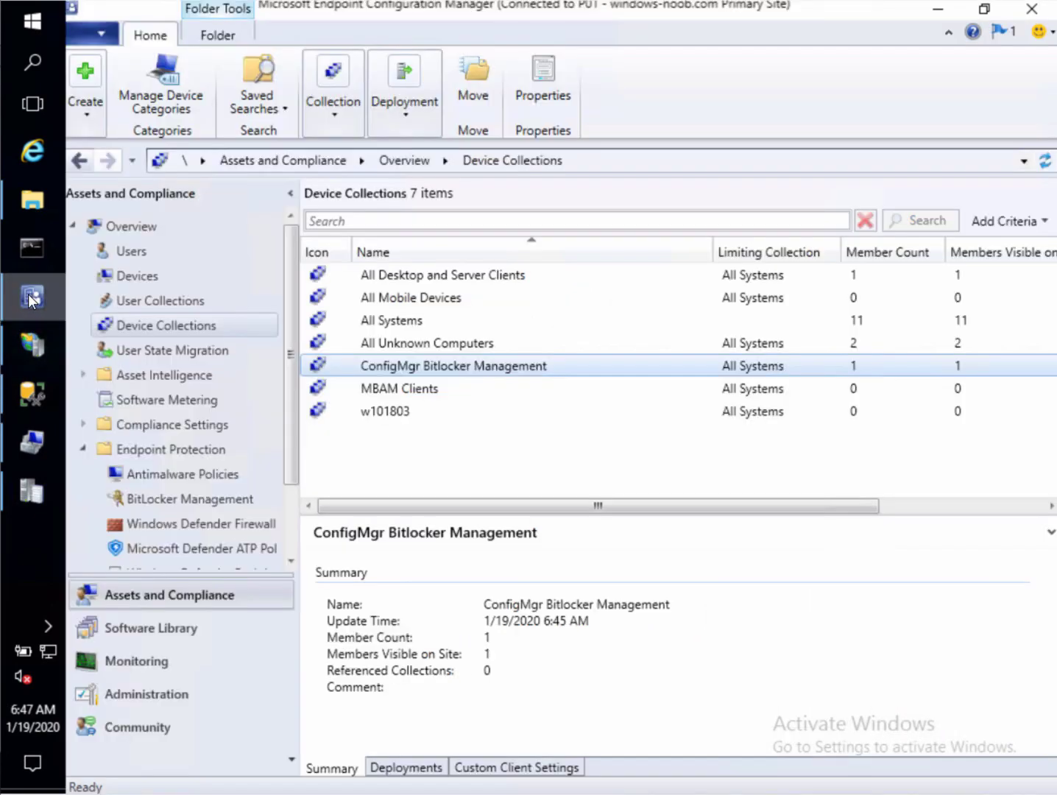
click(179, 502)
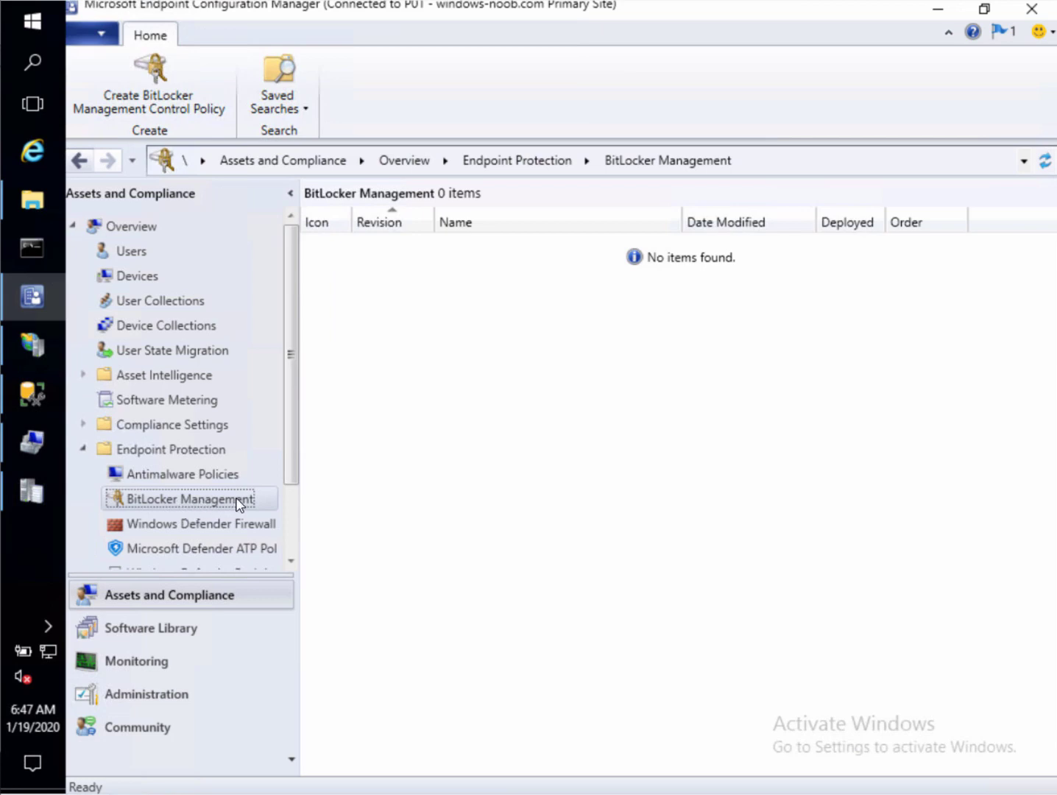
right_click(243, 504)
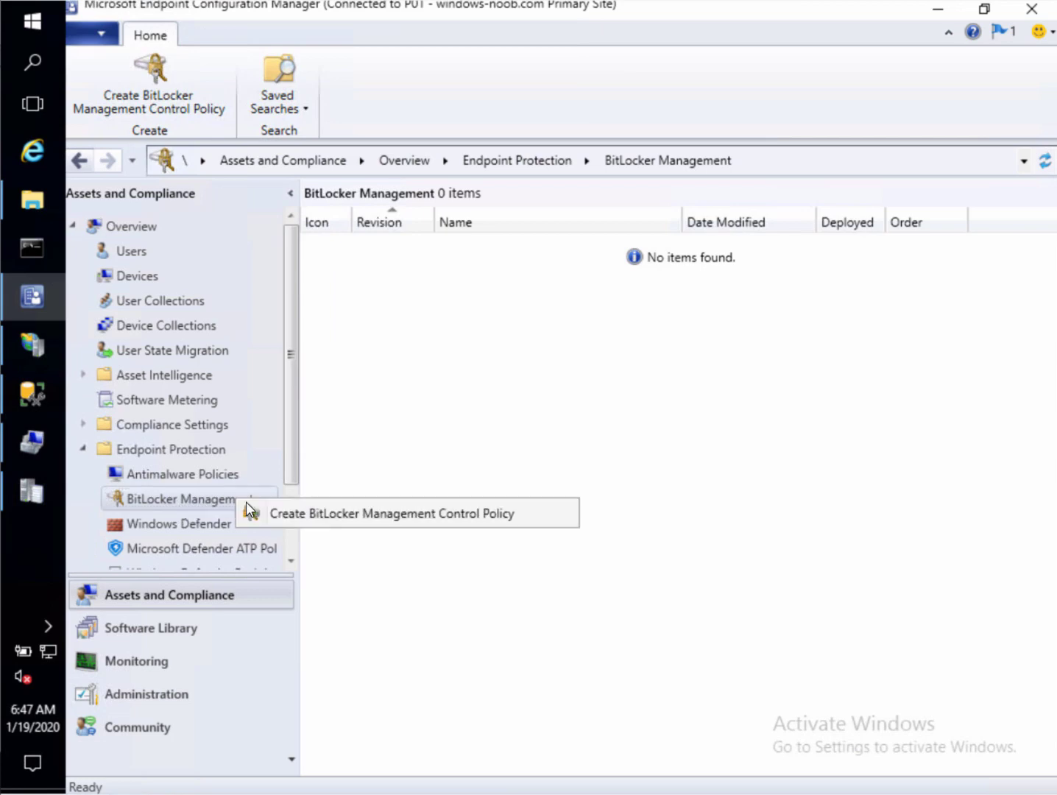
click(429, 515)
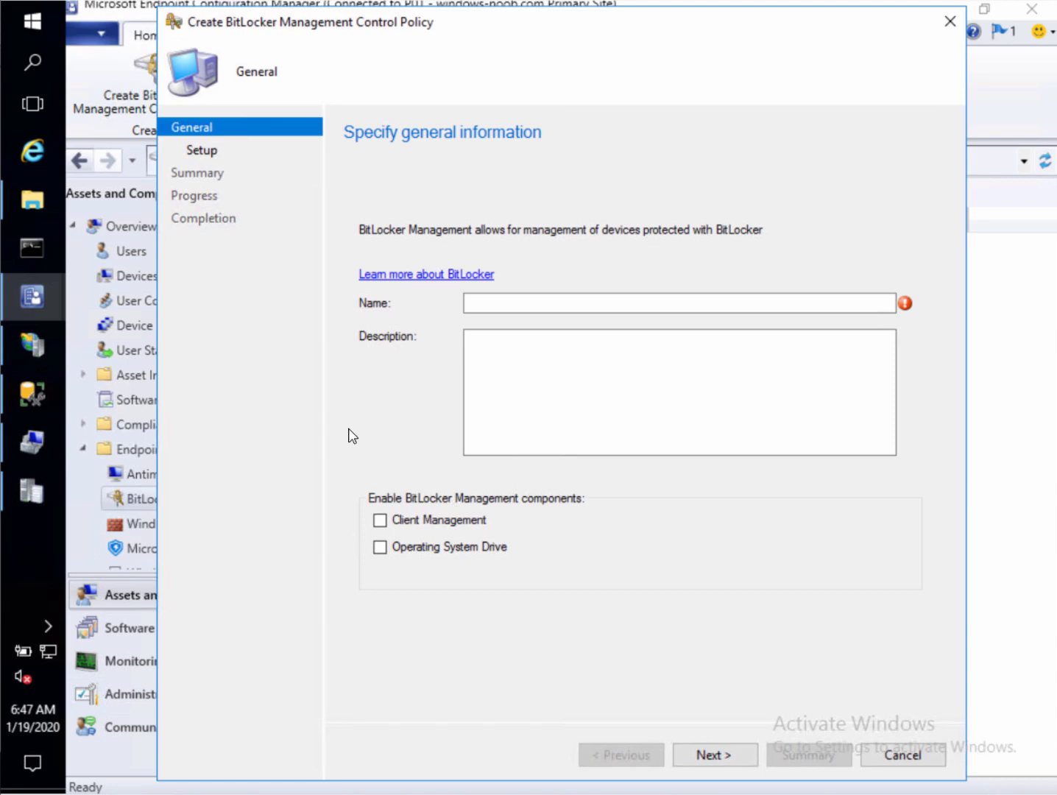
Name the policy 'Migrate MBAM clients' and enable Client Management and Operating System Drive
click(600, 305)
text(M)
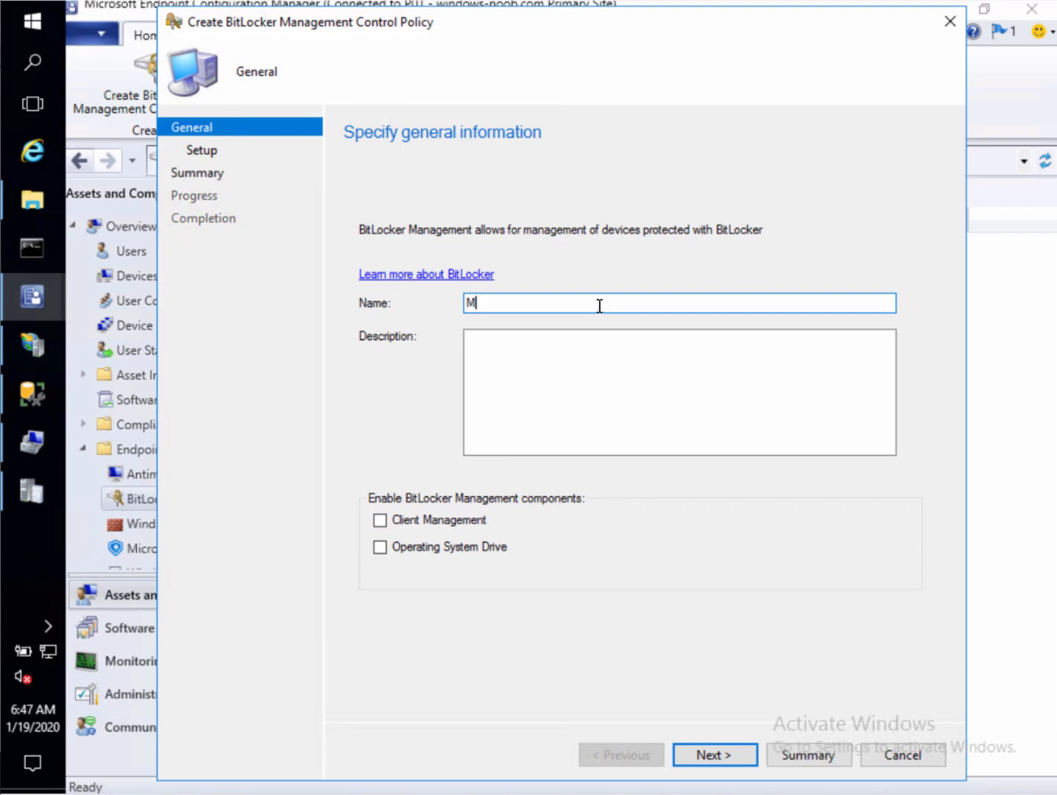
text(igrate B)
key(BackSpace)
key(BackSpace)
text(MB)
key(BackSpace)
text(BAM clients)
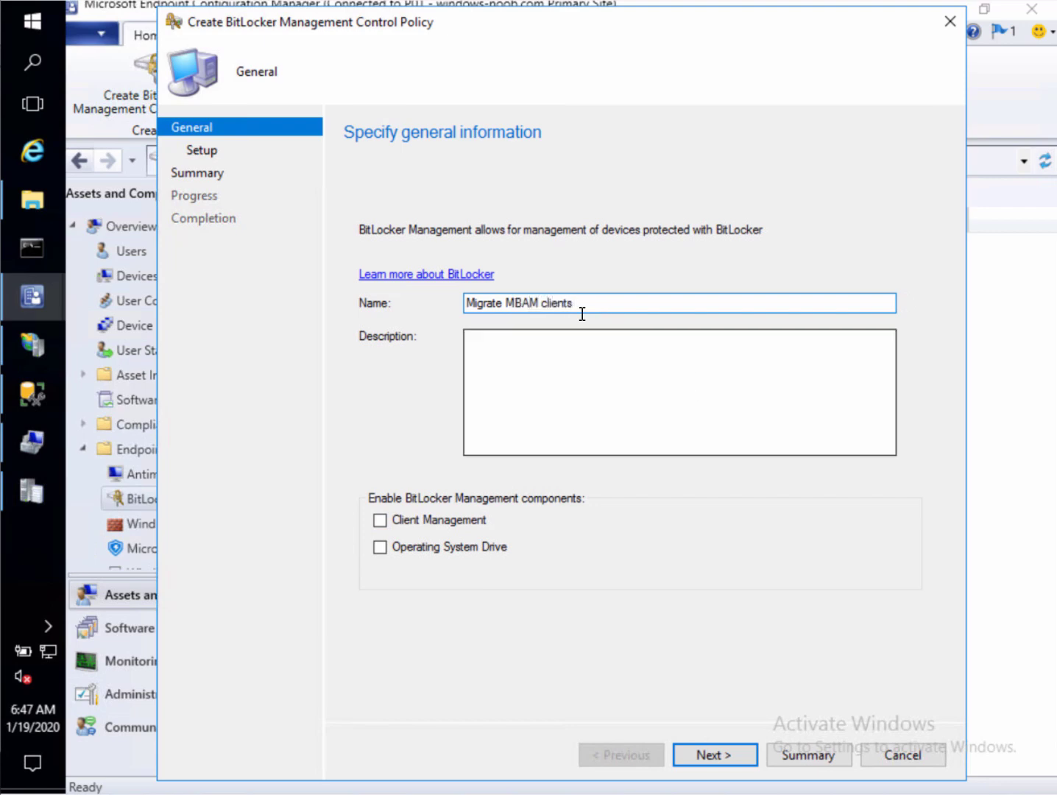
click(379, 519)
click(380, 547)
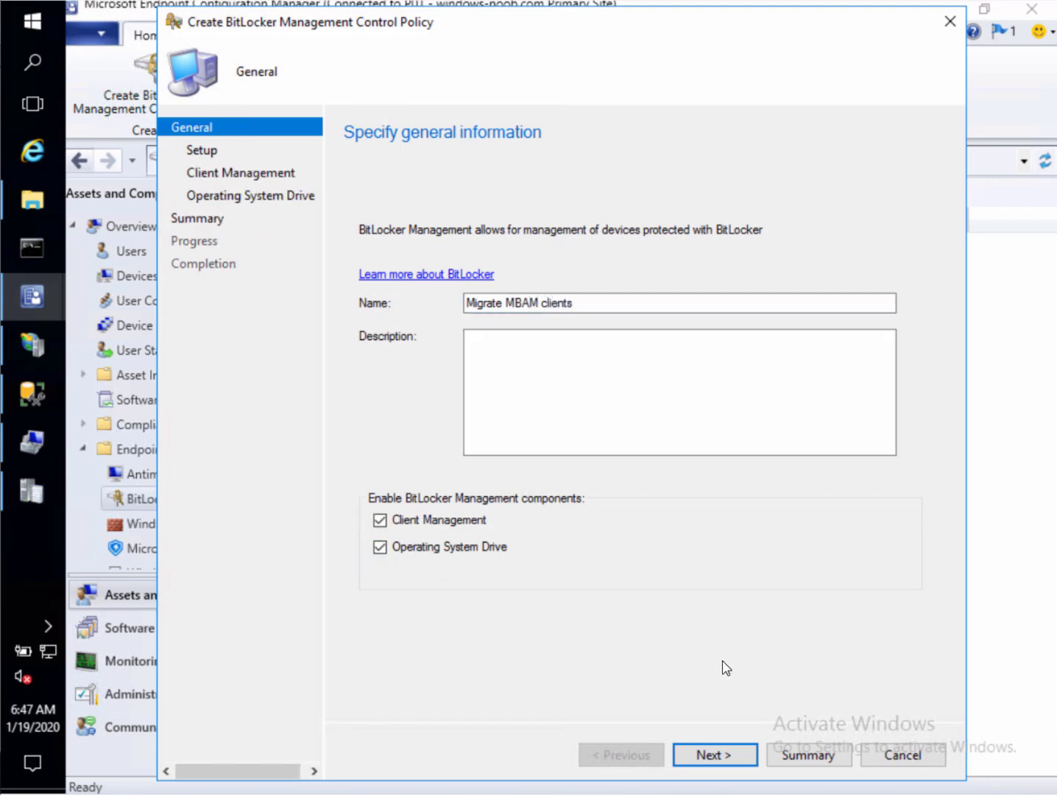
click(708, 758)
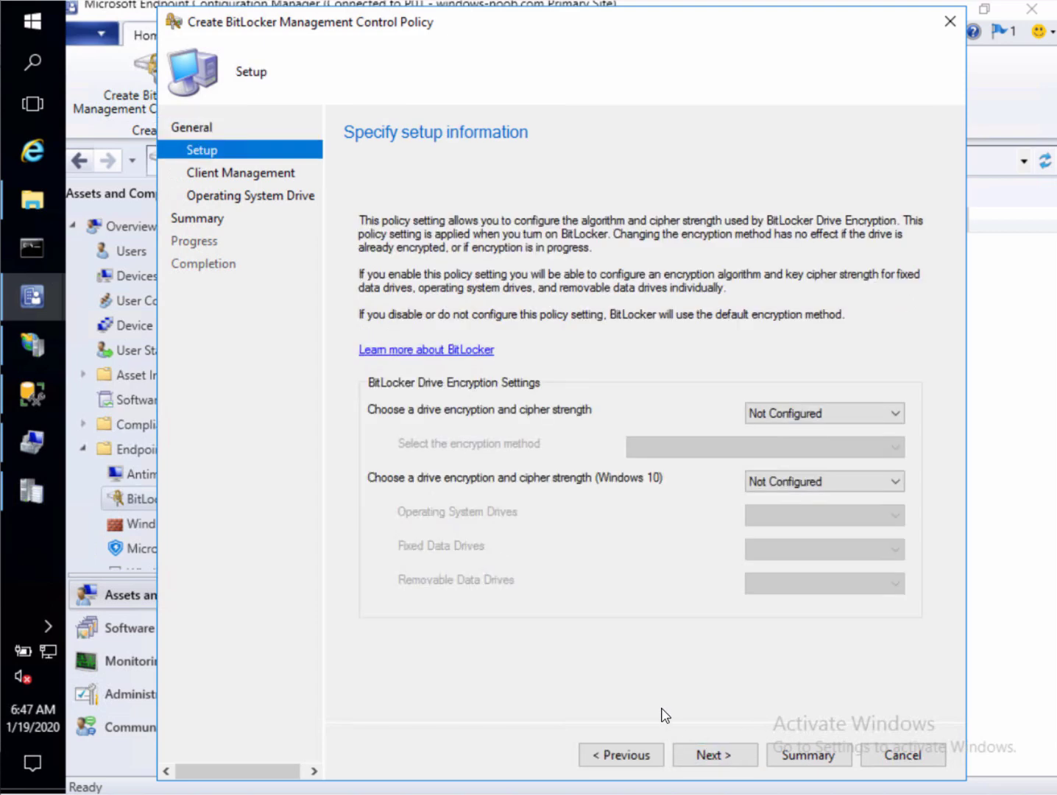
Enable Windows 10 encryption with XTS-AES 256-bit for OS, fixed and removable drives
click(850, 486)
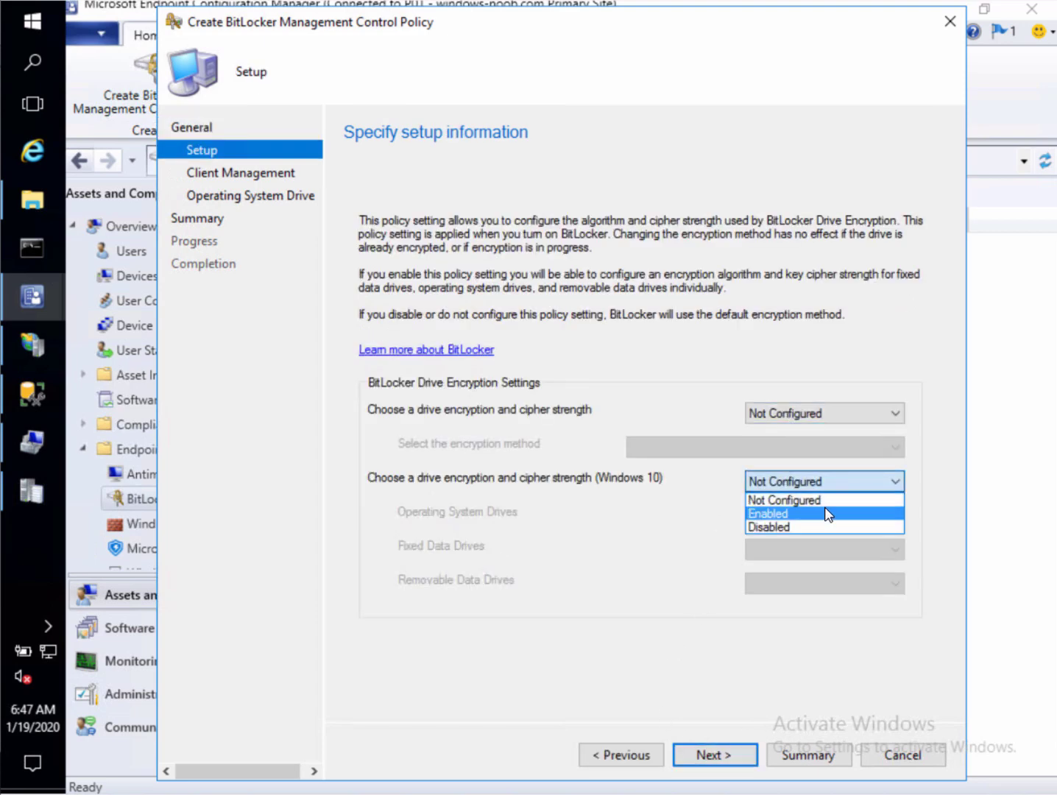
click(828, 516)
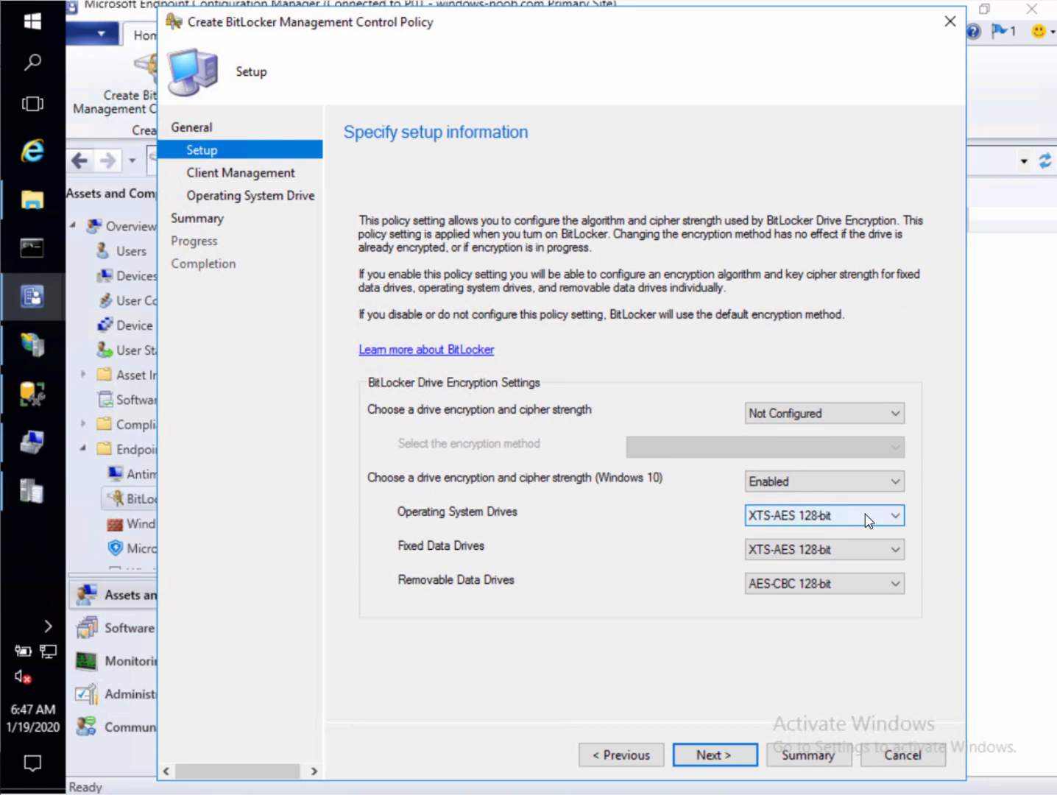
click(868, 521)
click(813, 571)
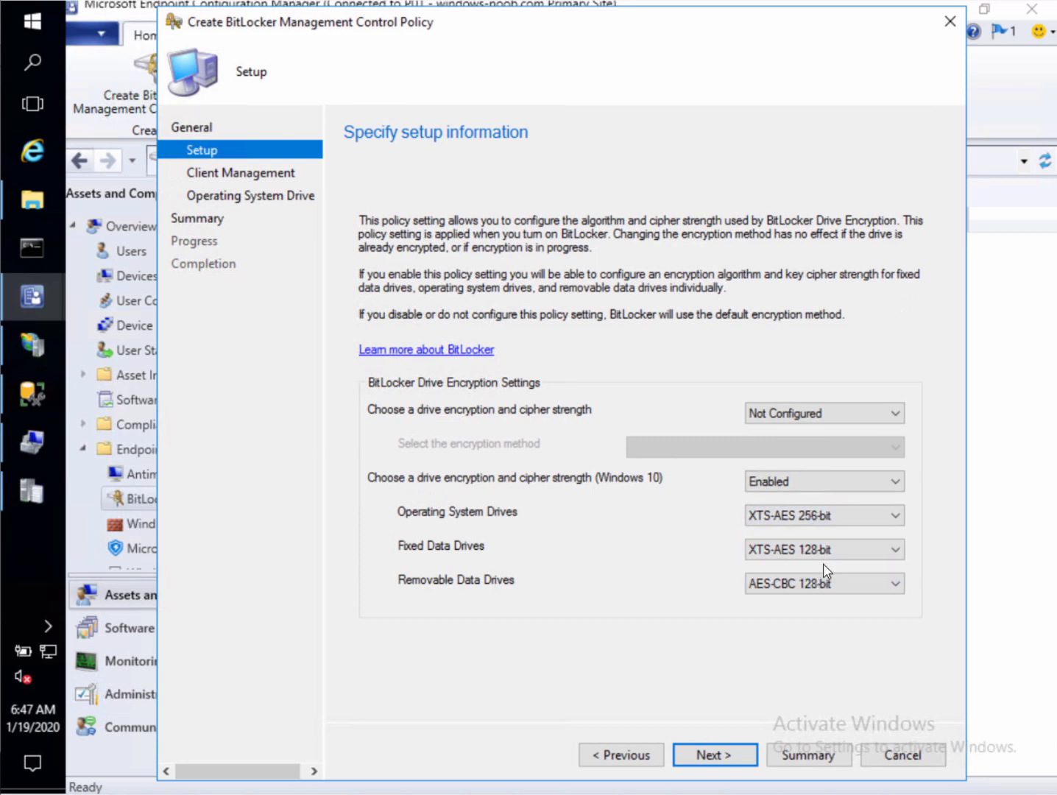
click(793, 552)
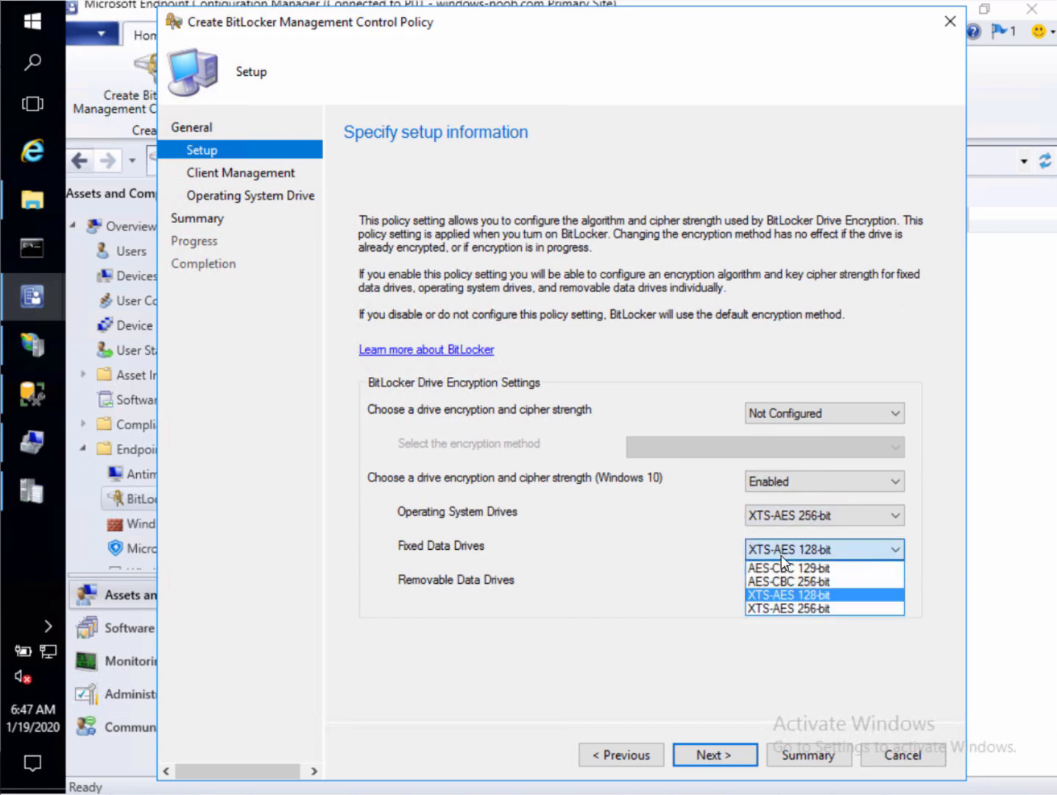
click(791, 610)
click(822, 587)
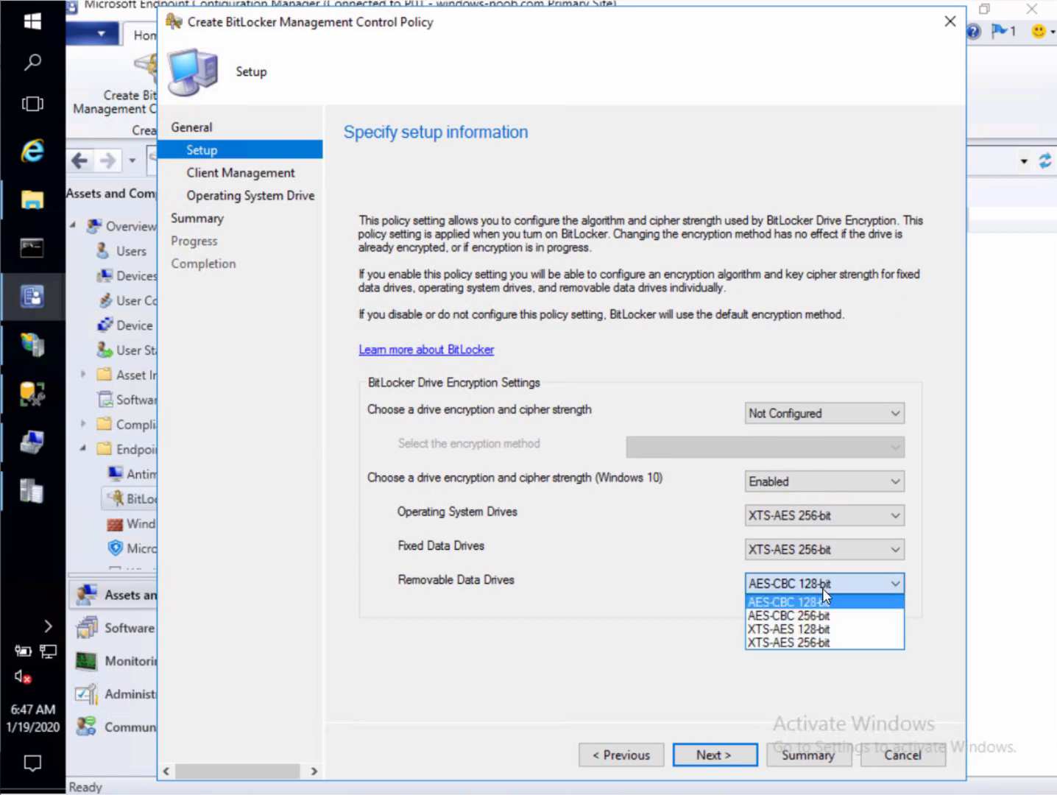
click(811, 643)
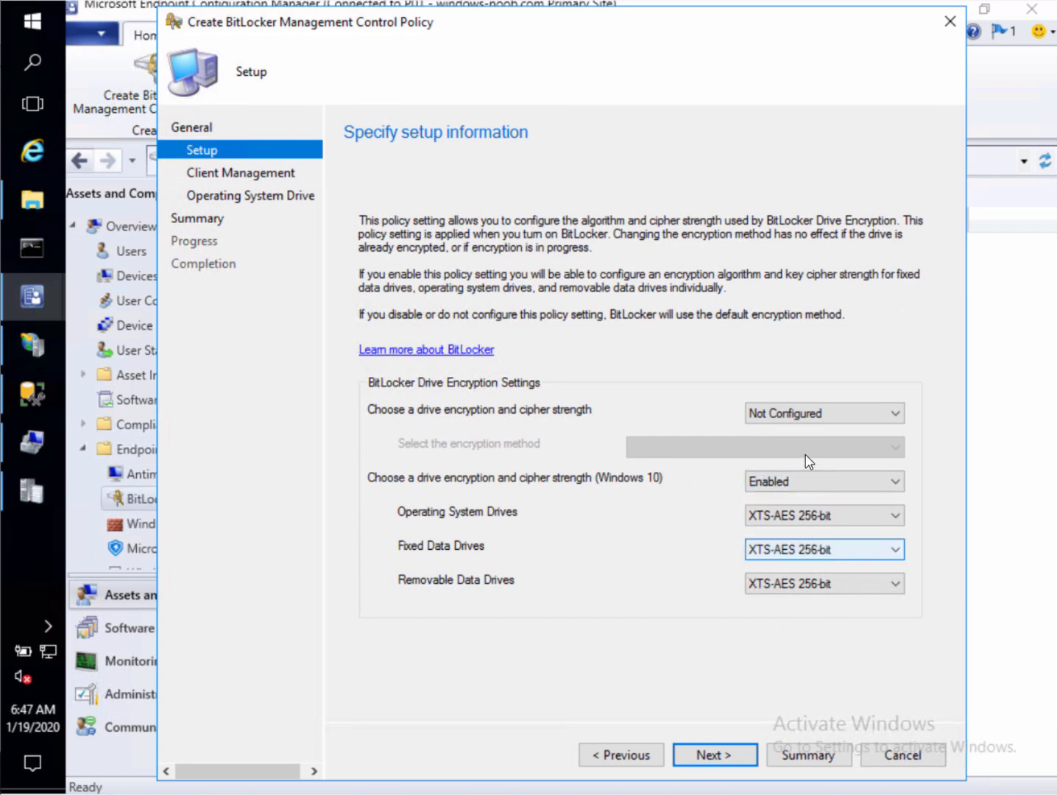
Enable BitLocker Management Services with plain-text recovery storage and a 1-minute status check frequency
click(725, 762)
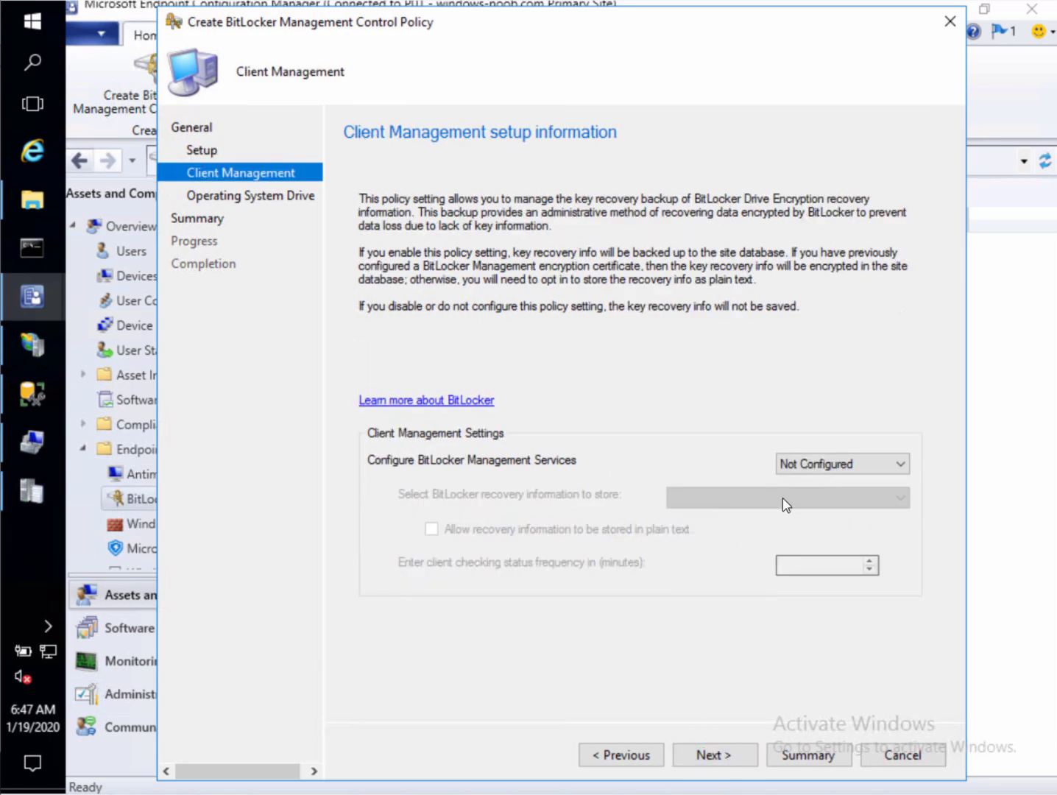
click(831, 471)
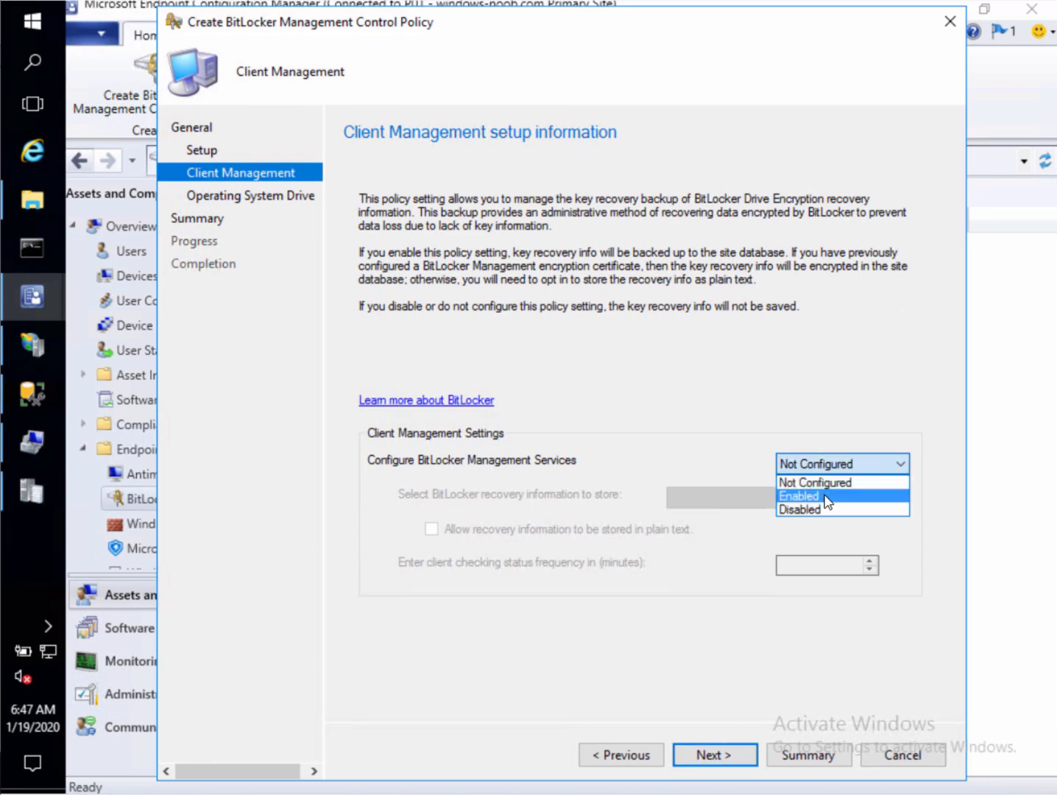
click(824, 494)
click(431, 529)
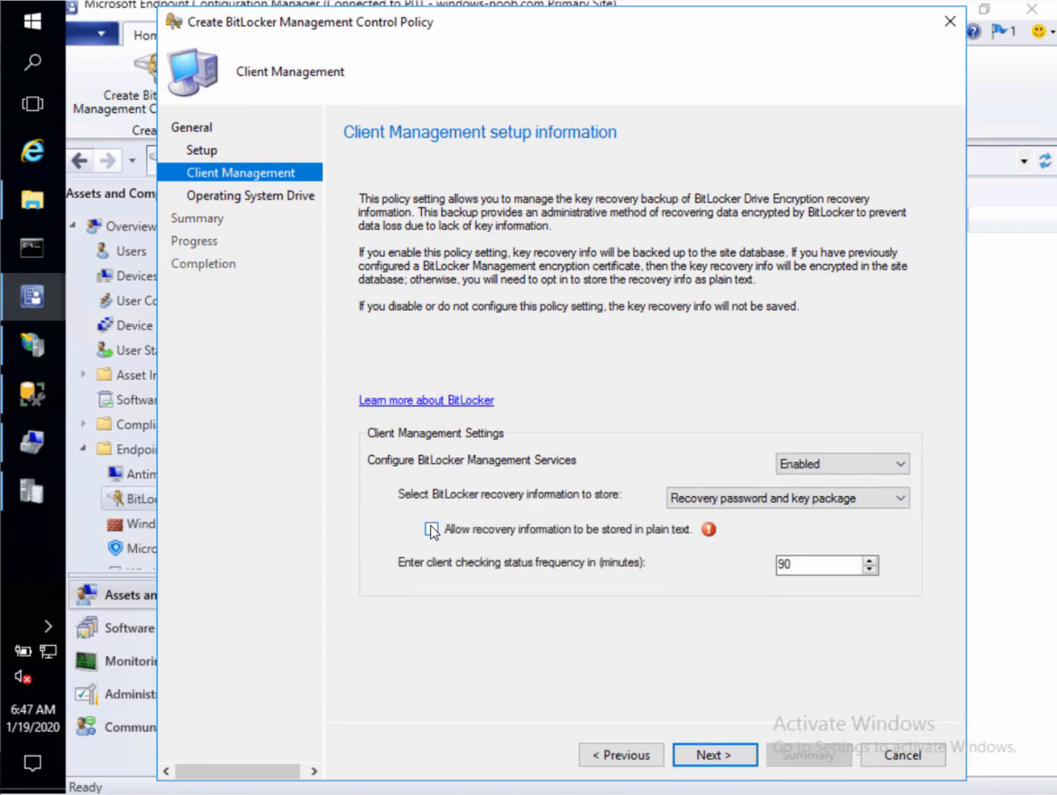
drag(840, 562, 663, 575)
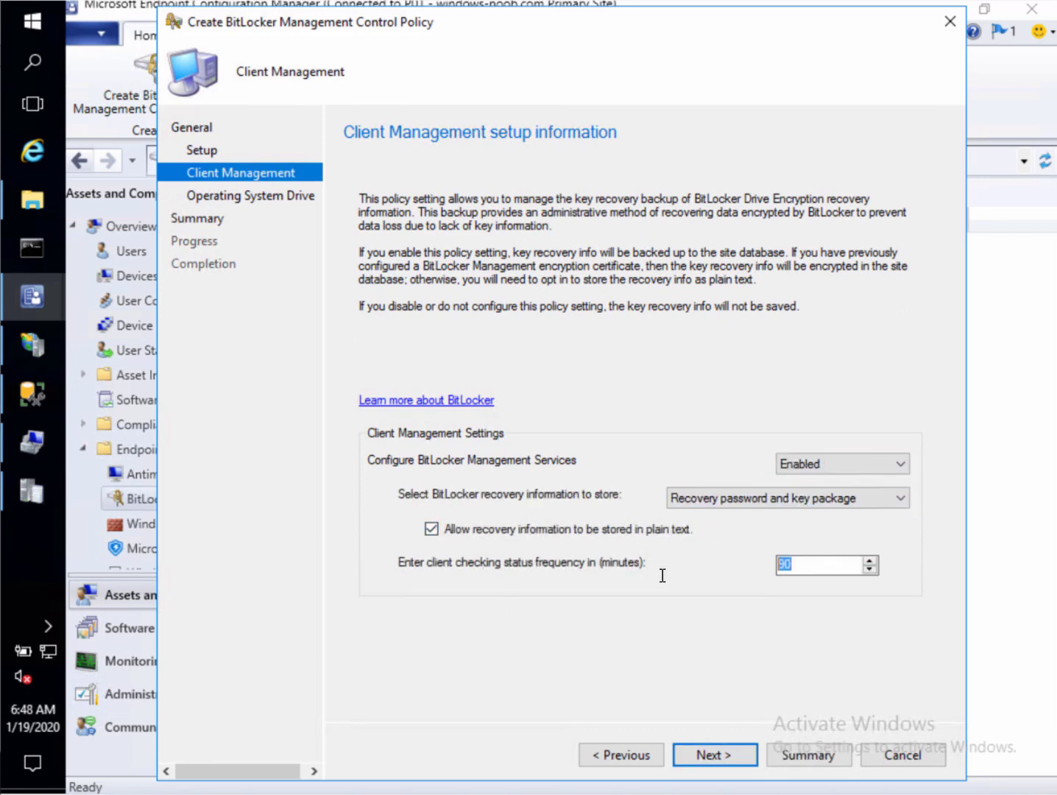
text(1)
Enable OS drive encryption with Do Not Allow for BitLocker without a compatible TPM, then create the policy
click(722, 751)
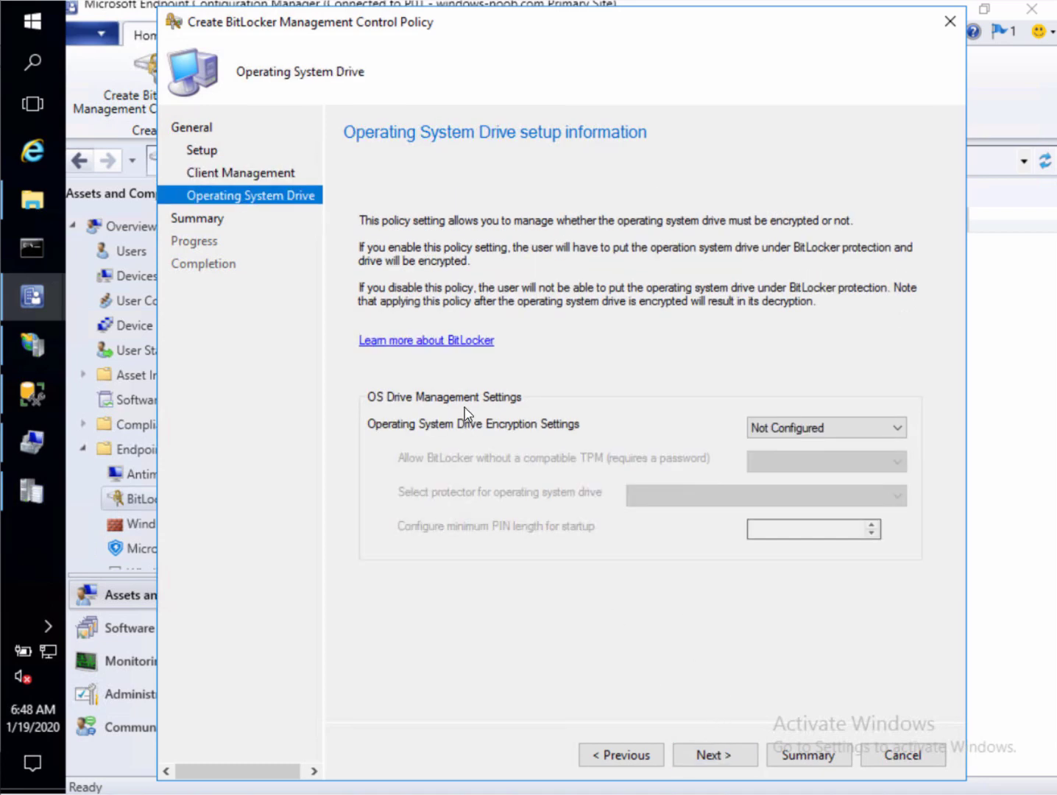
click(827, 425)
click(770, 459)
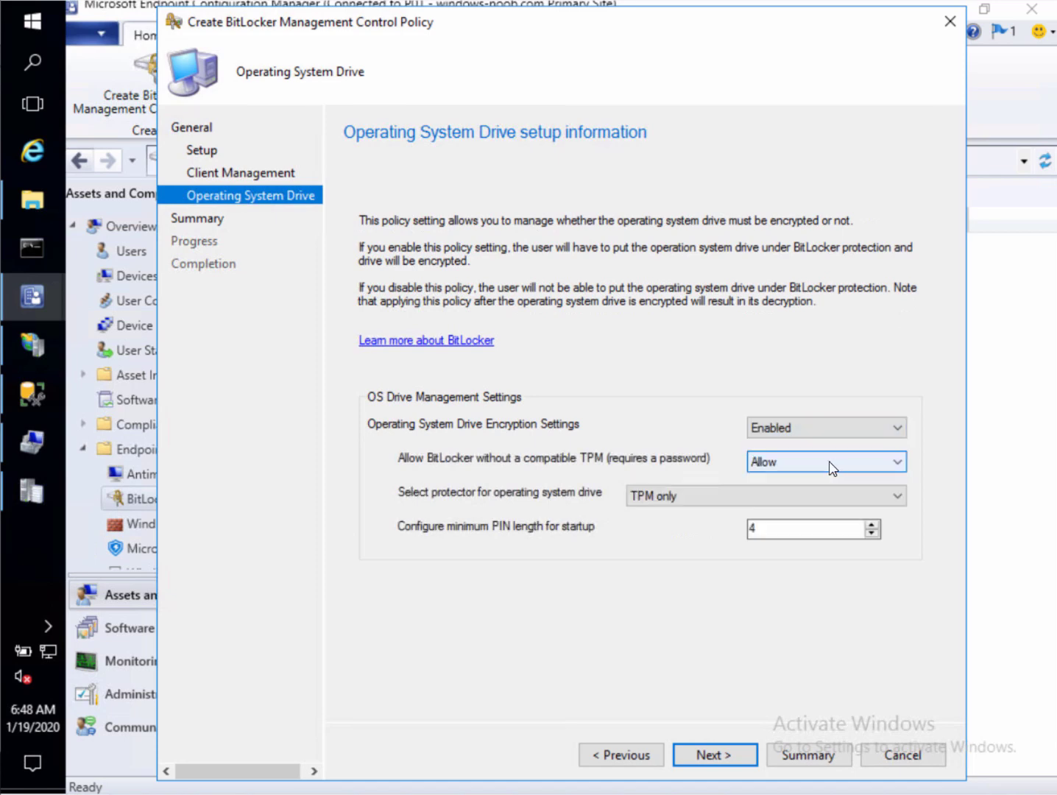
click(839, 463)
click(819, 494)
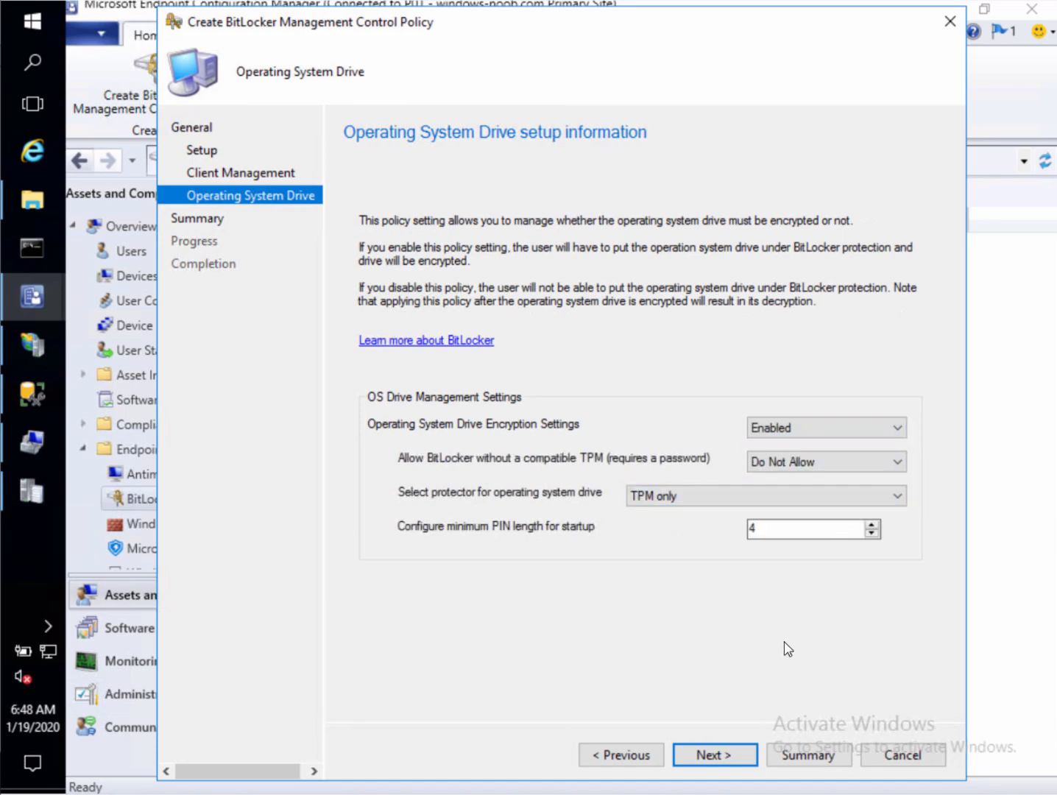
click(742, 751)
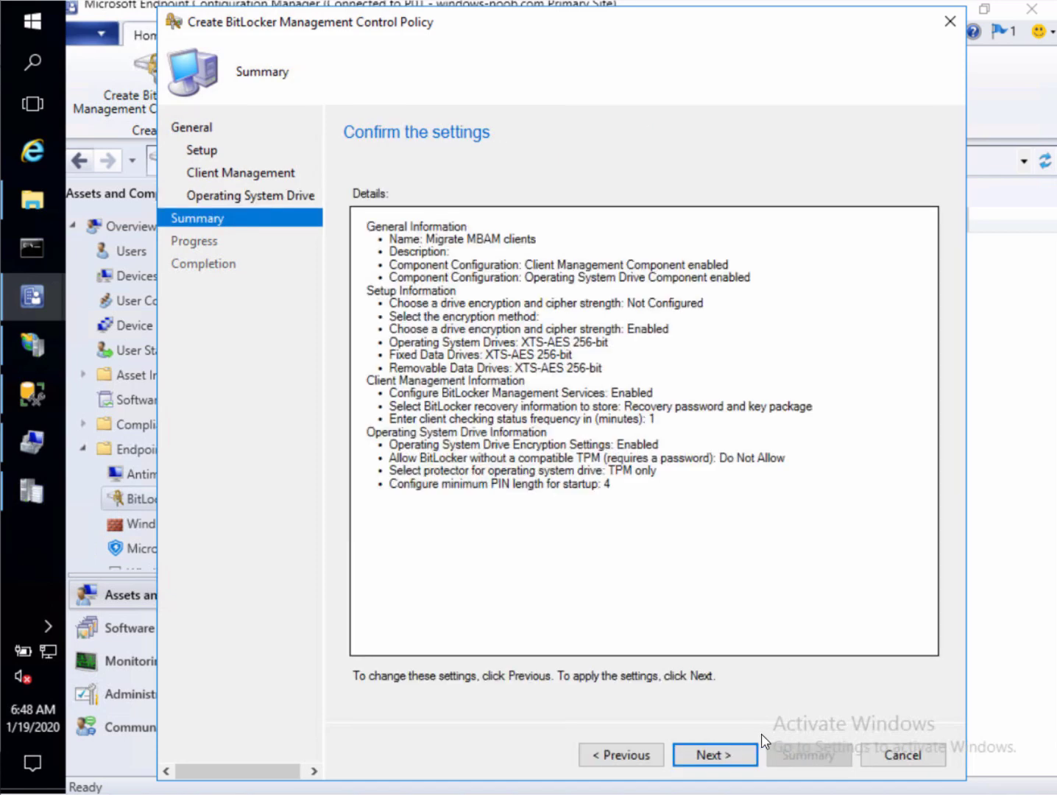
click(731, 758)
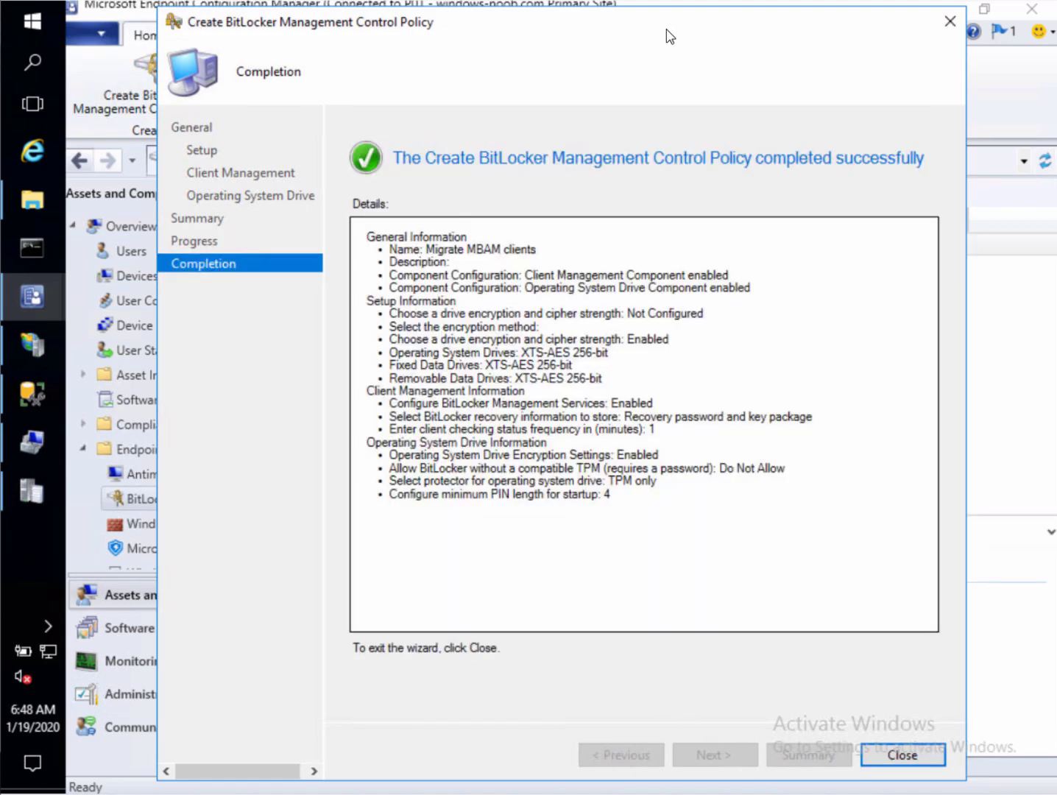
click(904, 756)
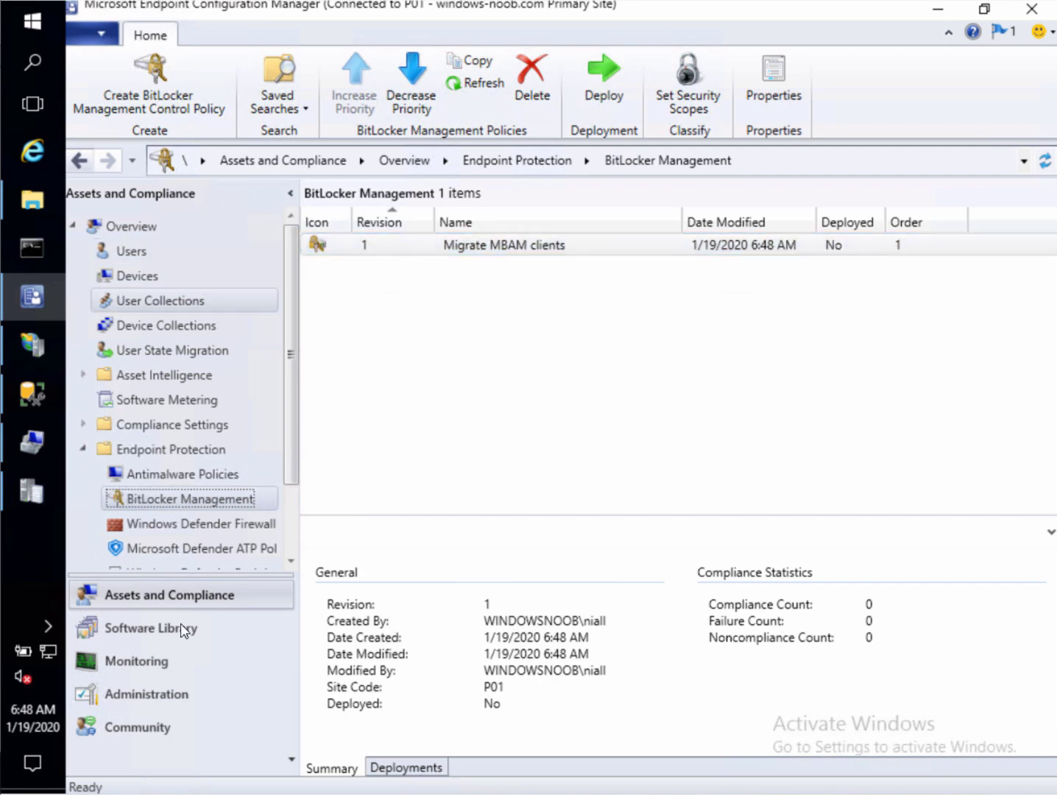
Refresh IIS Default Web Site until SMS_MP_MBAM appears, open it, then return to Configuration Manager
click(33, 345)
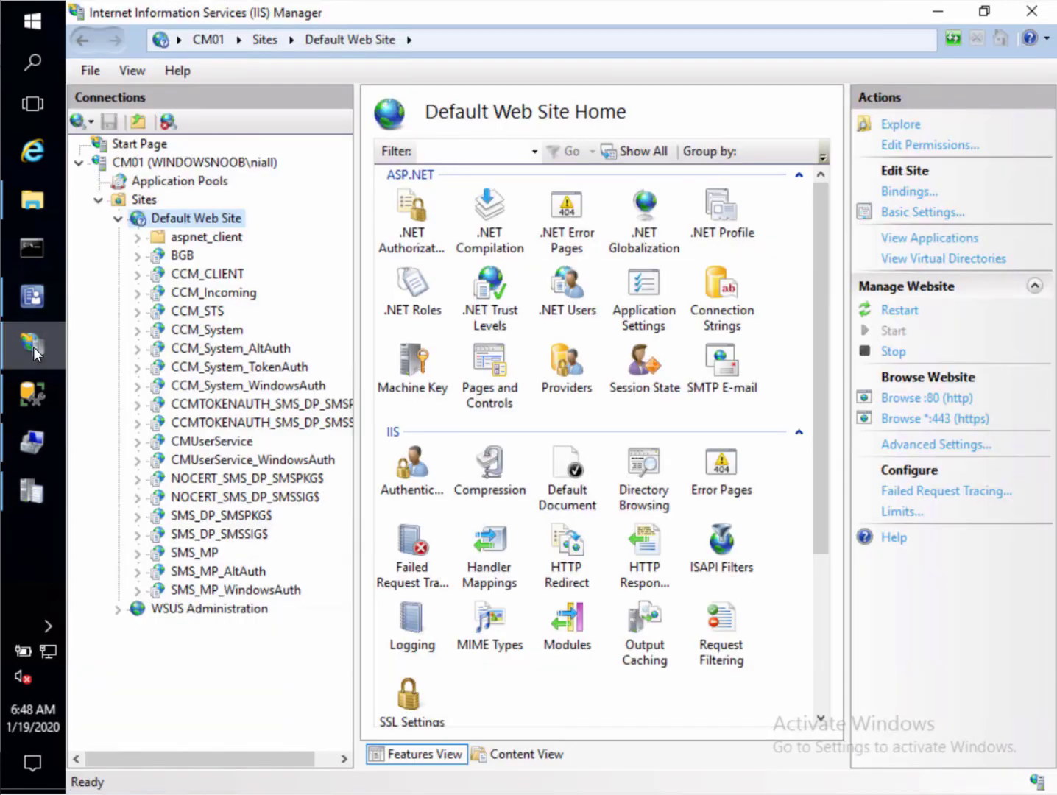
right_click(203, 221)
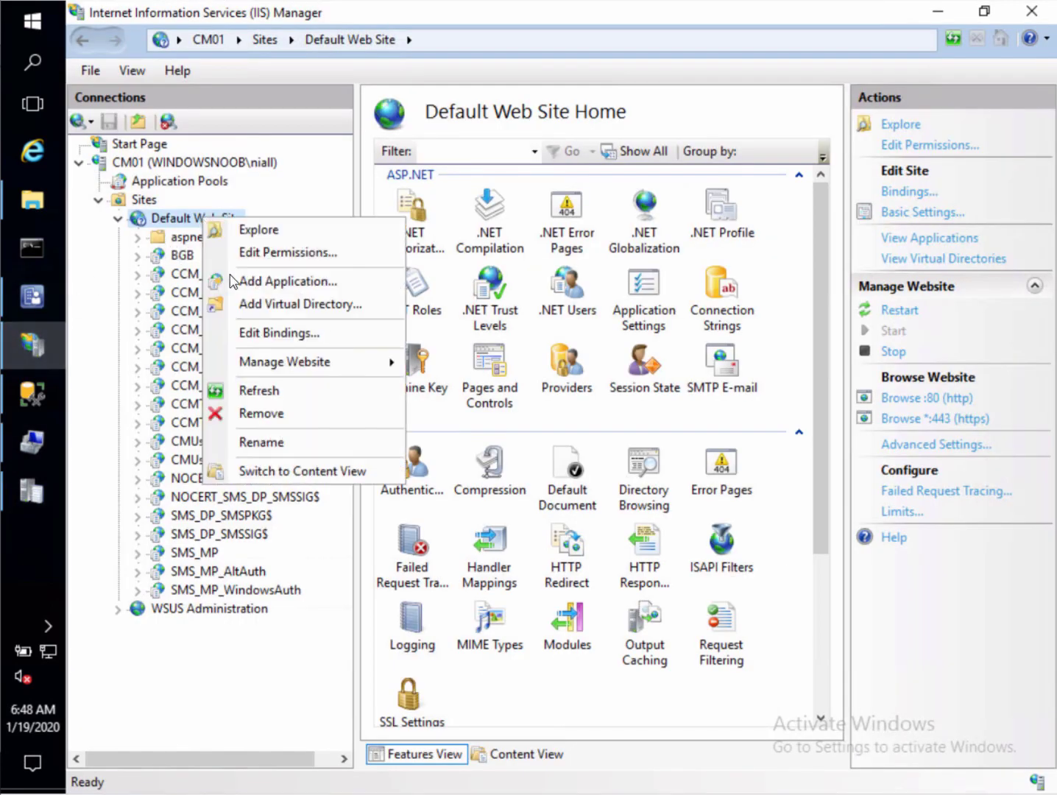
click(266, 393)
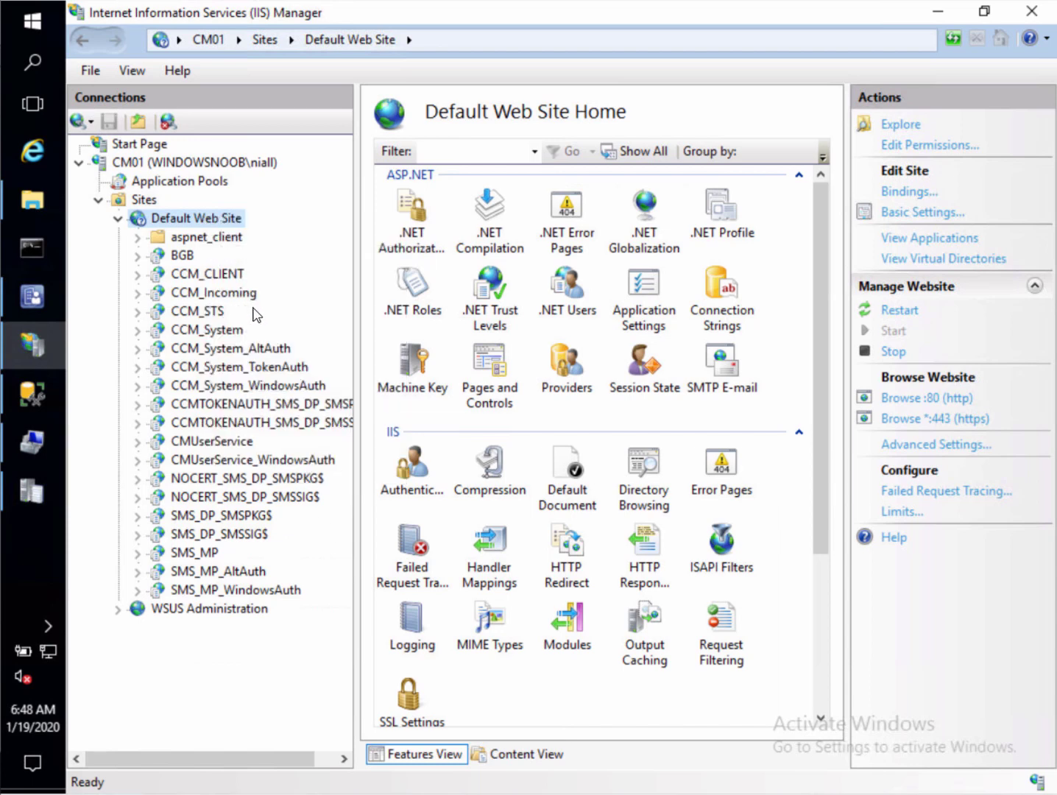
right_click(220, 221)
click(278, 394)
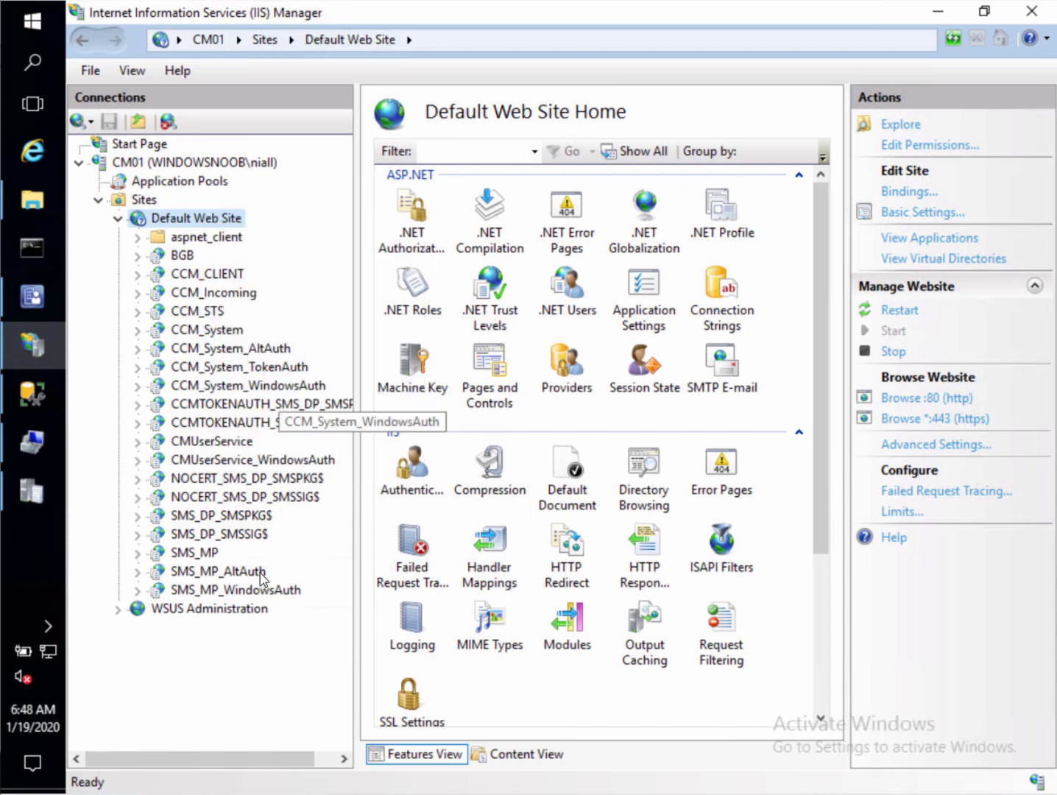
right_click(230, 222)
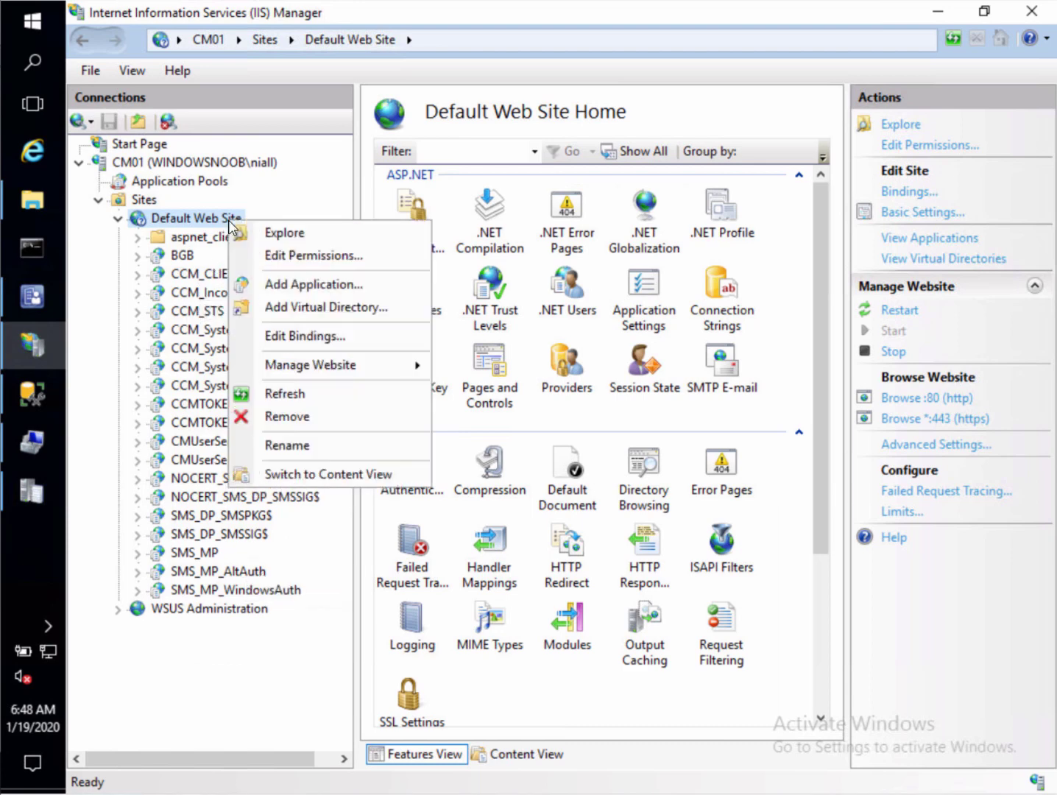
click(302, 396)
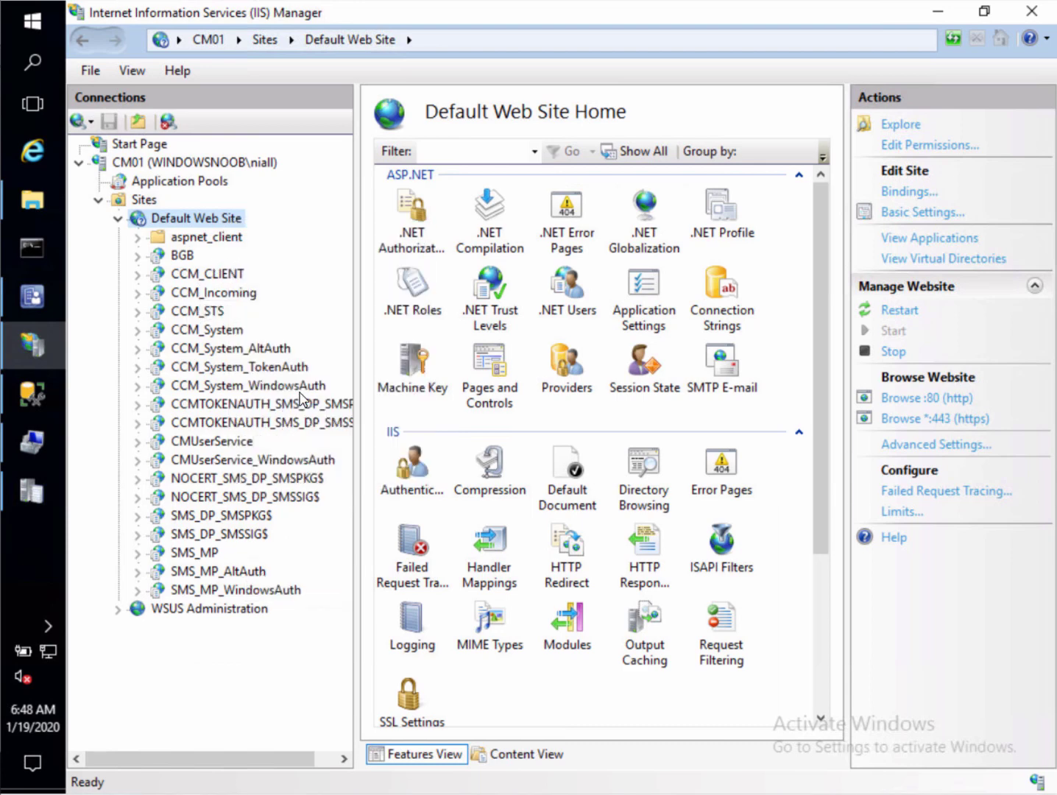
right_click(234, 224)
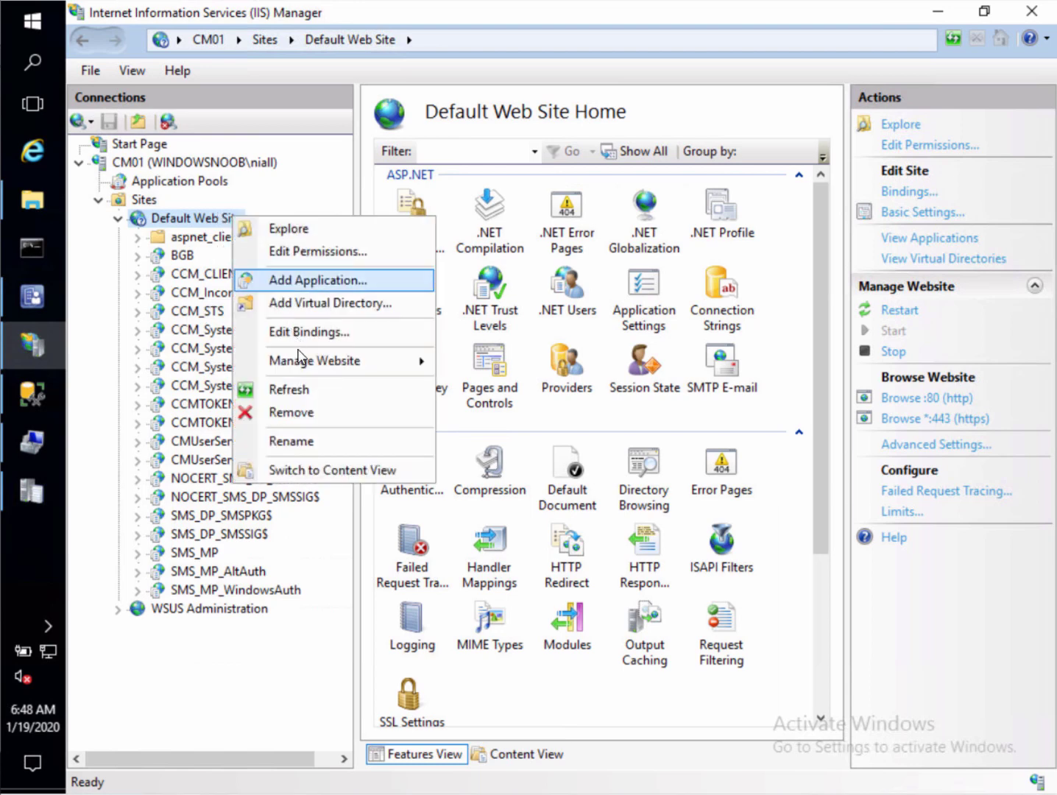
click(335, 396)
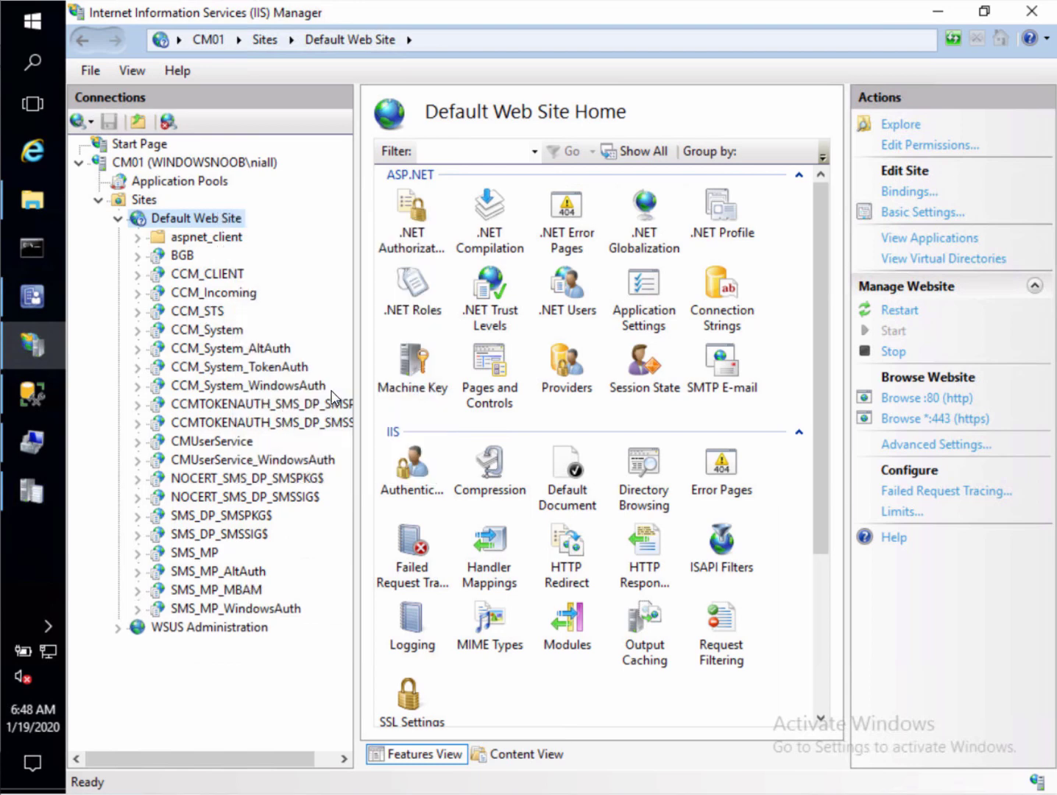
double_click(227, 592)
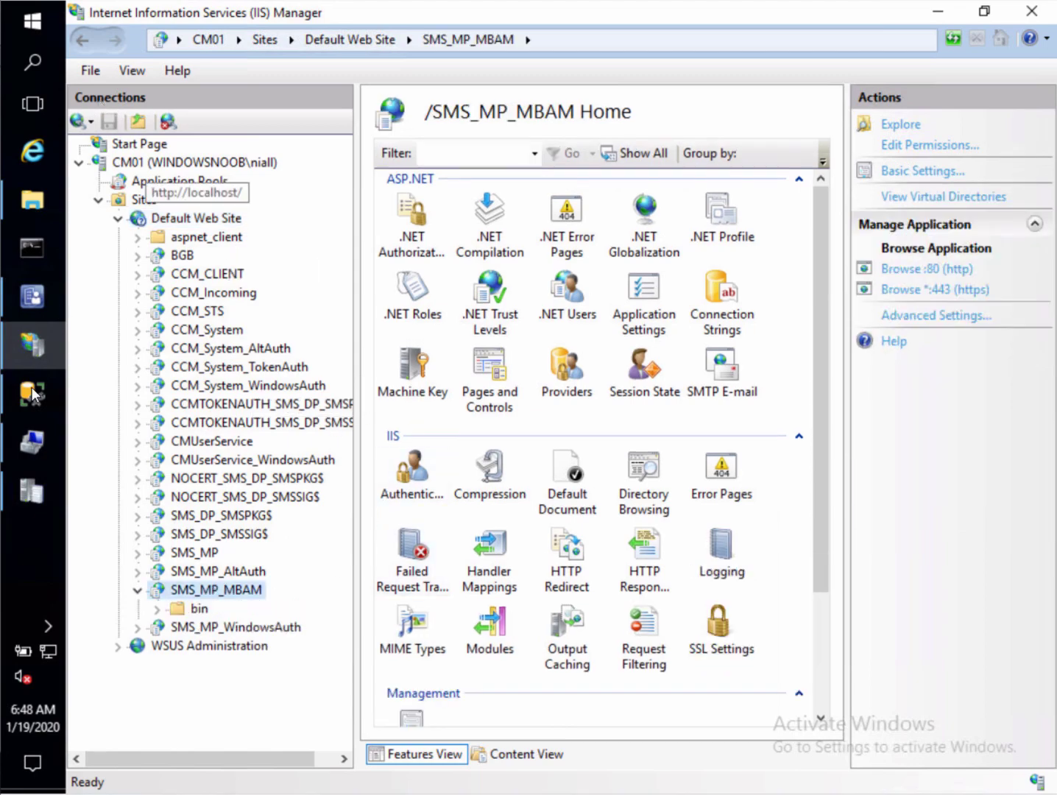
click(28, 340)
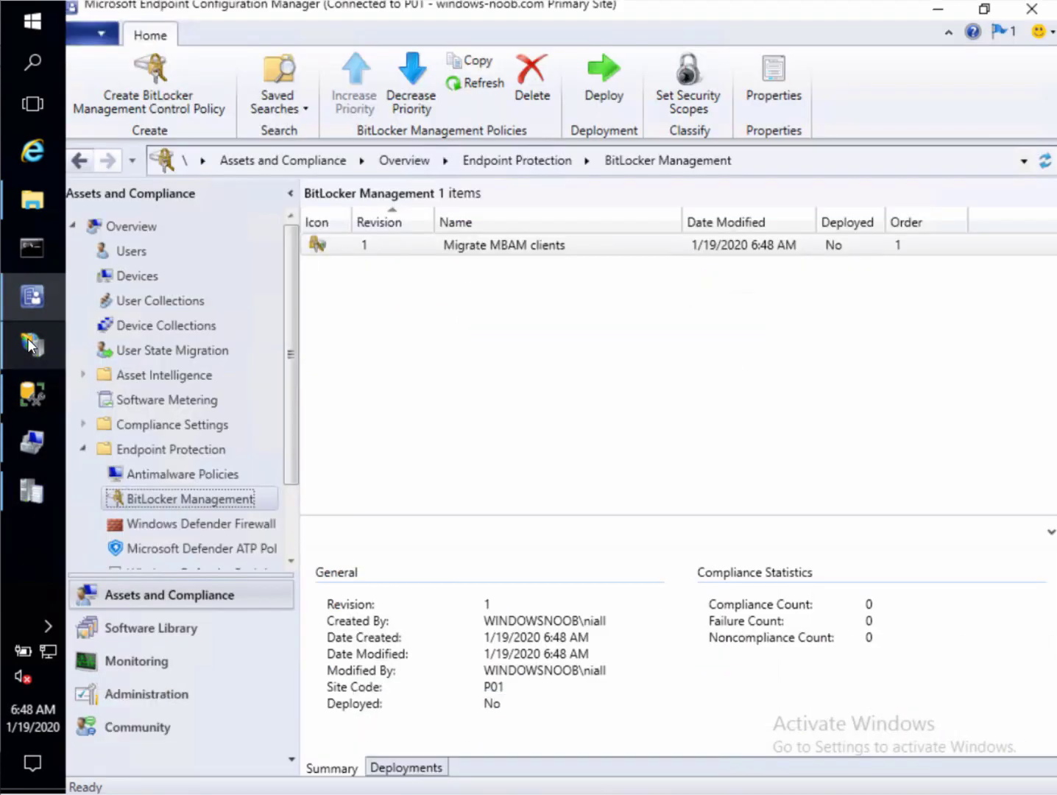
Start deploying Migrate MBAM clients, targeting the ConfigMgr Bitlocker Management collection
click(526, 251)
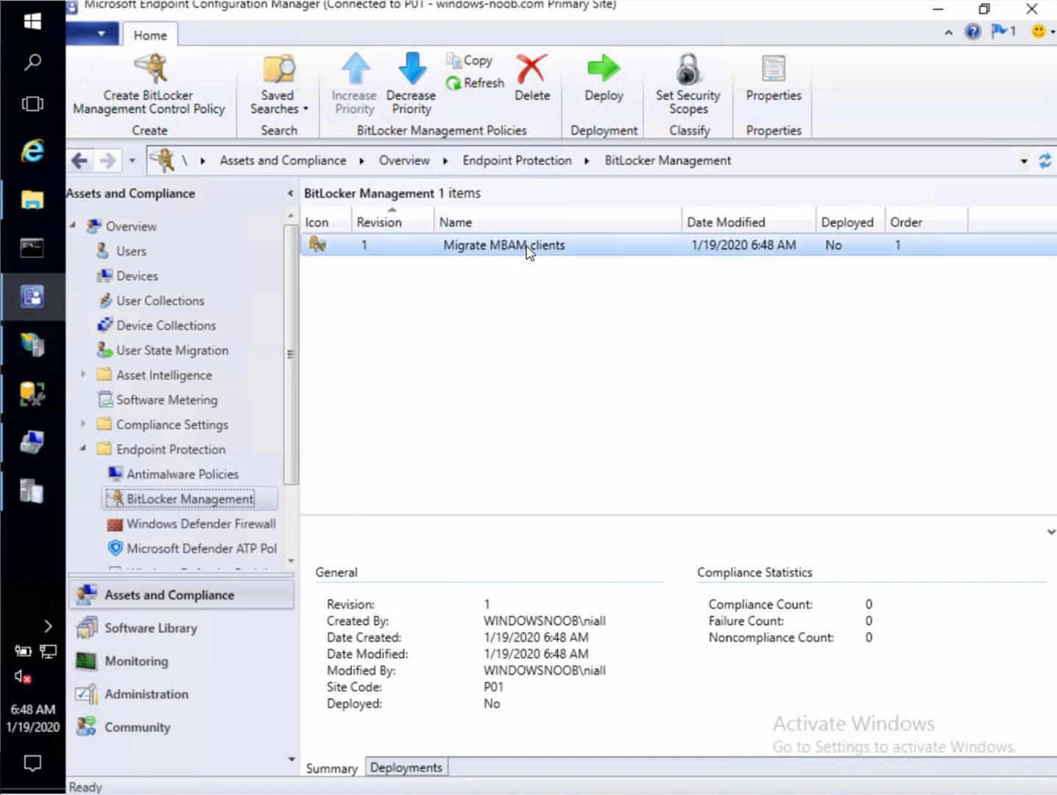
right_click(527, 250)
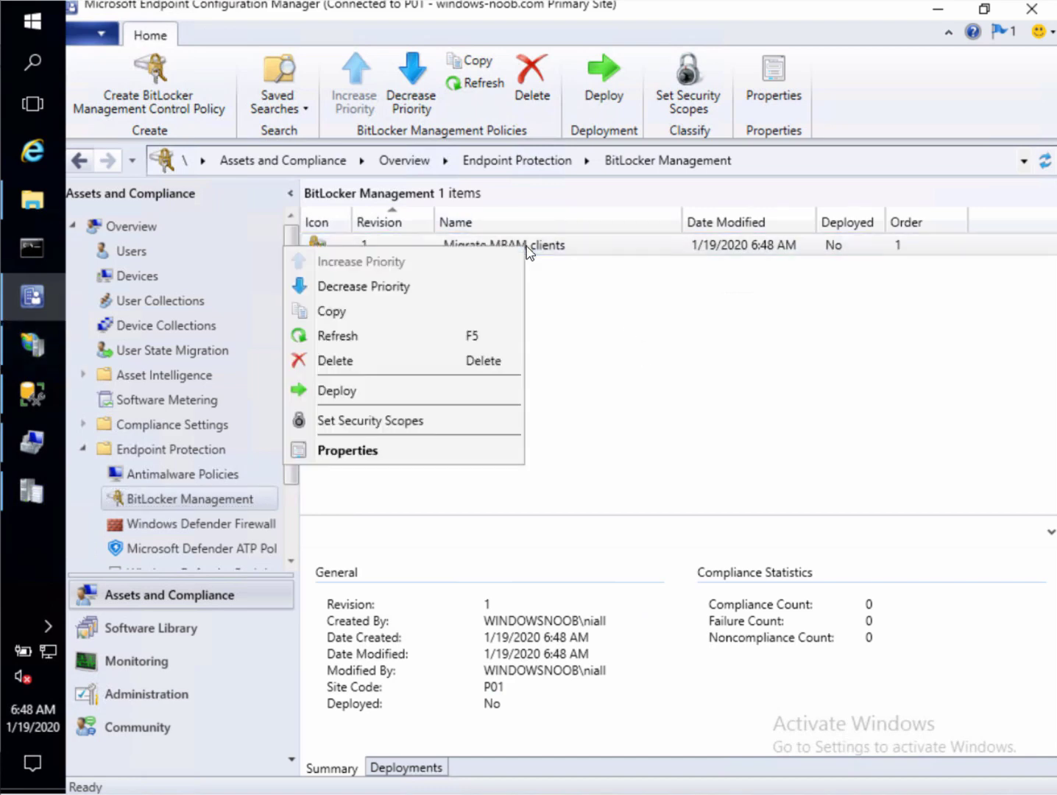
click(354, 391)
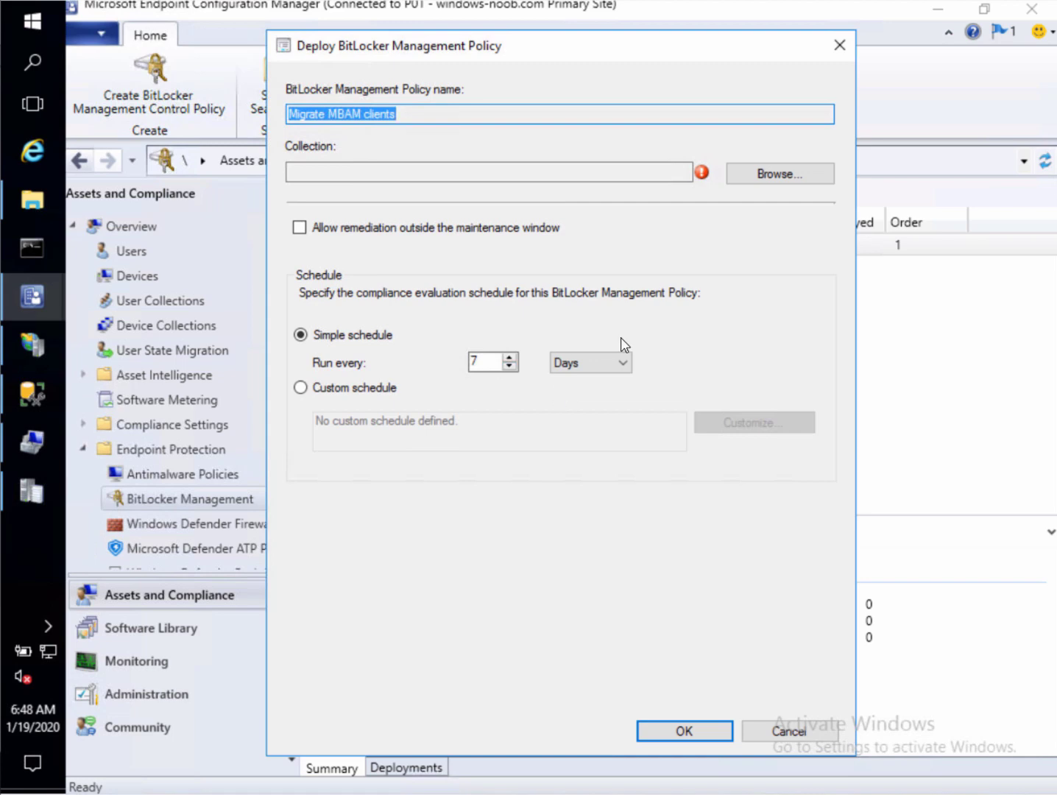
click(773, 189)
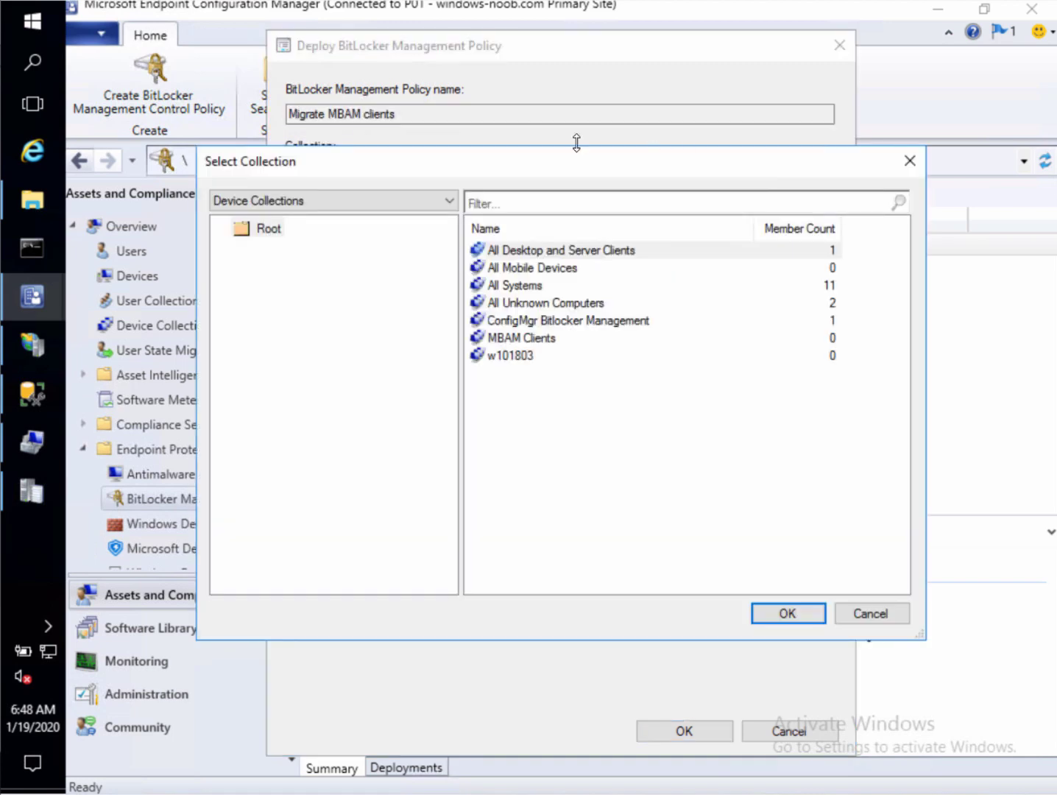
click(592, 320)
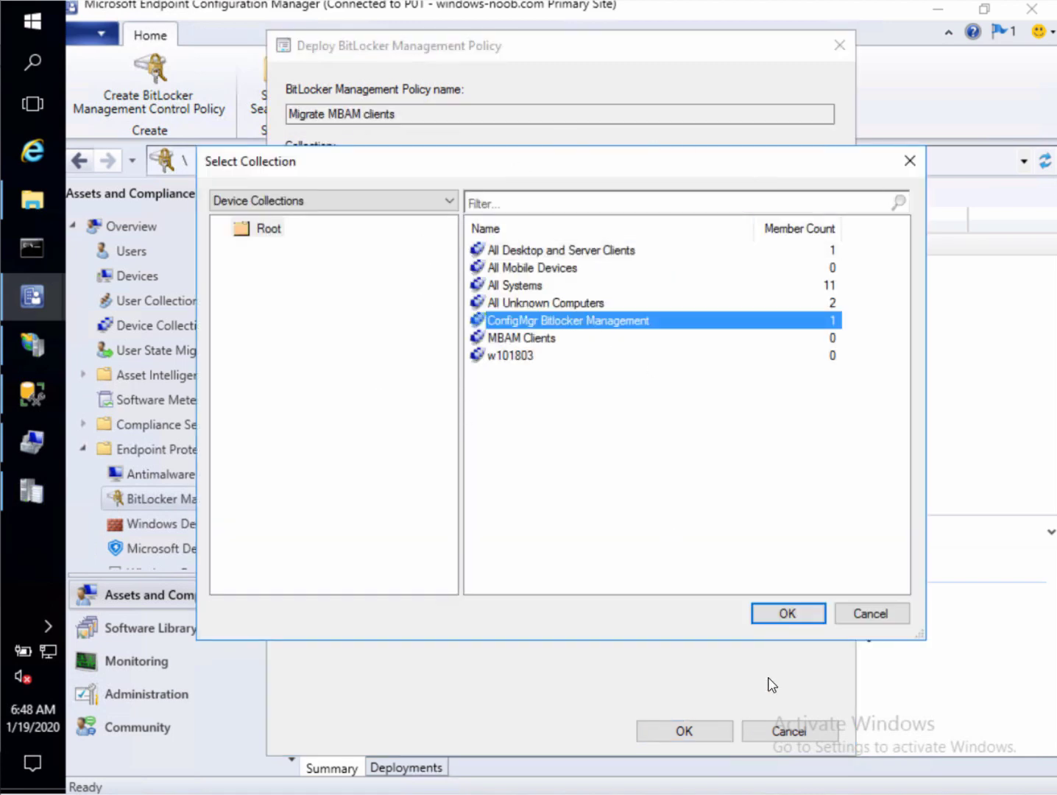
click(788, 616)
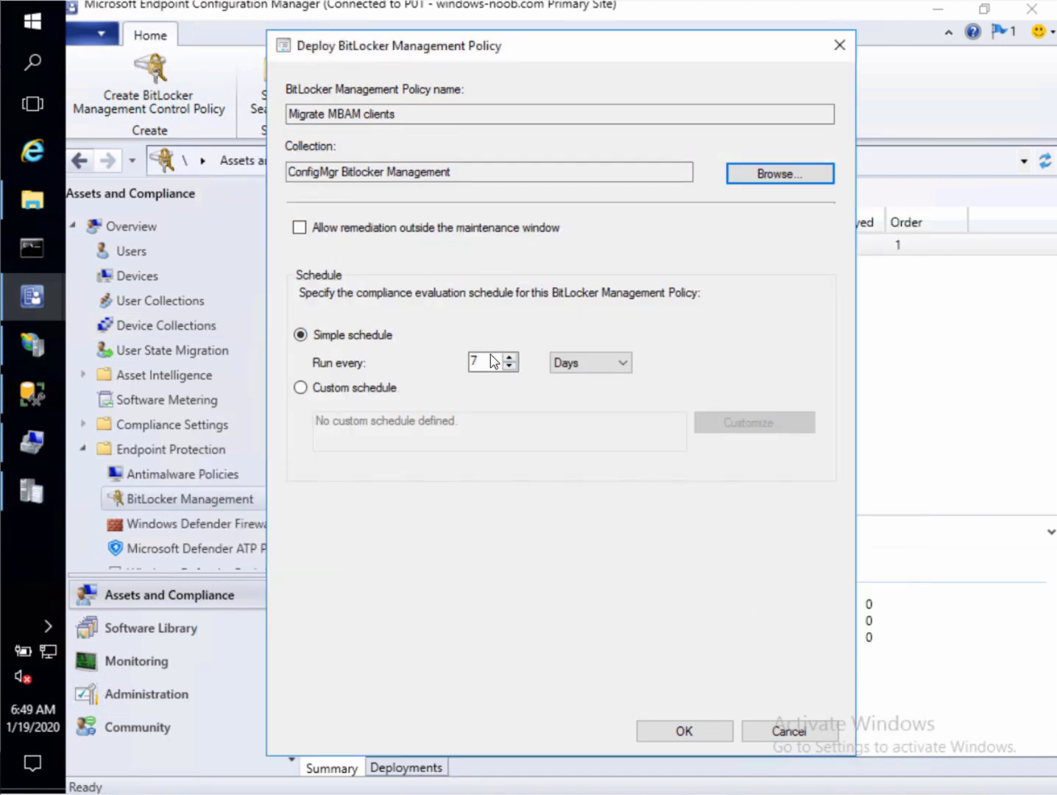
Set compliance evaluation to run every 3 minutes and confirm the deployment
click(582, 368)
click(583, 379)
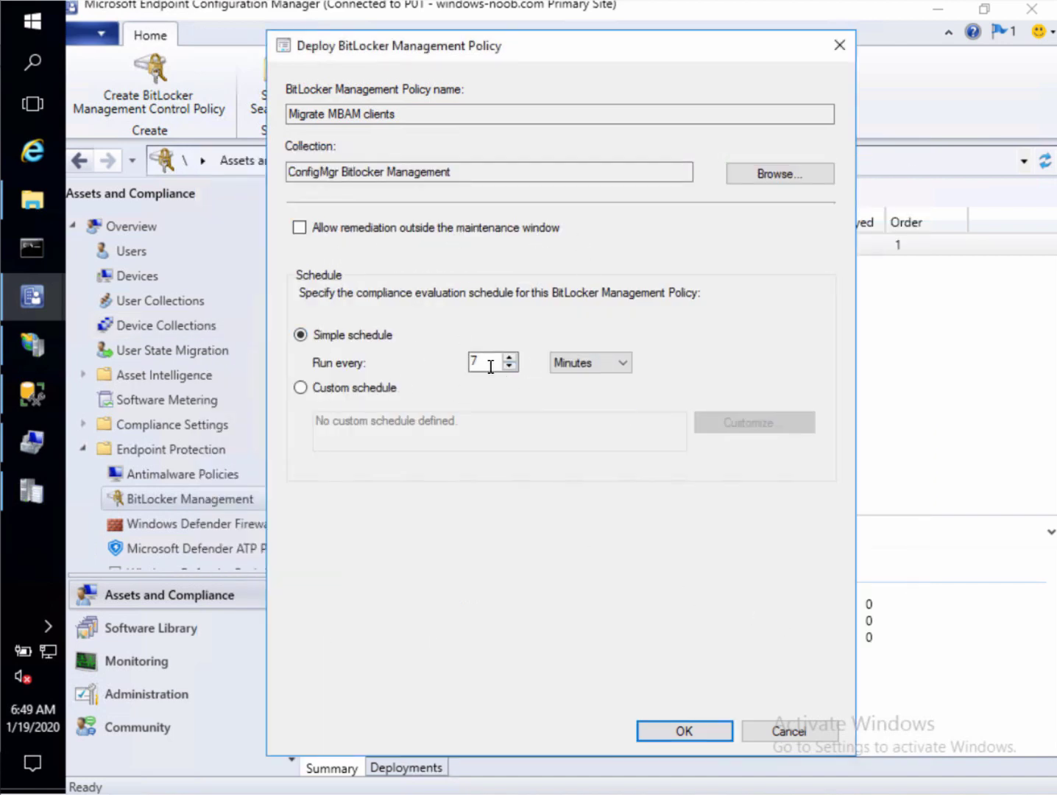
drag(486, 362, 285, 379)
text(3)
click(685, 729)
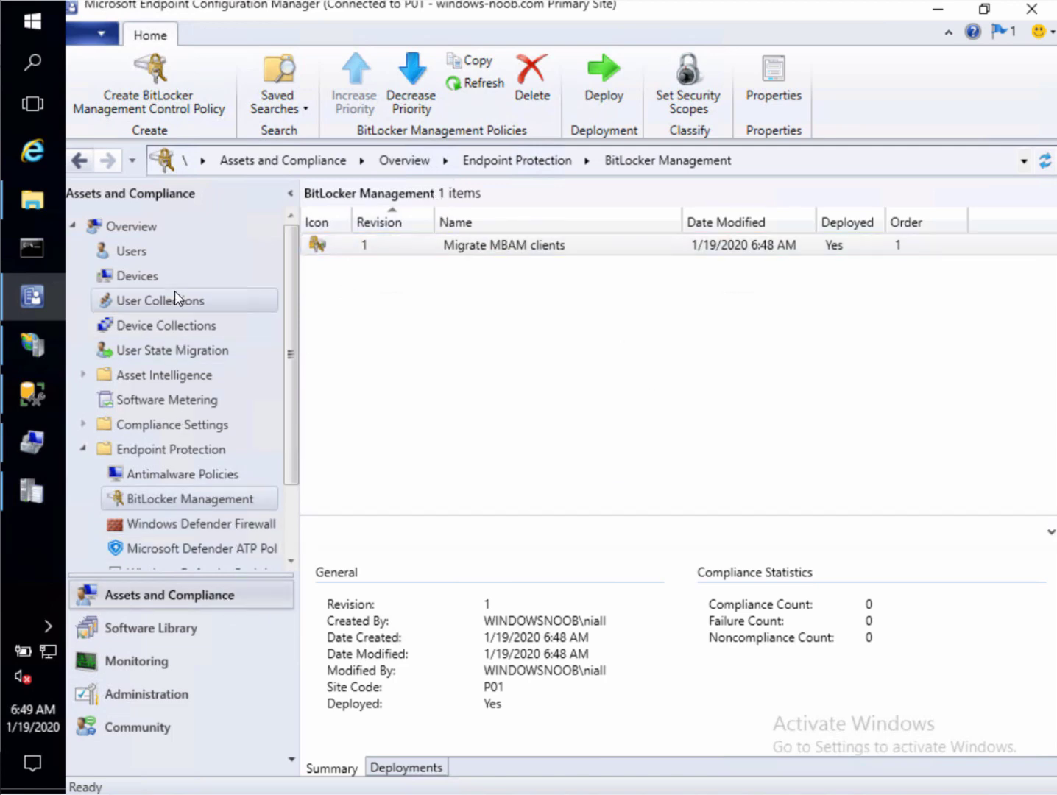
click(188, 328)
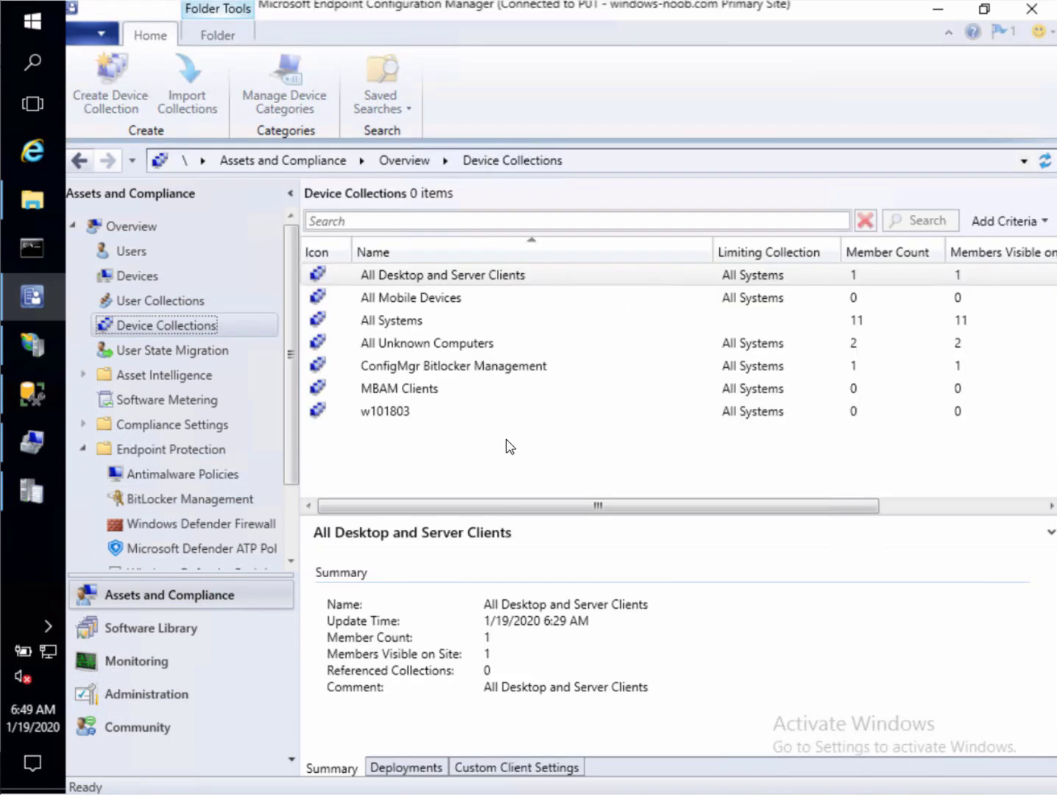
click(501, 367)
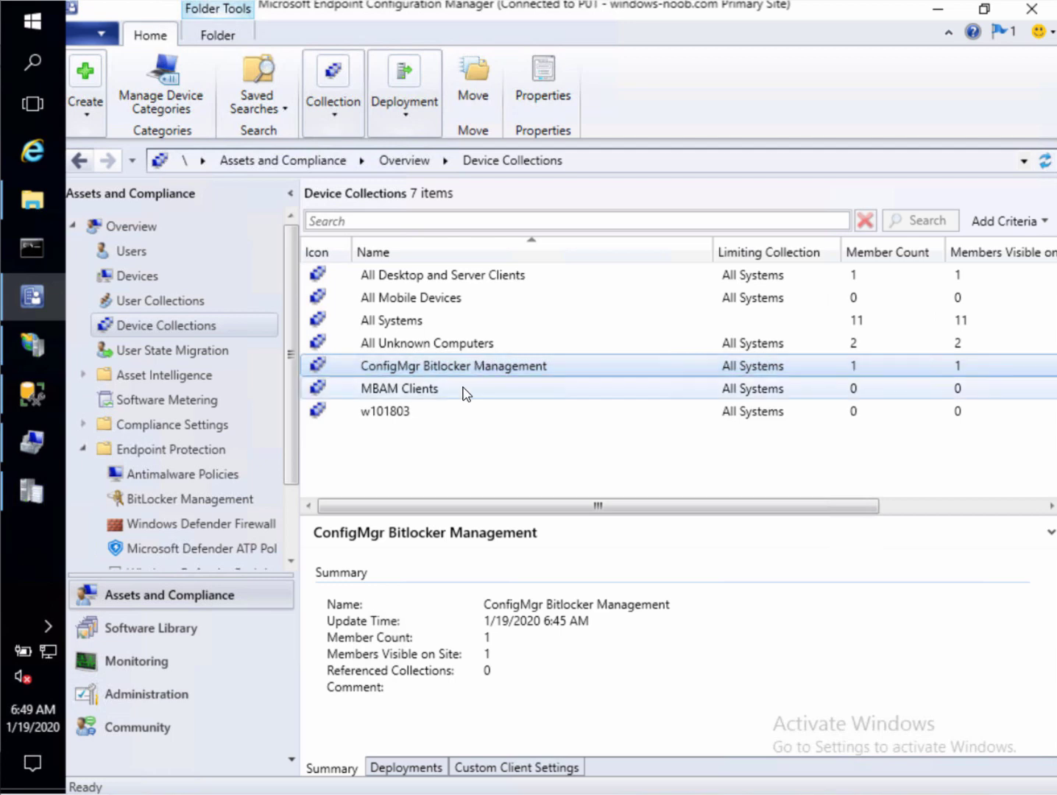
click(212, 508)
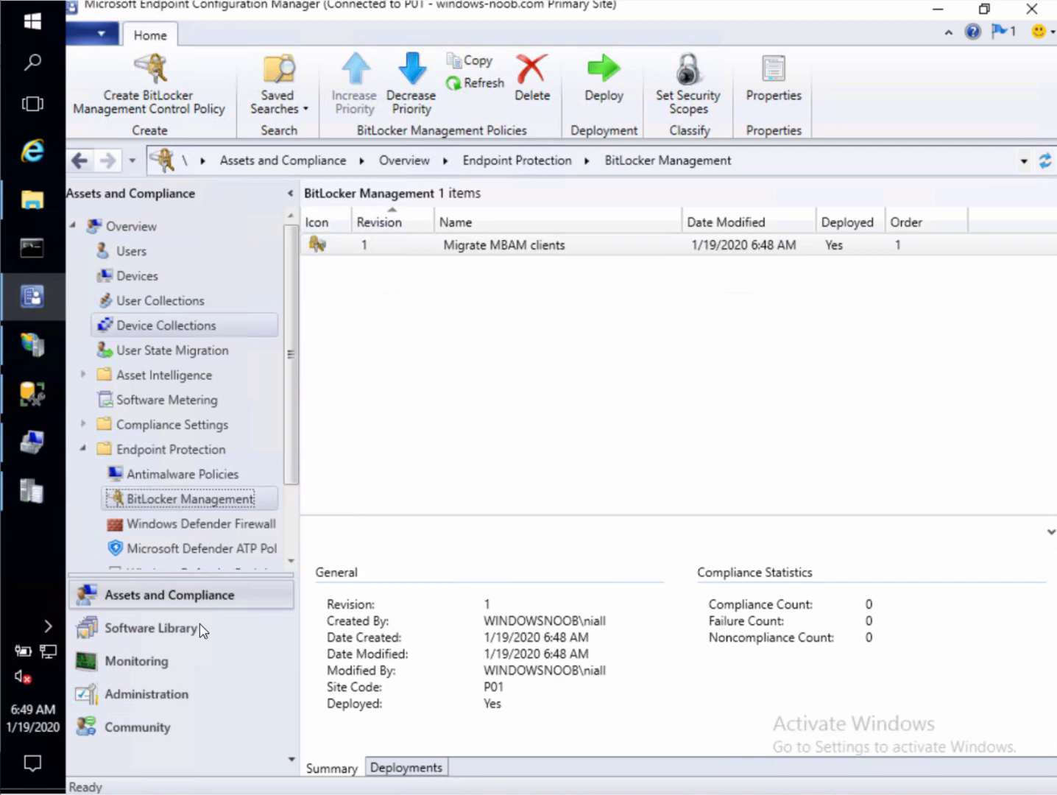
click(39, 391)
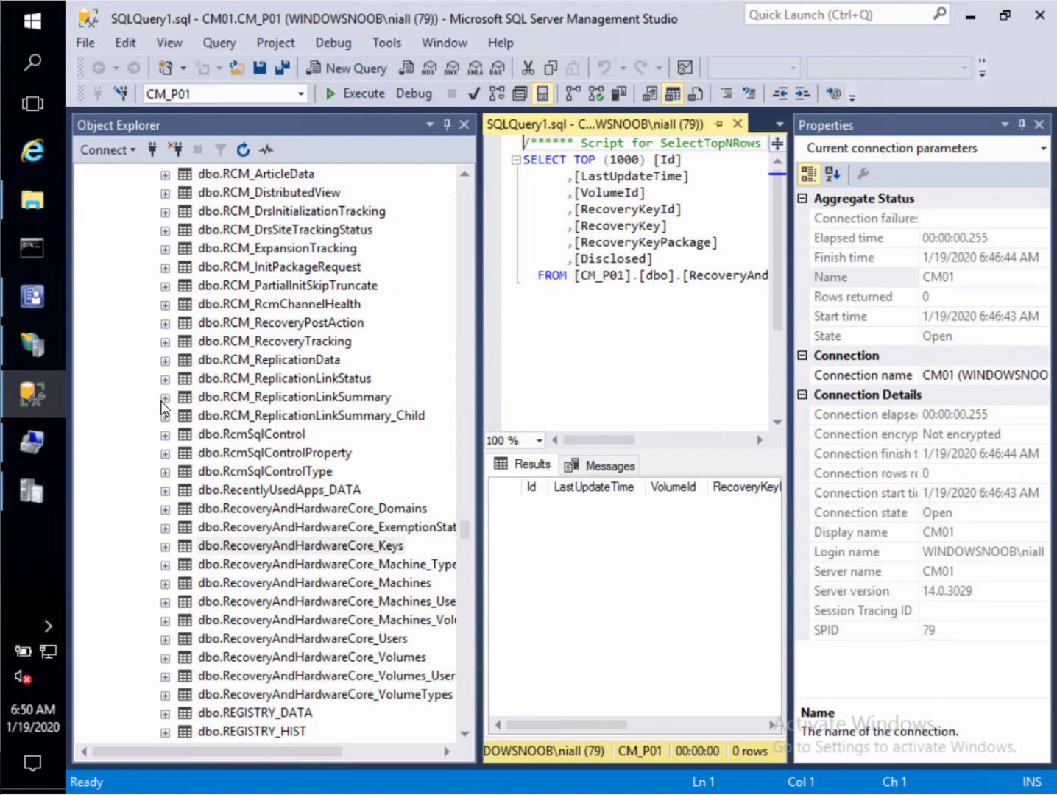
Leave the empty RecoveryAndHardwareCore_Keys query results for the Programs and Features window
mouse_move(32, 343)
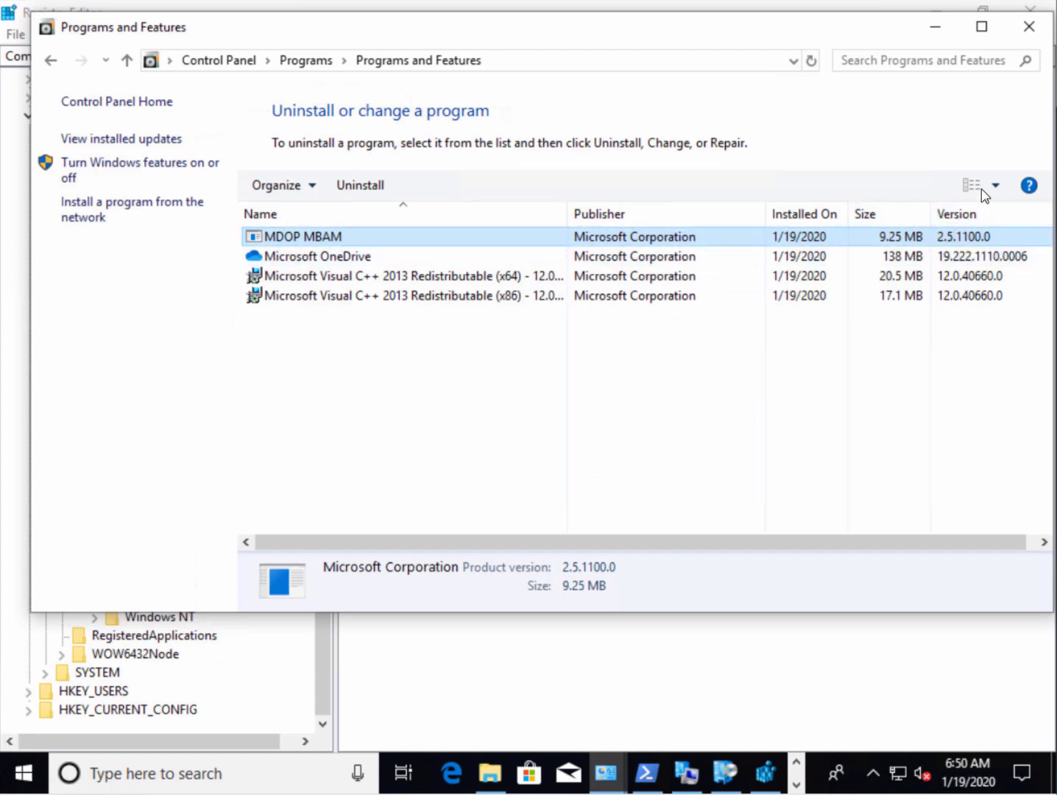
Reload the installed programs list, then refresh the Configuration Manager client's baselines
click(812, 63)
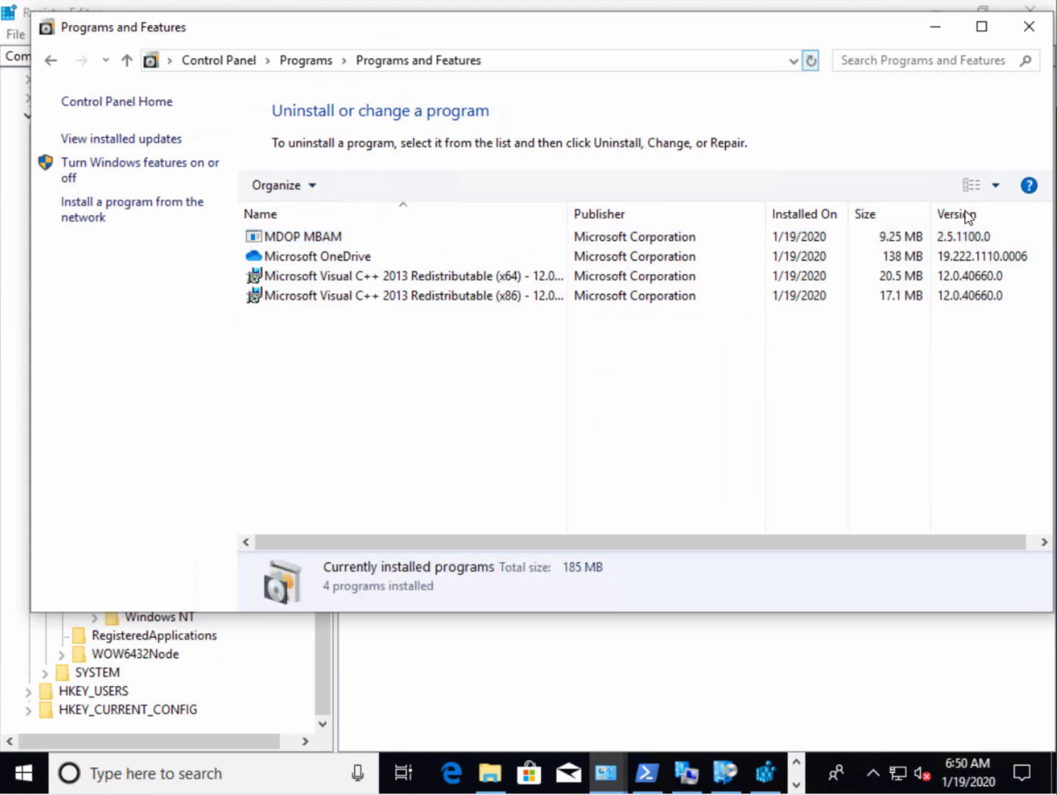
click(688, 772)
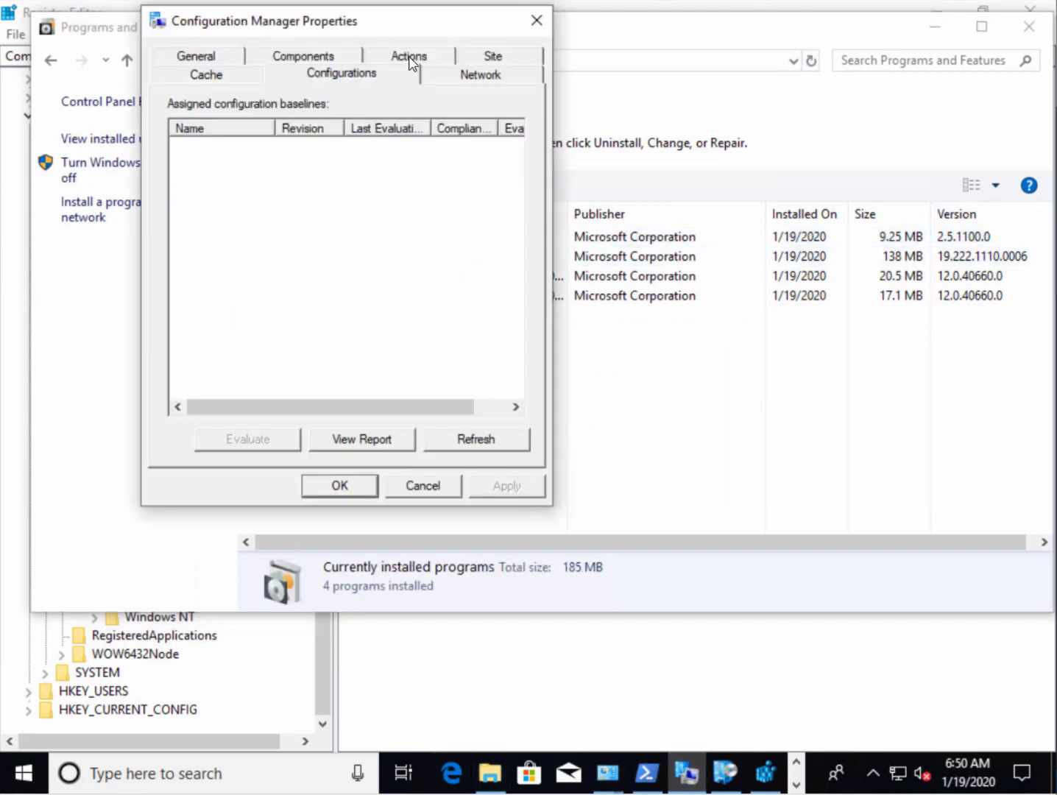
click(484, 441)
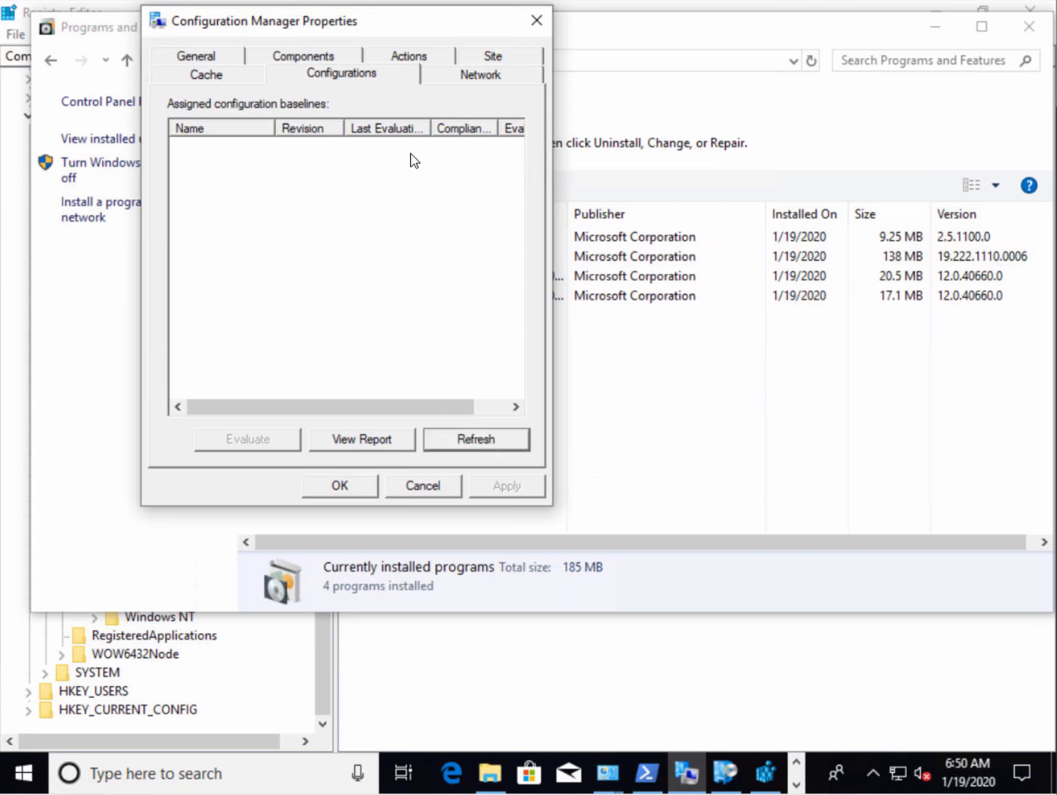
Run the Machine Policy Retrieval & Evaluation Cycle three times, dismissing each confirmation
click(430, 57)
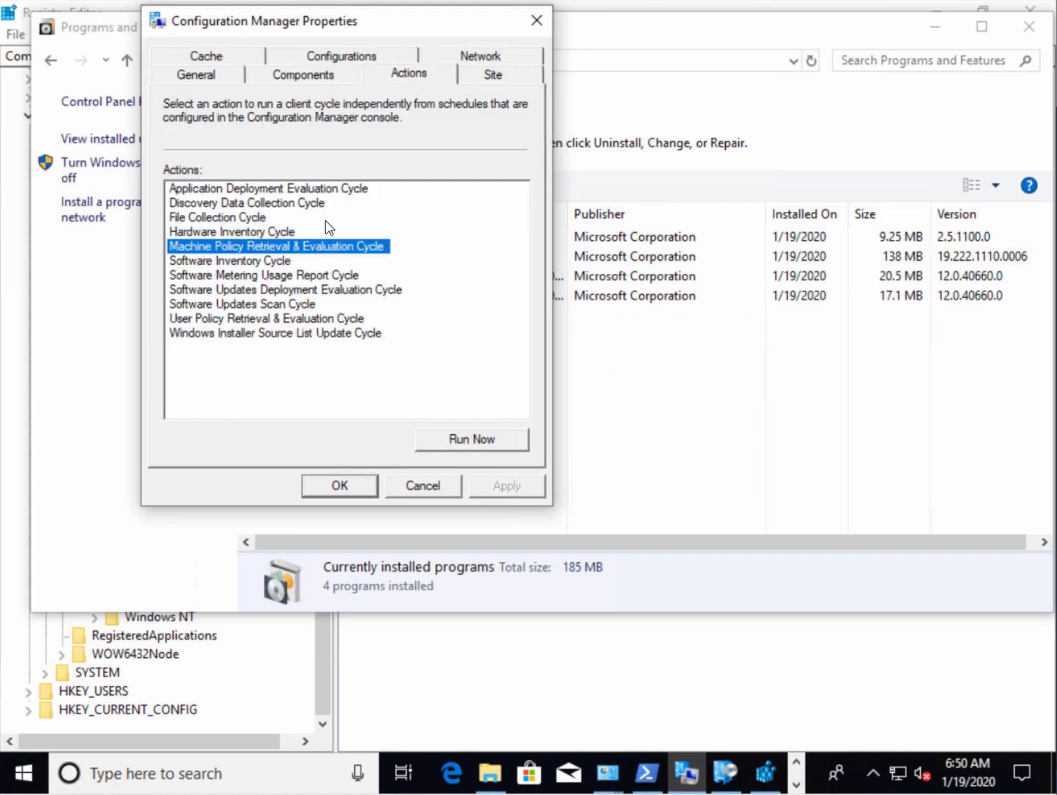
click(486, 444)
click(681, 458)
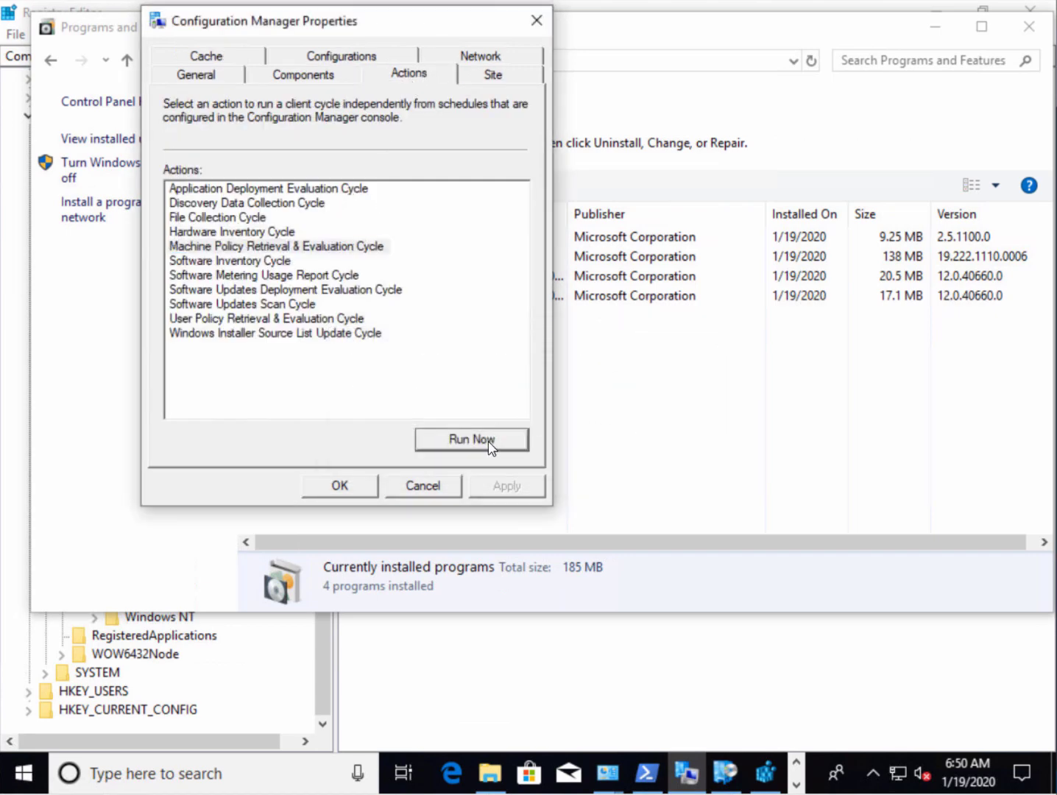
click(492, 440)
click(666, 460)
click(489, 441)
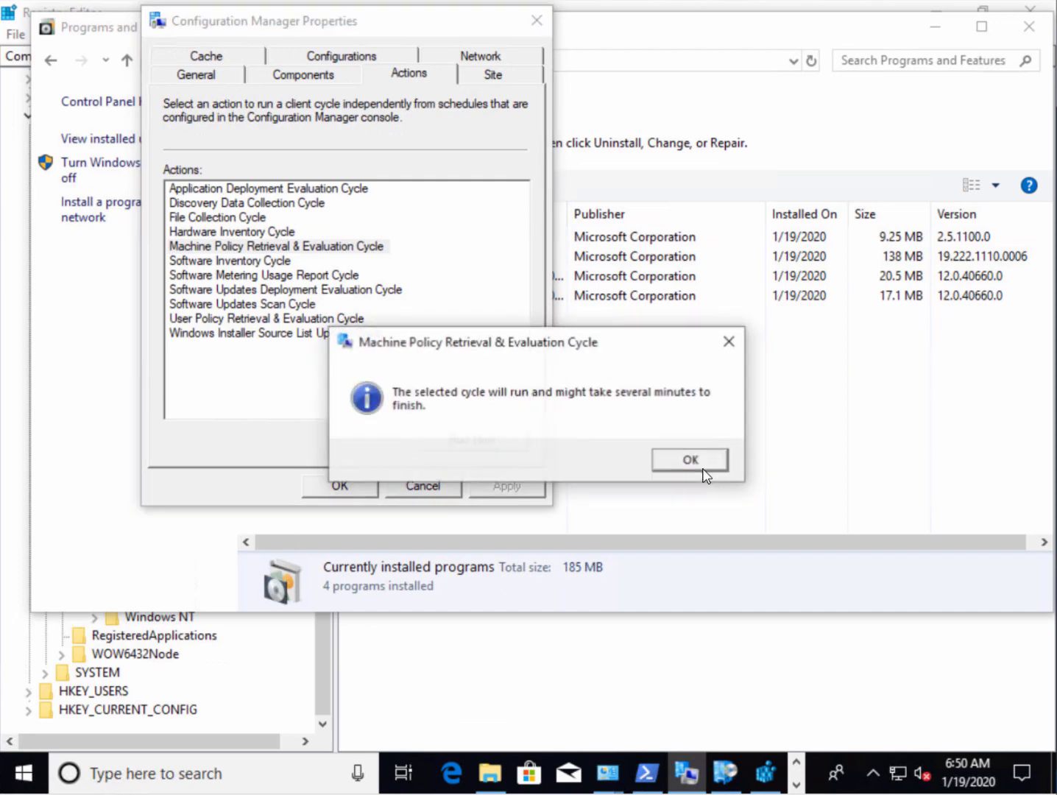
click(684, 461)
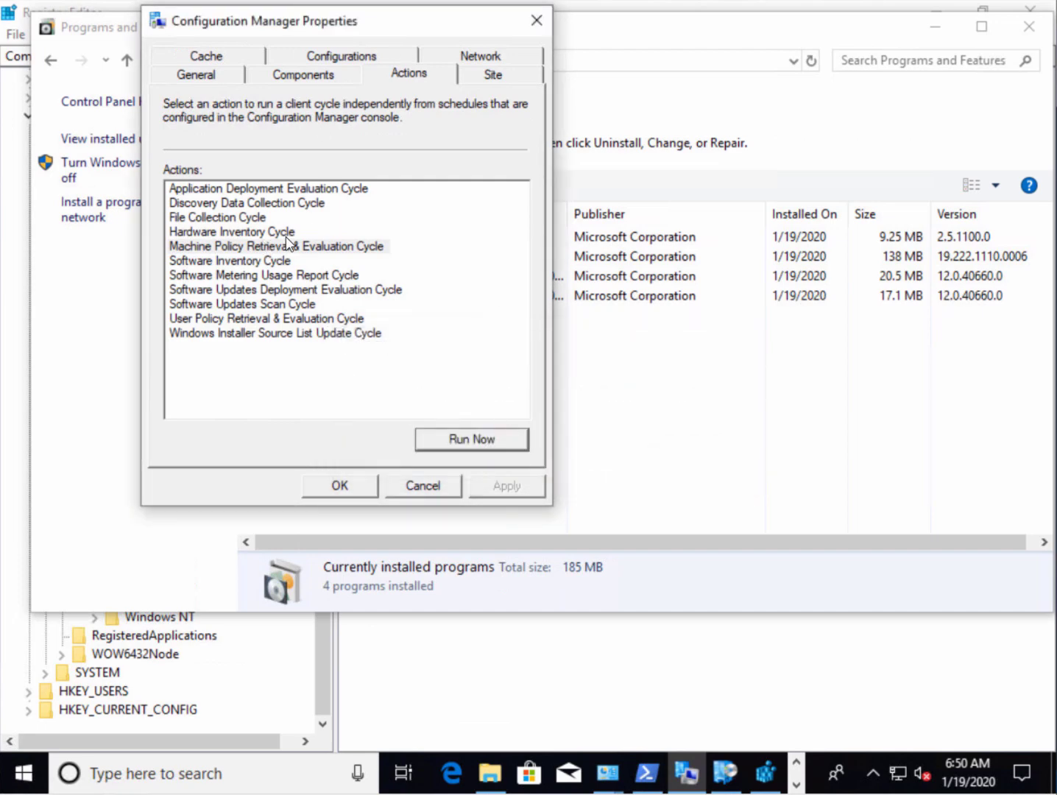
Refresh the still-empty configuration baselines list several times
click(364, 61)
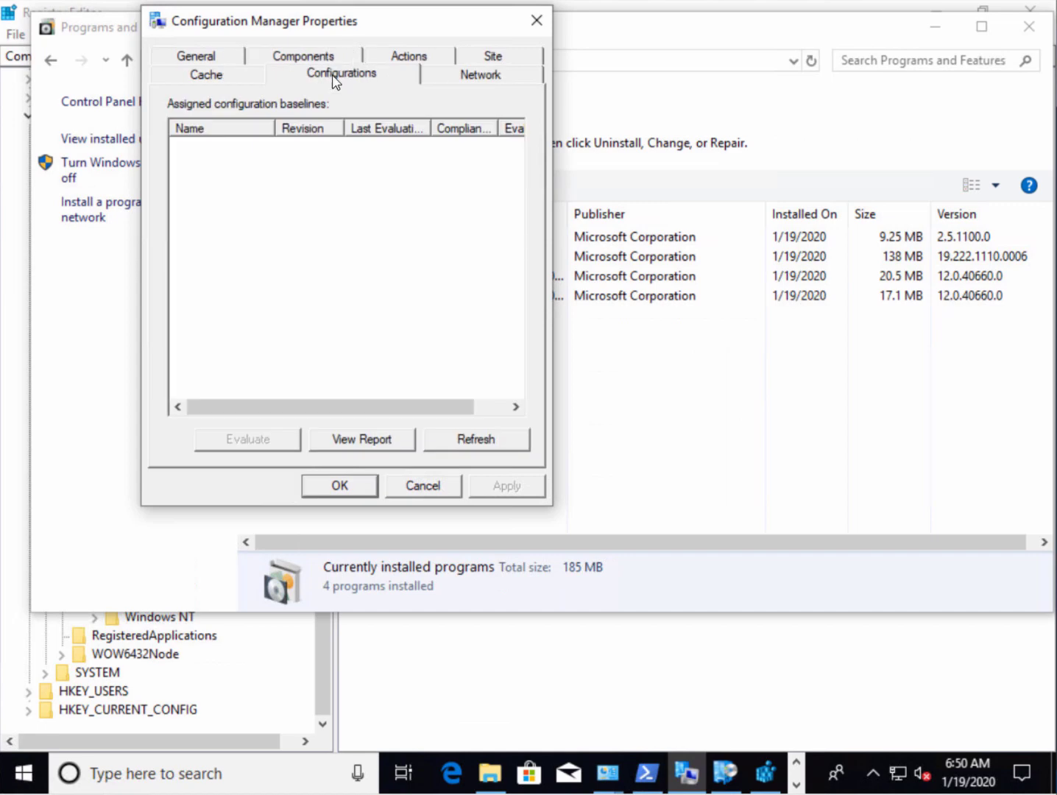
click(477, 440)
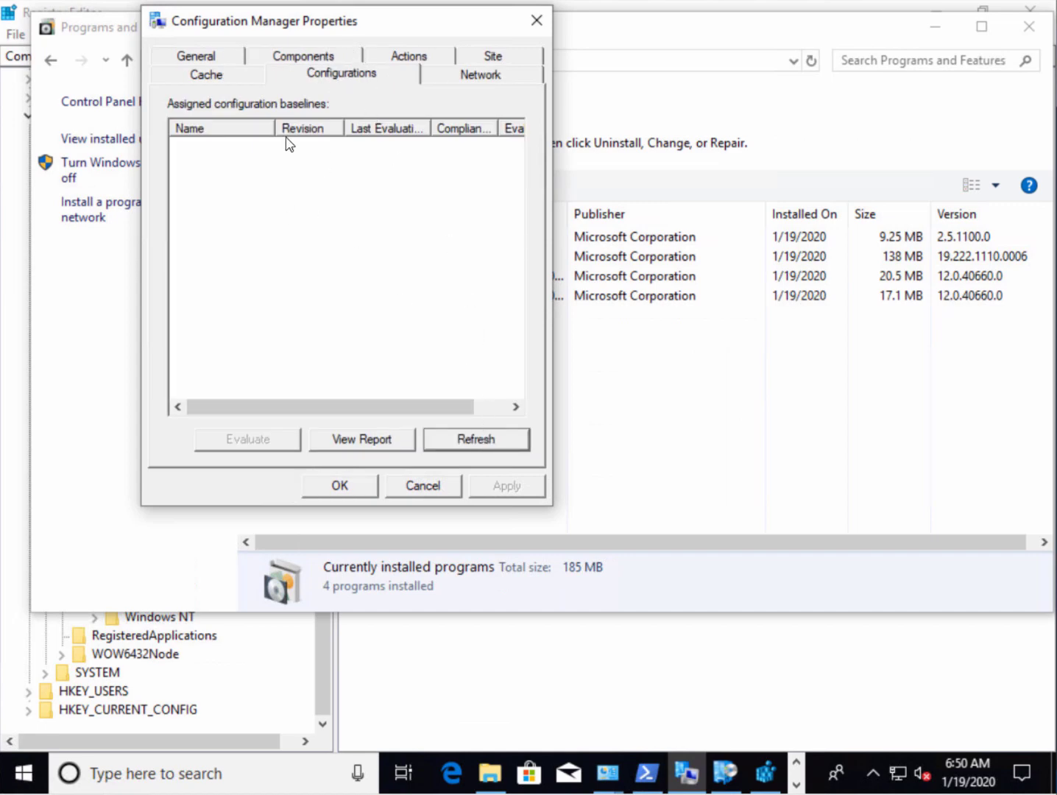
drag(274, 35, 153, 33)
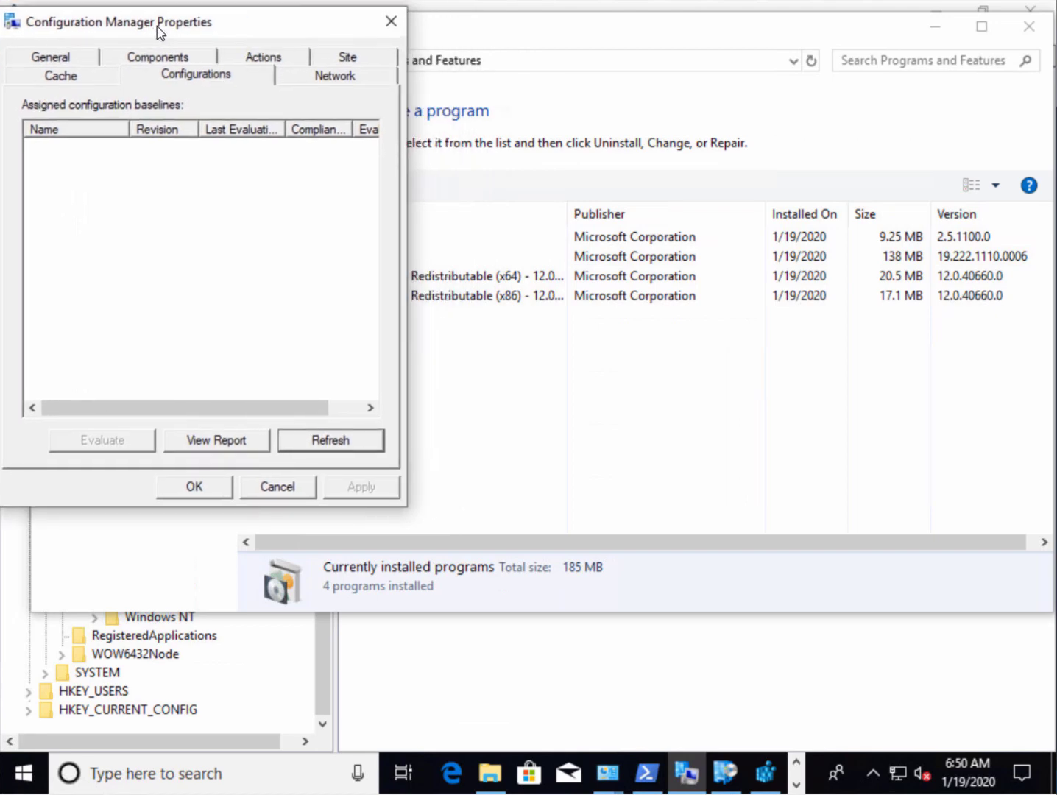
click(337, 438)
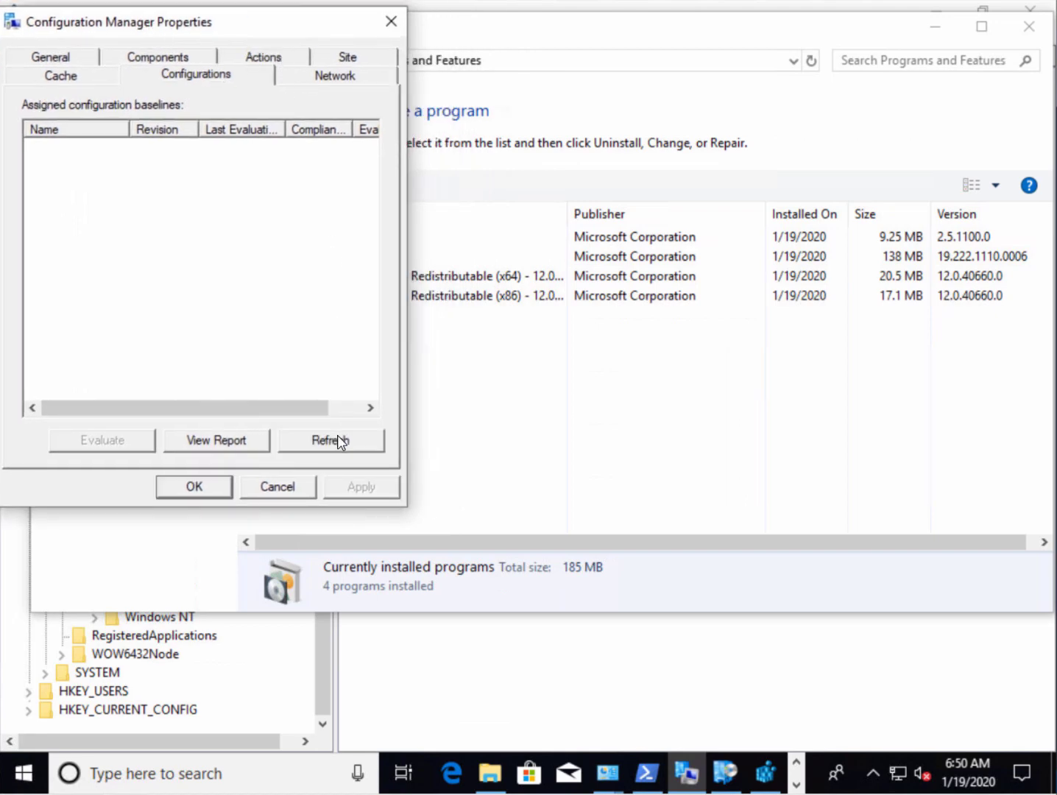
click(333, 443)
Reload Programs and Features until MDOP MBAM returns, then select it showing version 2.5.1147.0
click(336, 444)
click(969, 237)
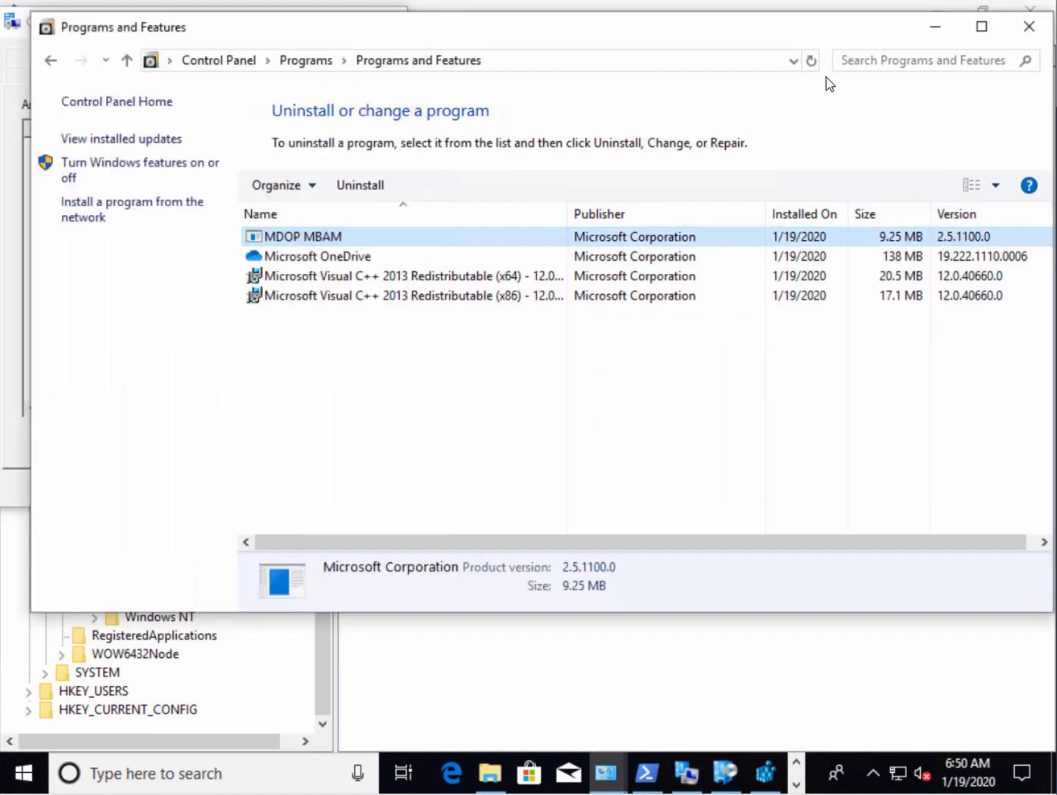
click(811, 62)
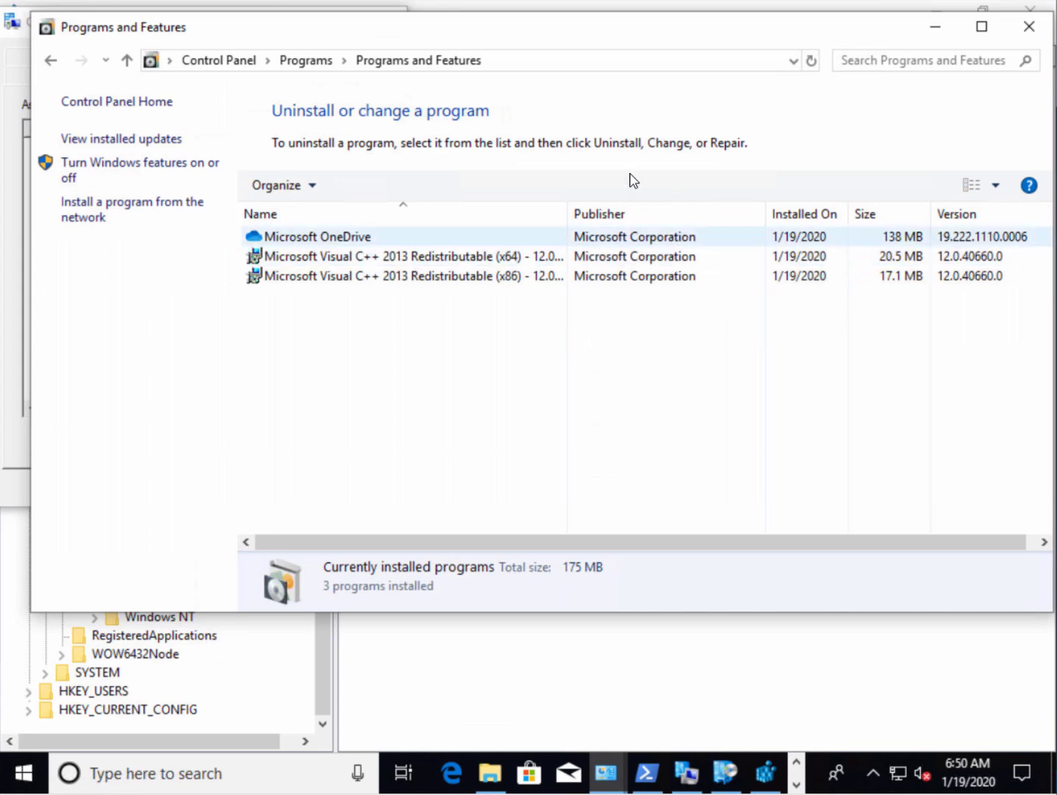
click(810, 62)
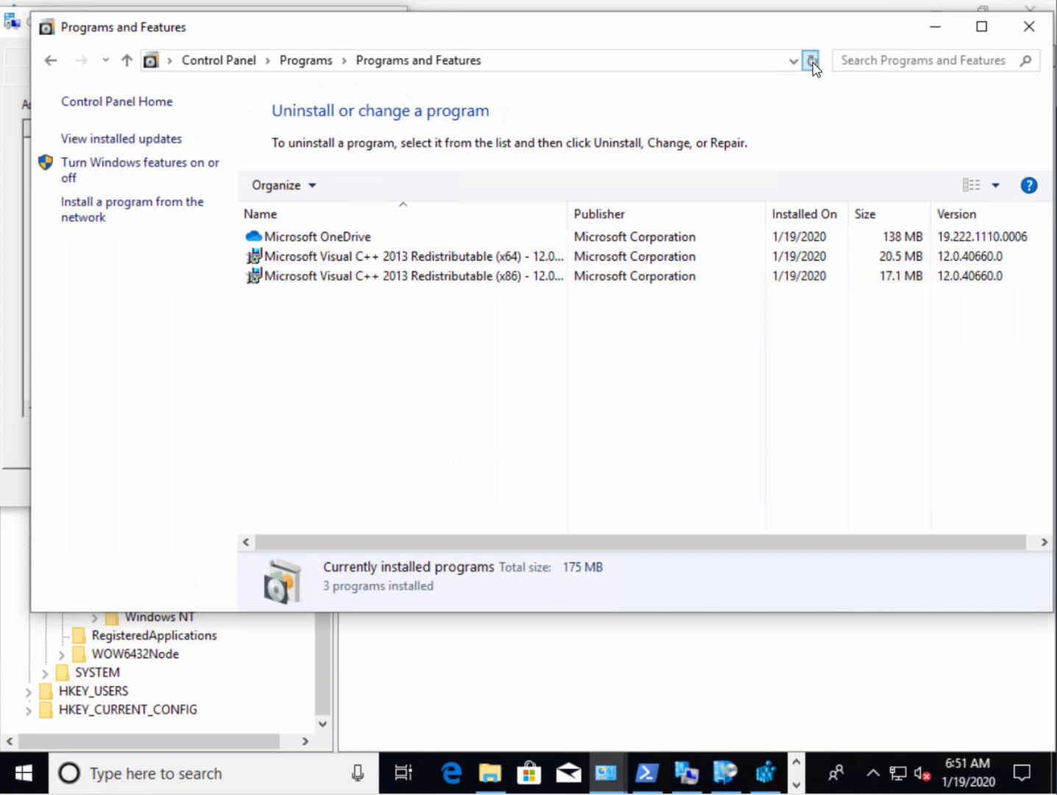
click(810, 62)
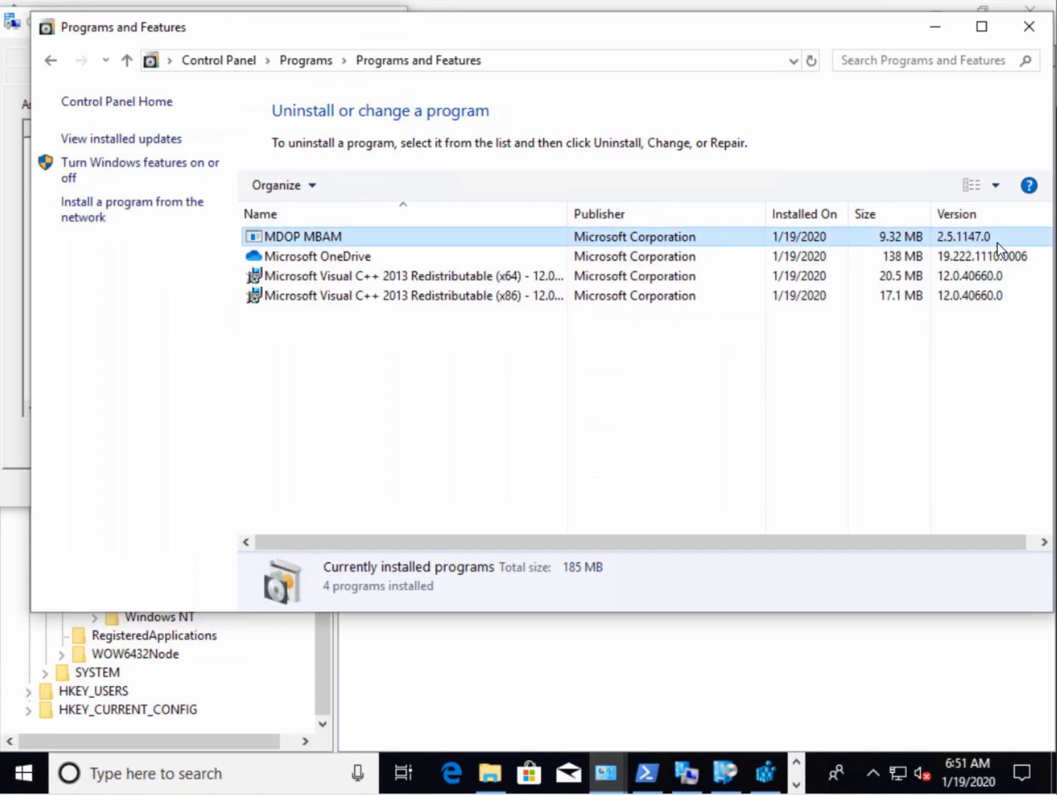
click(960, 241)
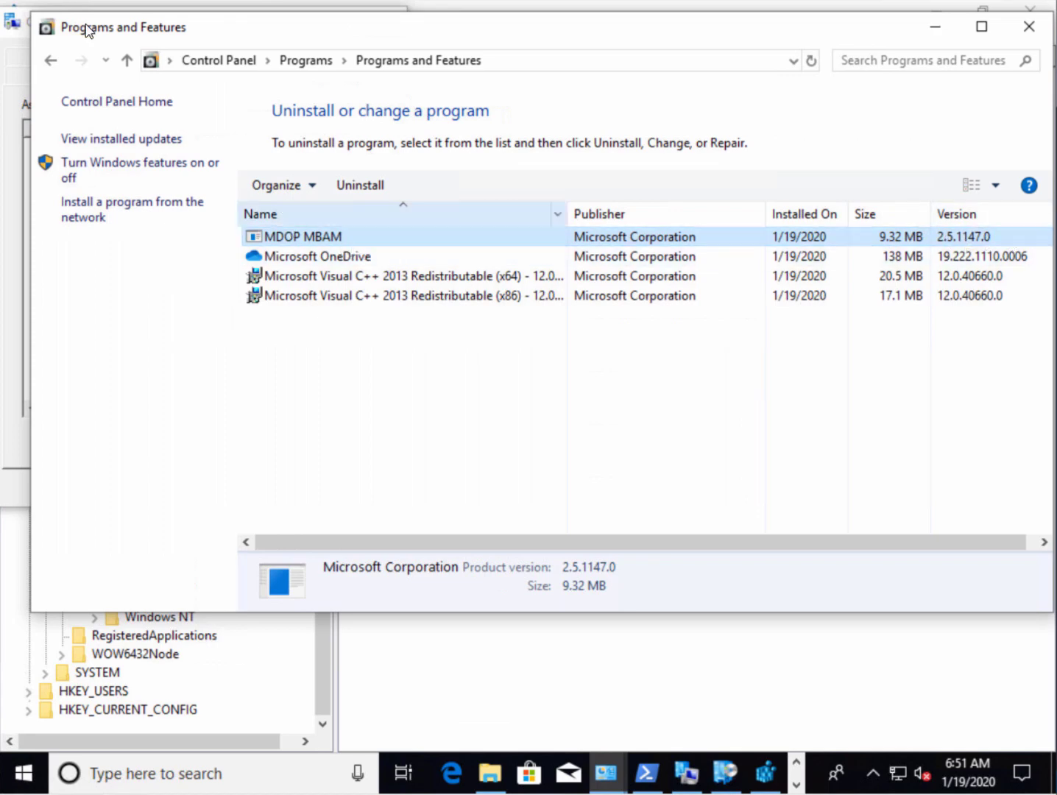
Refresh the client's baselines so Migrate MBAM clients revision 1 shows Compliant
click(20, 115)
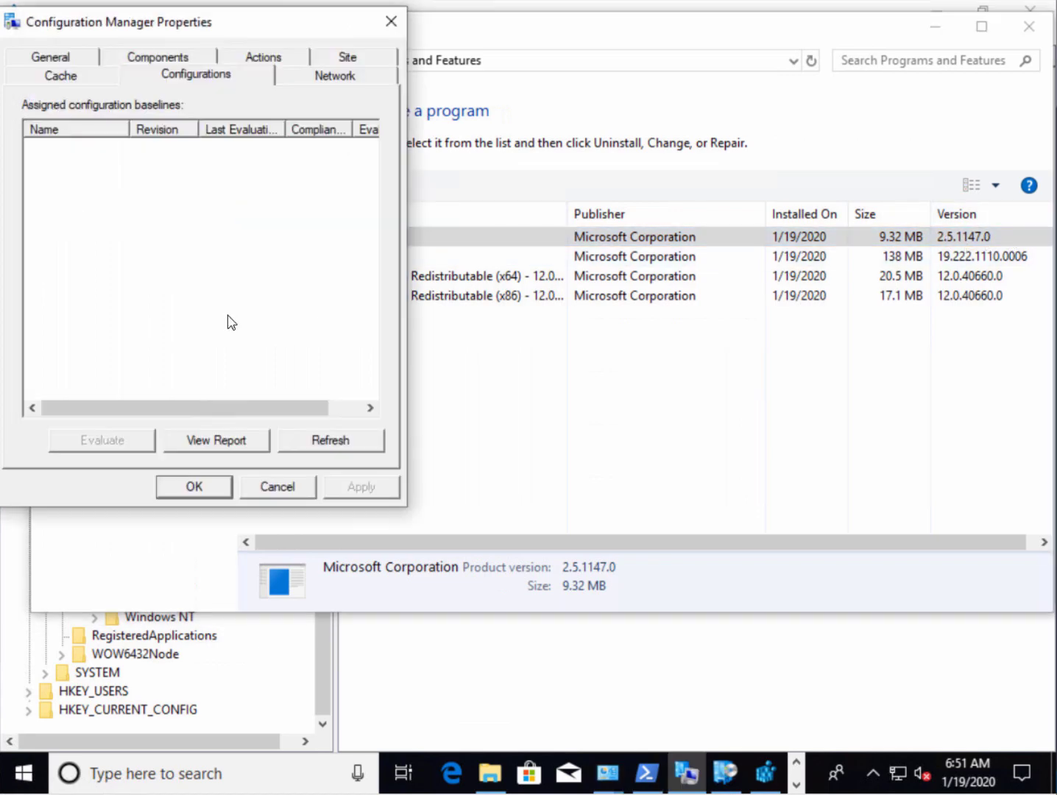
click(332, 440)
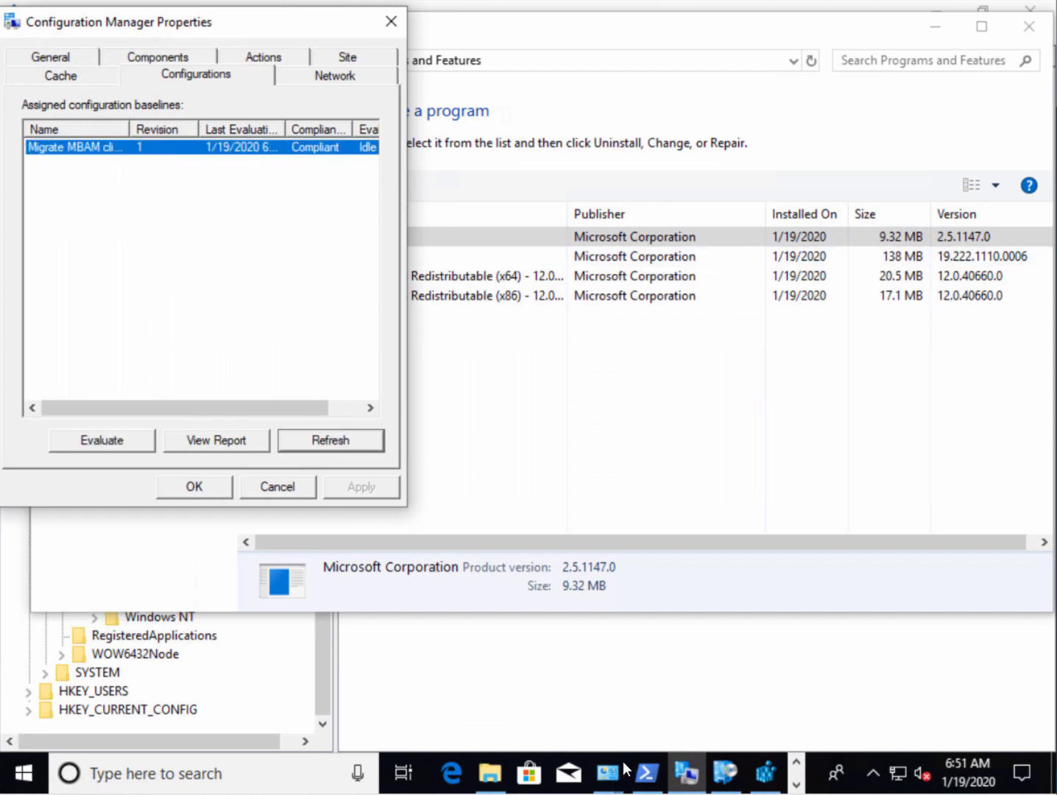
click(646, 773)
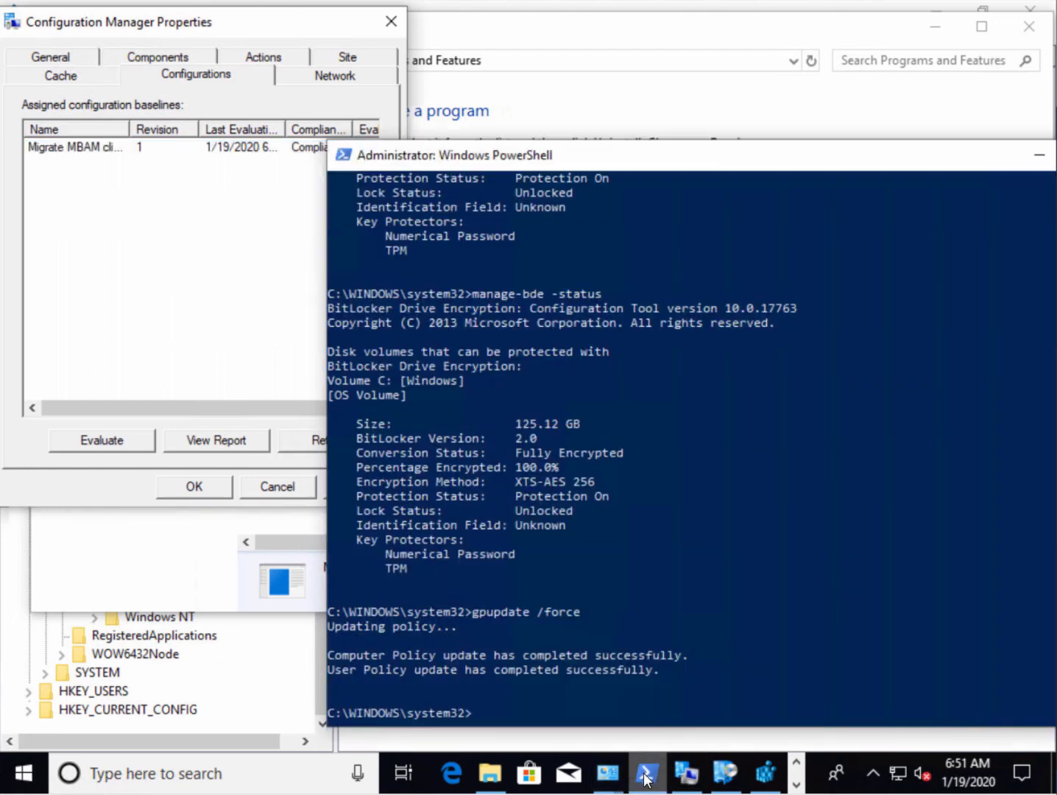
Rerun manage-bde -protectors -get c: and highlight drive C:'s Numerical Password protector ID
click(673, 410)
key(Up)
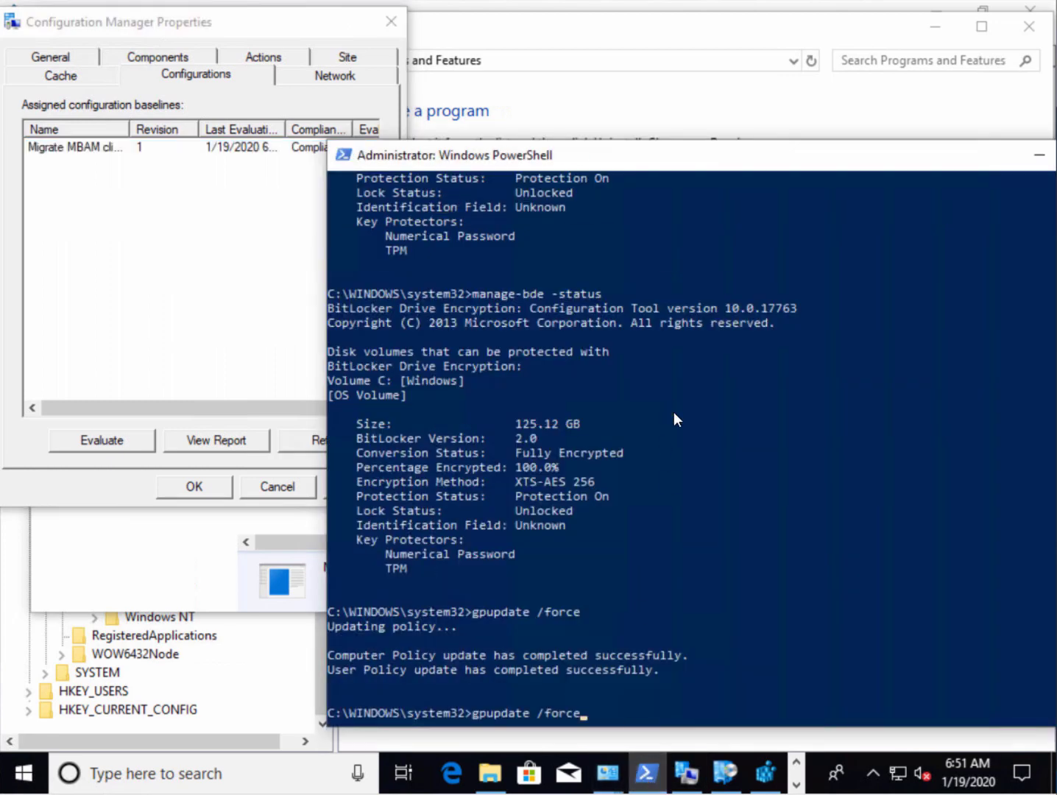
key(Up)
key(Up)
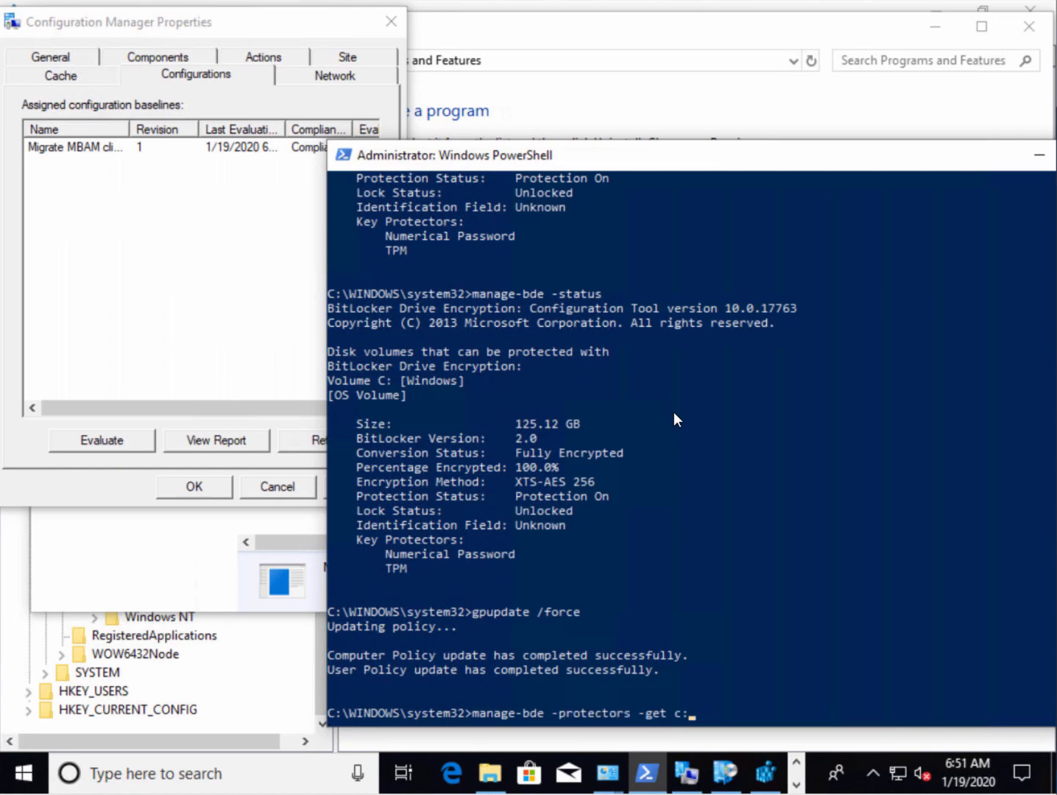
key(Return)
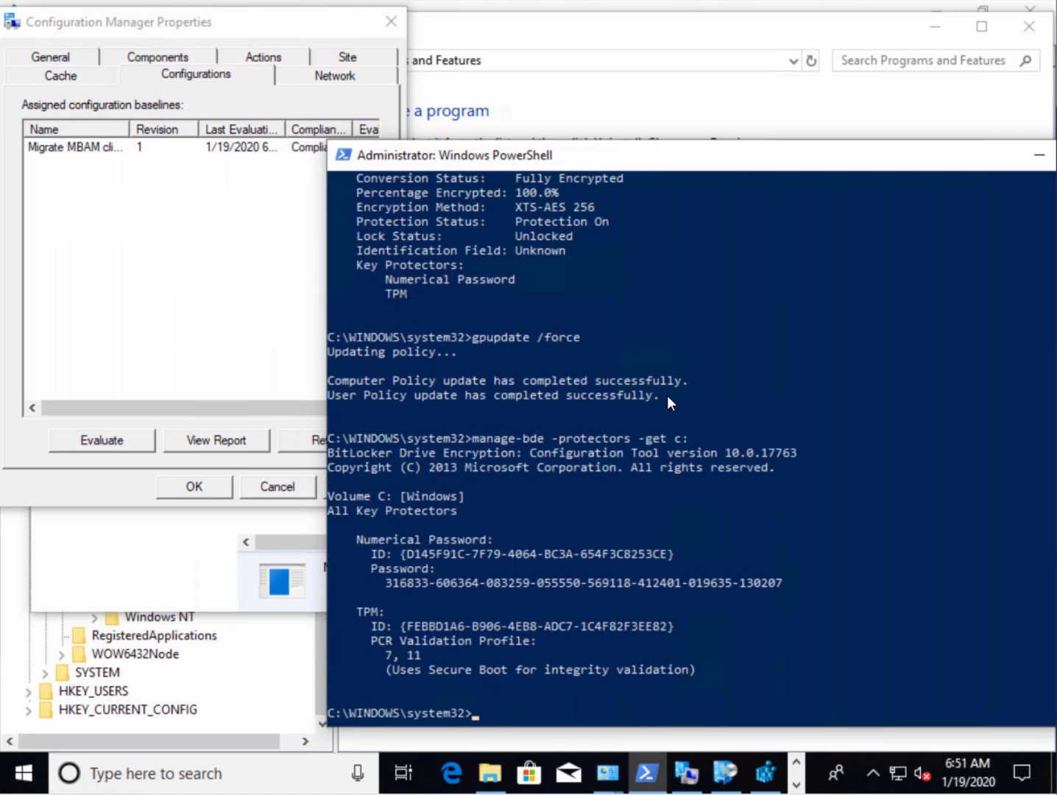
drag(408, 552, 661, 550)
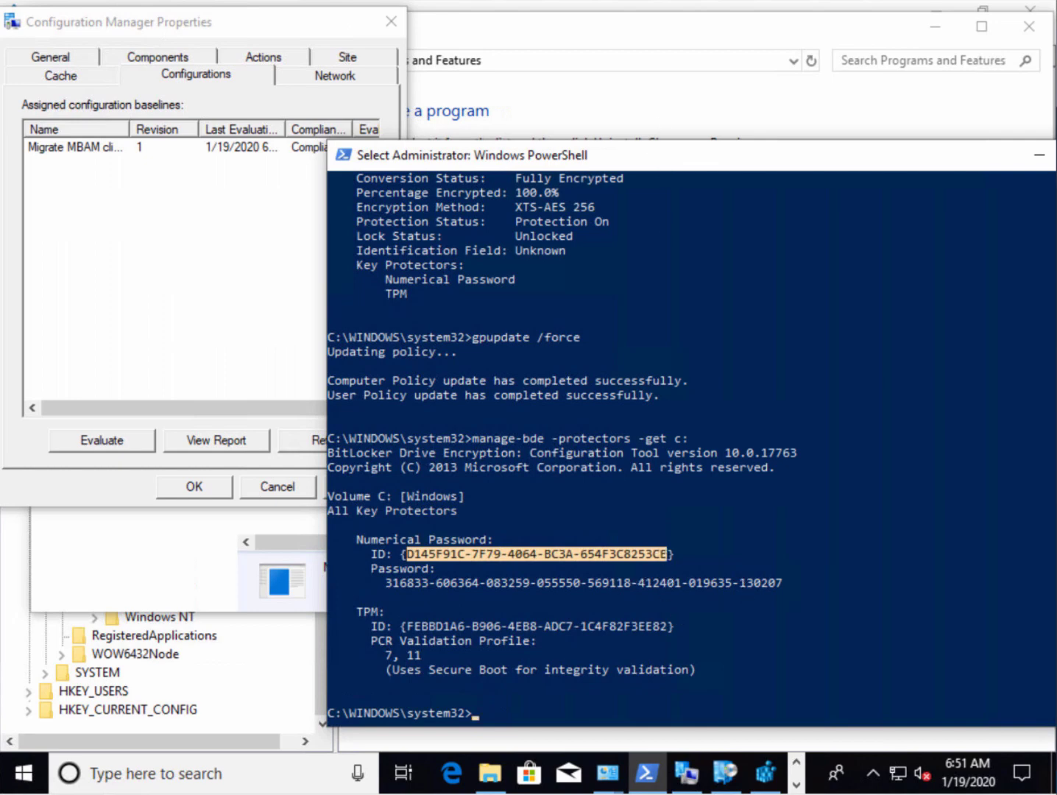
drag(666, 157, 538, 111)
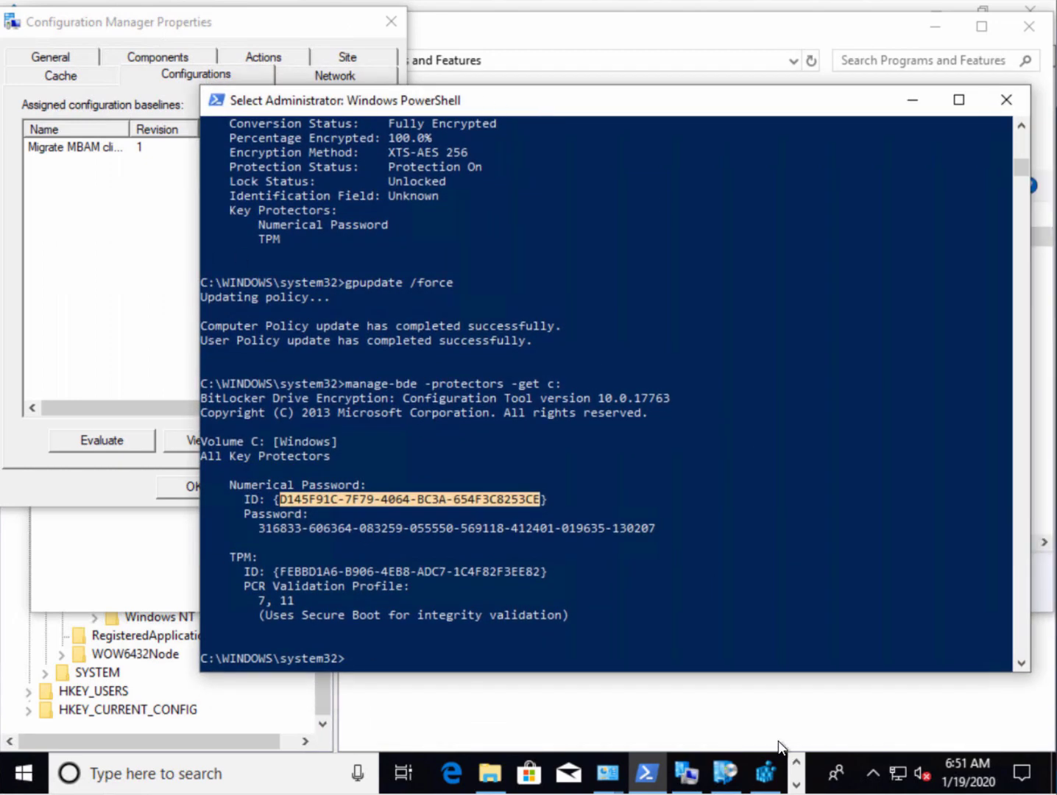
click(796, 787)
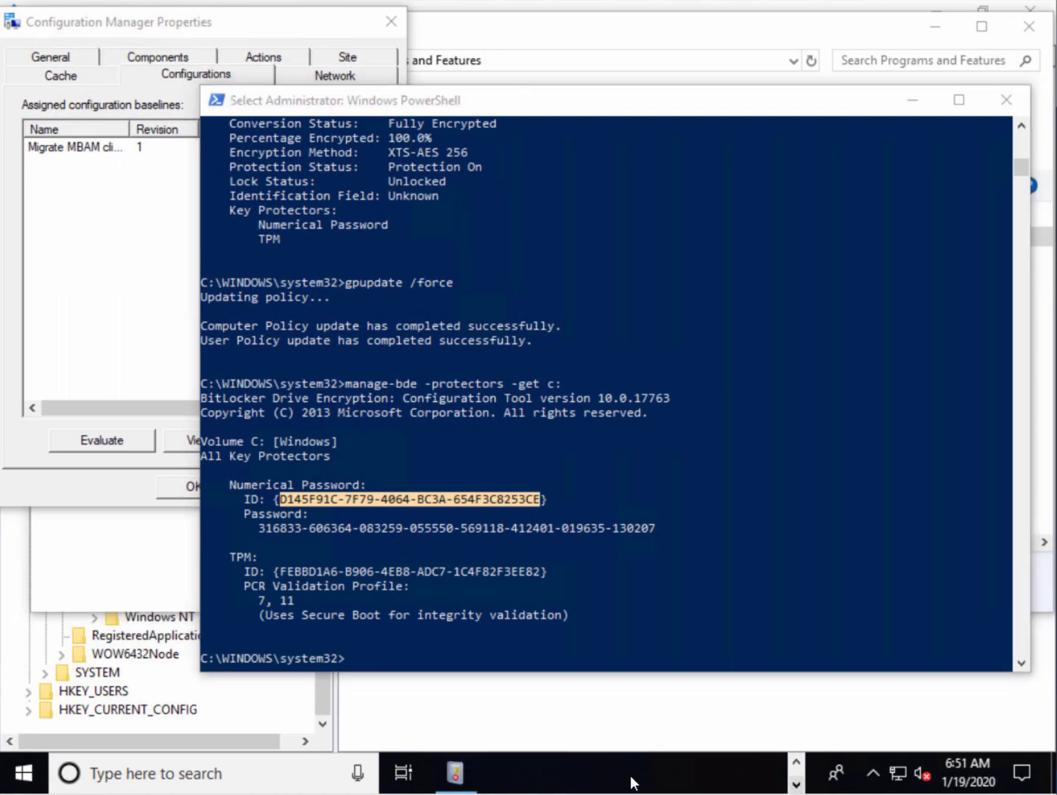
Refresh the MBAM Operational log and select the new 6:52:00 AM event 29 RecoveryKeyEscrowed
click(455, 774)
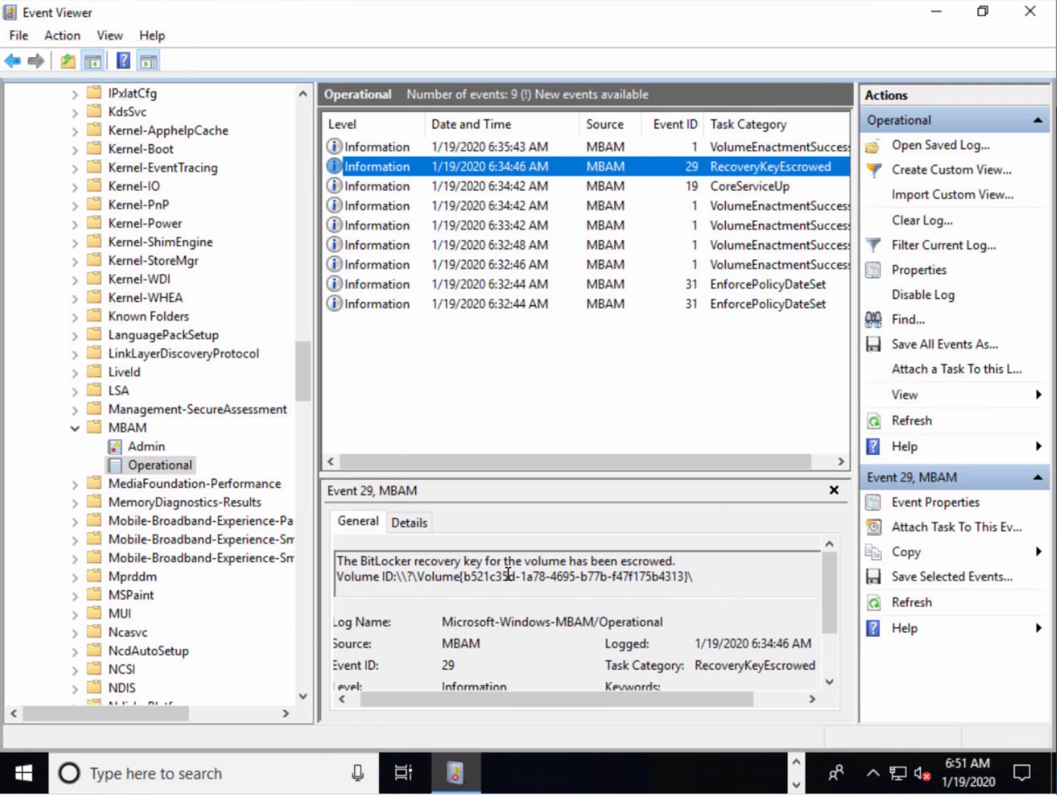
click(920, 423)
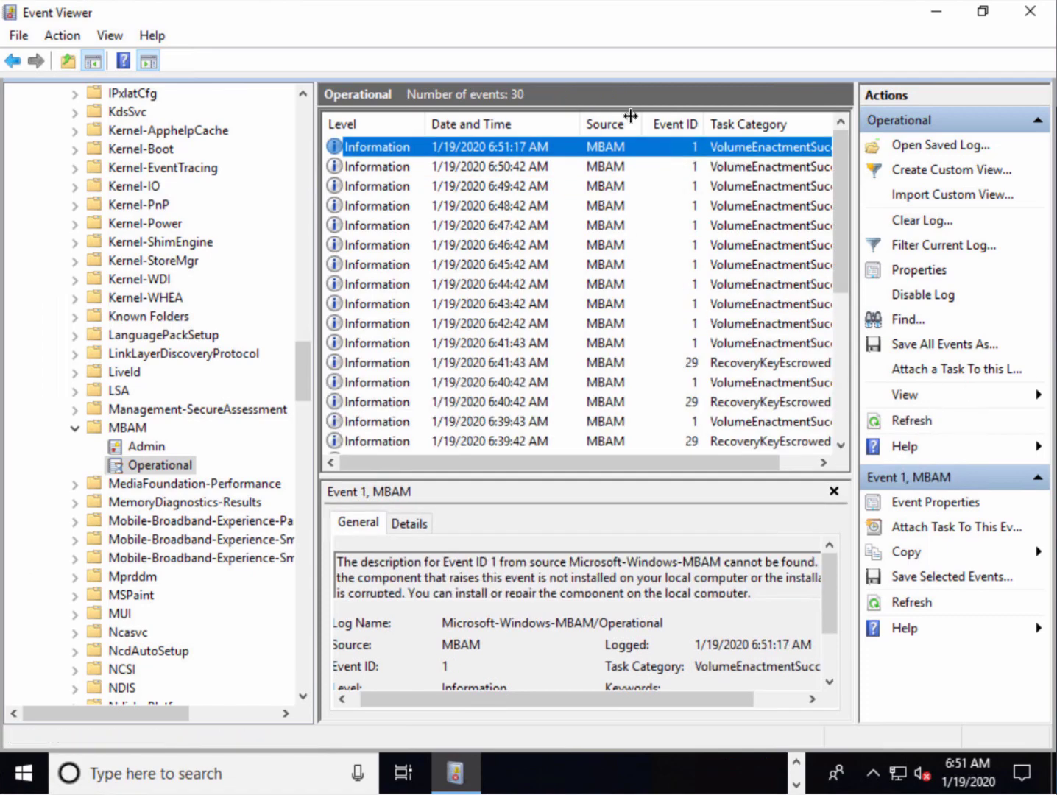
click(749, 362)
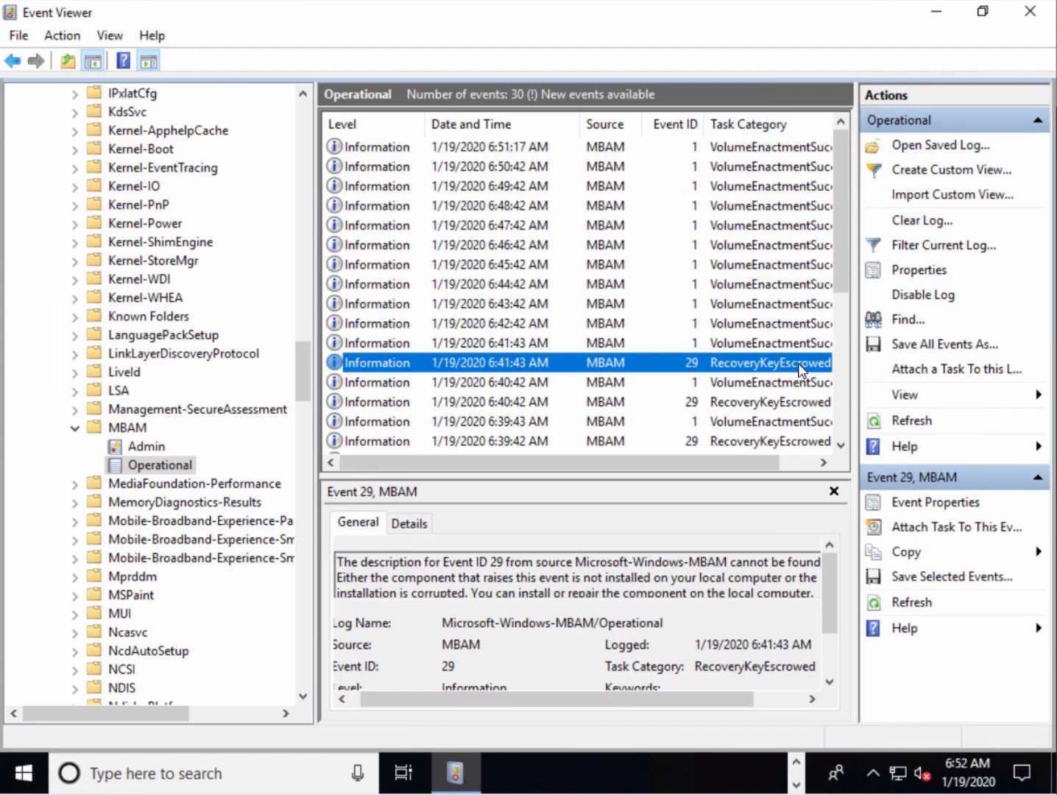
click(911, 420)
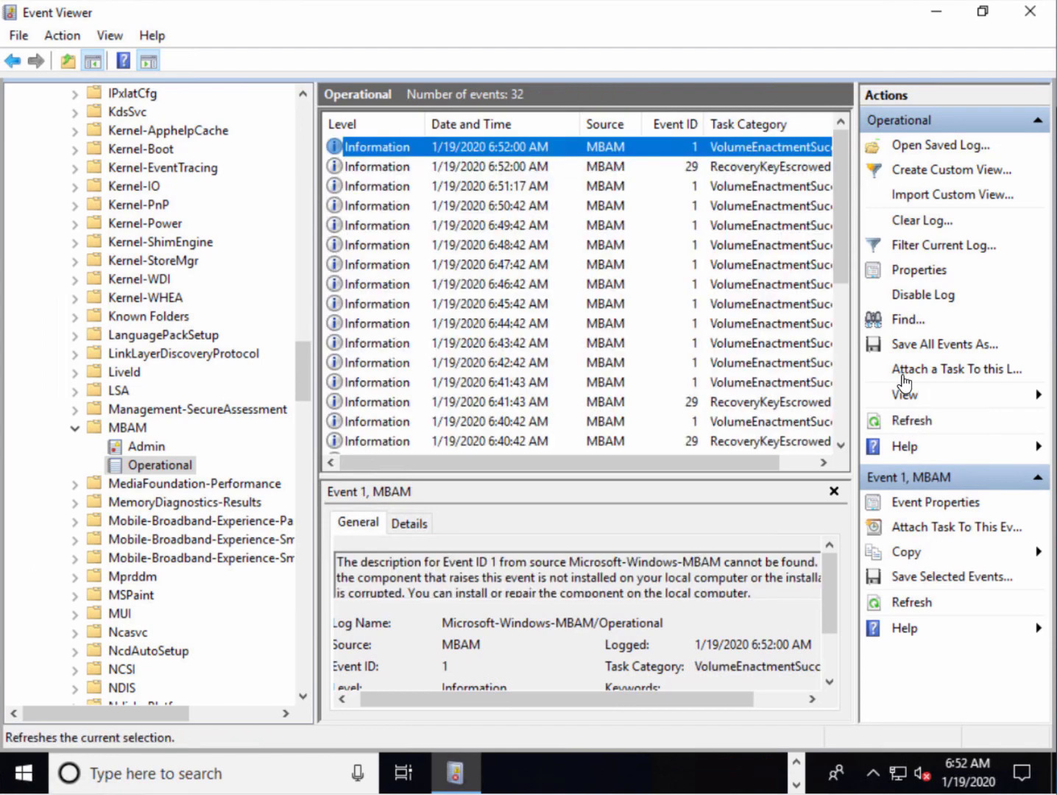
click(552, 168)
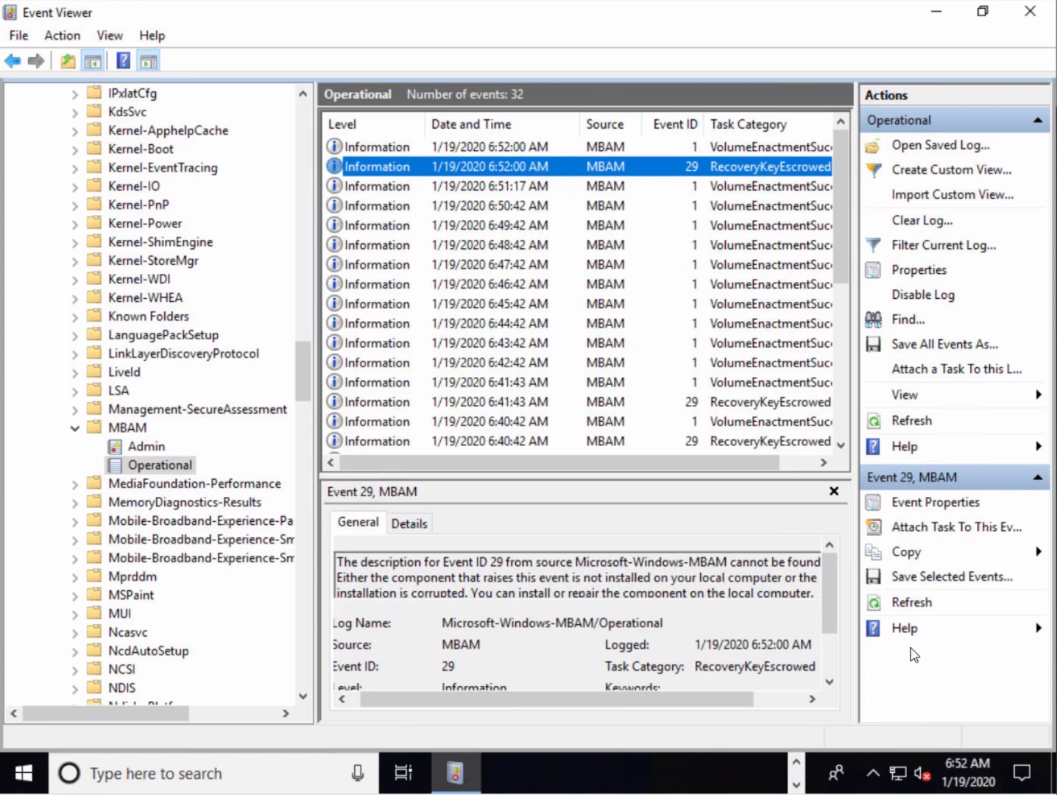
click(796, 764)
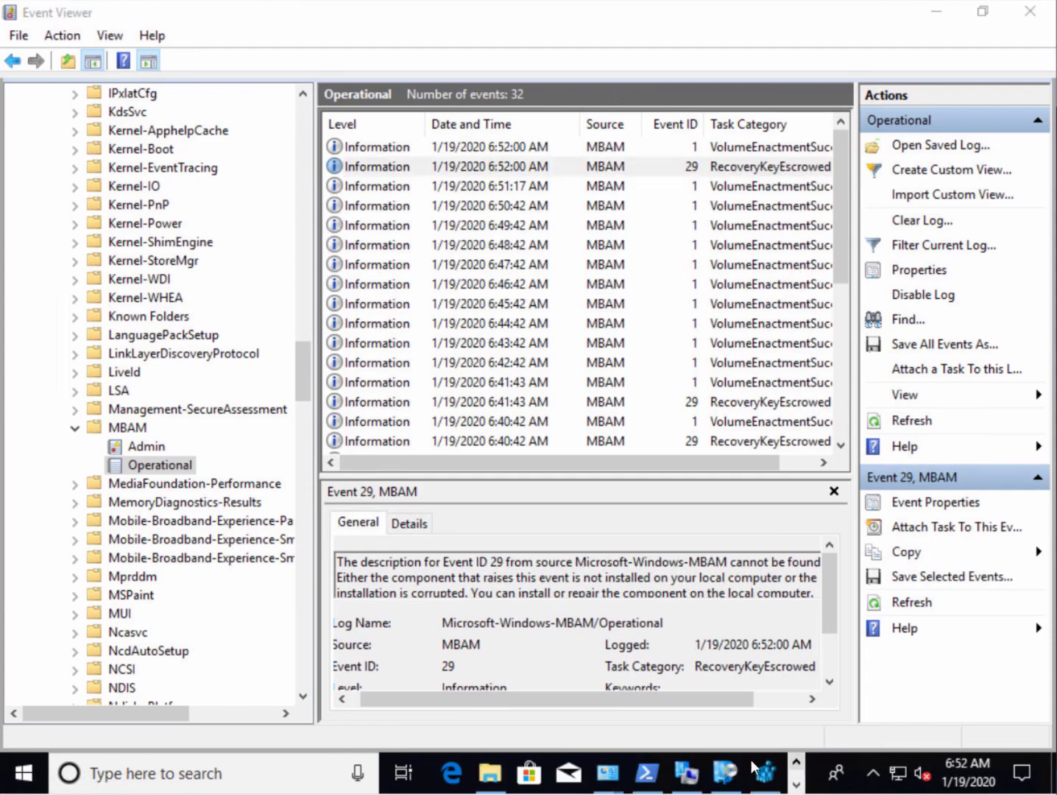
mouse_move(719, 778)
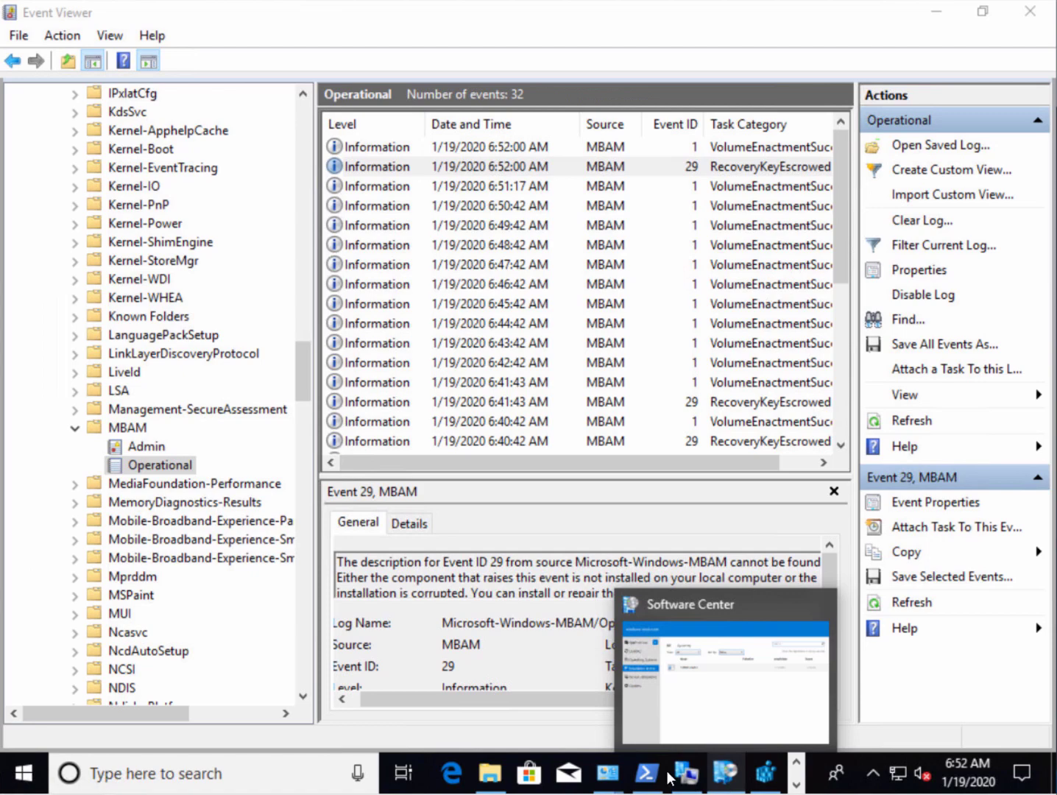
Refresh the registry and read KeyRecoveryServiceEndPoint under FVE\MDOPBitLockerManagement, showing the CM01 SMS_MP_MBAM URL
click(766, 776)
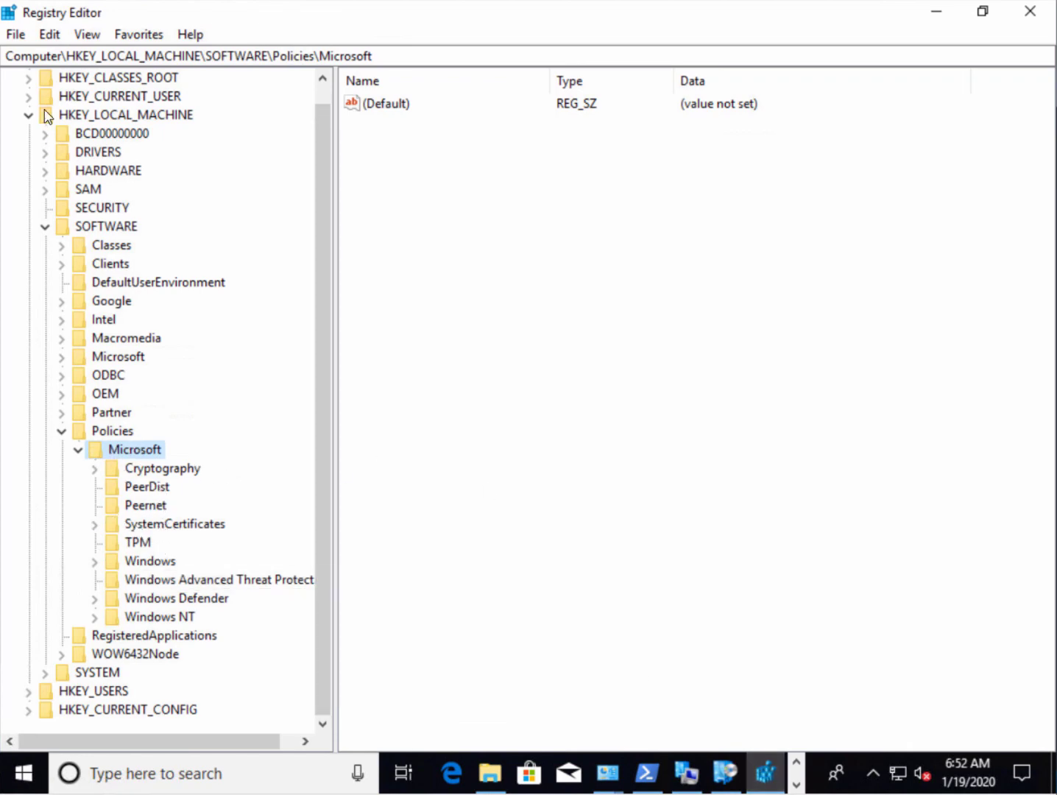
click(82, 37)
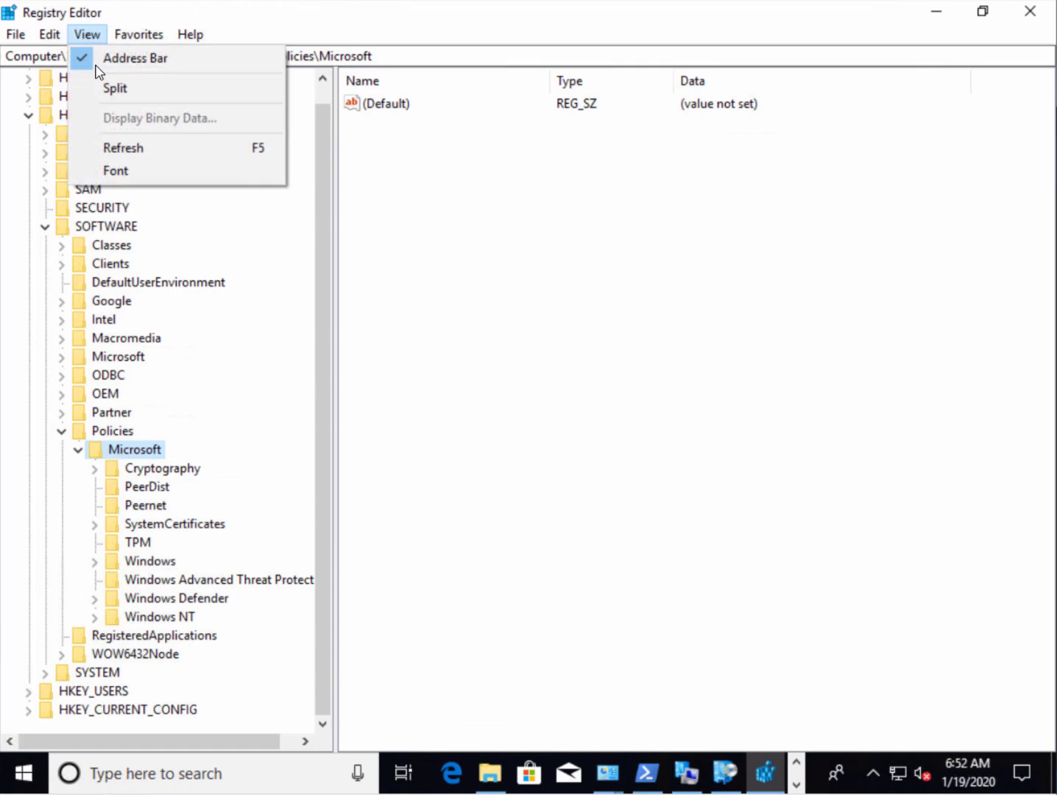
click(155, 152)
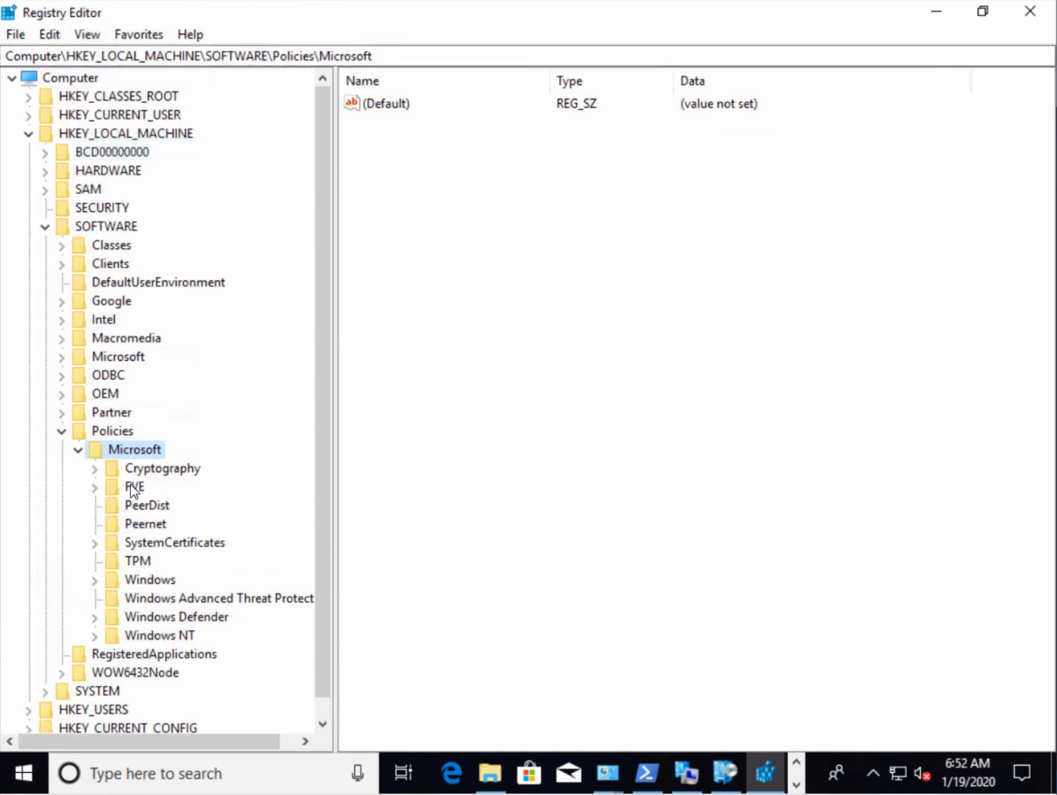
double_click(132, 487)
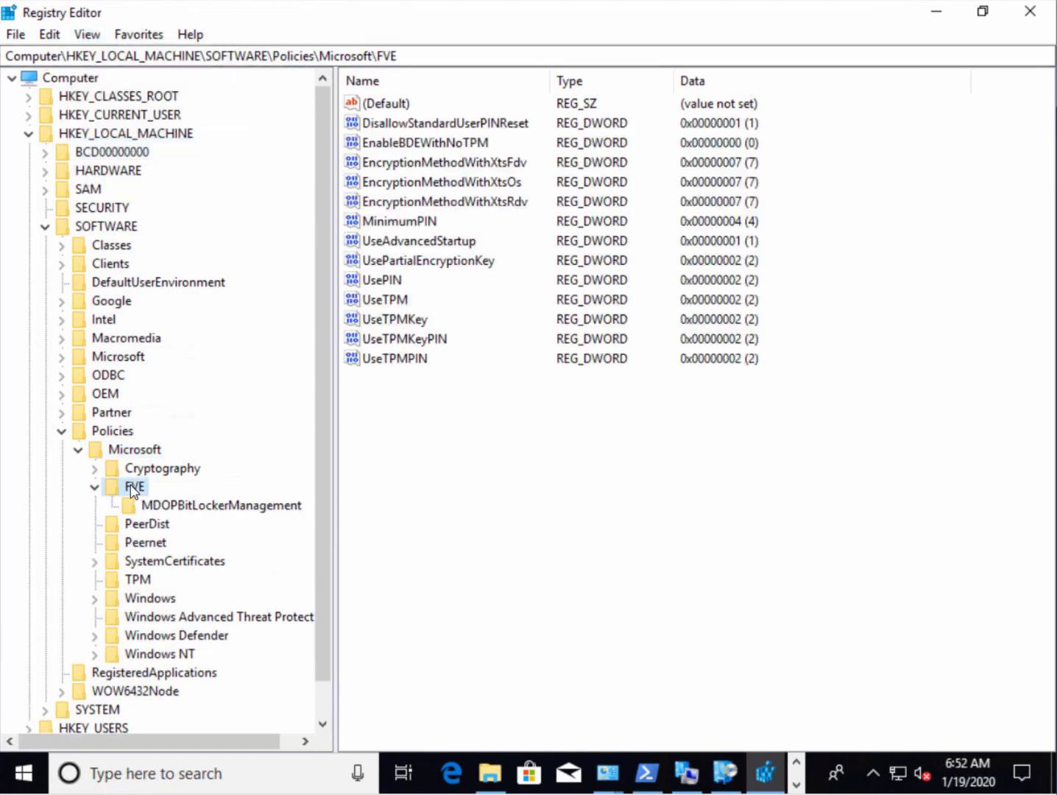
click(221, 503)
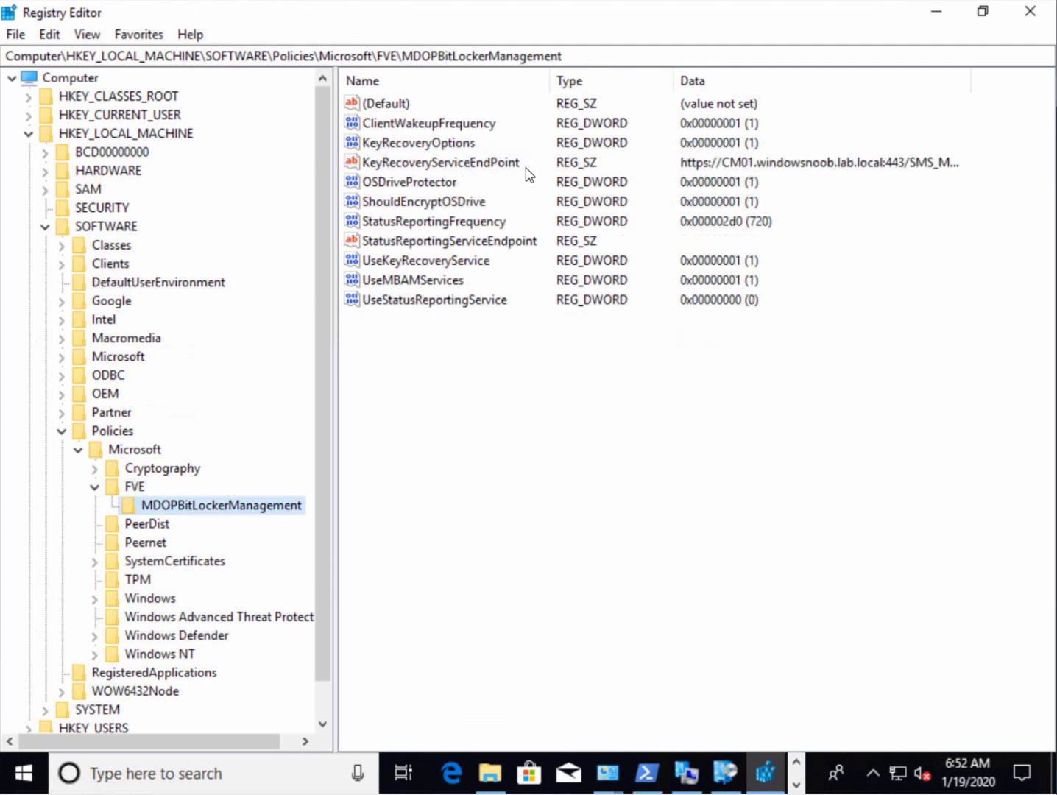
double_click(452, 165)
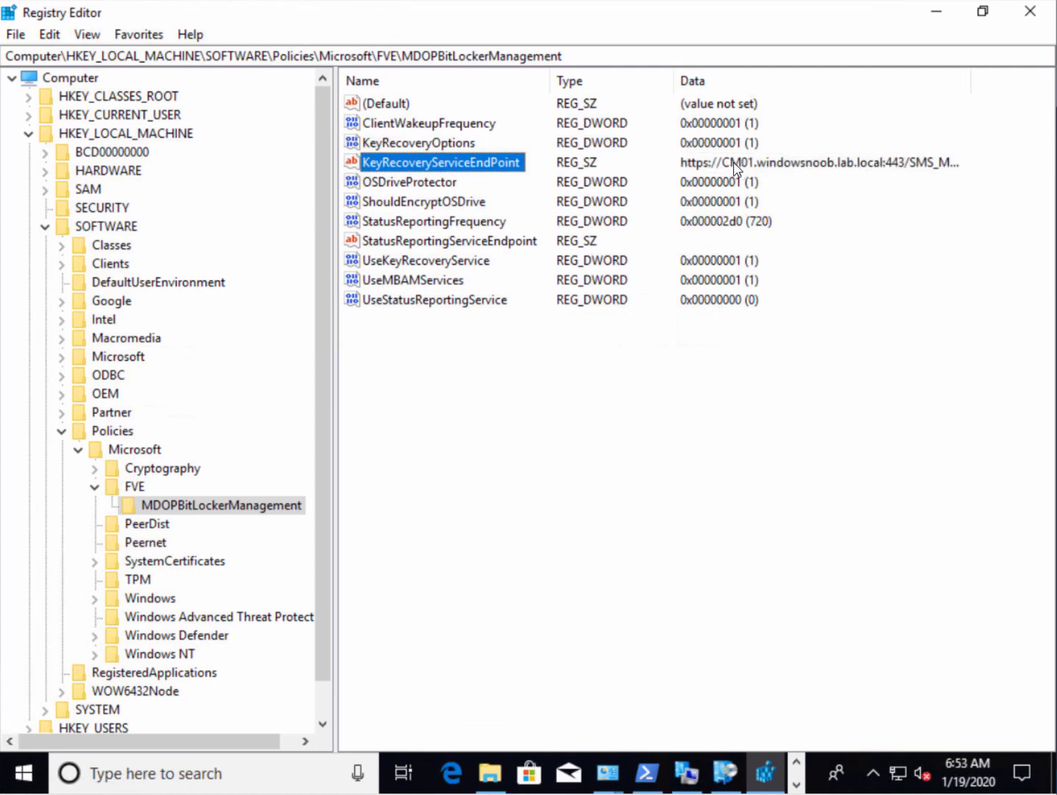
click(850, 230)
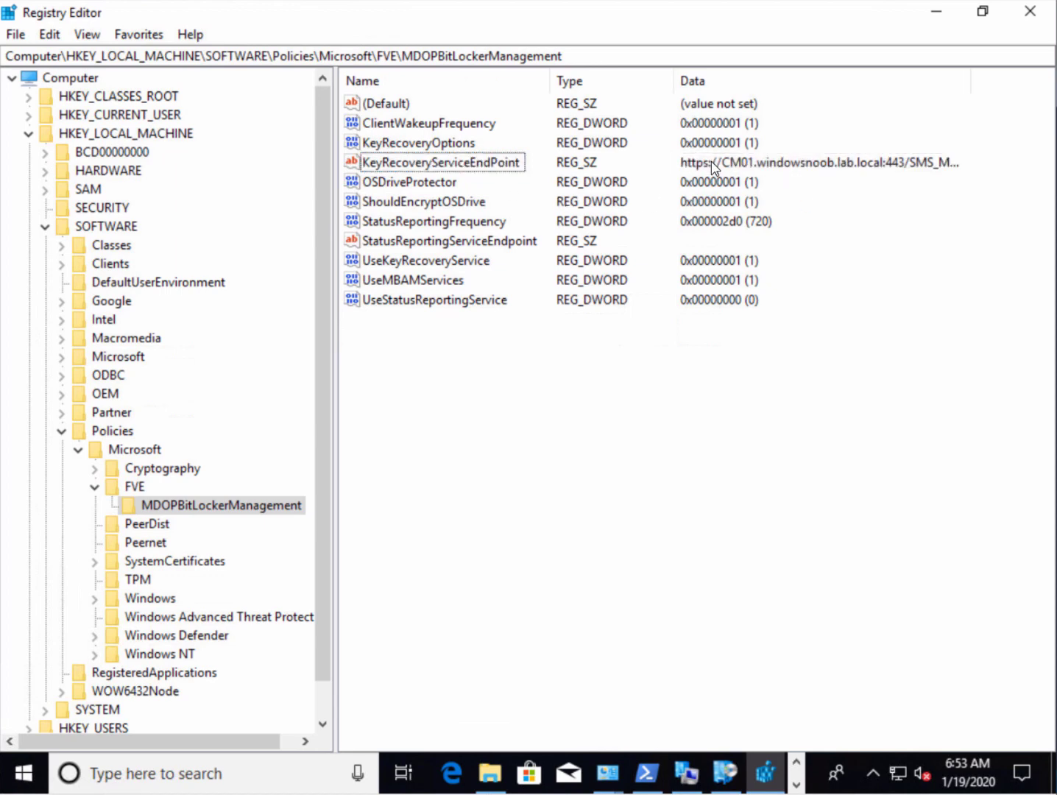
double_click(488, 163)
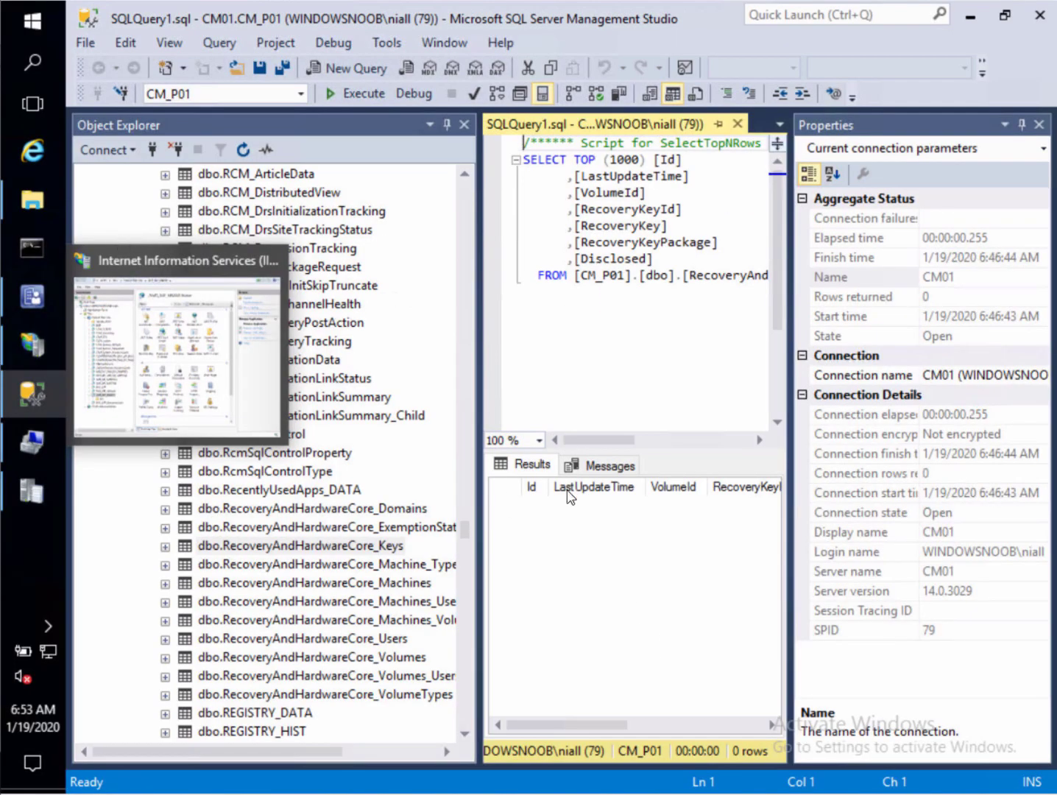
Rerun the RecoveryAndHardwareCore_Keys query and select the RecoveryKeyId in its single returned row
click(351, 92)
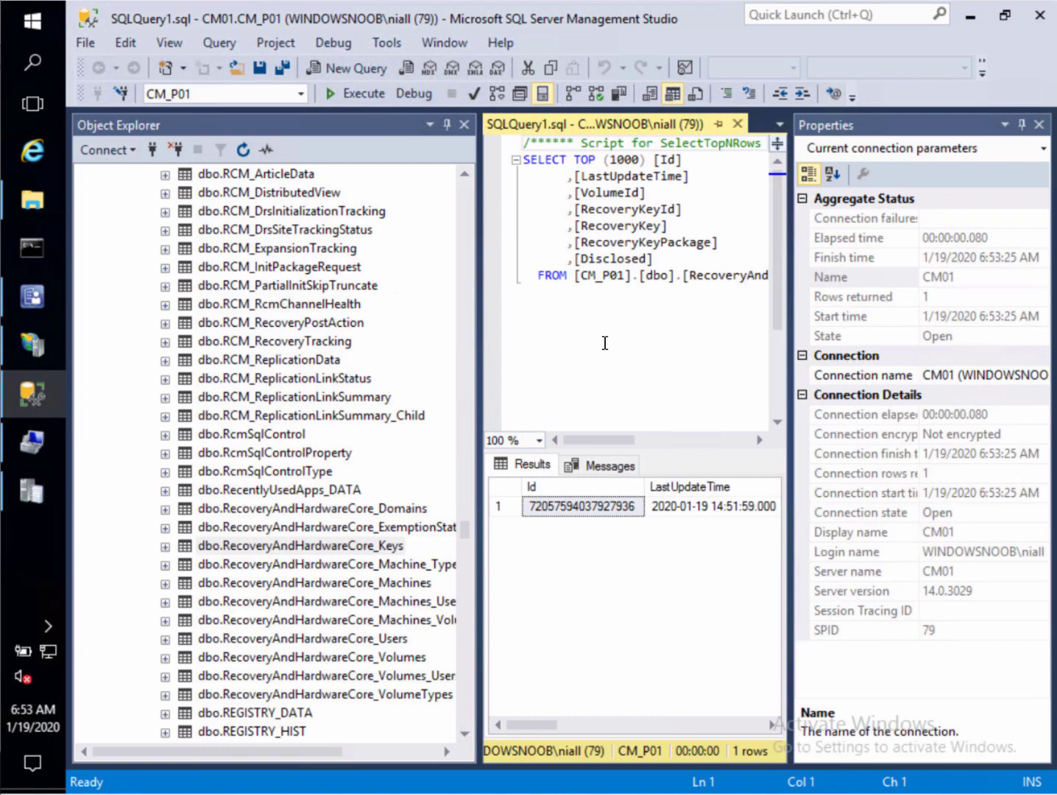
click(725, 729)
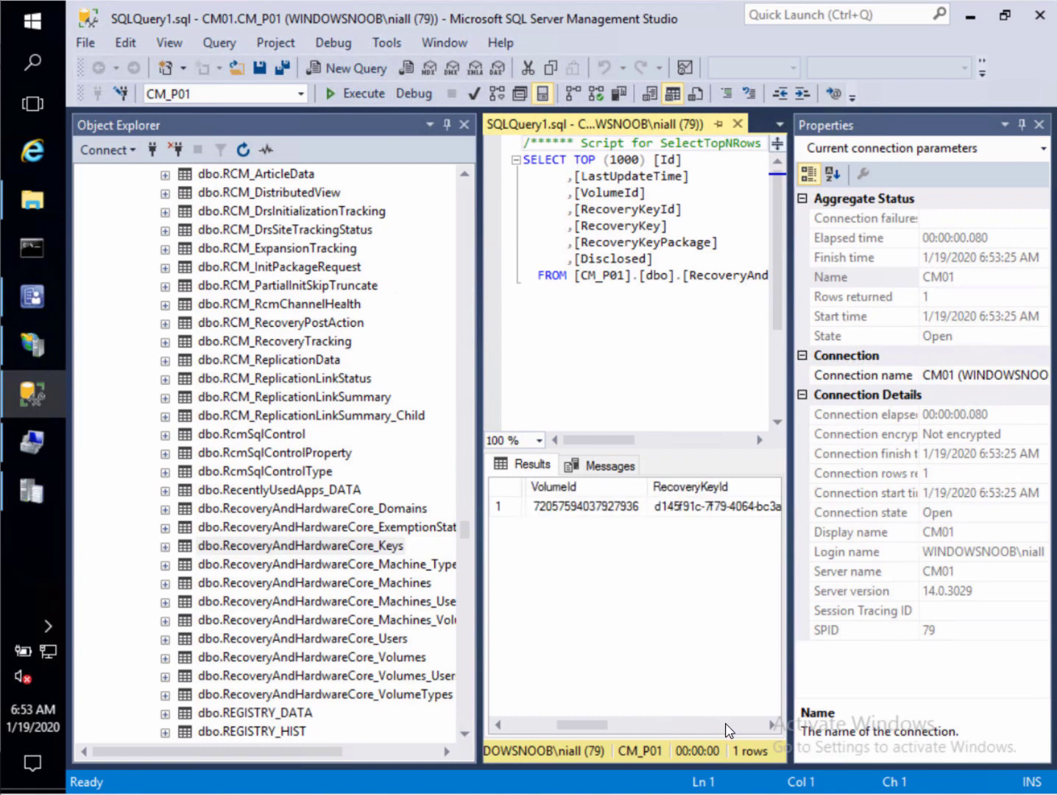
click(687, 507)
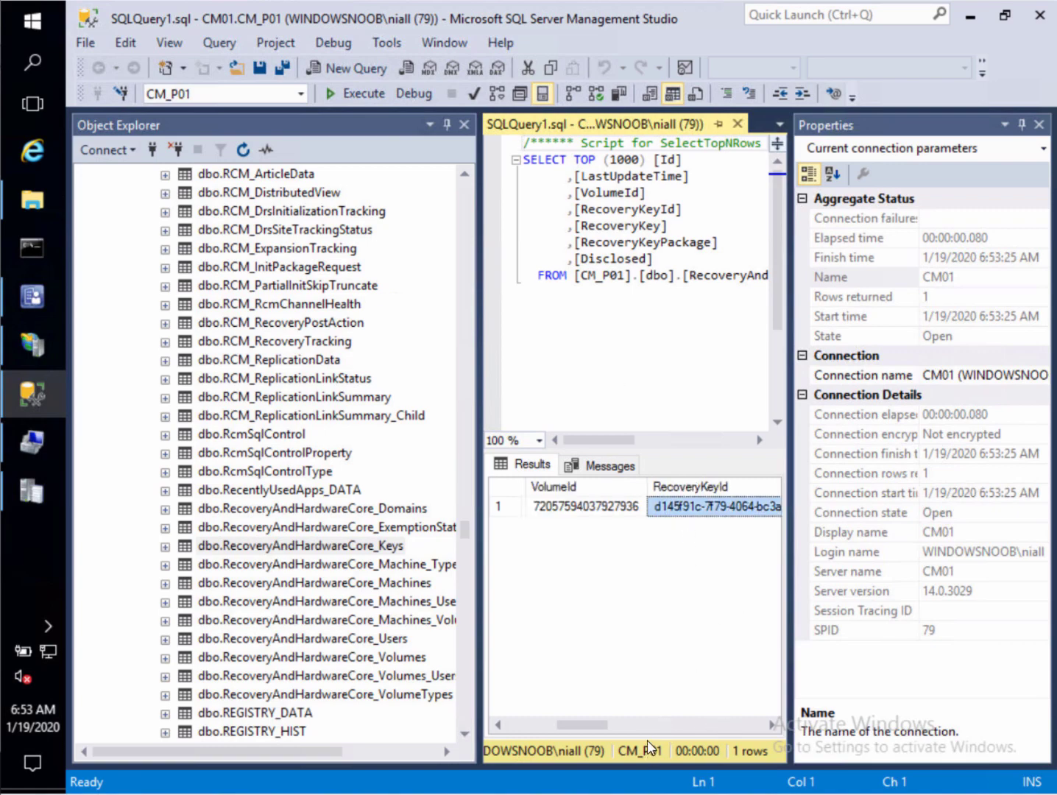
click(772, 724)
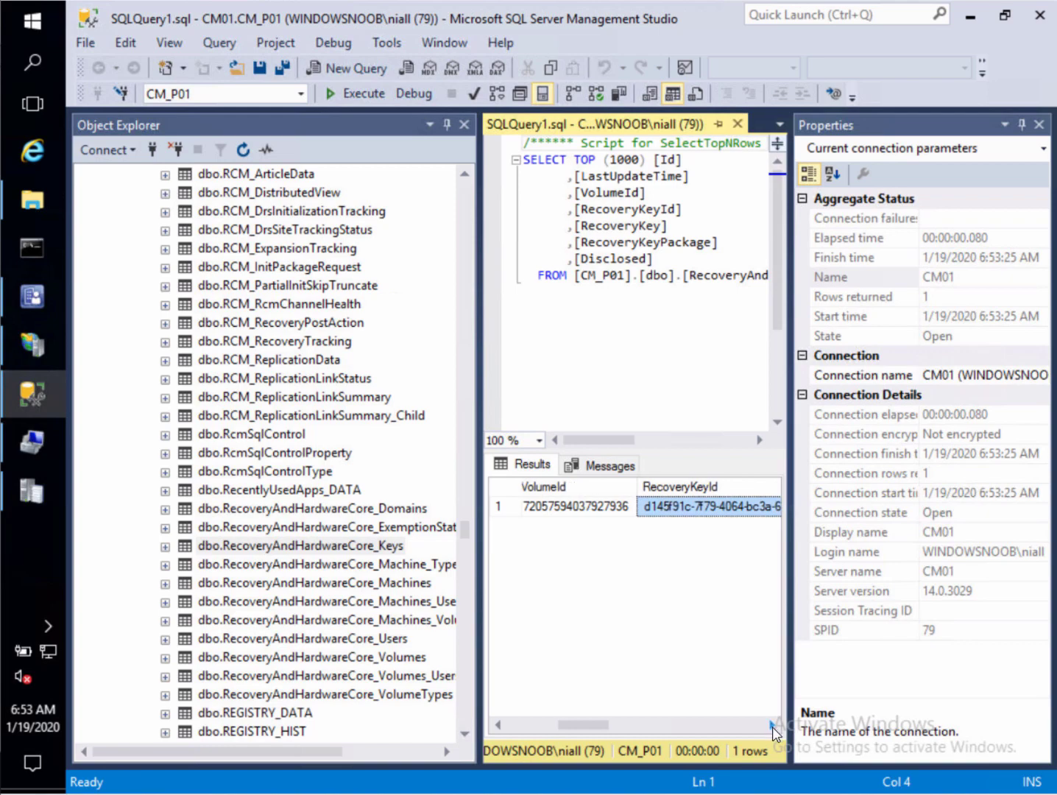
click(545, 727)
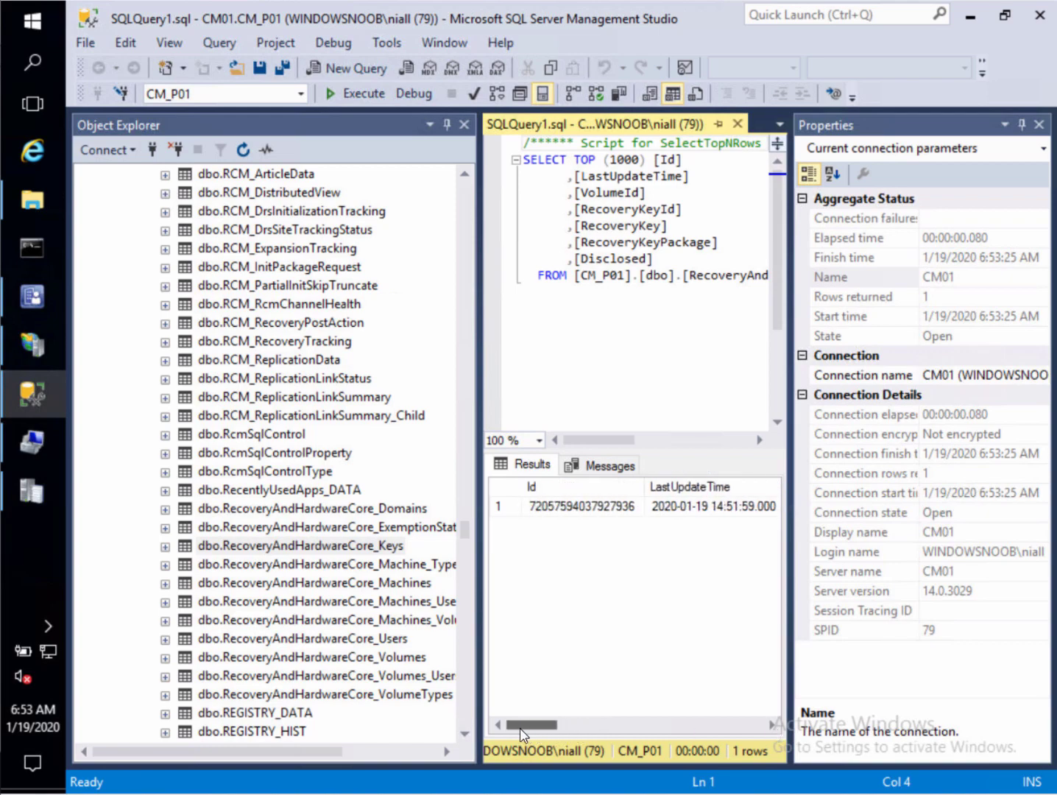
click(585, 731)
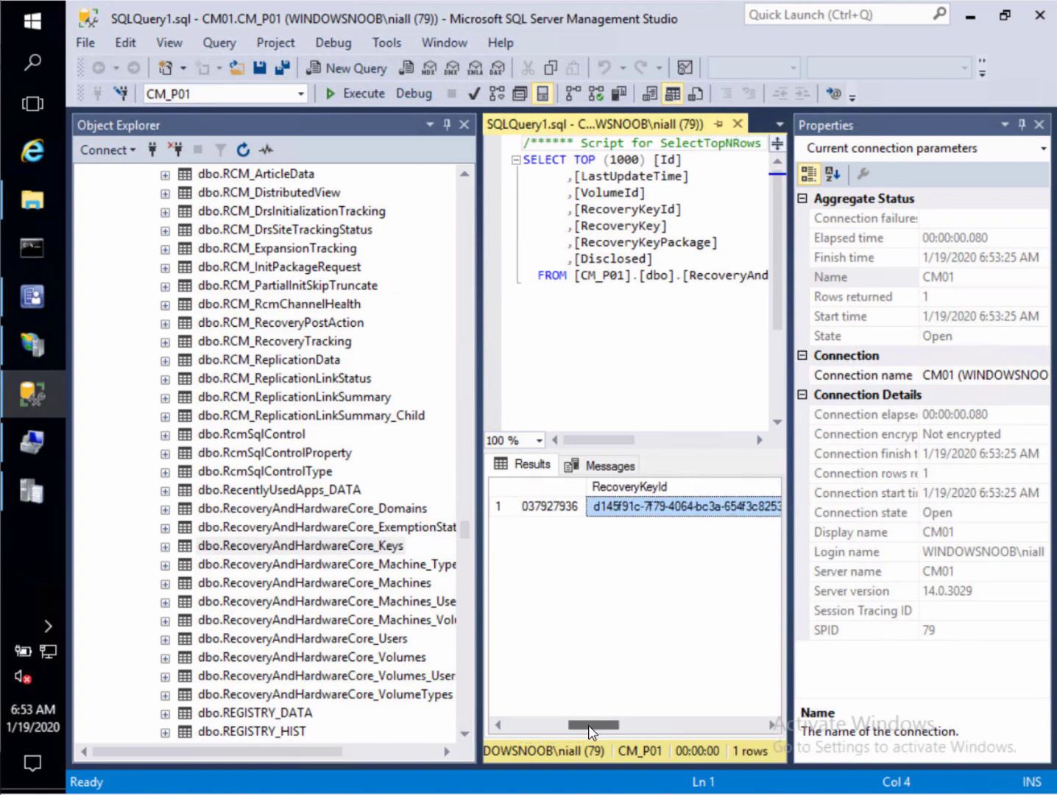
drag(589, 730, 592, 730)
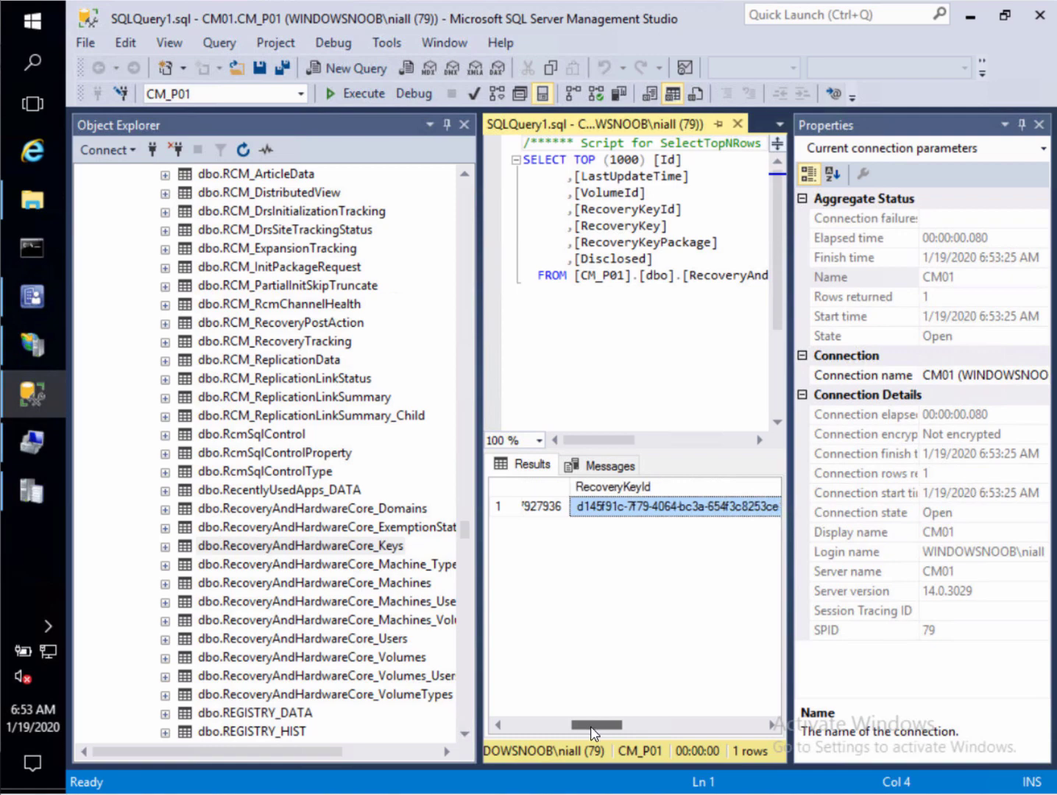